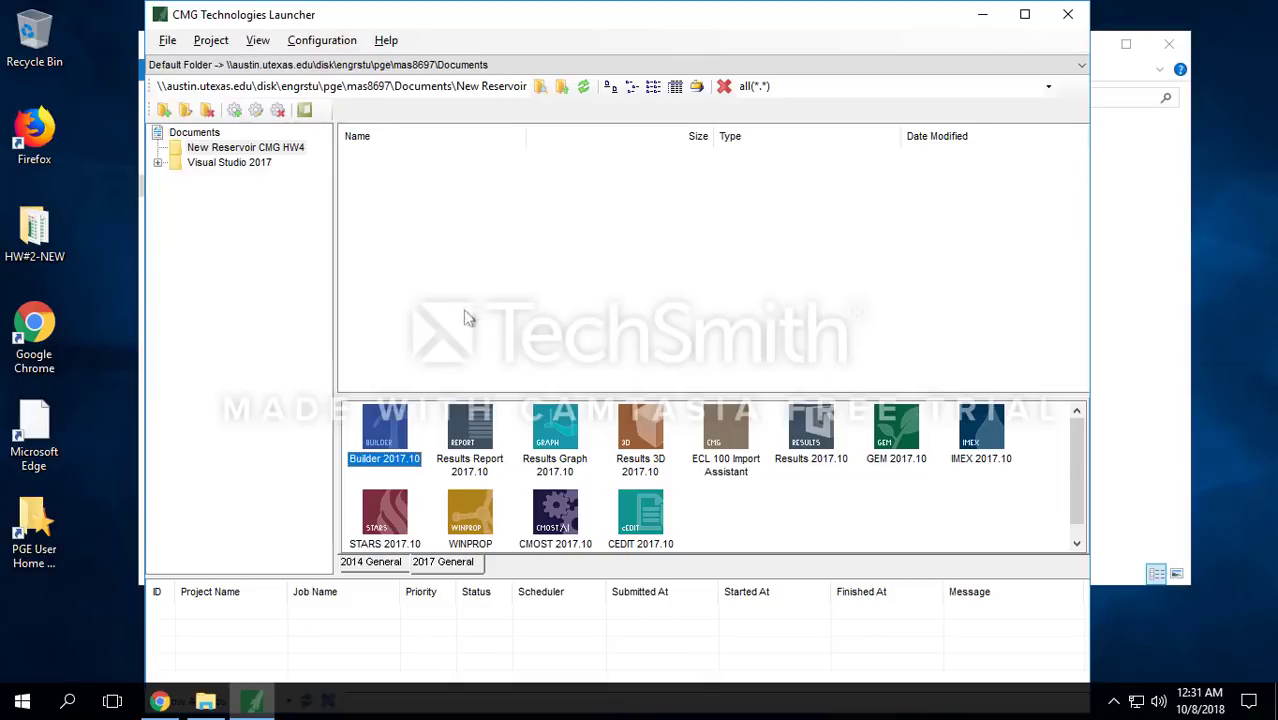
Step: Launch Builder 2017.10 from the launcher and start a new dataset
double_click(402, 430)
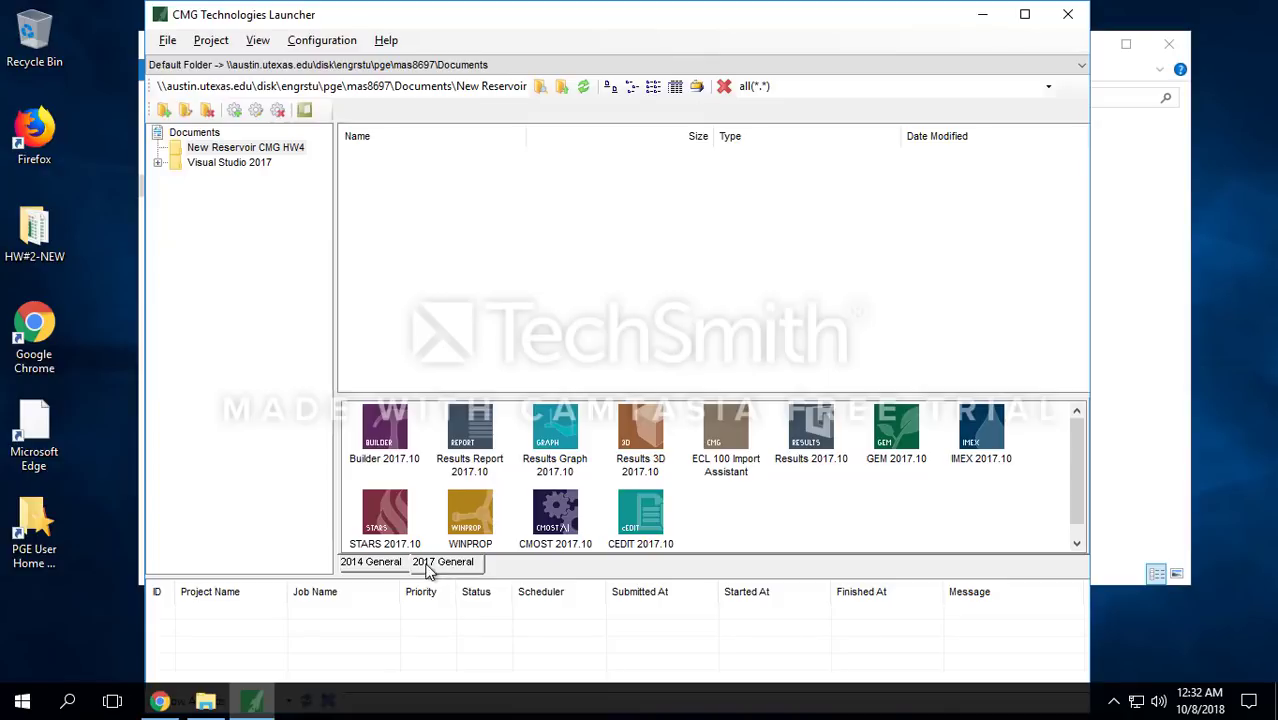
double_click(397, 429)
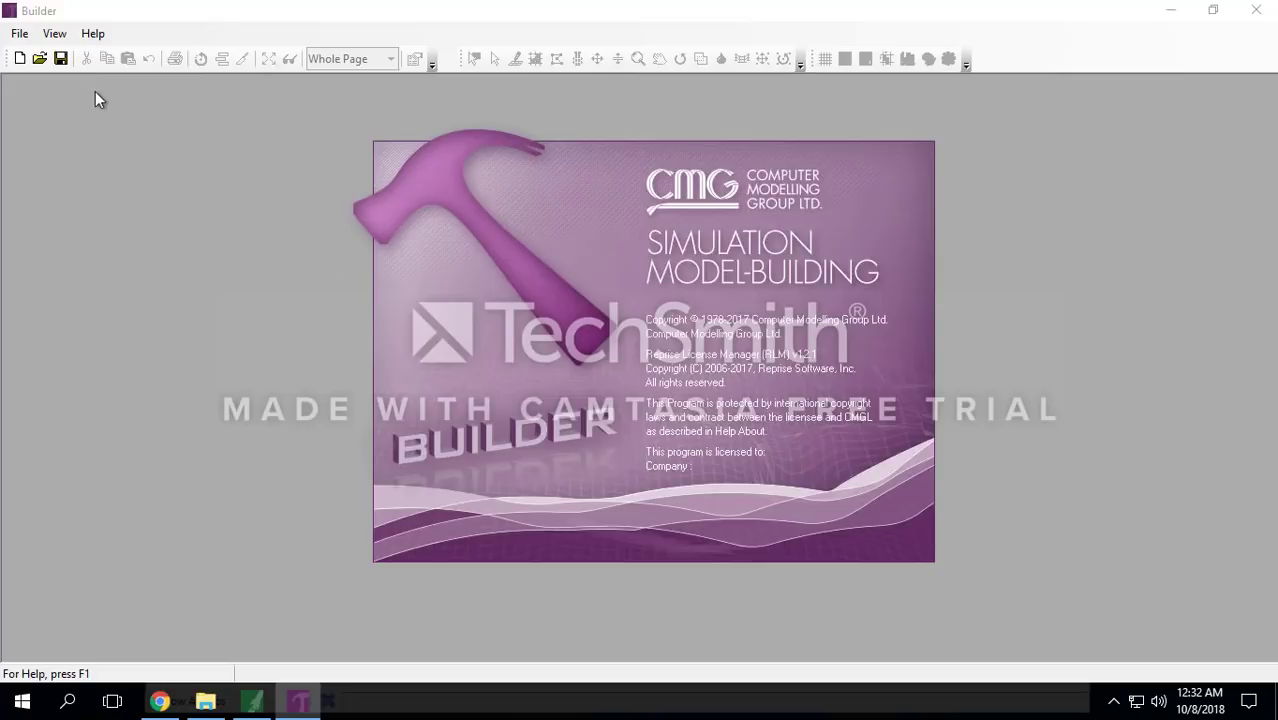
left_click(22, 35)
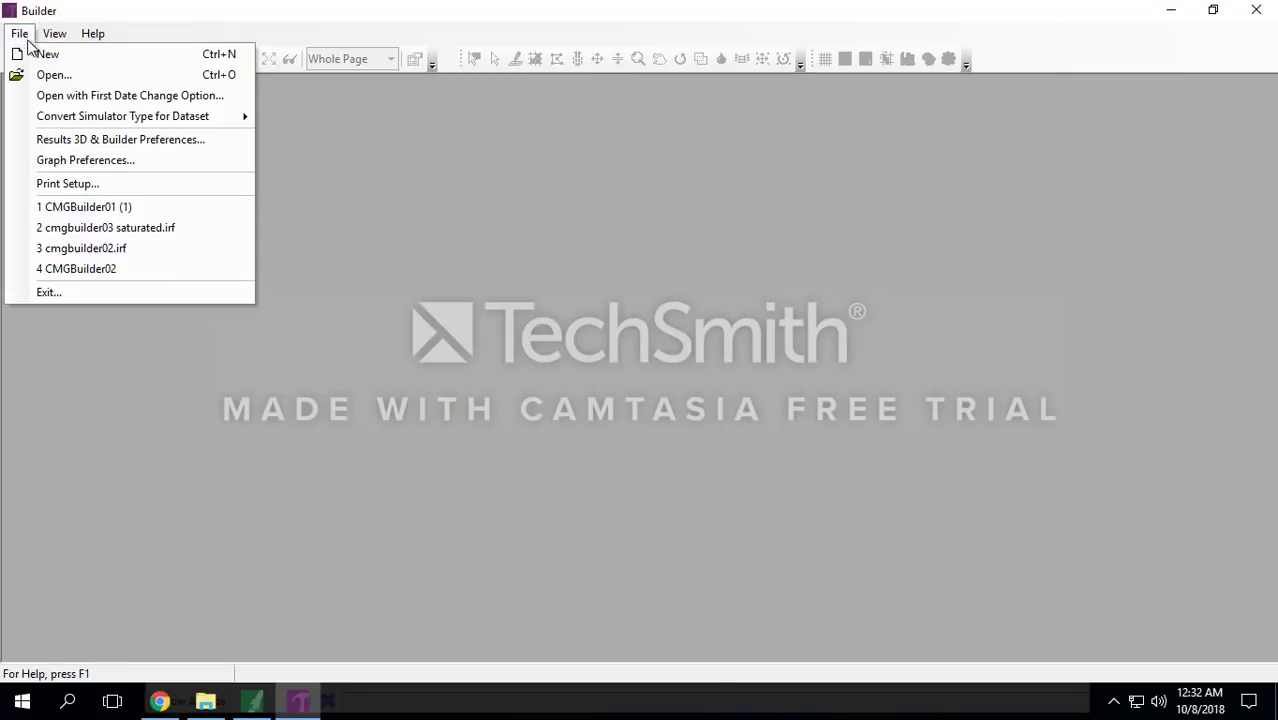
left_click(24, 58)
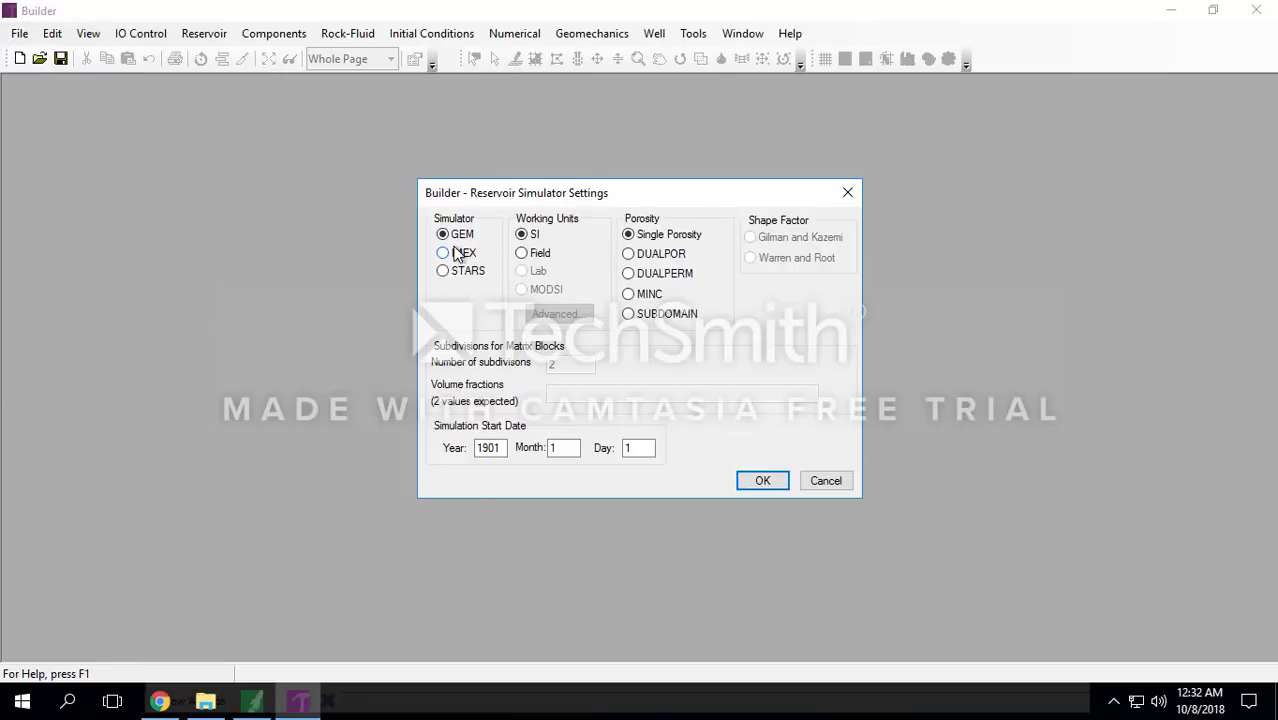
Step: Choose the IMEX simulator with Field working units, keeping single porosity and the 1901-01-01 start date, and accept the simulator settings
left_click(451, 255)
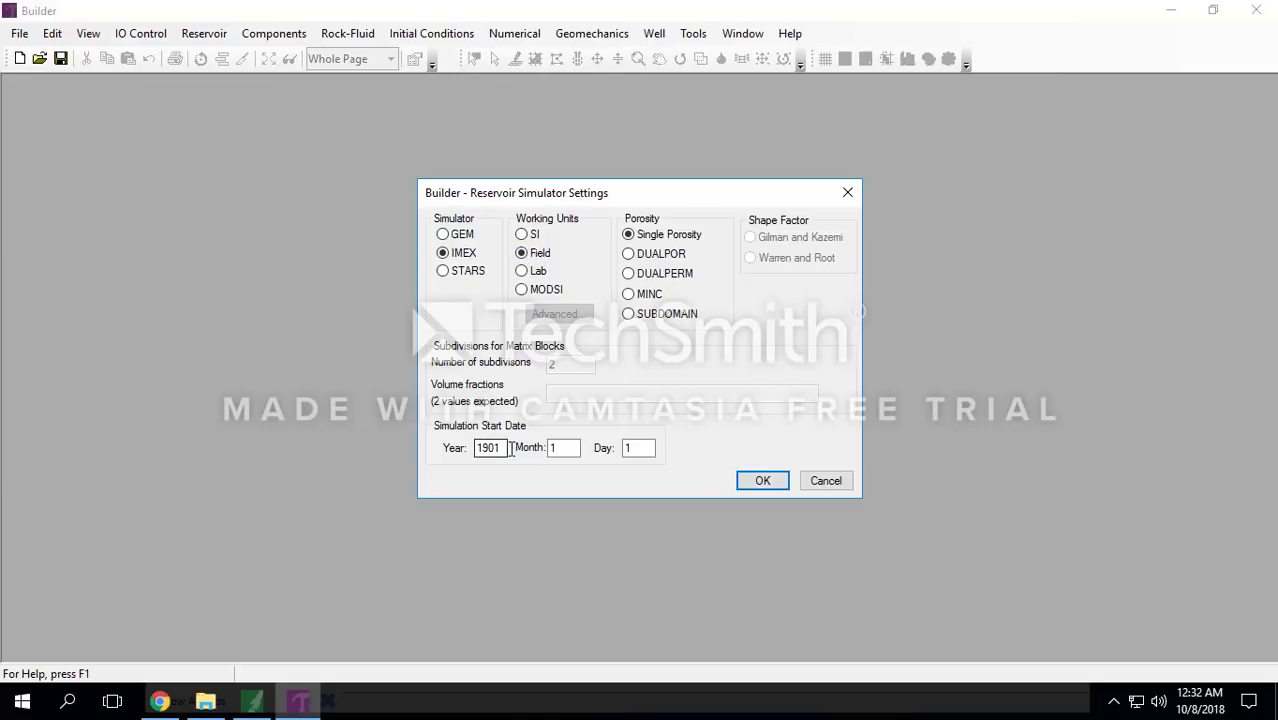
left_click(781, 481)
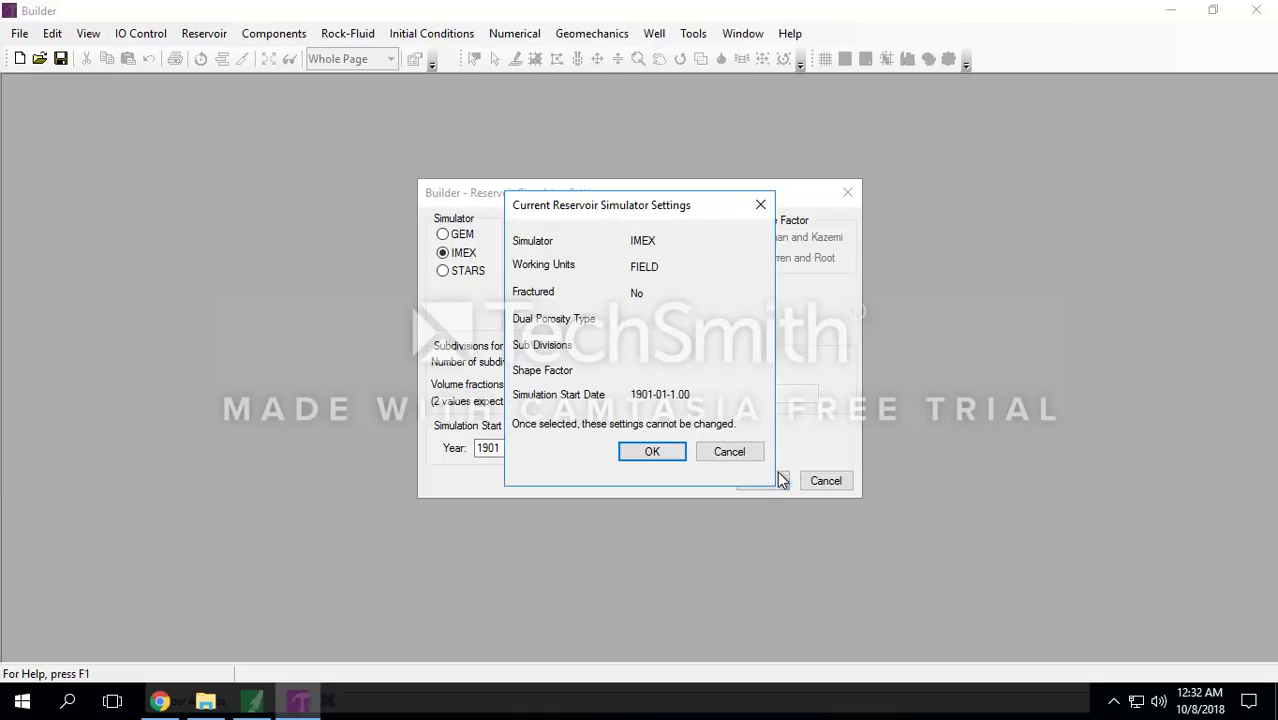
left_click(652, 452)
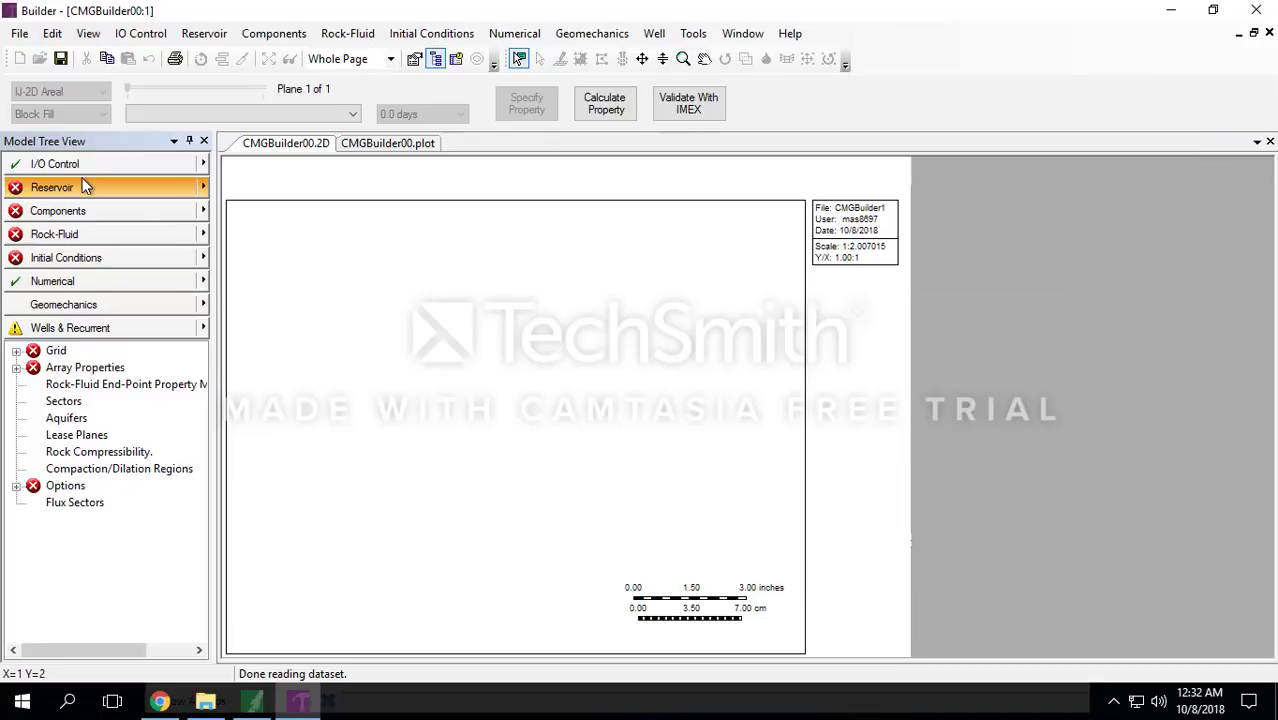
Step: Start a Cartesian reservoir grid with 51 blocks in I, 51 in J and 1 in K
left_click(57, 352)
left_click(203, 187)
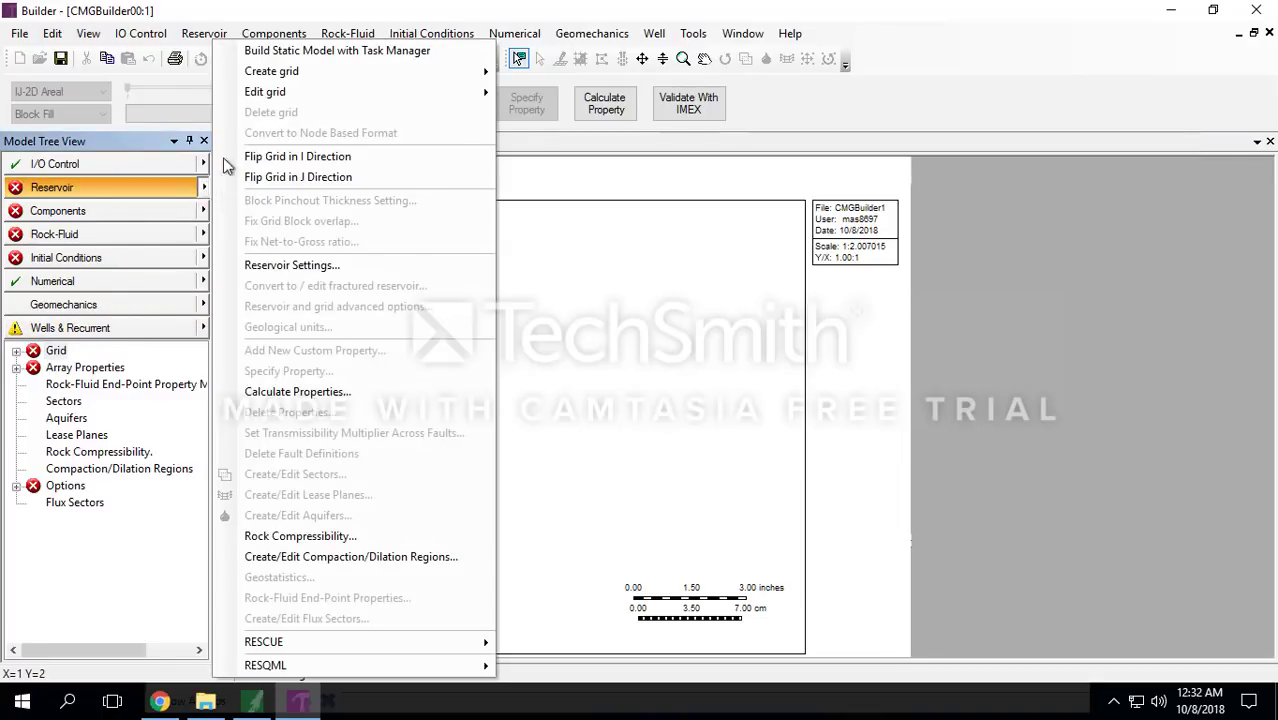
mouse_move(259, 70)
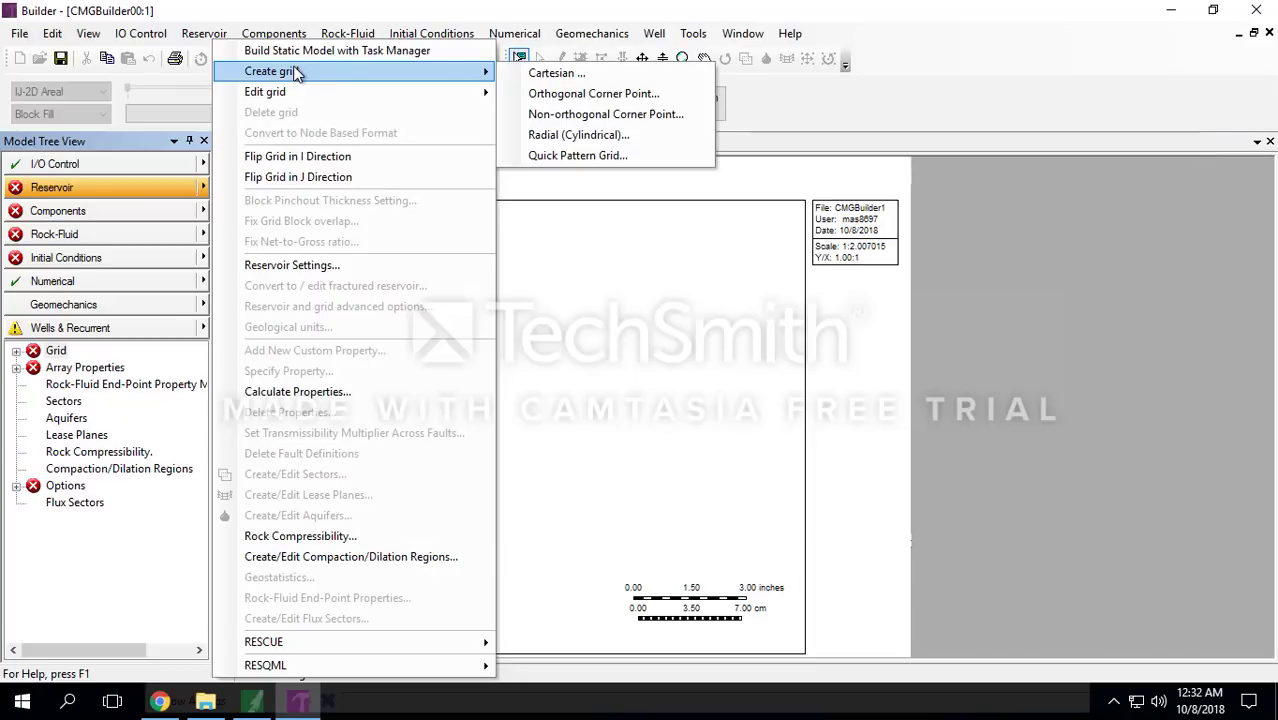
left_click(537, 75)
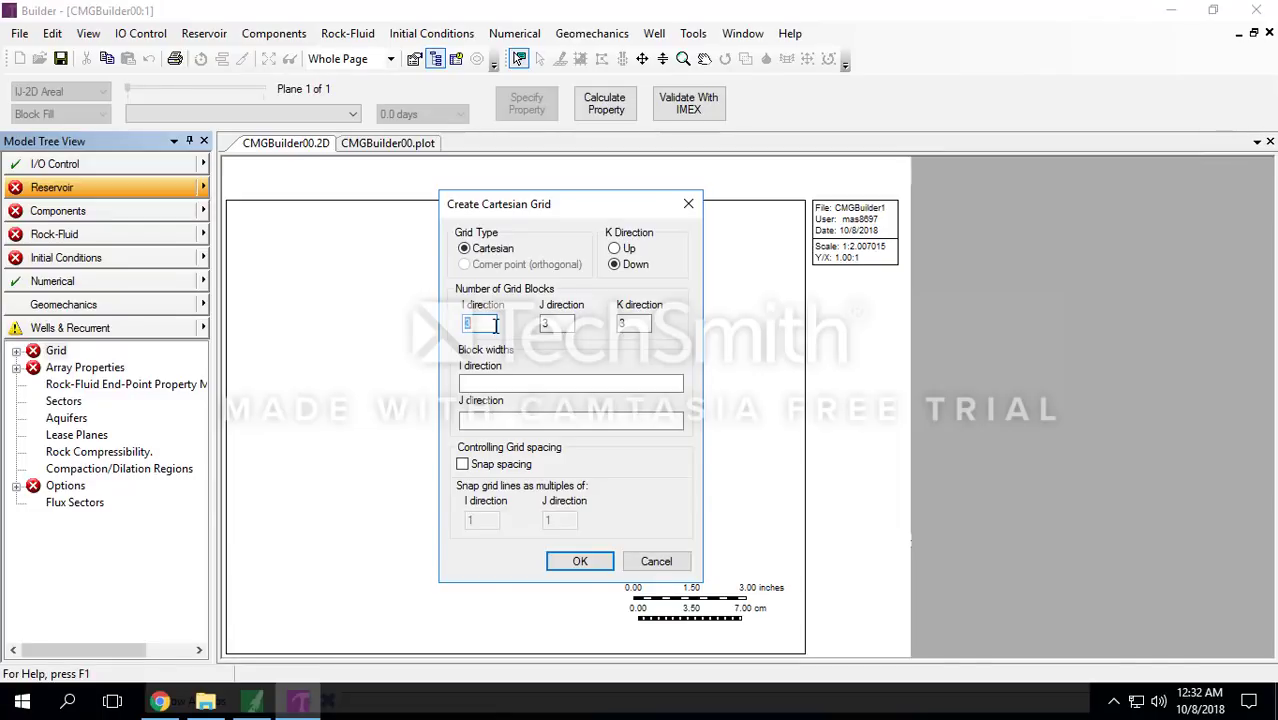
type("51")
key("Tab")
type("51")
key("Tab")
type("1")
Step: Set the block widths to 51*10 in both the I and J directions and create the grid
left_click(526, 382)
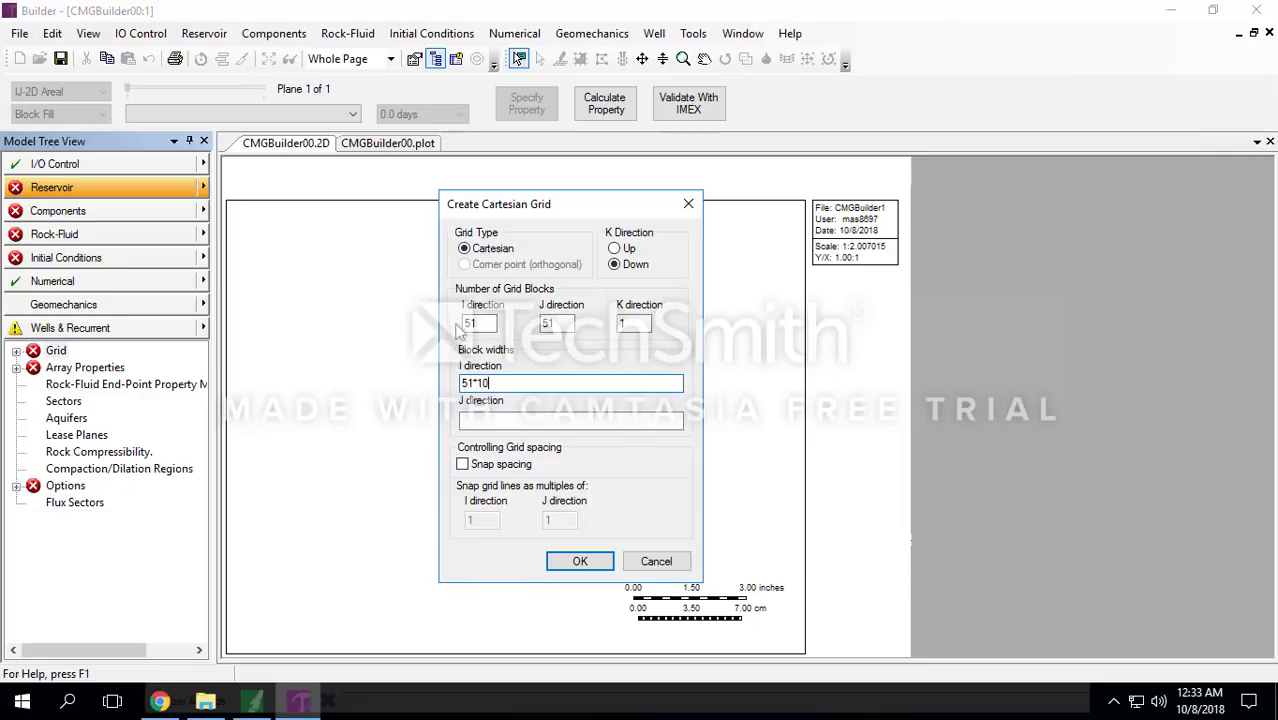
left_click(519, 418)
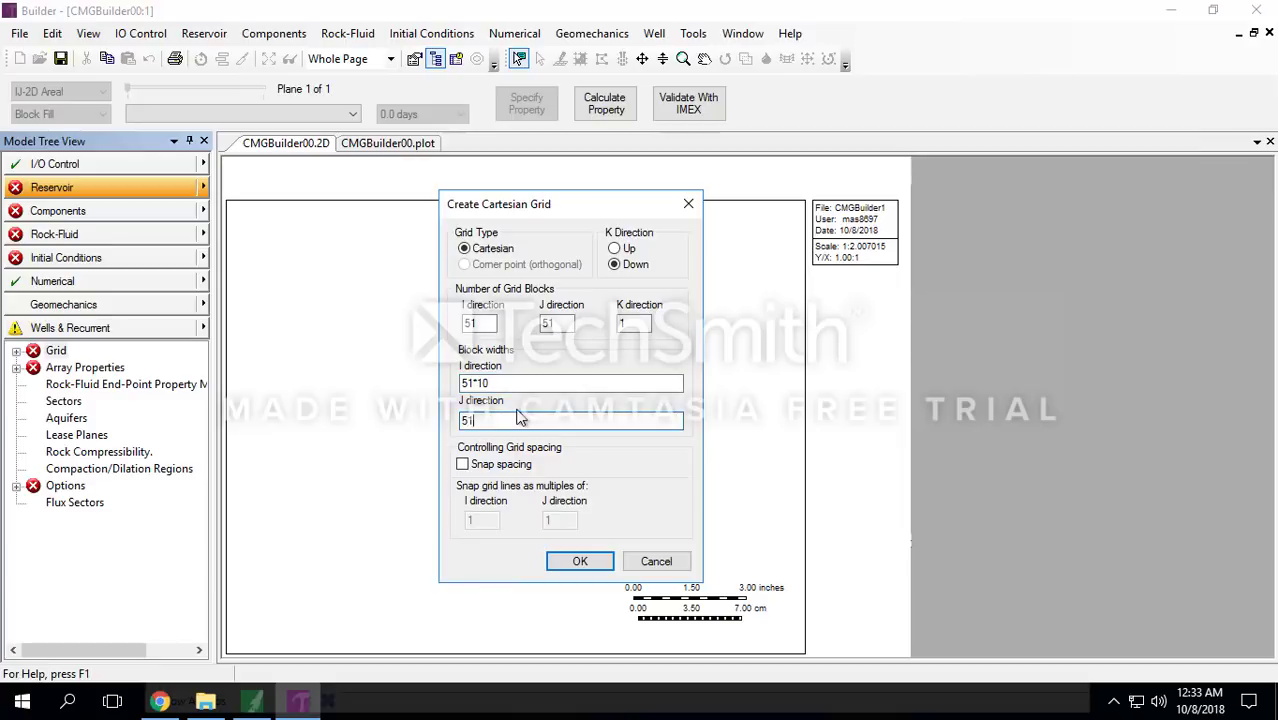
left_click(580, 561)
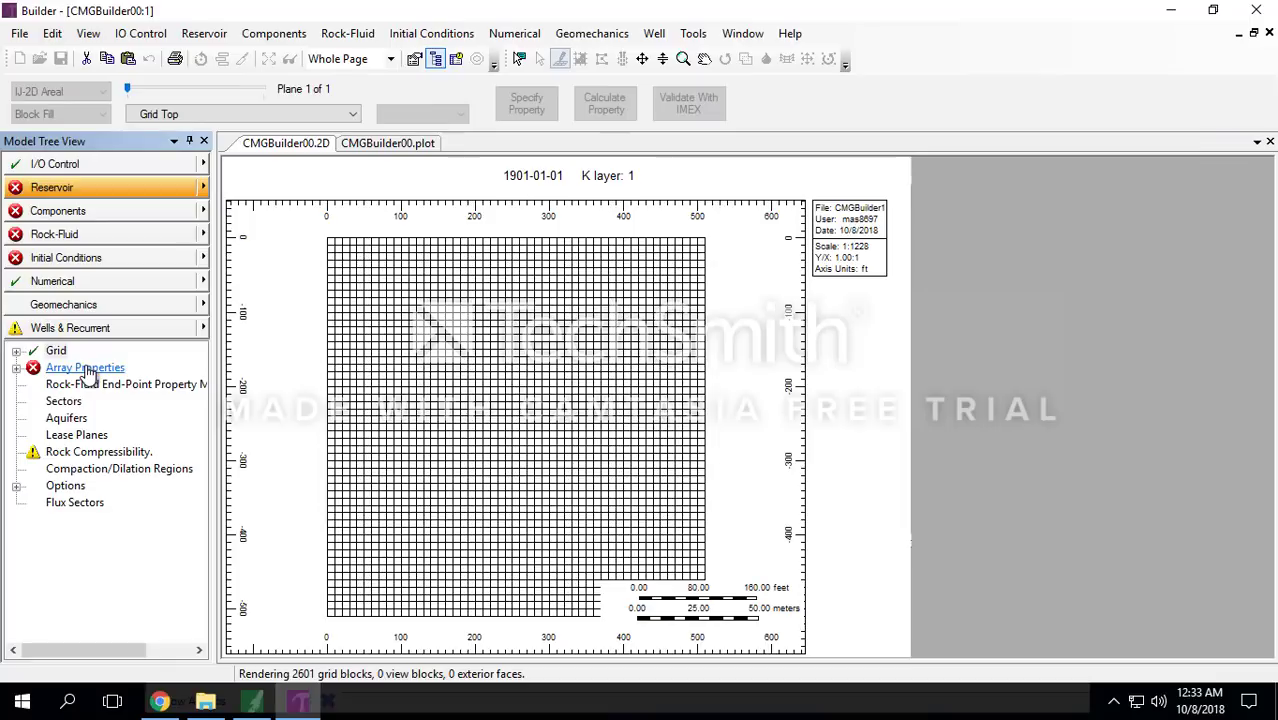
Step: In the array properties, set Layer 1 grid top to 6990 ft, whole-grid thickness to 10 ft and porosity to 0.2
double_click(86, 369)
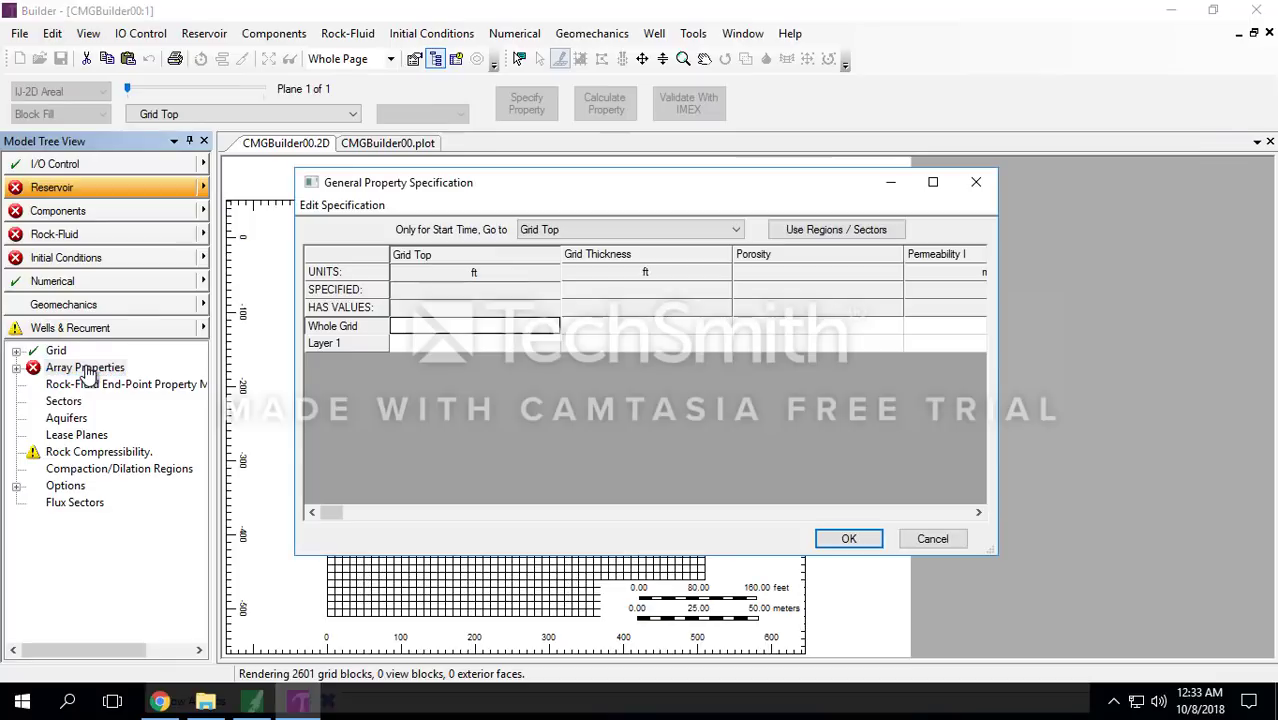
left_click(427, 346)
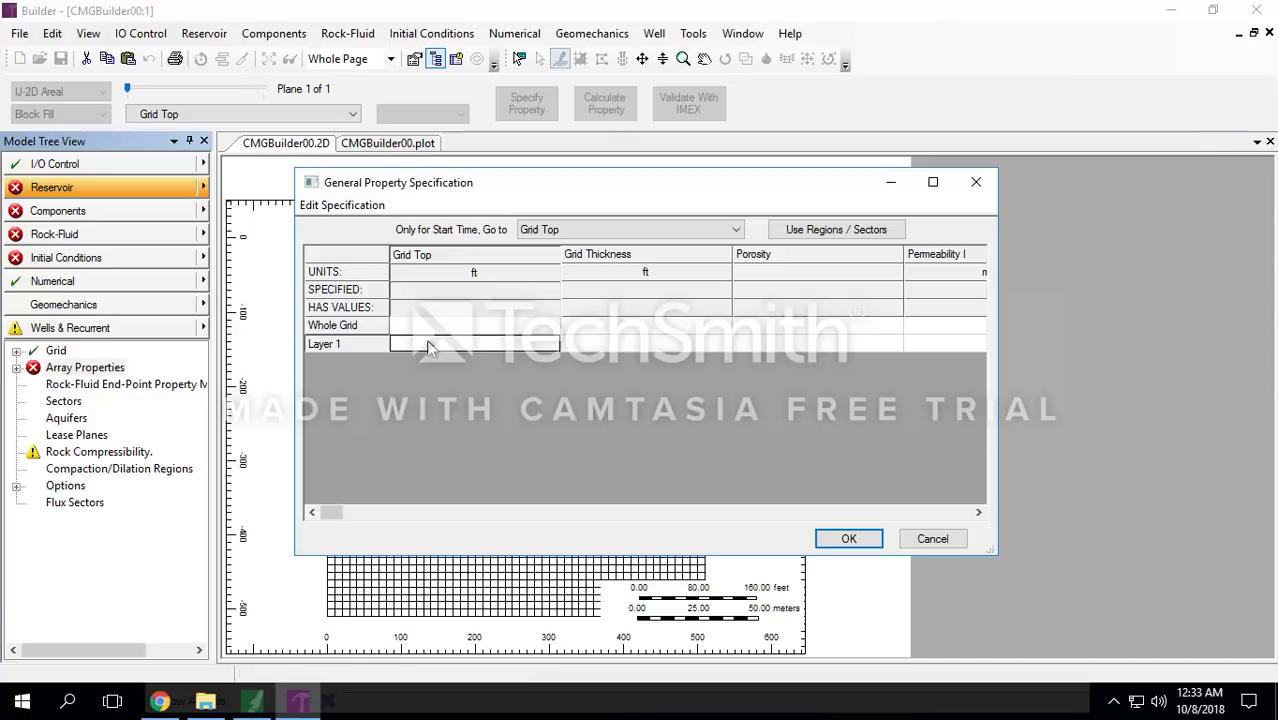
type("6990")
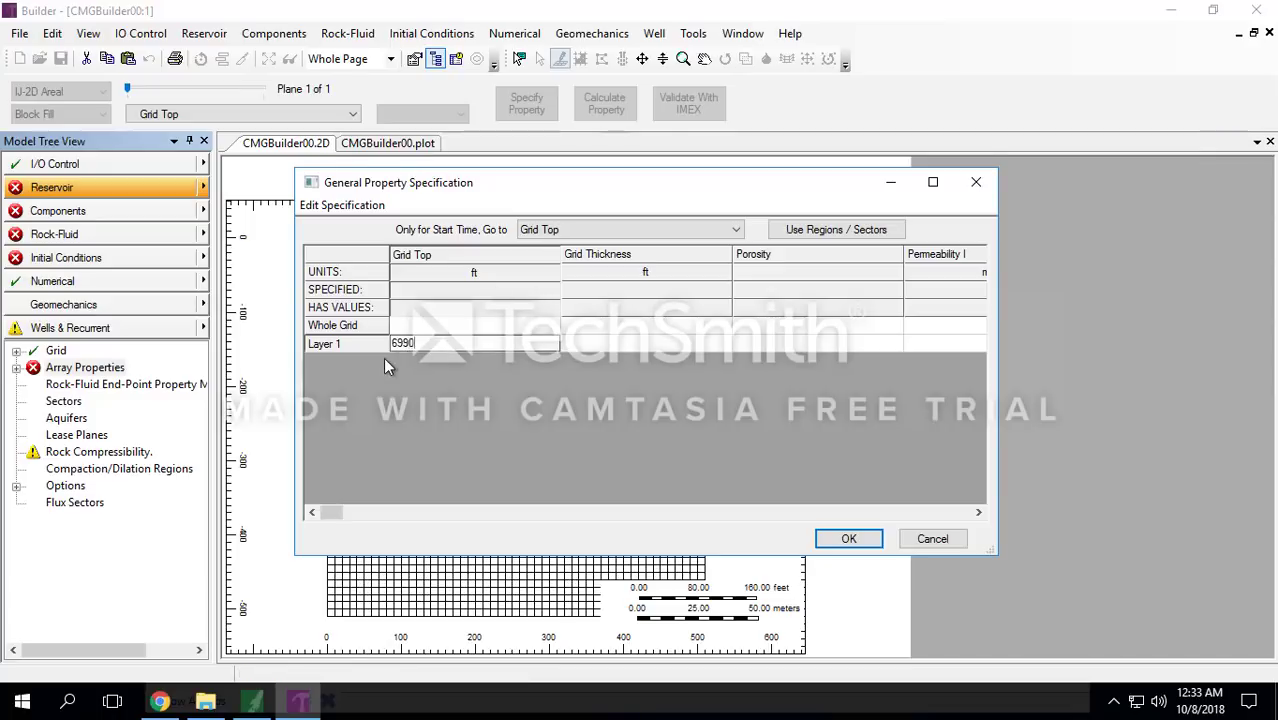
left_click(594, 326)
type("10")
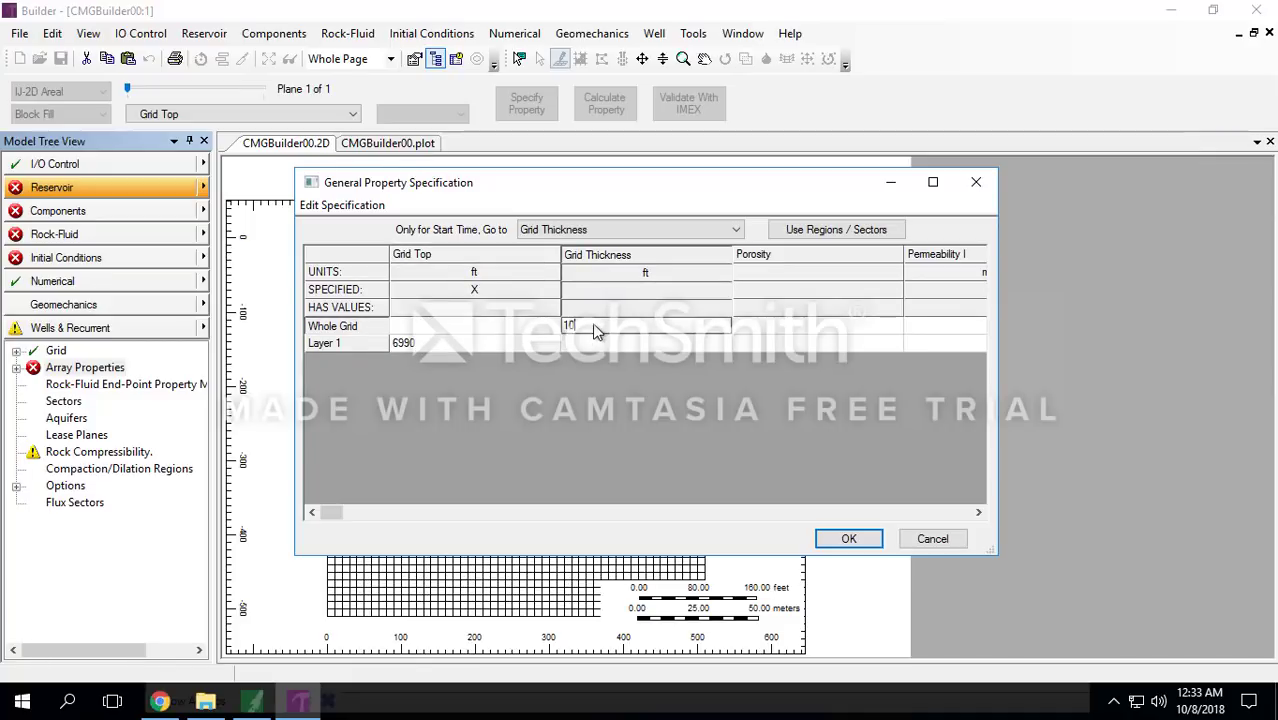
key("Tab")
type("0.2")
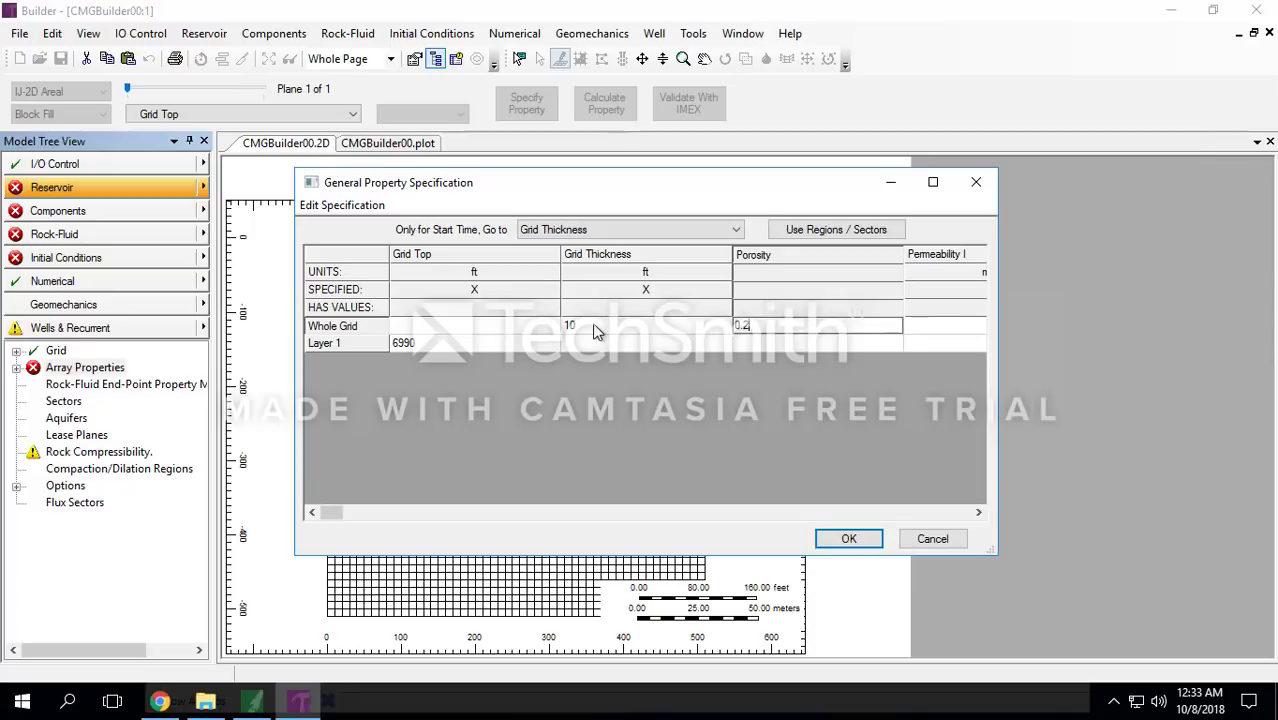
Step: Set Permeability I for the whole grid to 10 md
left_click(978, 513)
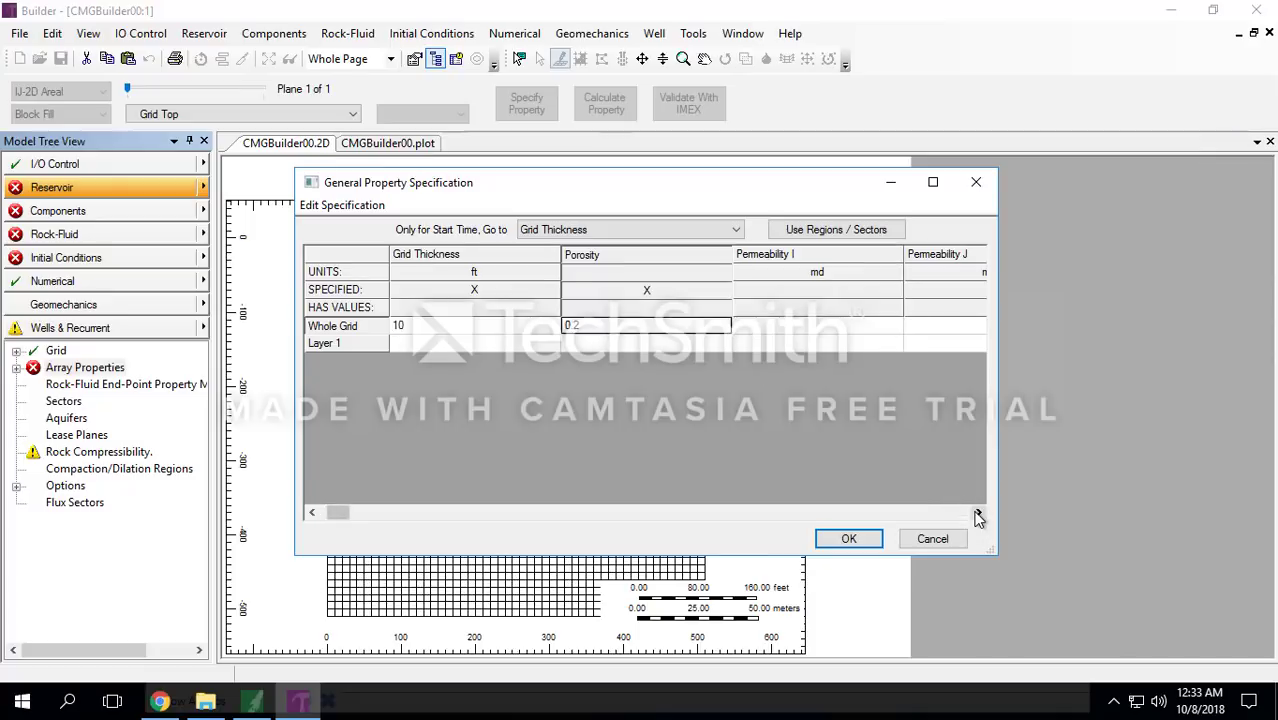
left_click(978, 513)
left_click(978, 513)
left_click(476, 329)
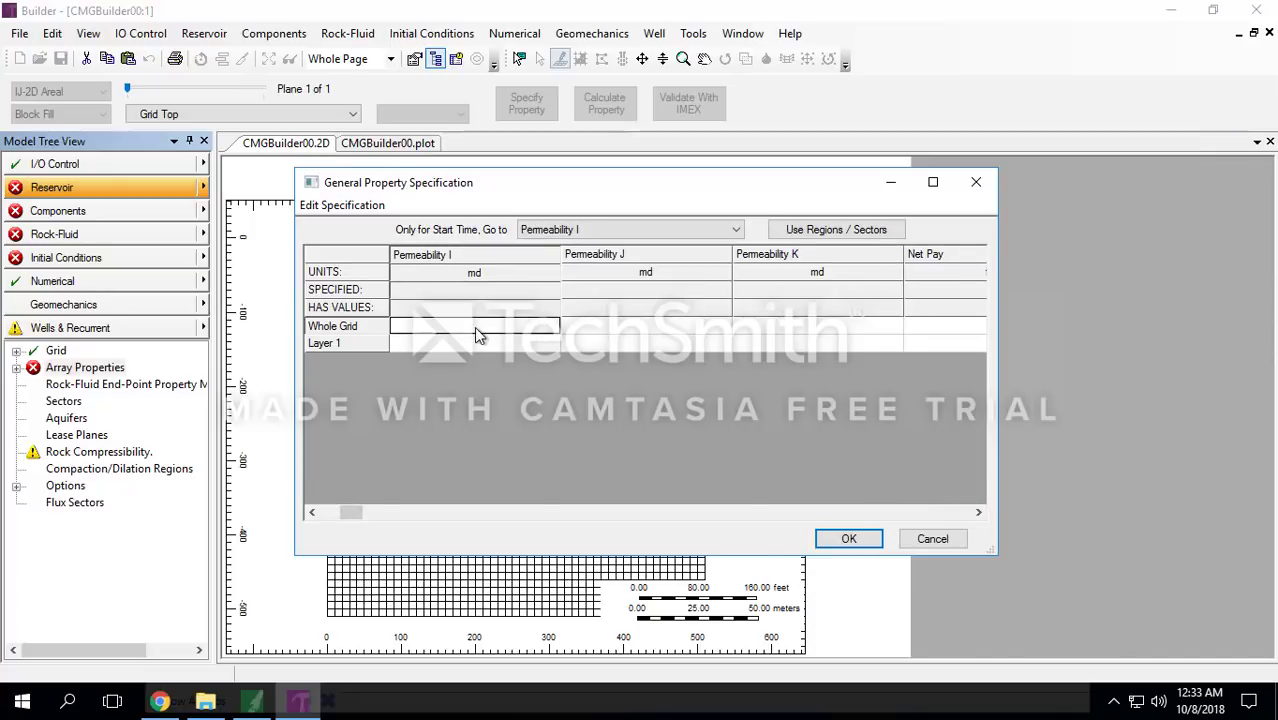
type("10")
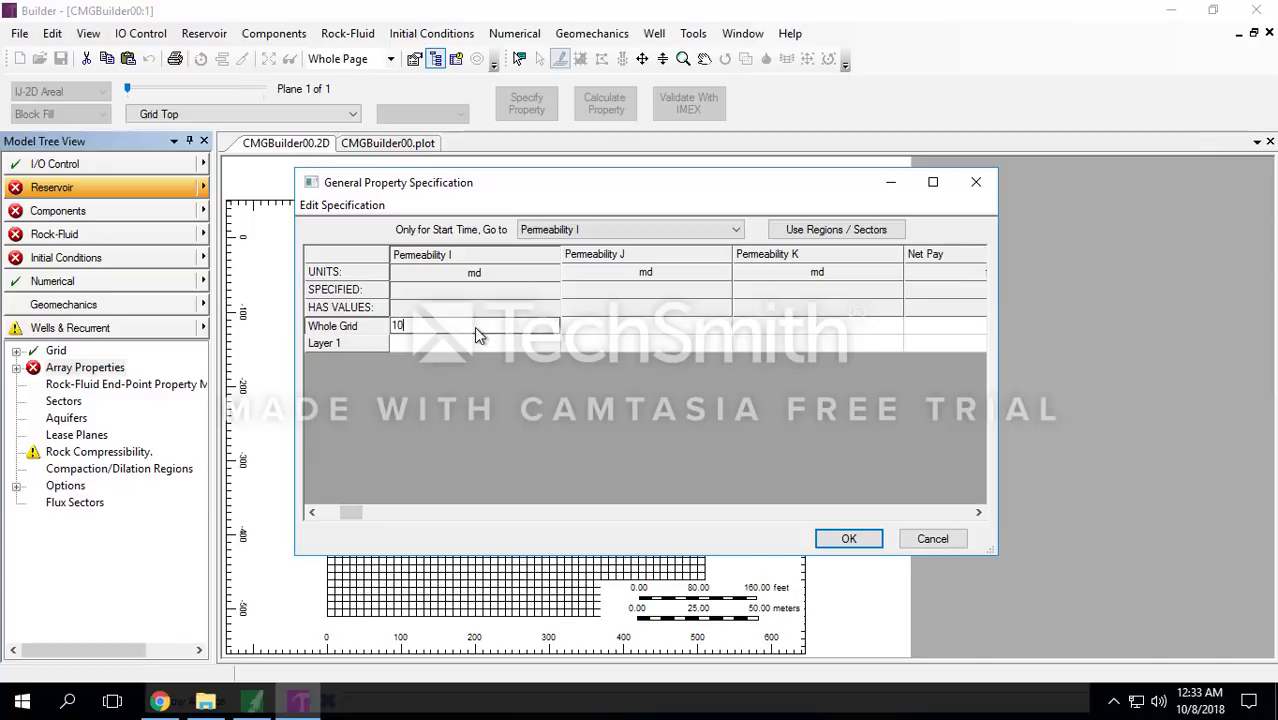
Step: Specify Permeability J and Permeability K for the whole grid as Equals I (equal)
left_click(599, 327)
right_click(598, 327)
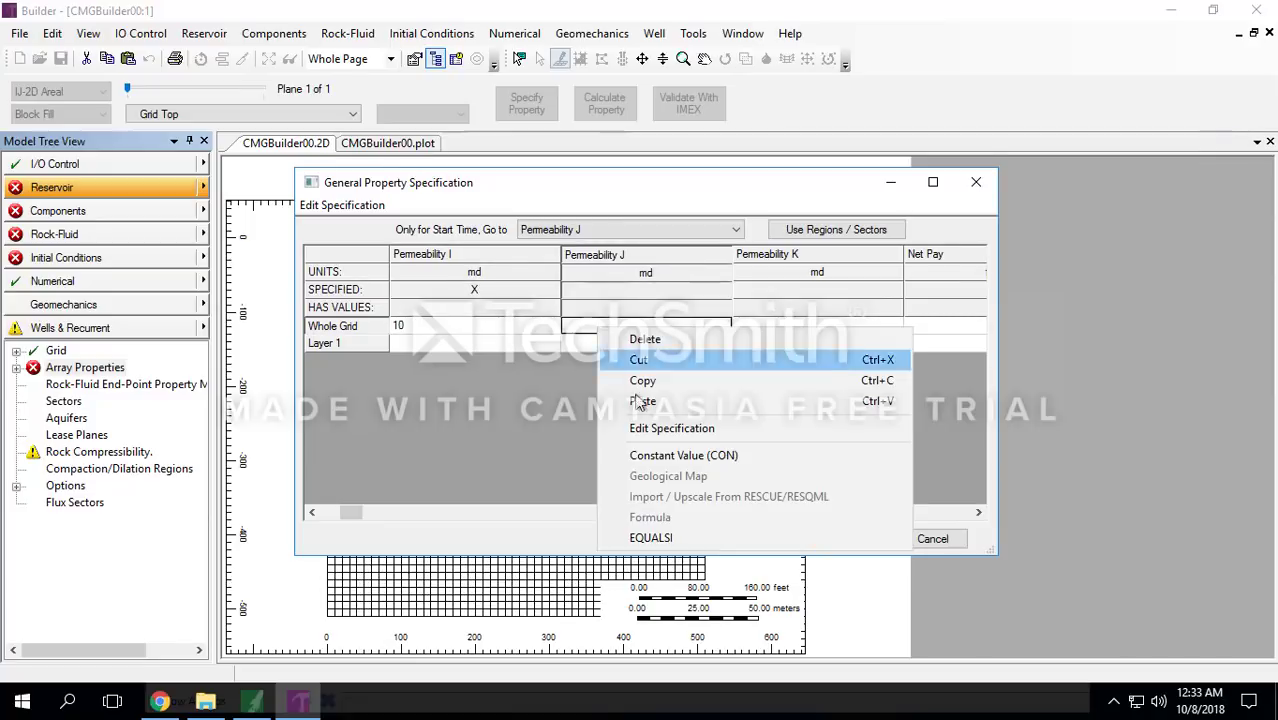
left_click(675, 540)
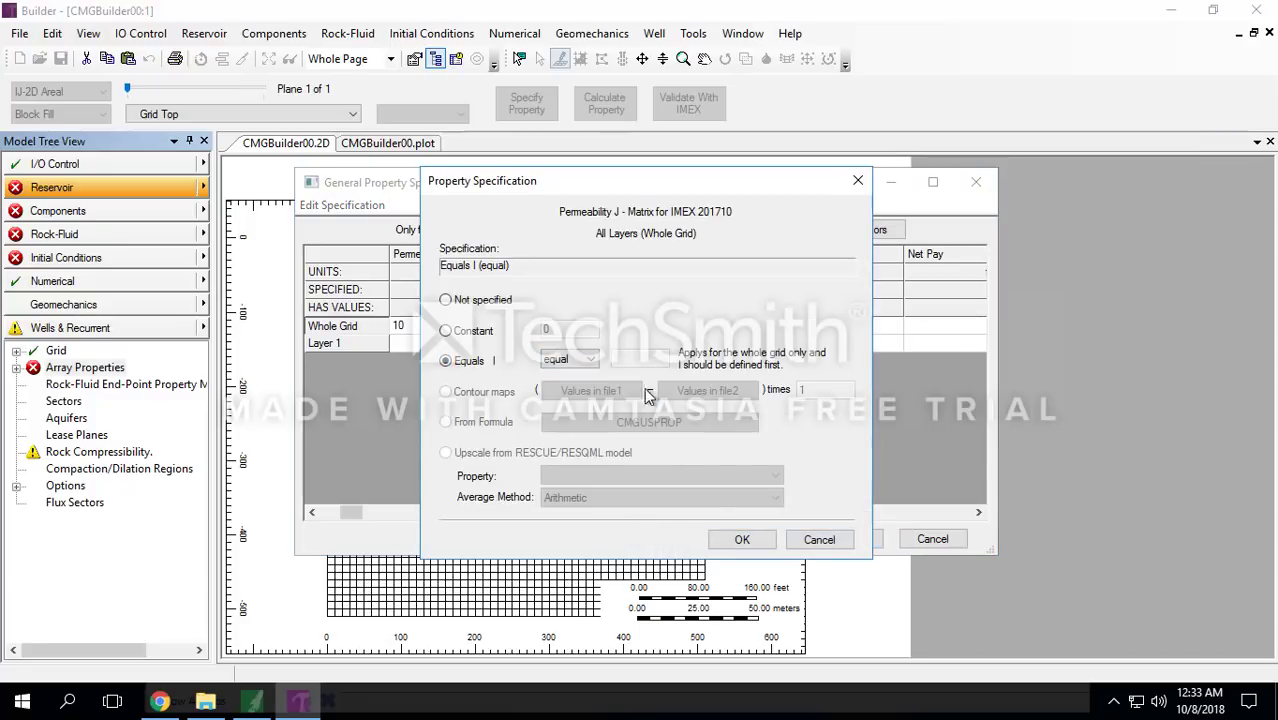
left_click(741, 540)
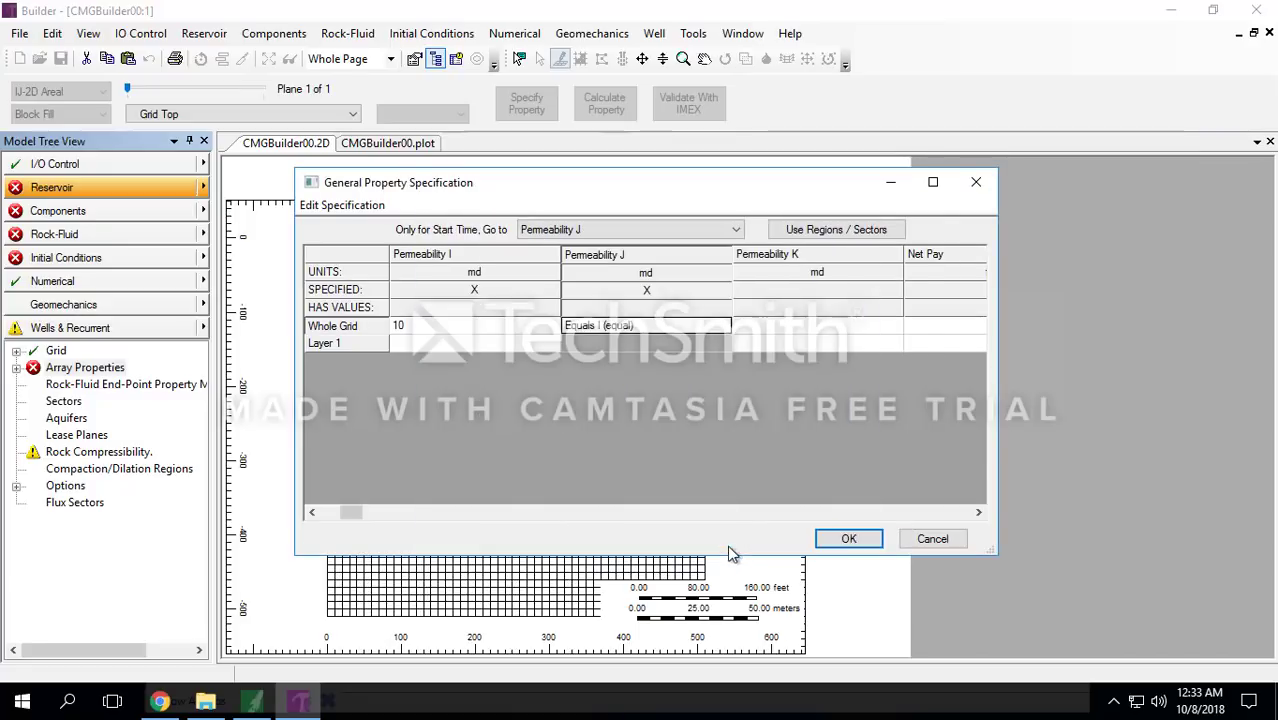
right_click(755, 335)
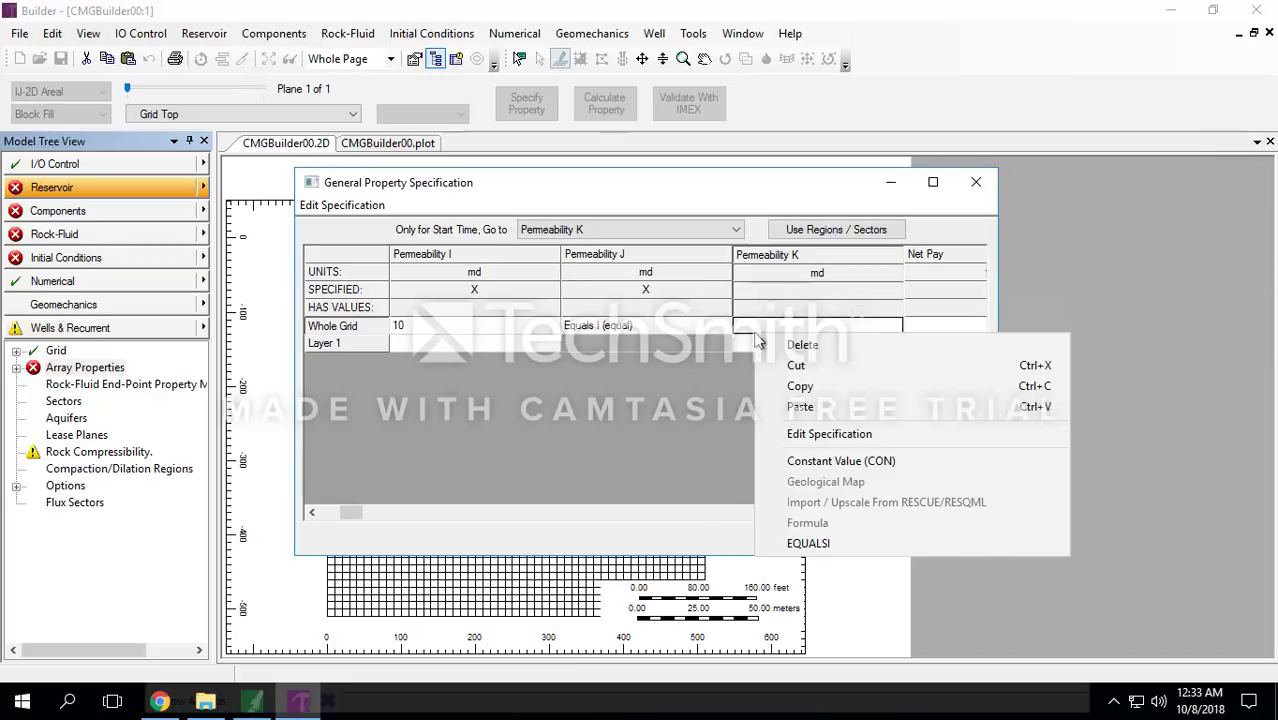
left_click(808, 543)
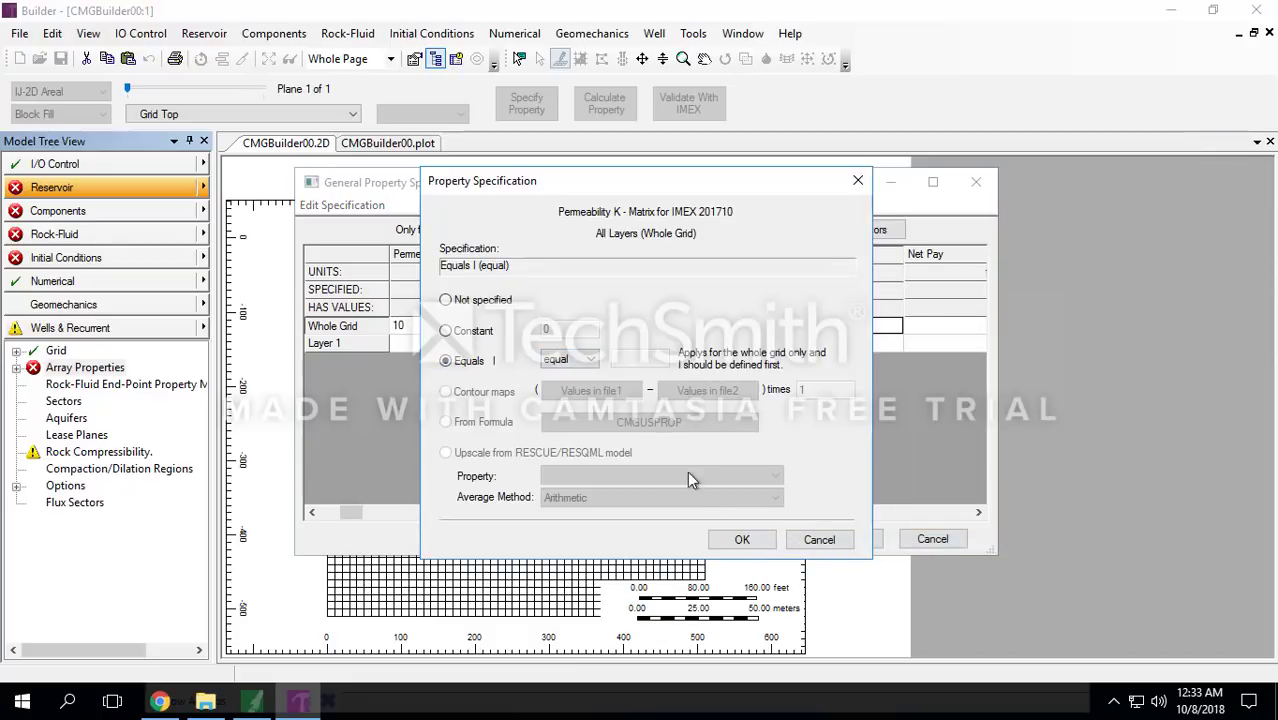
left_click(741, 541)
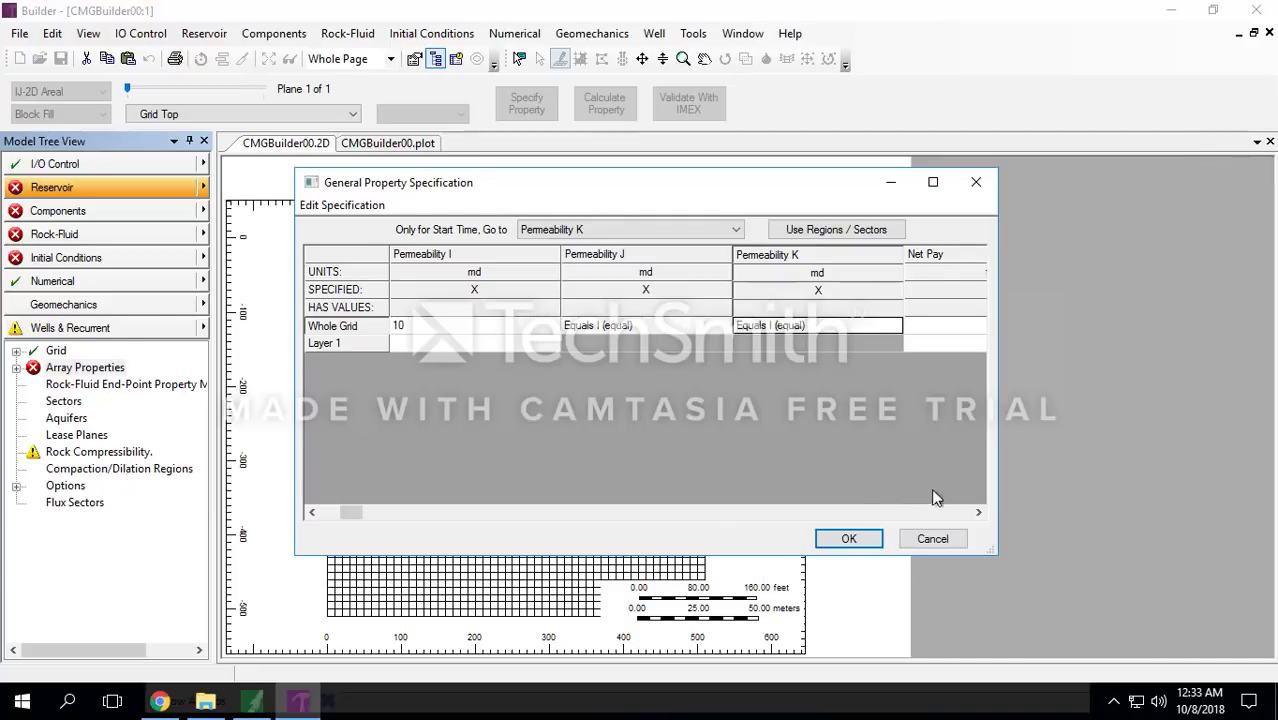
Step: Accept the property specification and calculate the block values for all the specified properties
left_click(977, 515)
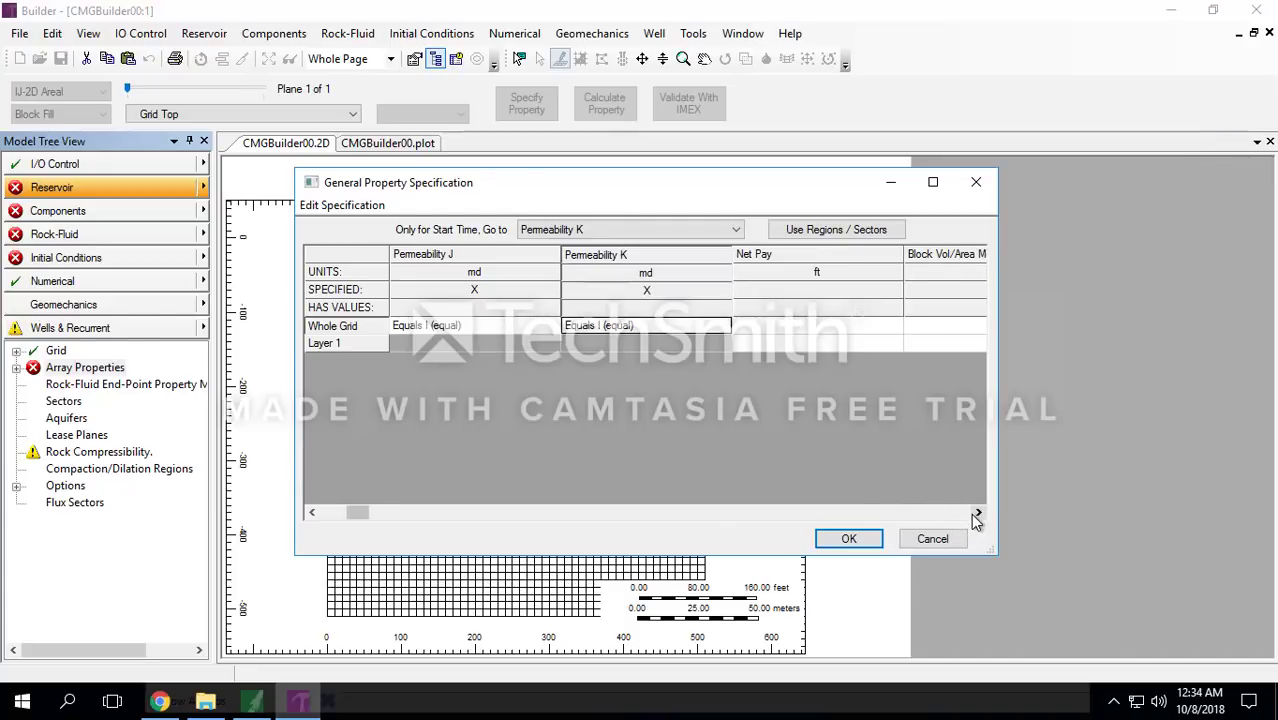
left_click(977, 515)
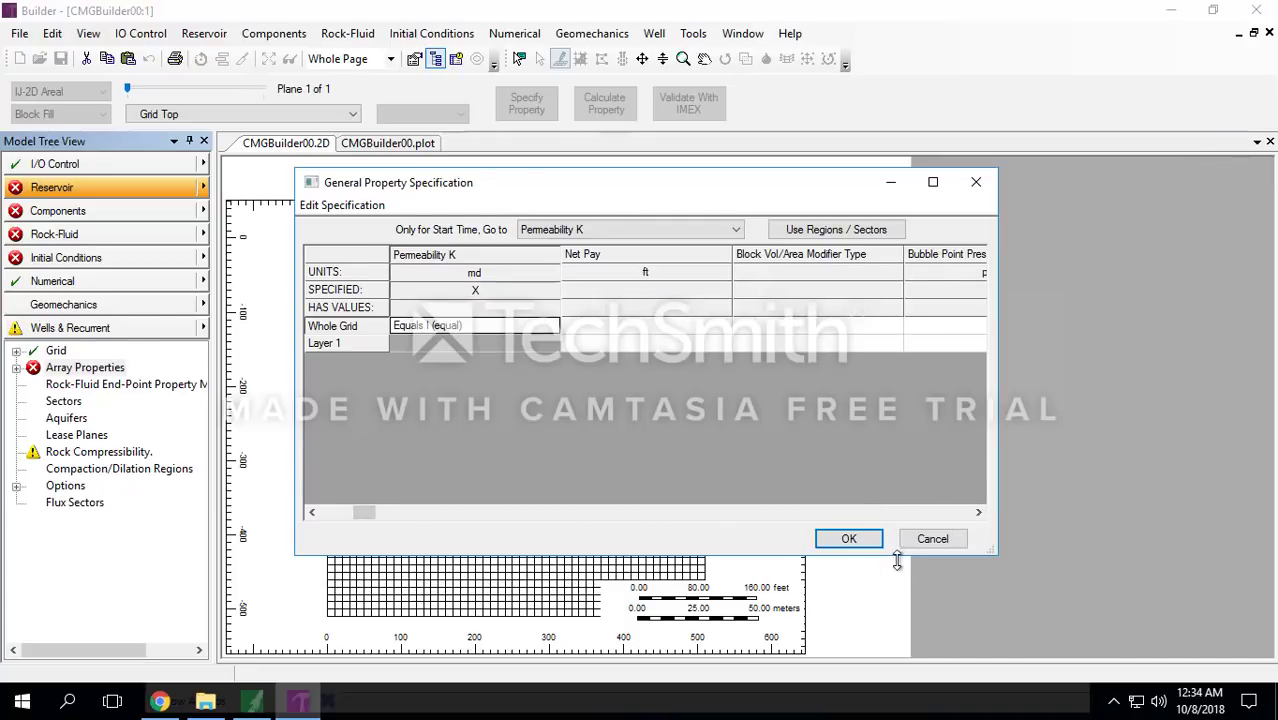
left_click(851, 539)
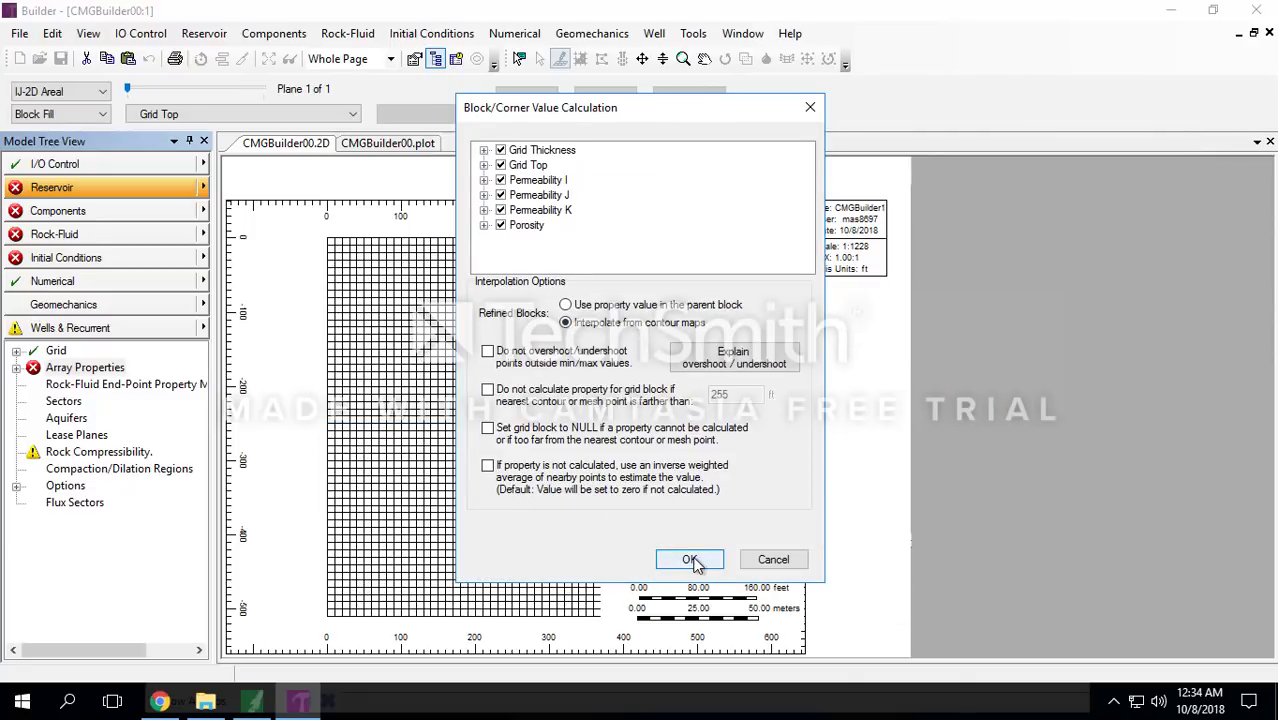
left_click(695, 563)
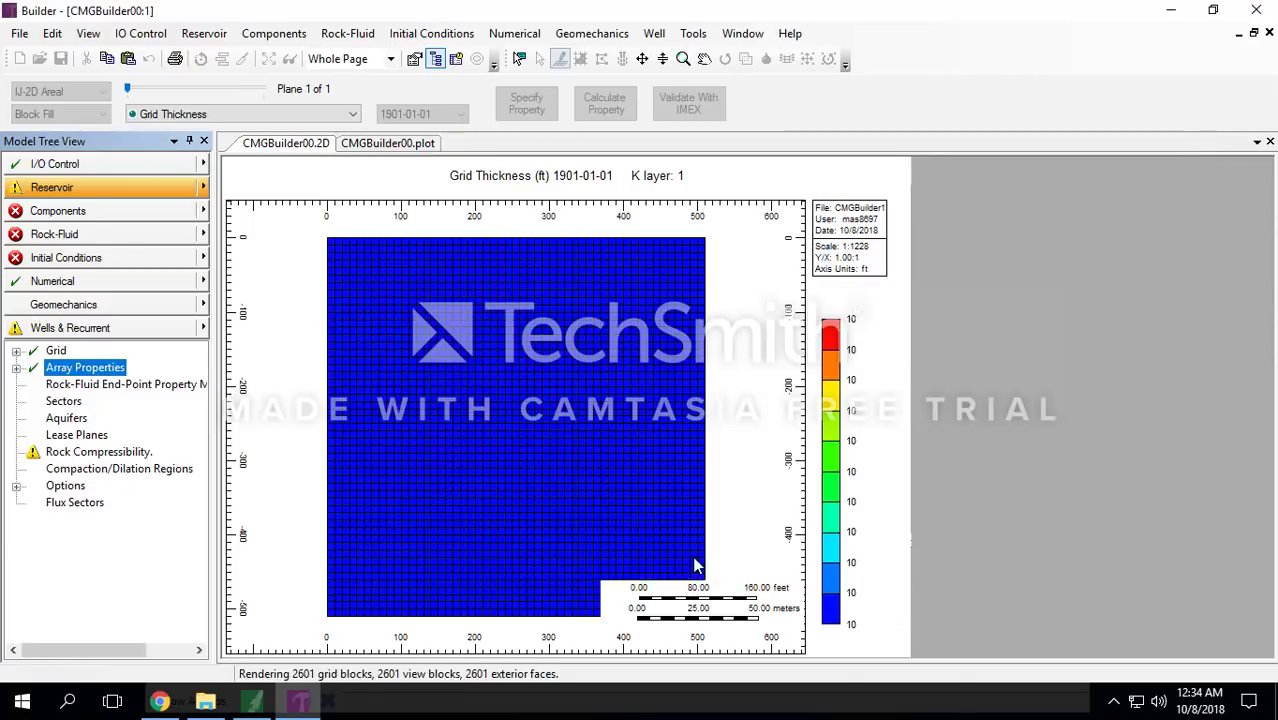
Step: Set the rock compressibility (CPOR) to 3E-06 1/psi and confirm it
double_click(72, 455)
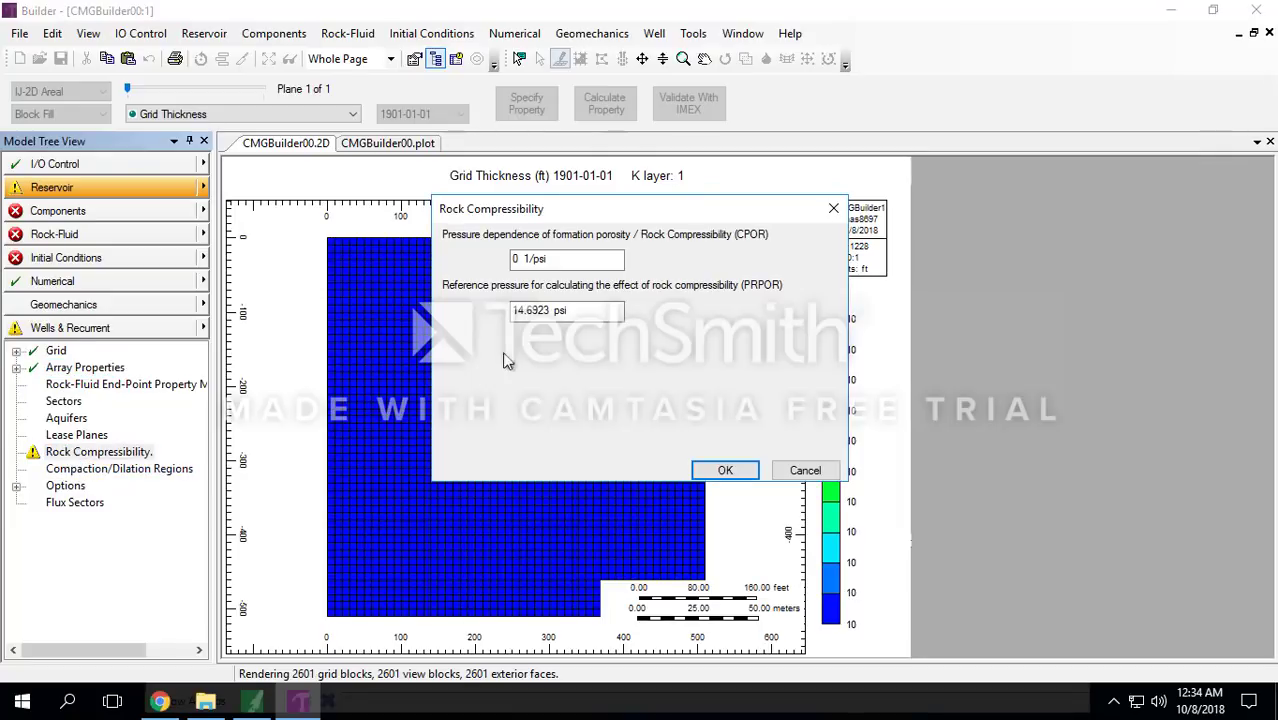
left_click(519, 256)
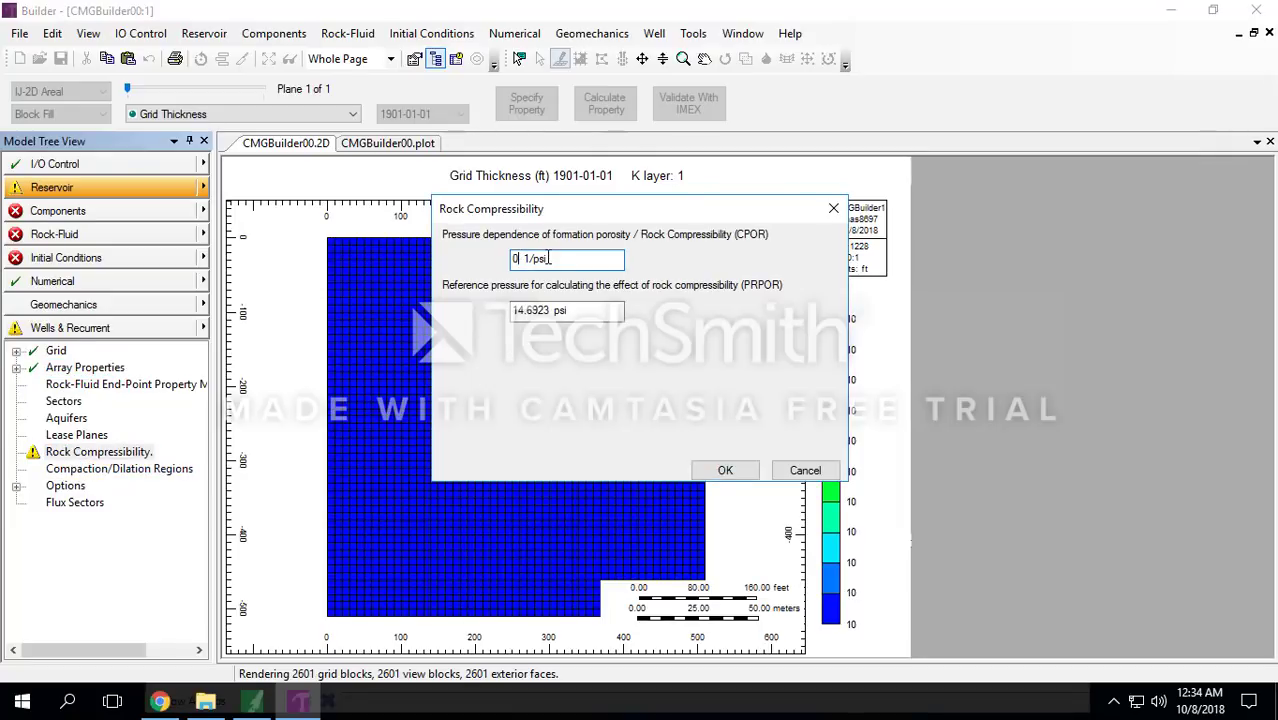
type("E0-")
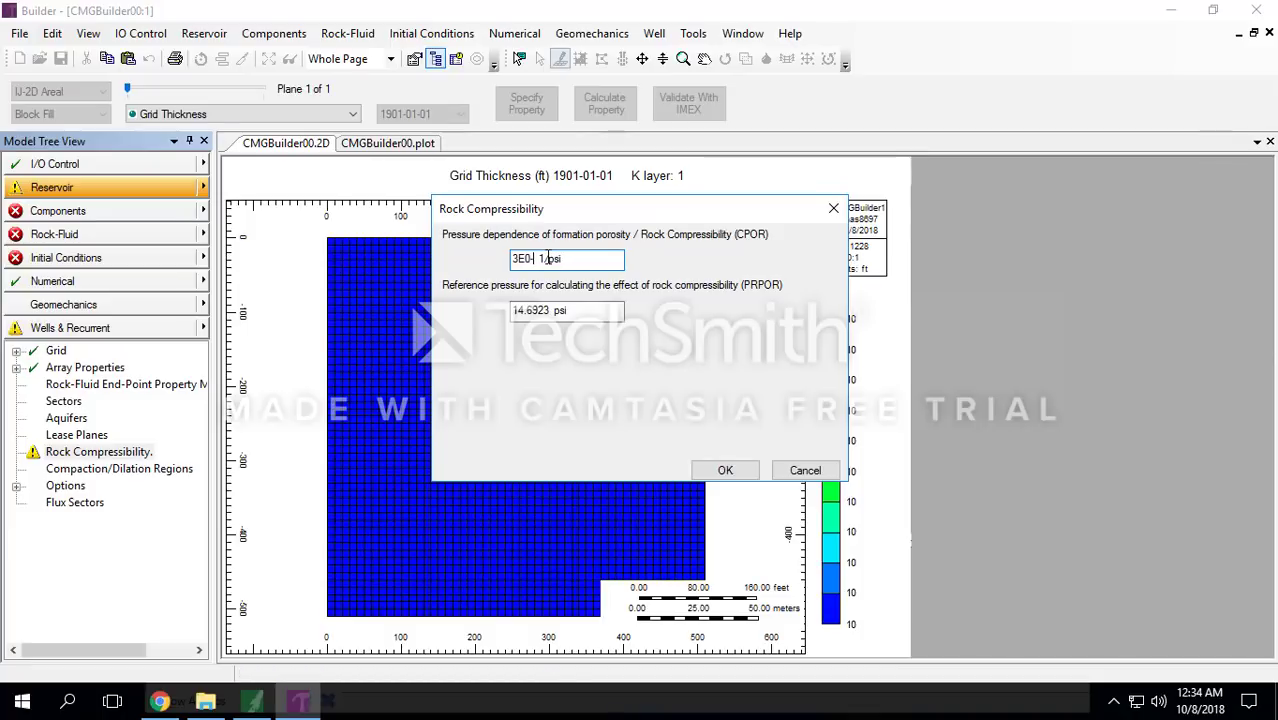
key("BackSpace")
type("06")
left_click(724, 471)
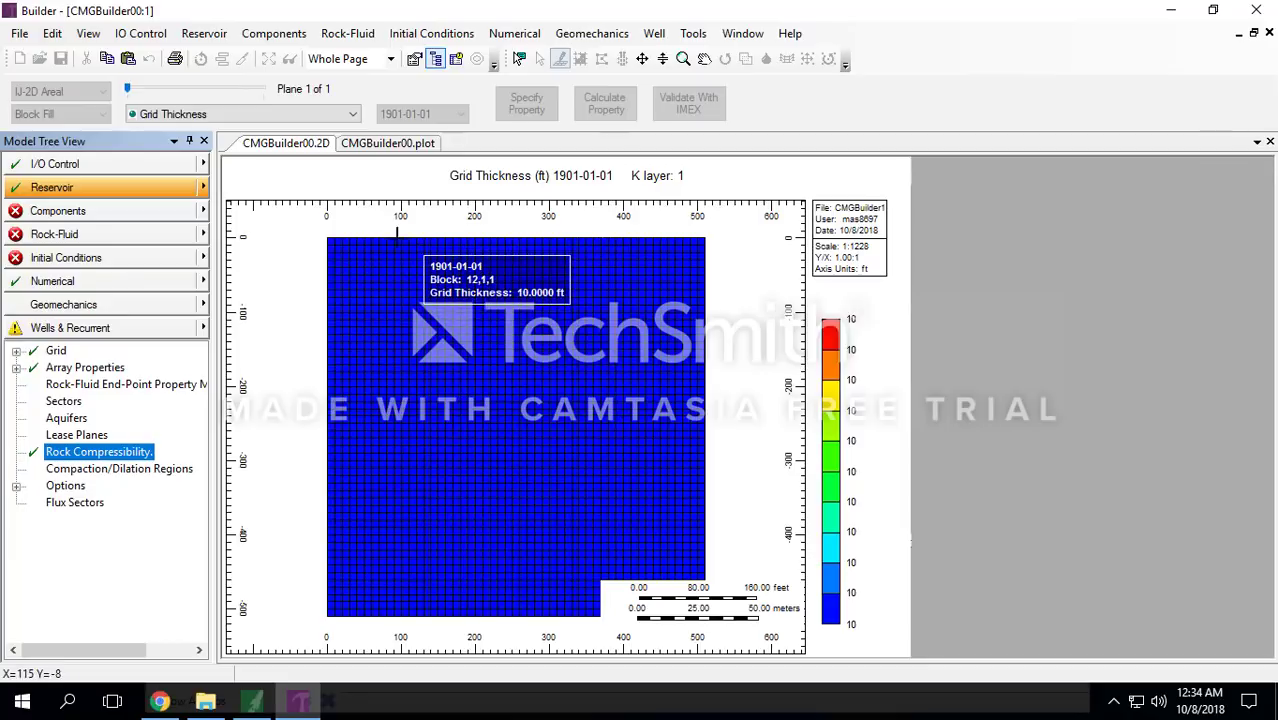
Step: Start a quick BLACKOIL component model that uses correlations
left_click(110, 211)
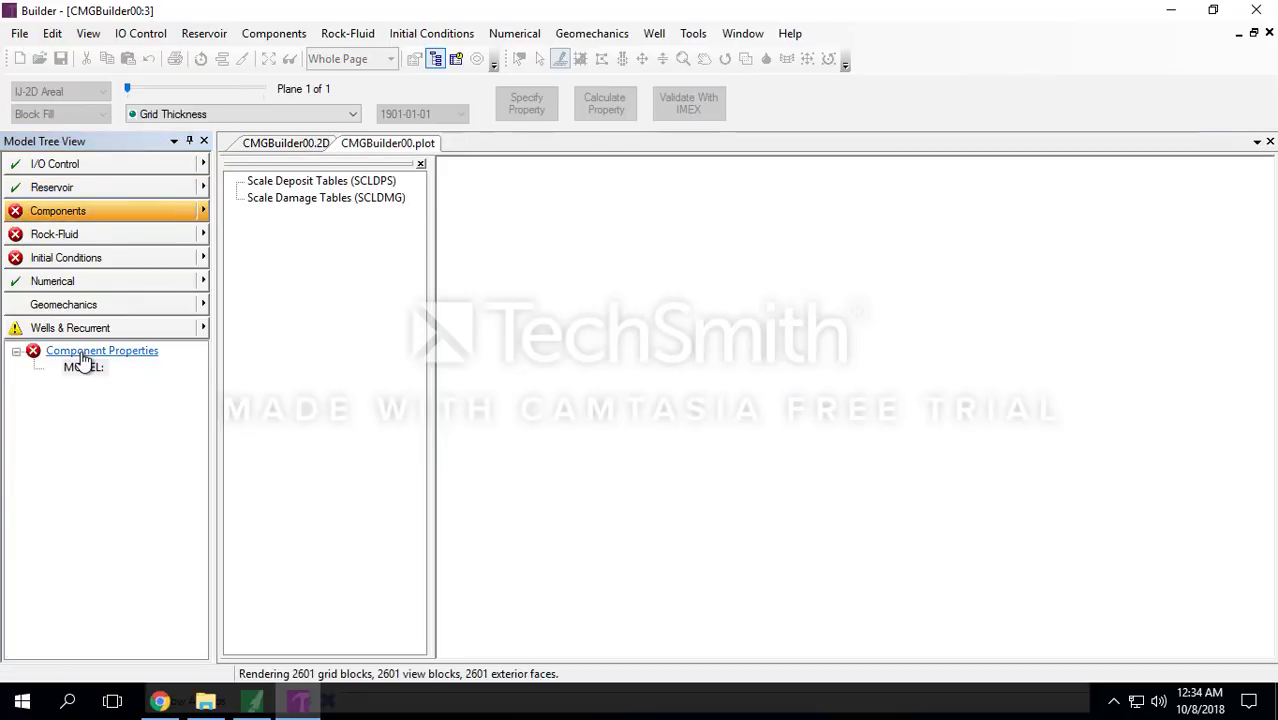
left_click(86, 356)
left_click(84, 370)
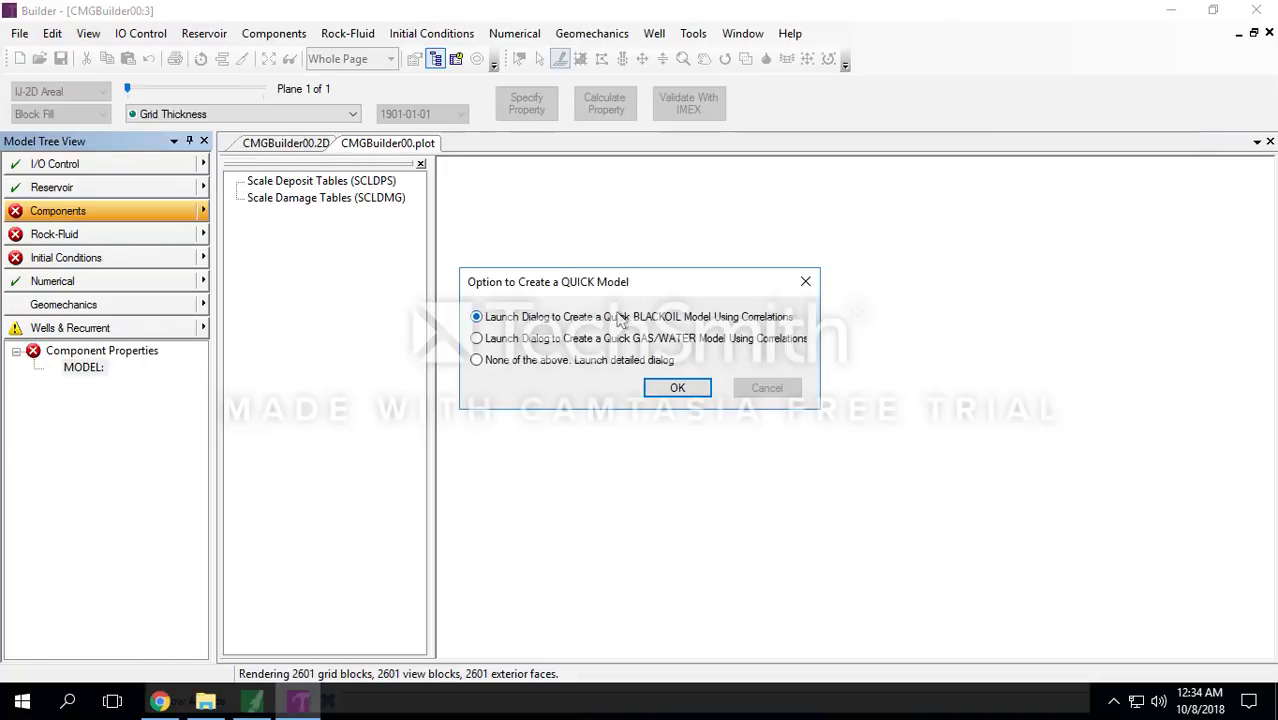
left_click(676, 392)
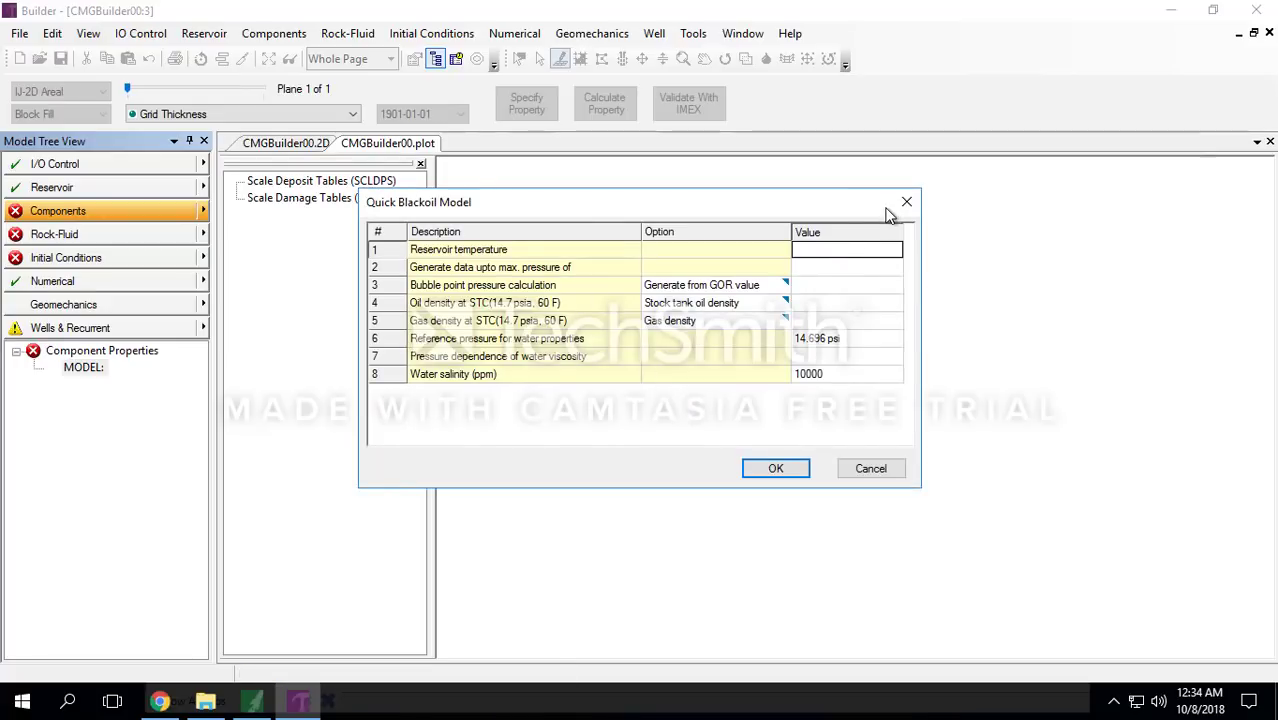
Step: Set the reservoir temperature to 130 F and generate data up to a maximum pressure of 4500 psi
type("130")
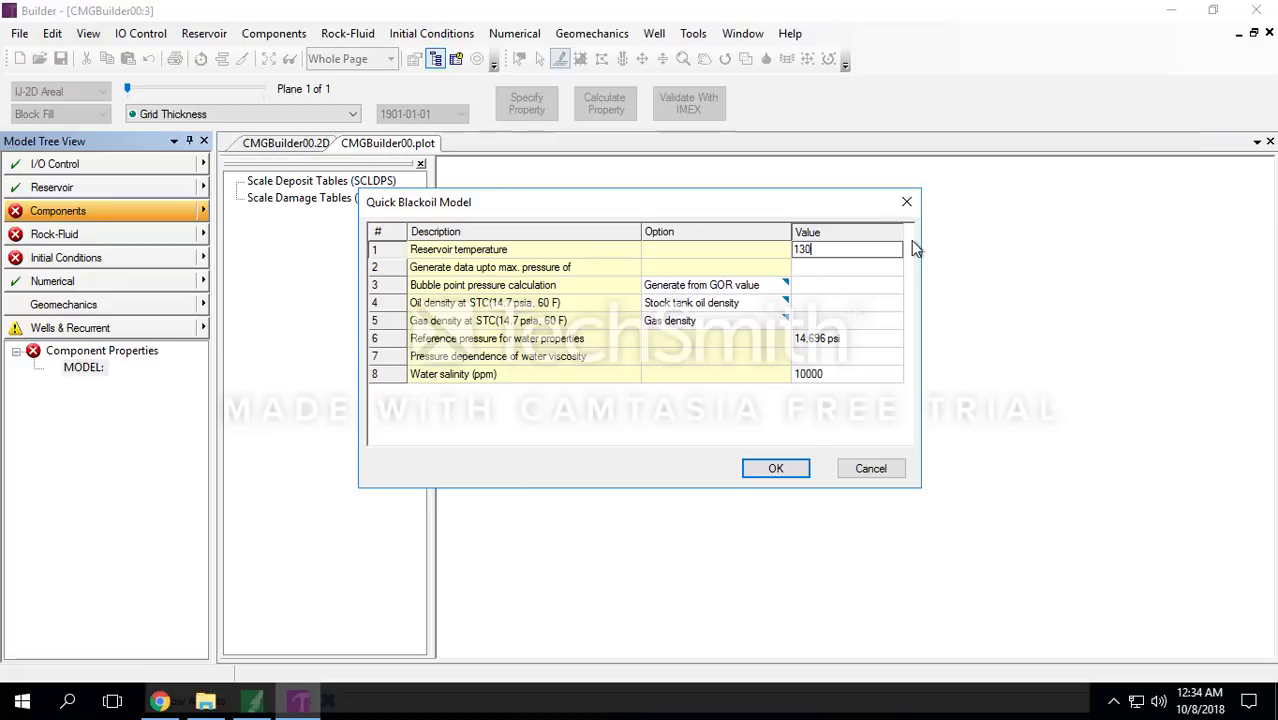
left_click(869, 268)
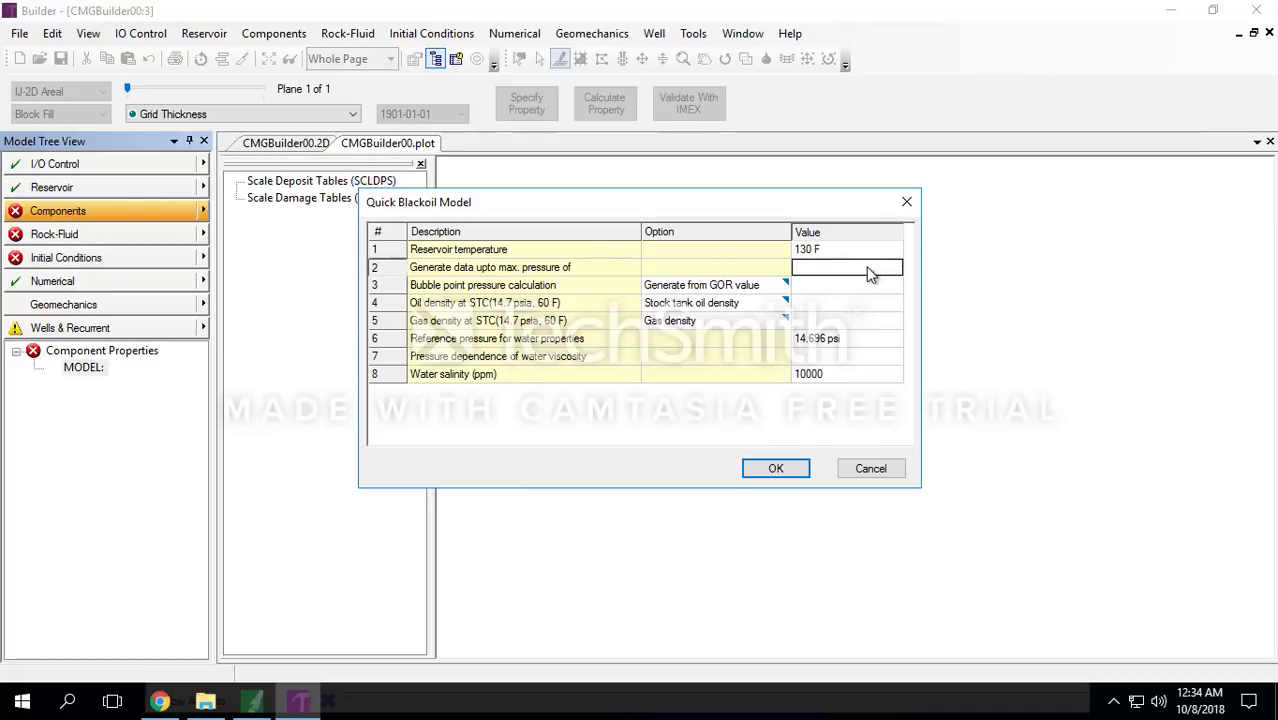
type("4500")
Step: Switch the bubble point pressure calculation to Value provided and set it to 1200 psi
left_click(876, 290)
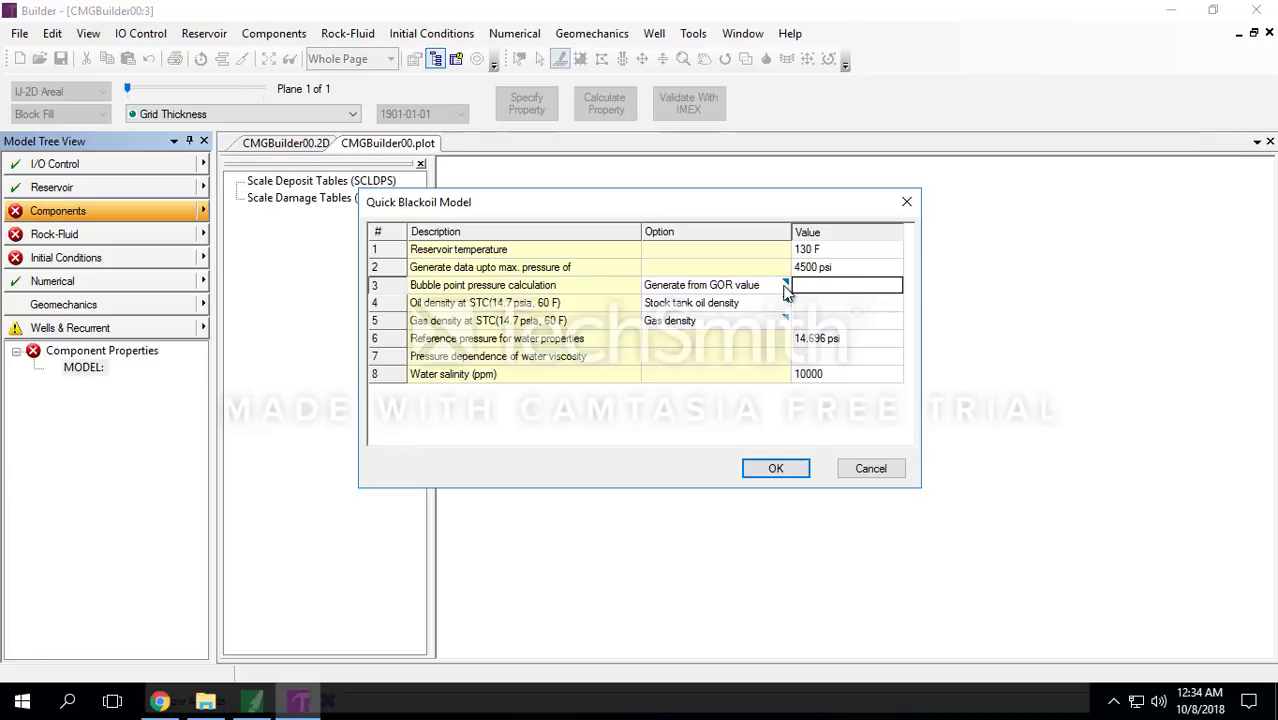
left_click(783, 289)
left_click(783, 289)
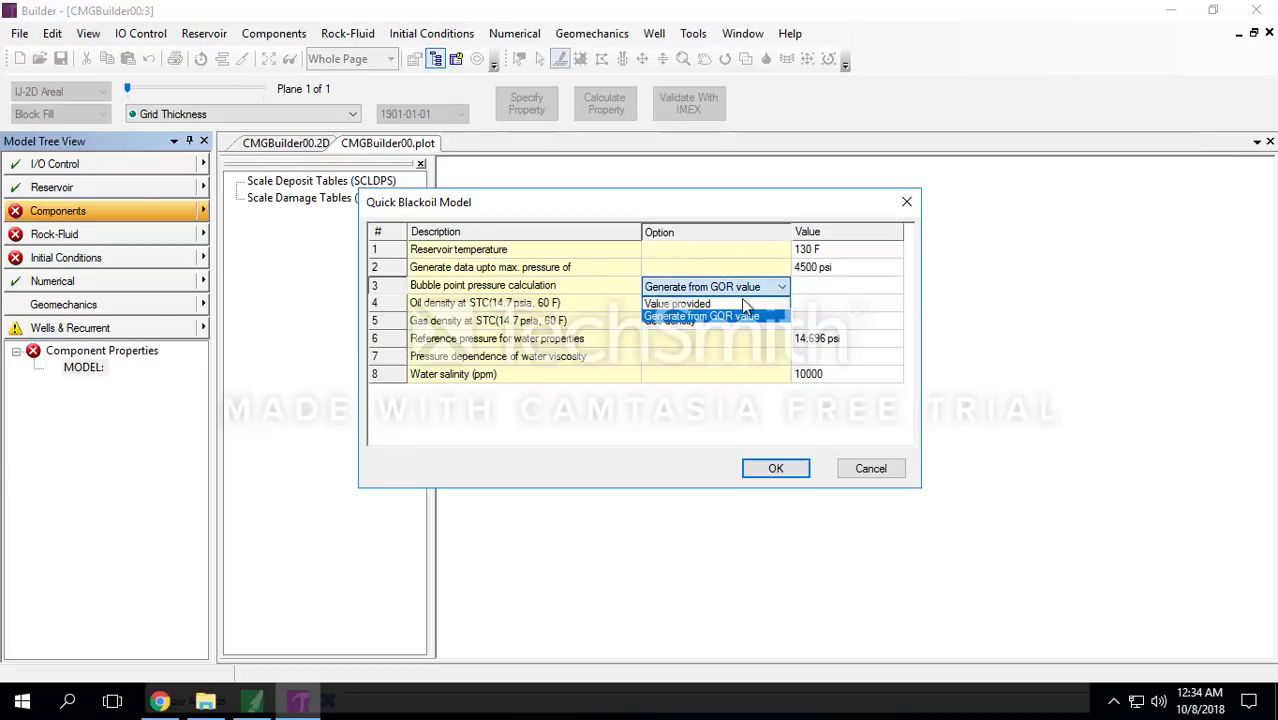
left_click(732, 303)
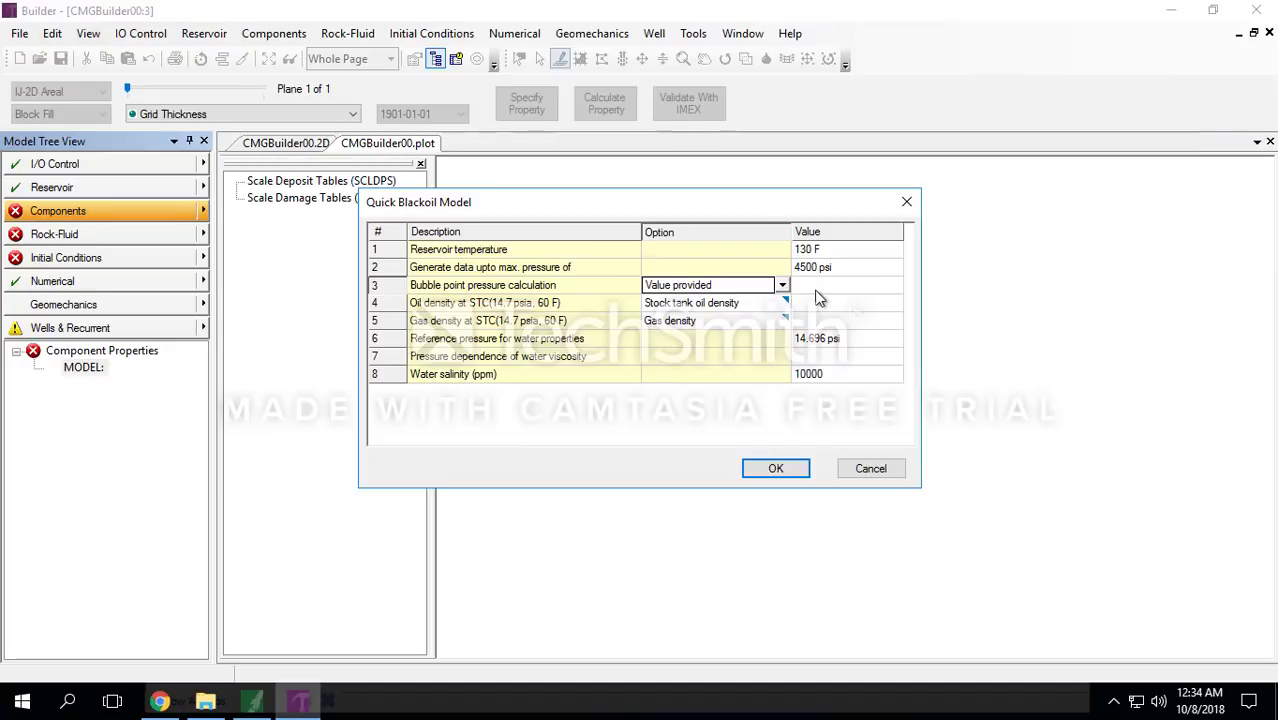
left_click(820, 288)
type("12")
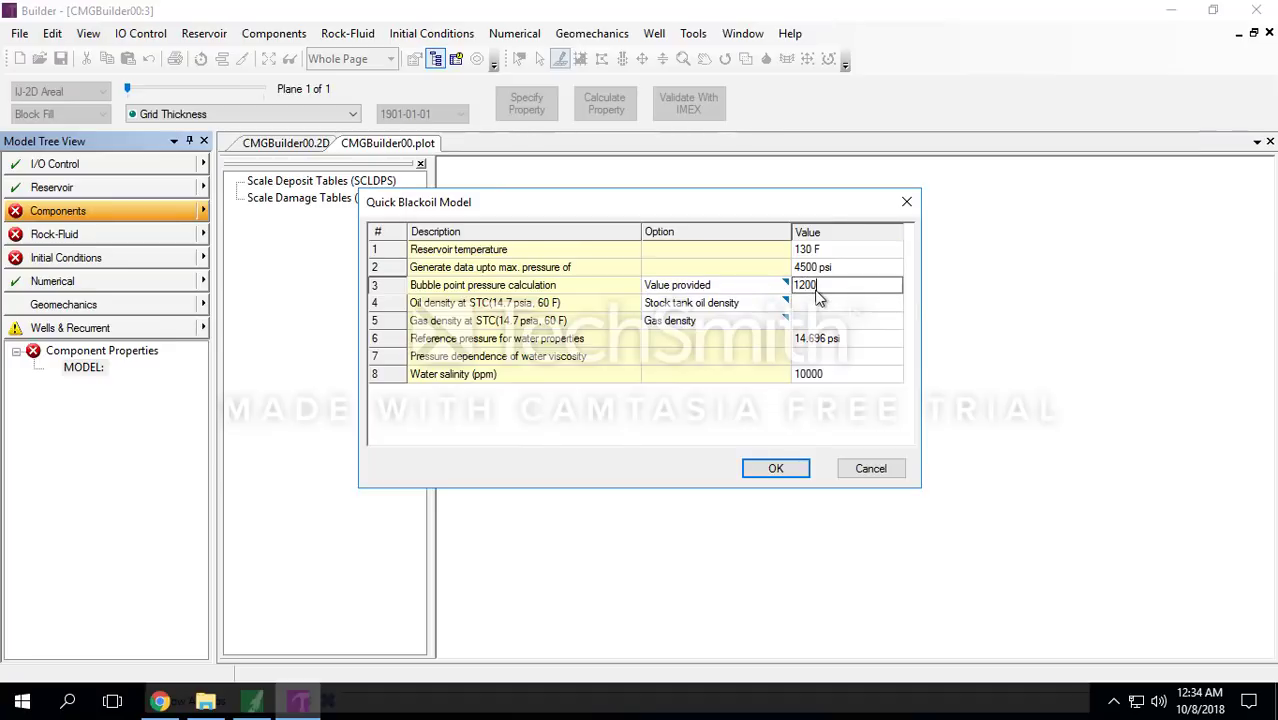
type("00")
Step: Define the oil density as Stock tank oil gravity (water=1) with a value of 0.9
left_click(818, 305)
left_click(753, 308)
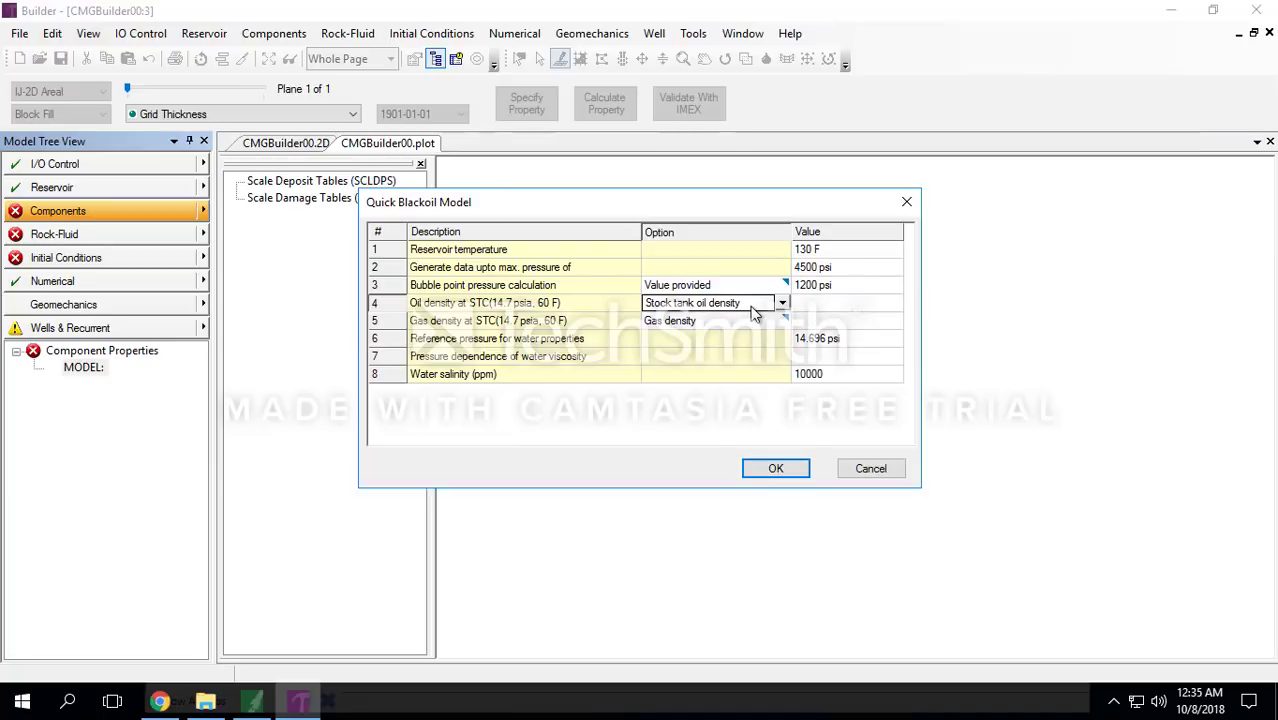
left_click(753, 308)
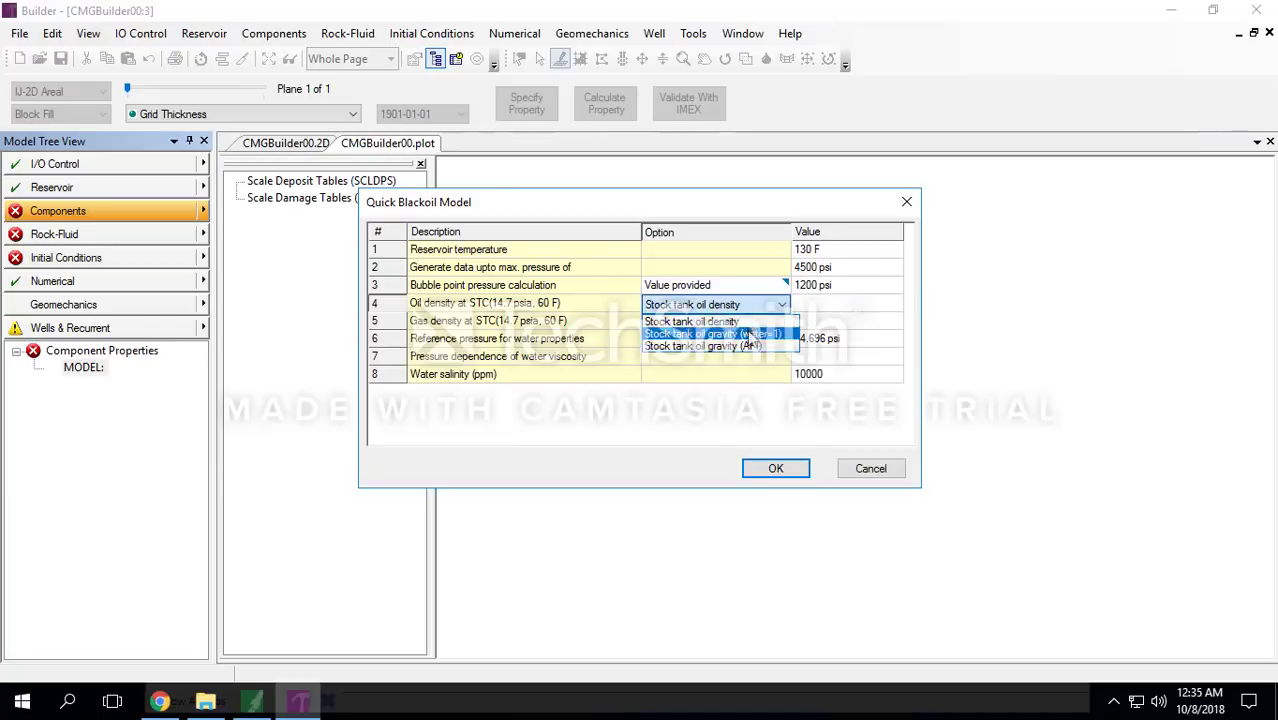
left_click(744, 336)
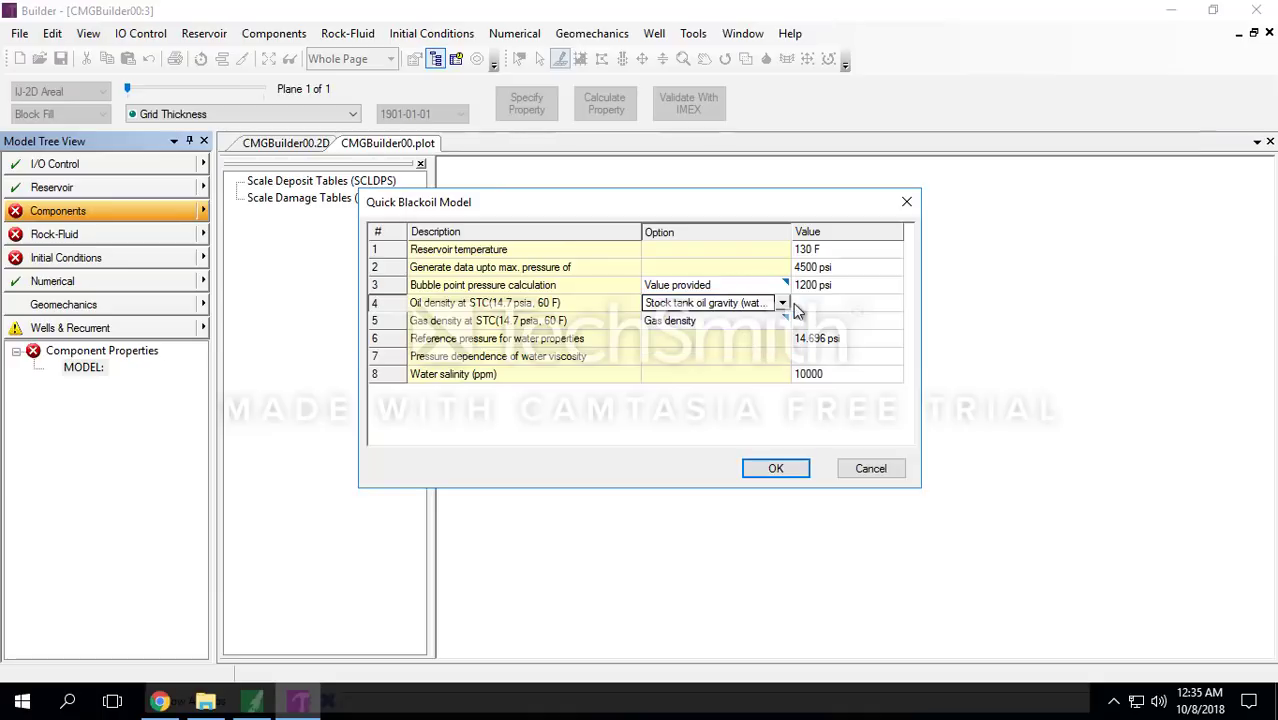
left_click(800, 306)
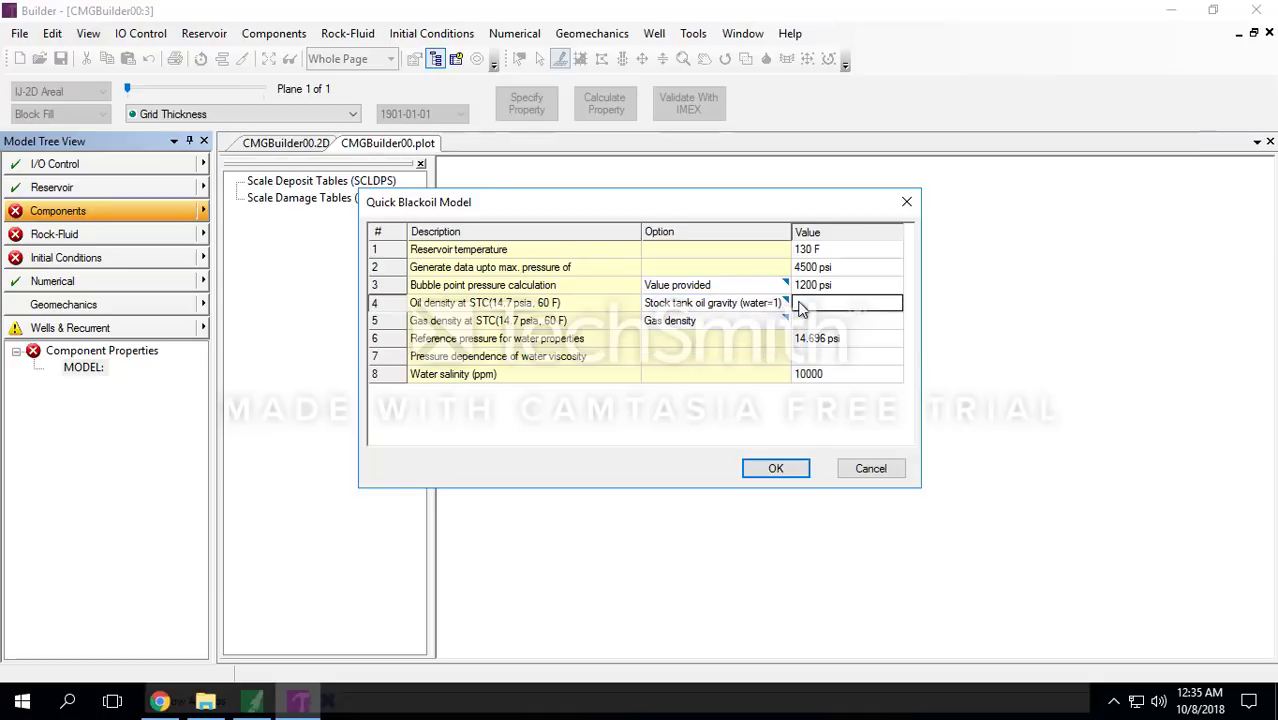
type("0.8")
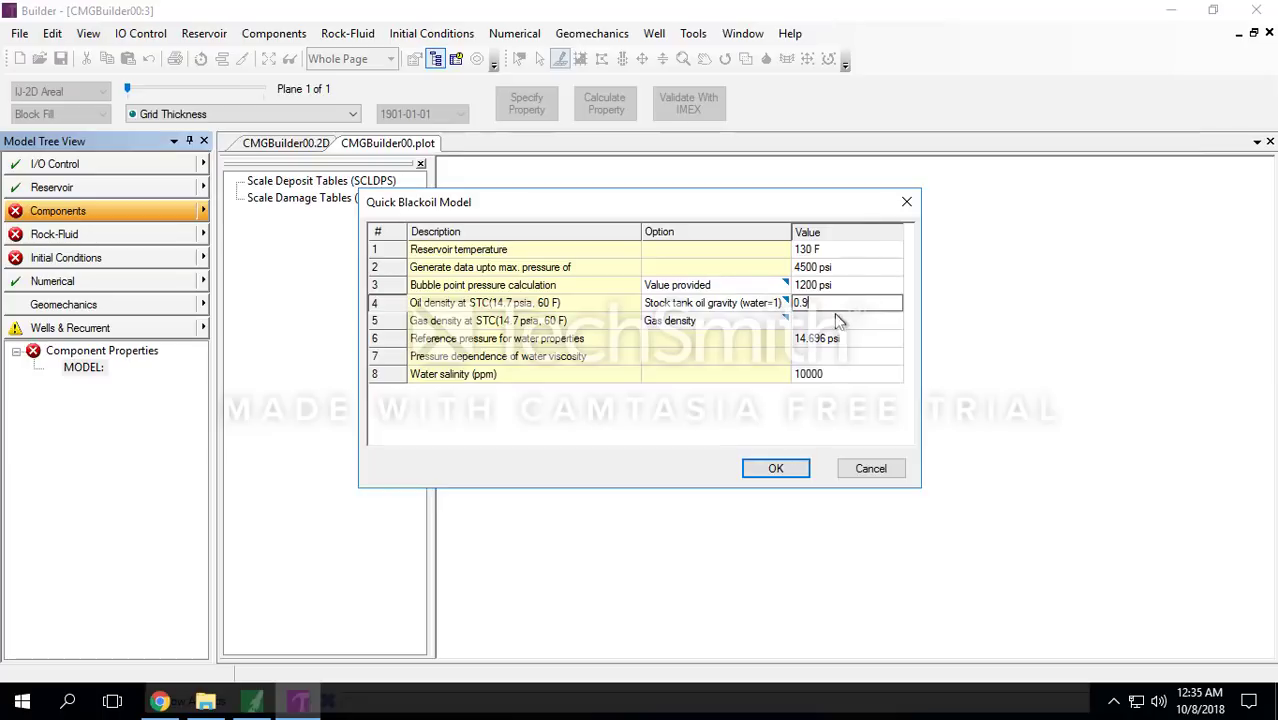
Step: Define the gas density as Gas gravity (Air=1) with a value of 0.8
left_click(838, 321)
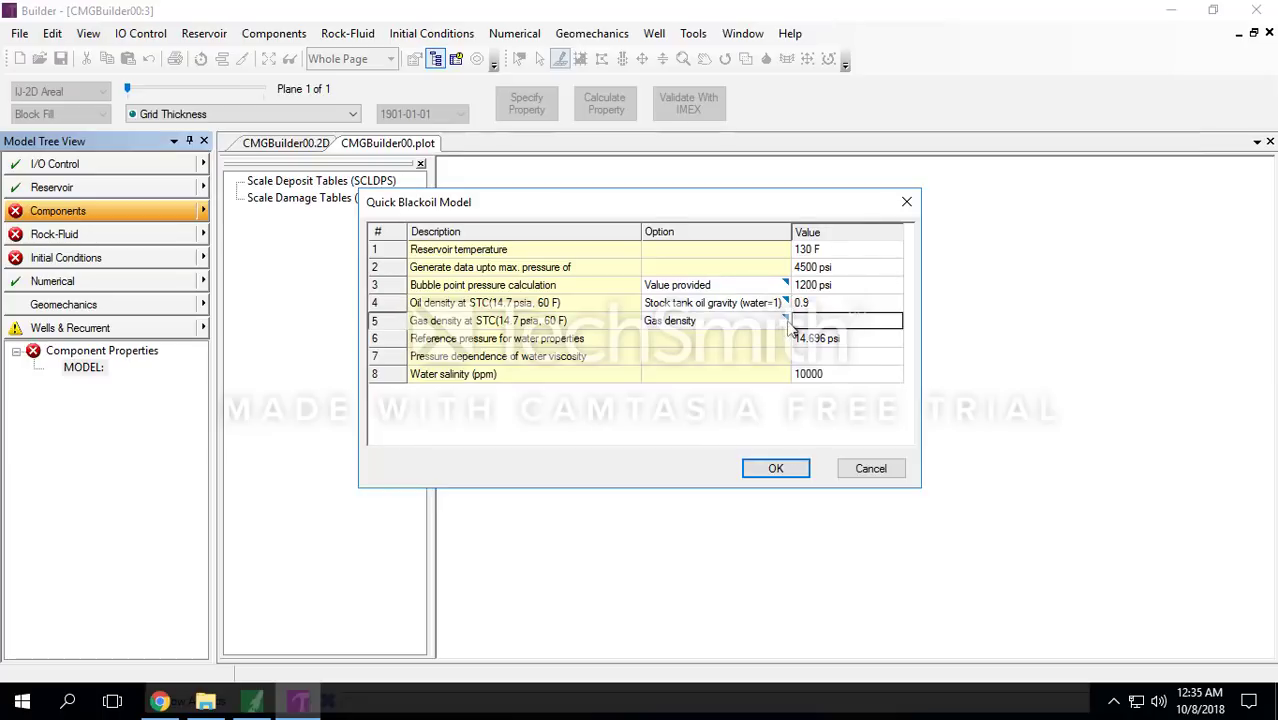
left_click(788, 322)
left_click(788, 322)
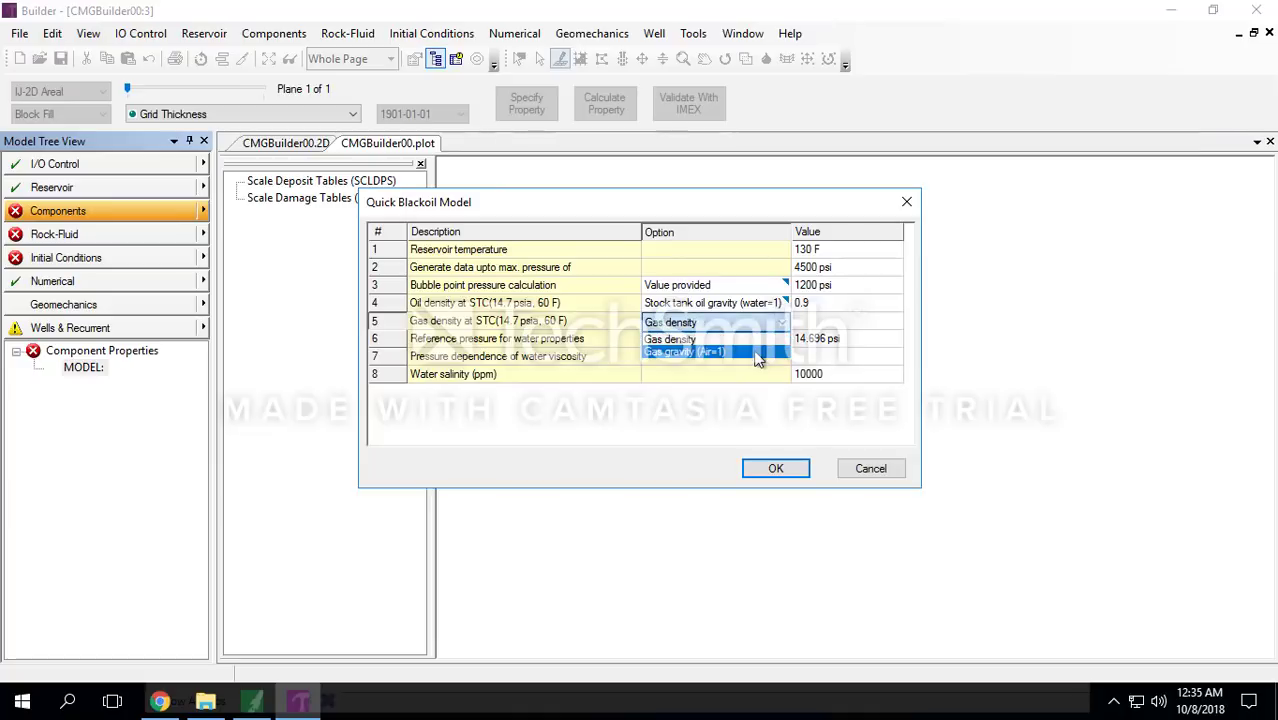
left_click(759, 353)
left_click(838, 320)
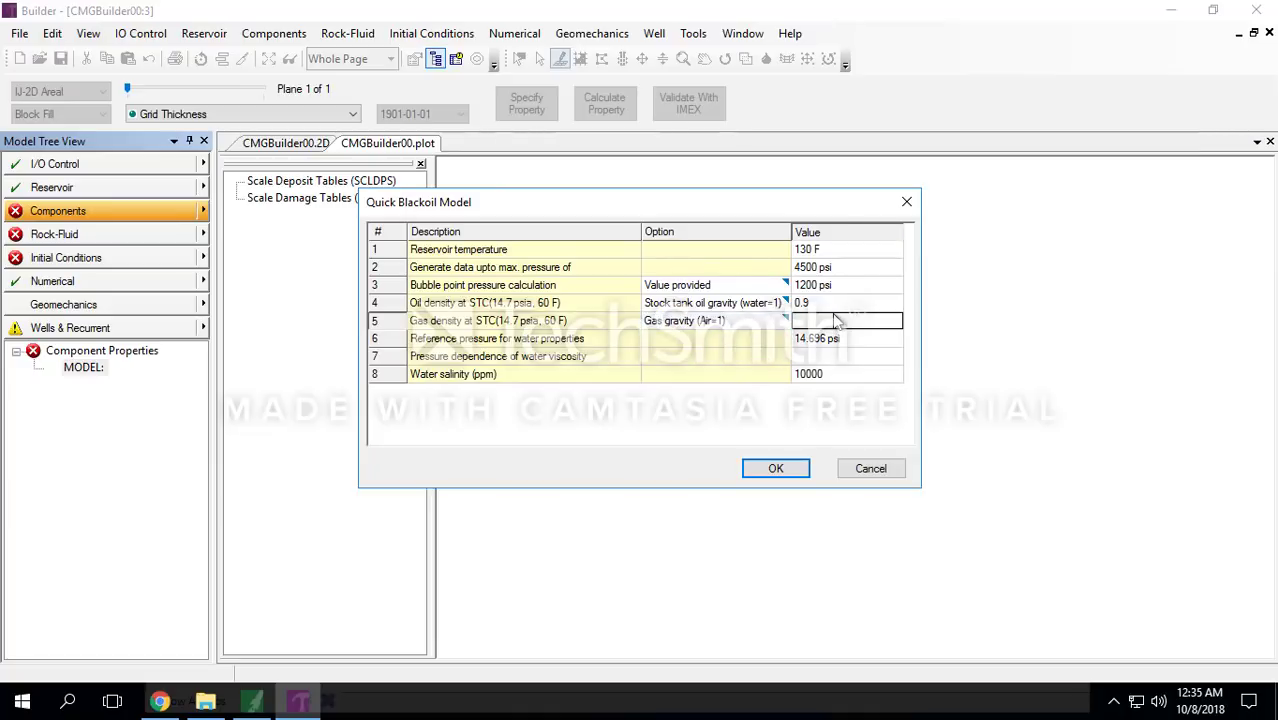
type("0.8")
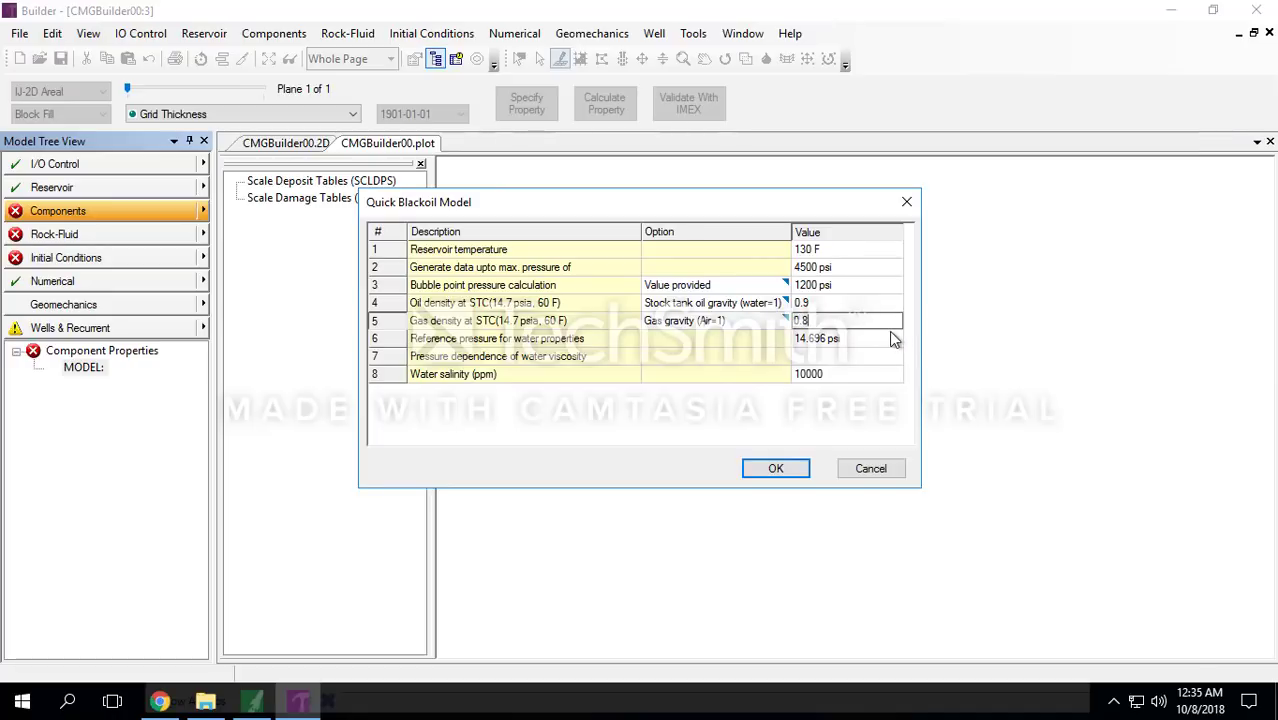
Step: Keep the default water properties and generate the quick black oil model
left_click(843, 341)
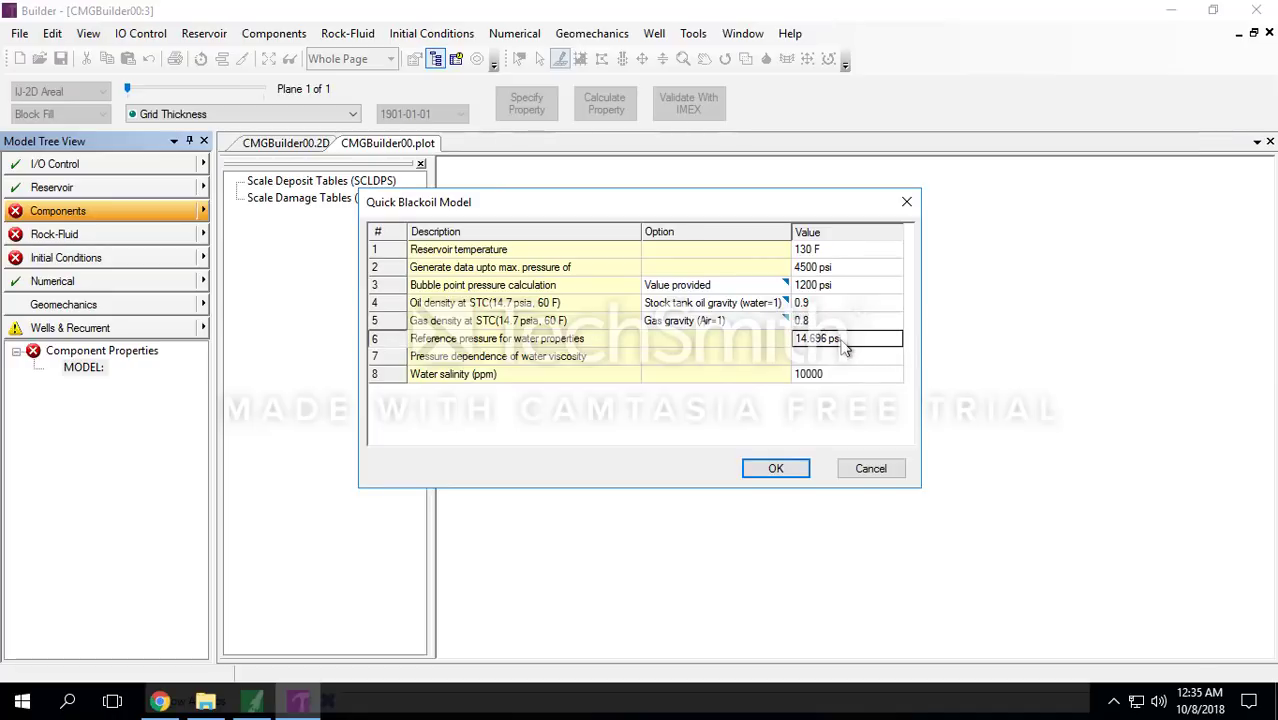
left_click(831, 356)
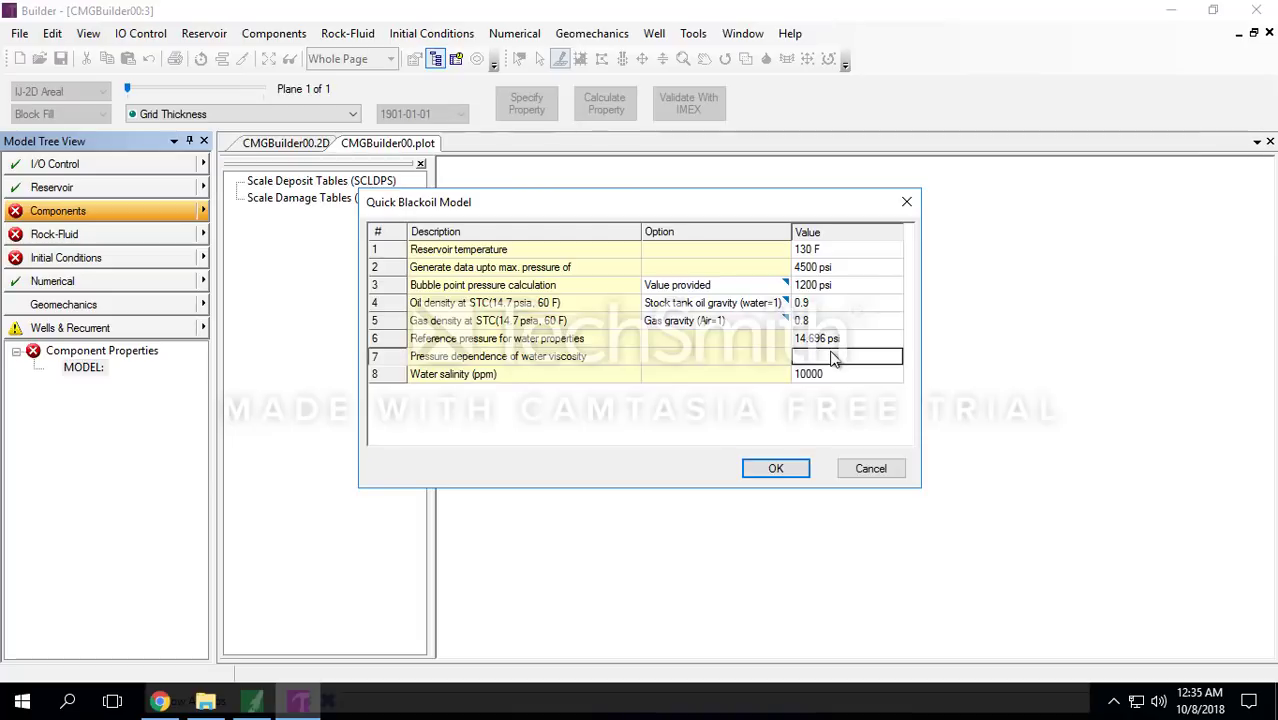
left_click(776, 469)
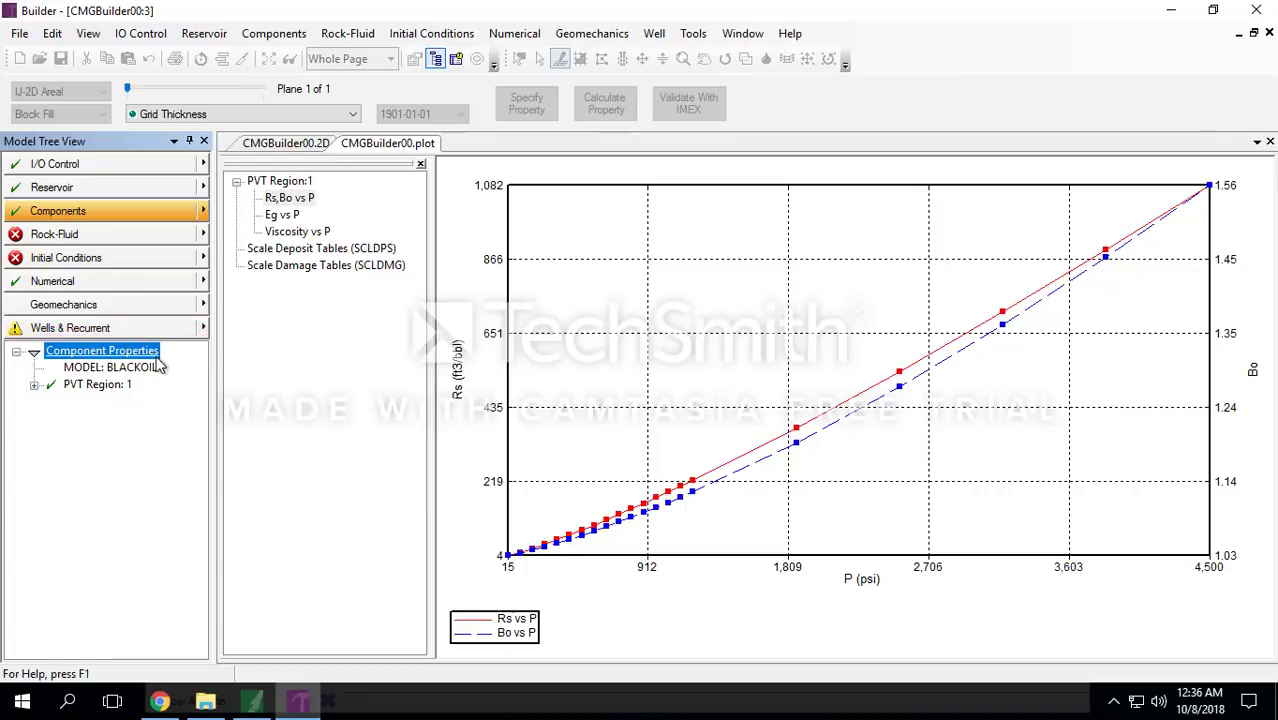
Step: Open PVT Region 1 and review its general fluid properties and its PVT table
double_click(84, 385)
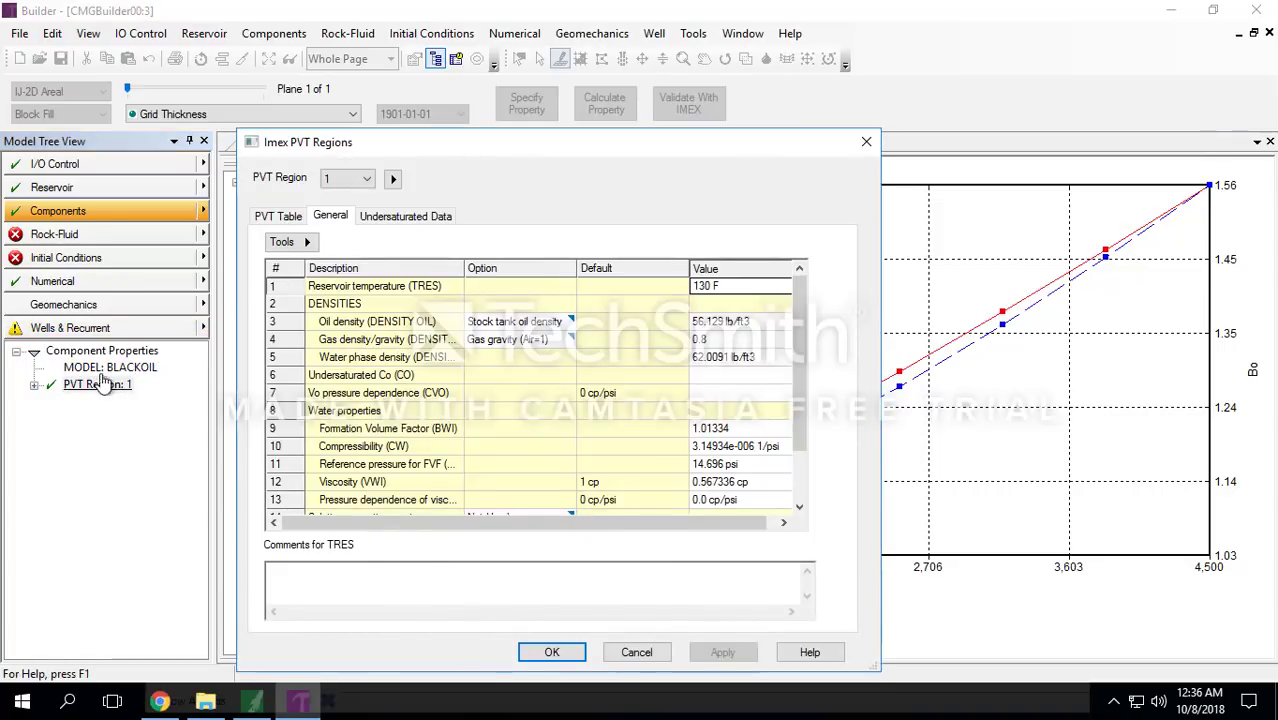
left_click_drag(450, 145, 507, 100)
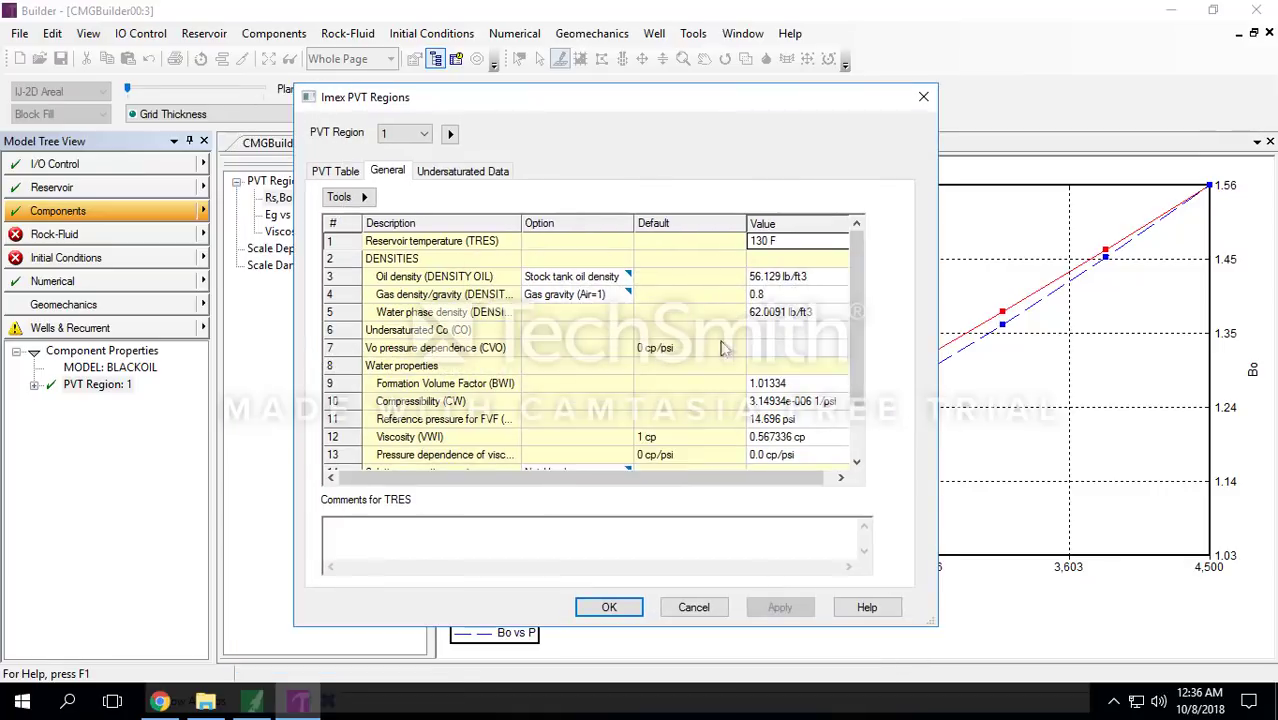
scroll(756, 310, "down", 1)
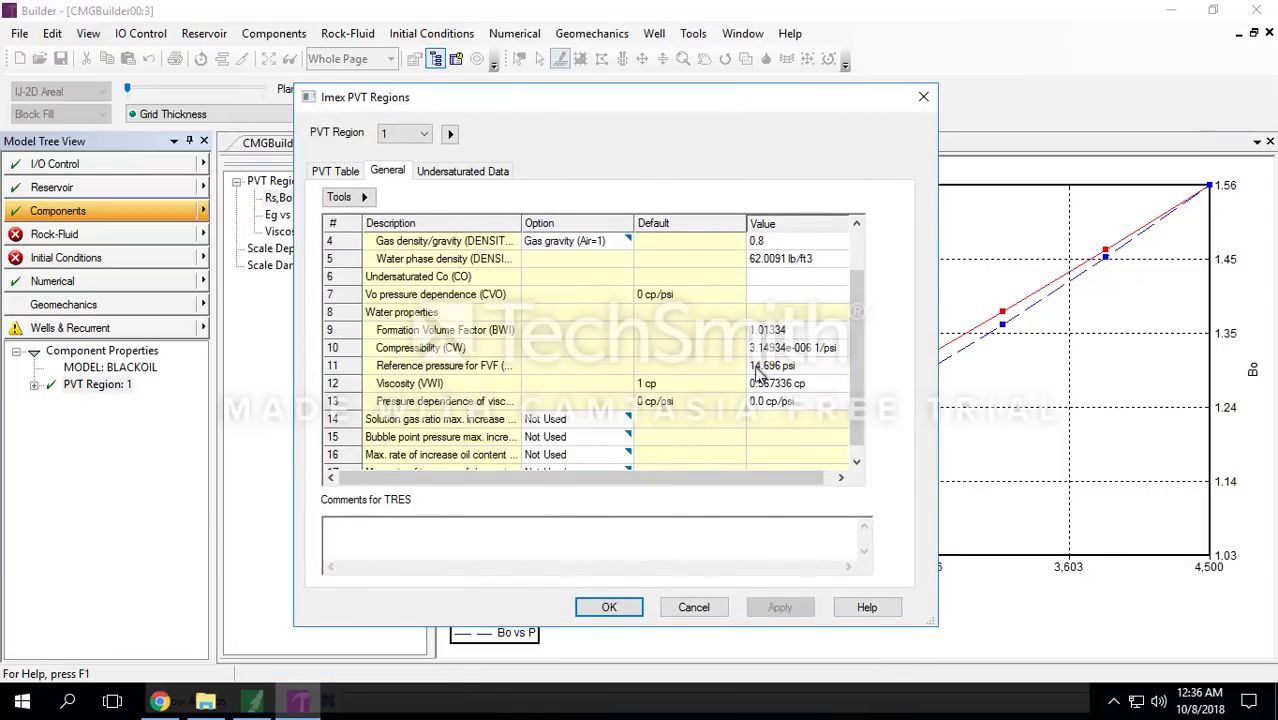
scroll(838, 389, "down", 1)
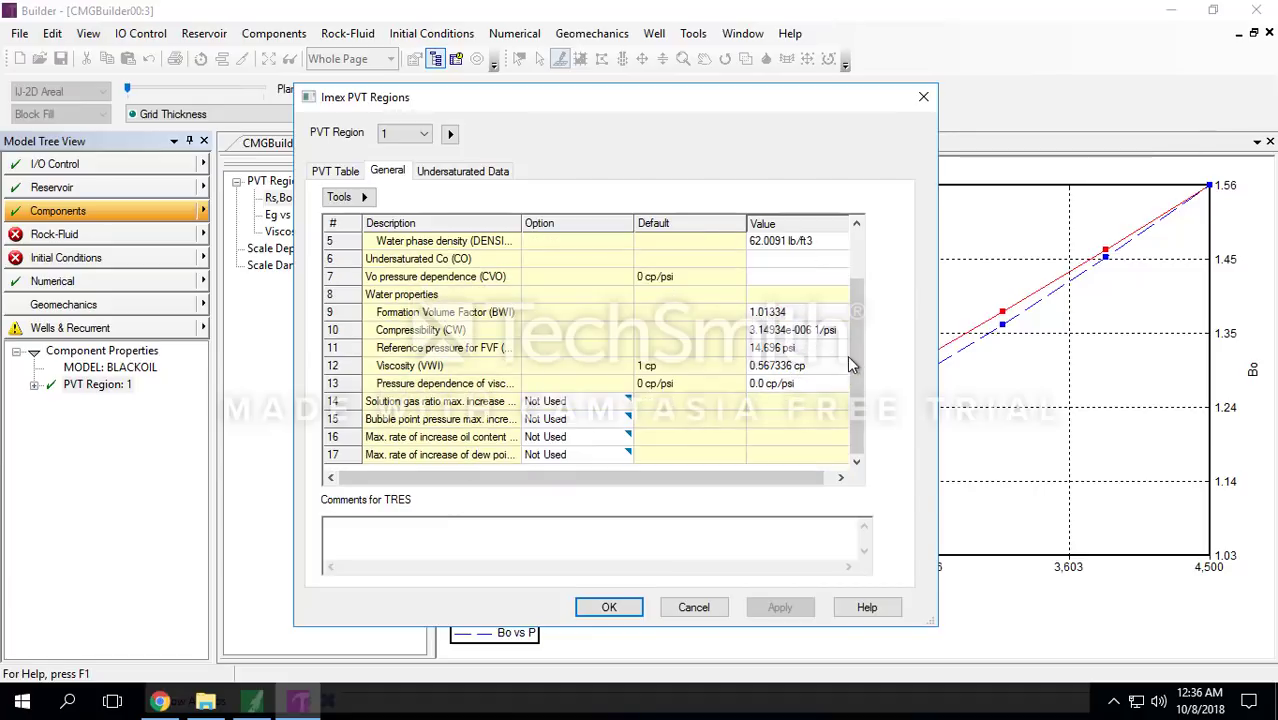
scroll(855, 336, "up", 2)
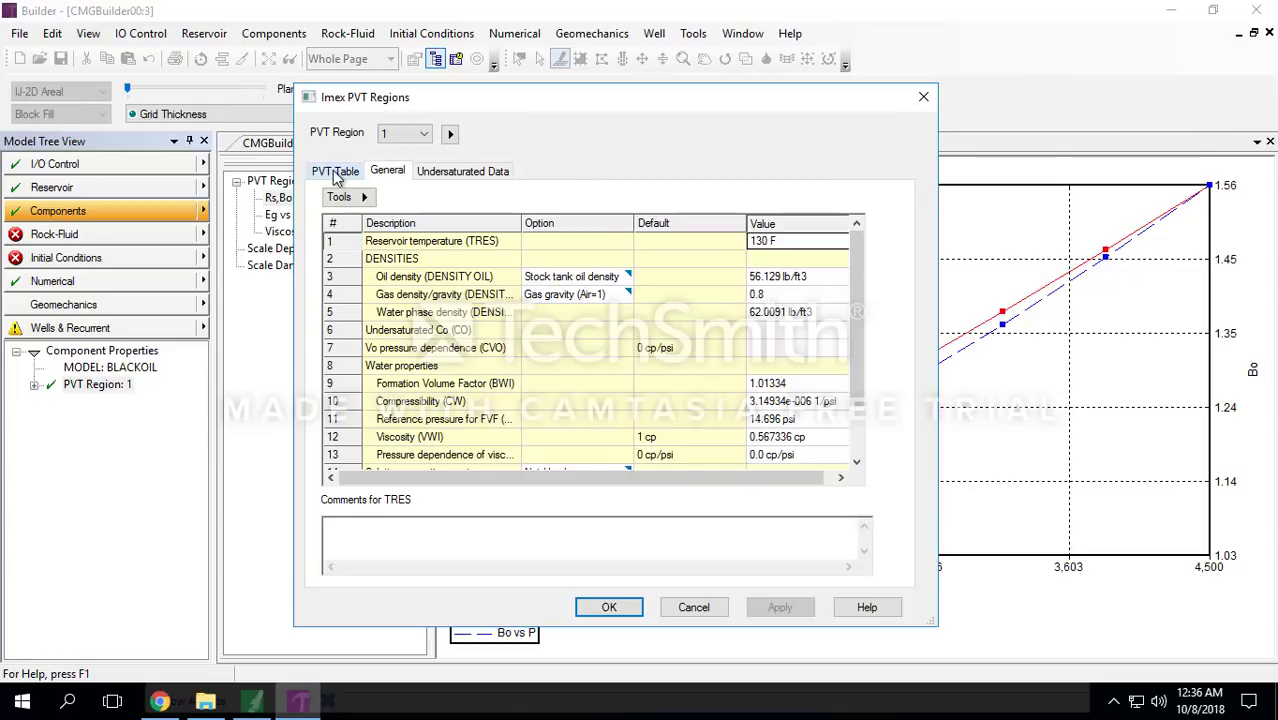
left_click(336, 174)
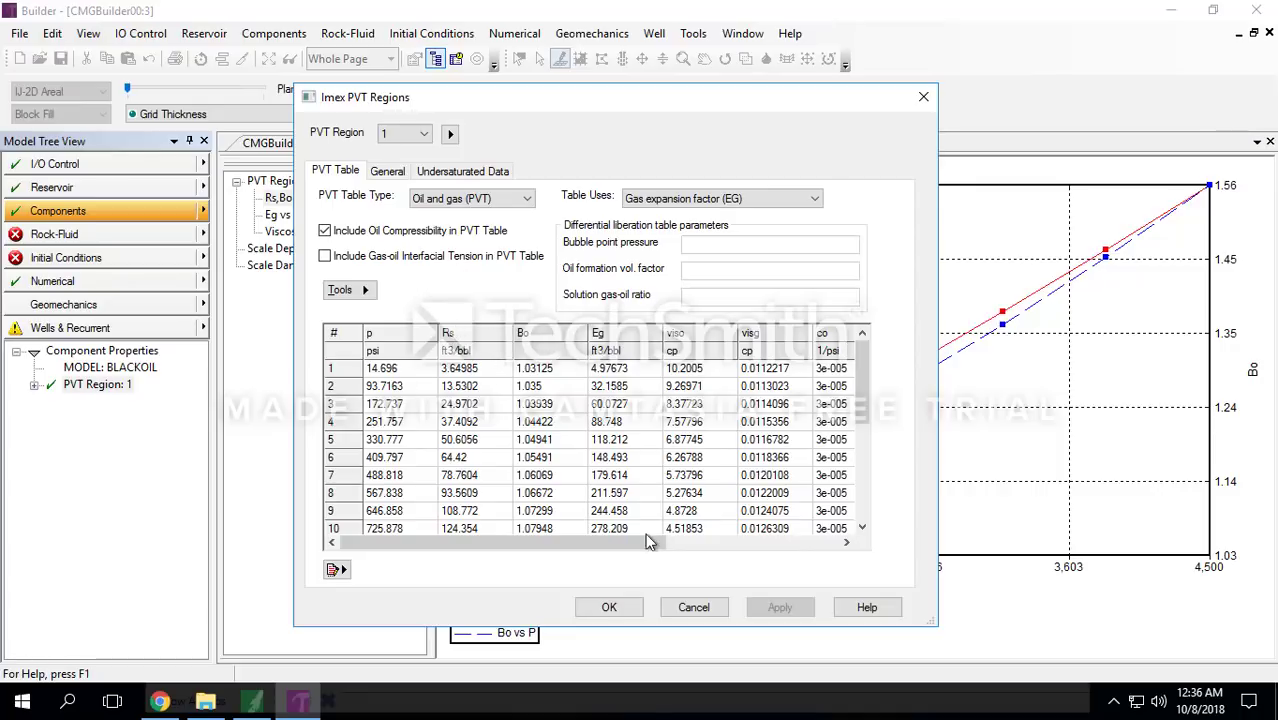
left_click_drag(637, 541, 550, 543)
Step: Try Gas formation volume factor (BG) in the PVT table and set the table to use Gas compressibility factor (ZG)
left_click(689, 203)
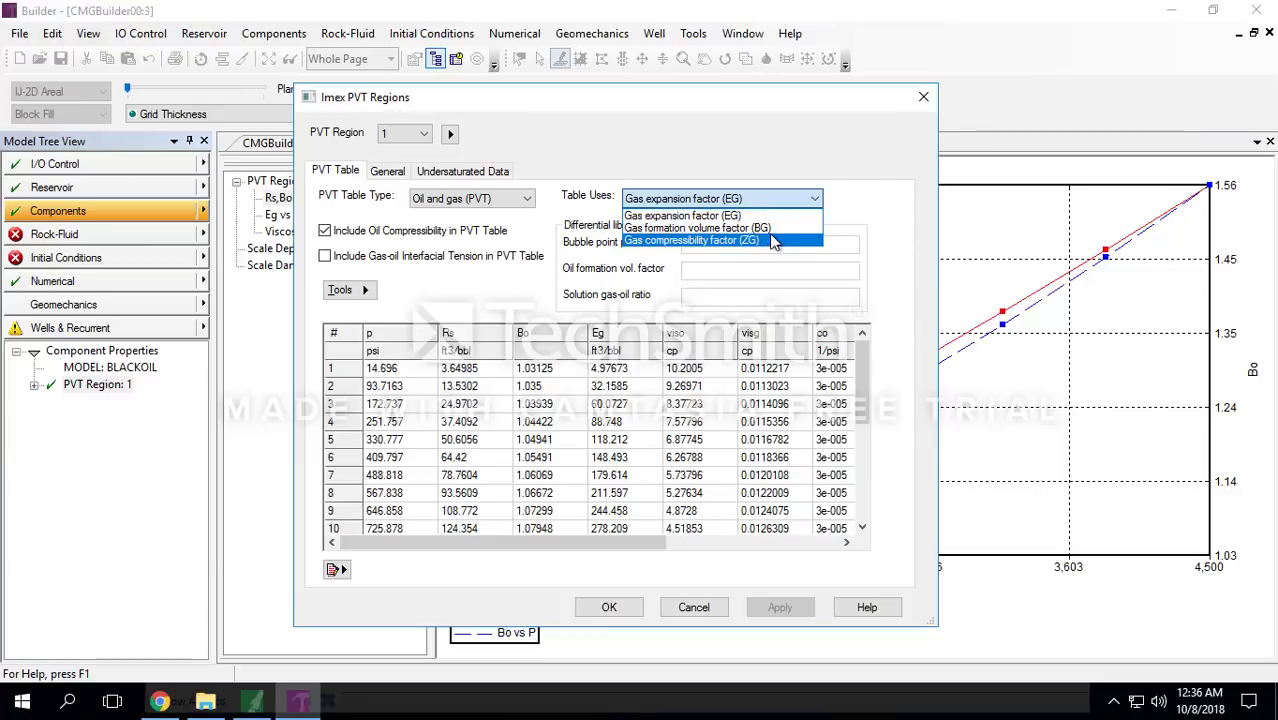
left_click(768, 228)
left_click(782, 201)
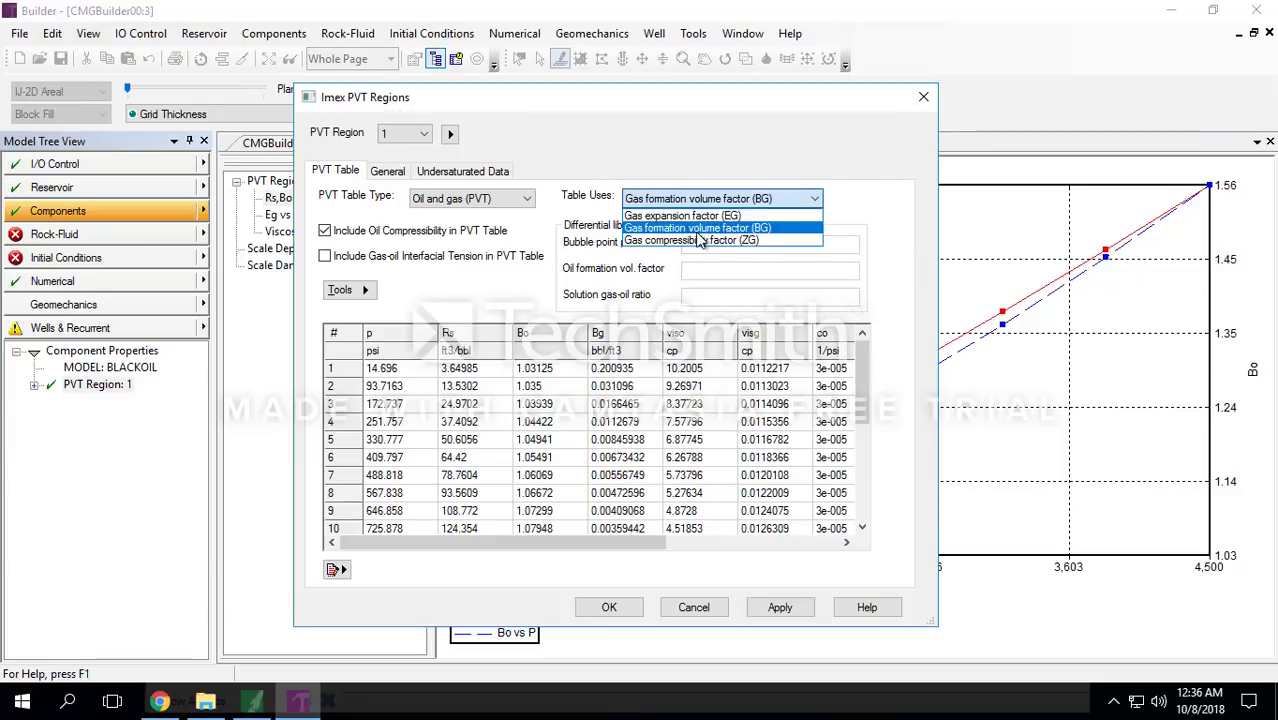
left_click(700, 241)
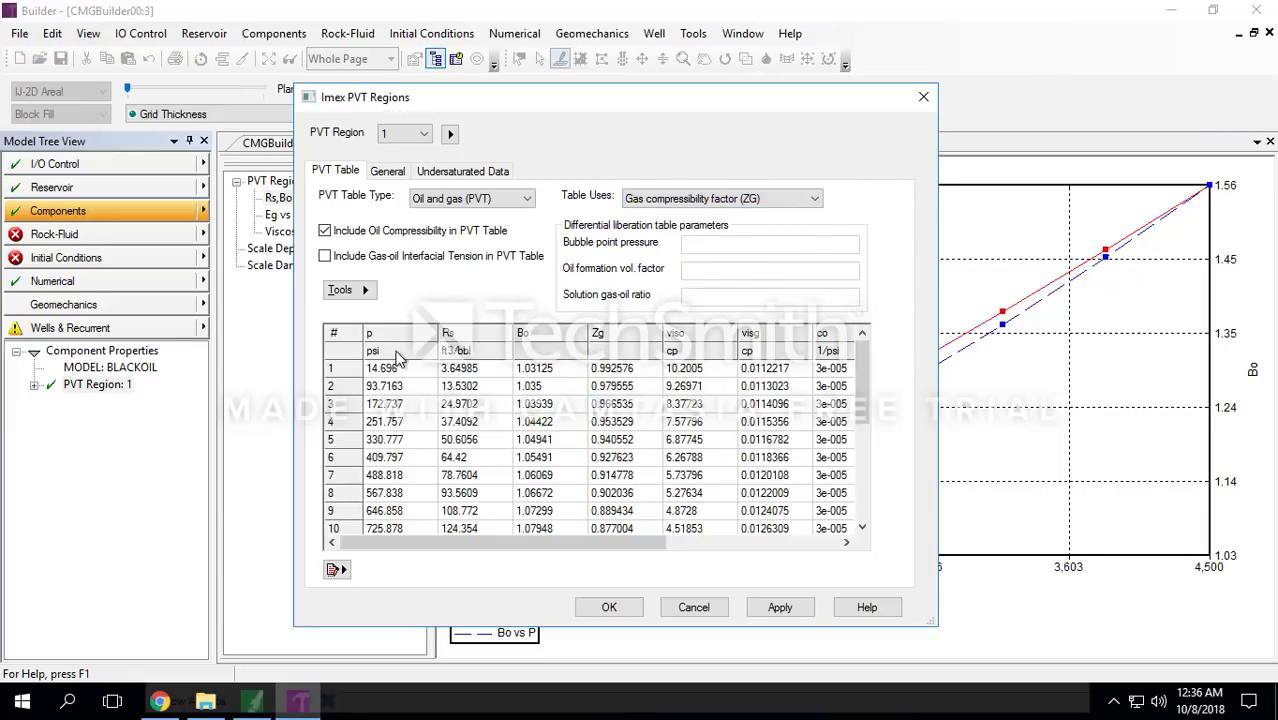
Step: Examine the PVT table, especially the Rs and Bo values from 1200 psi up to 4500 psi
left_click_drag(401, 345, 808, 443)
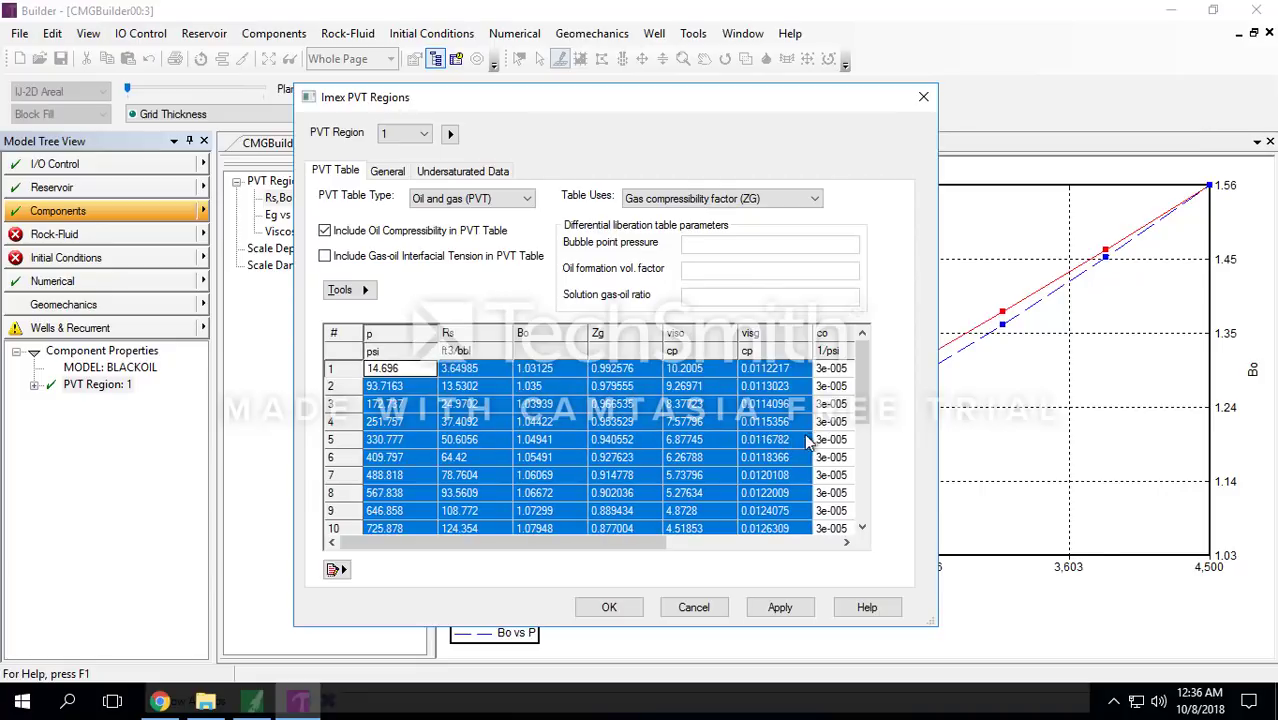
left_click(768, 442)
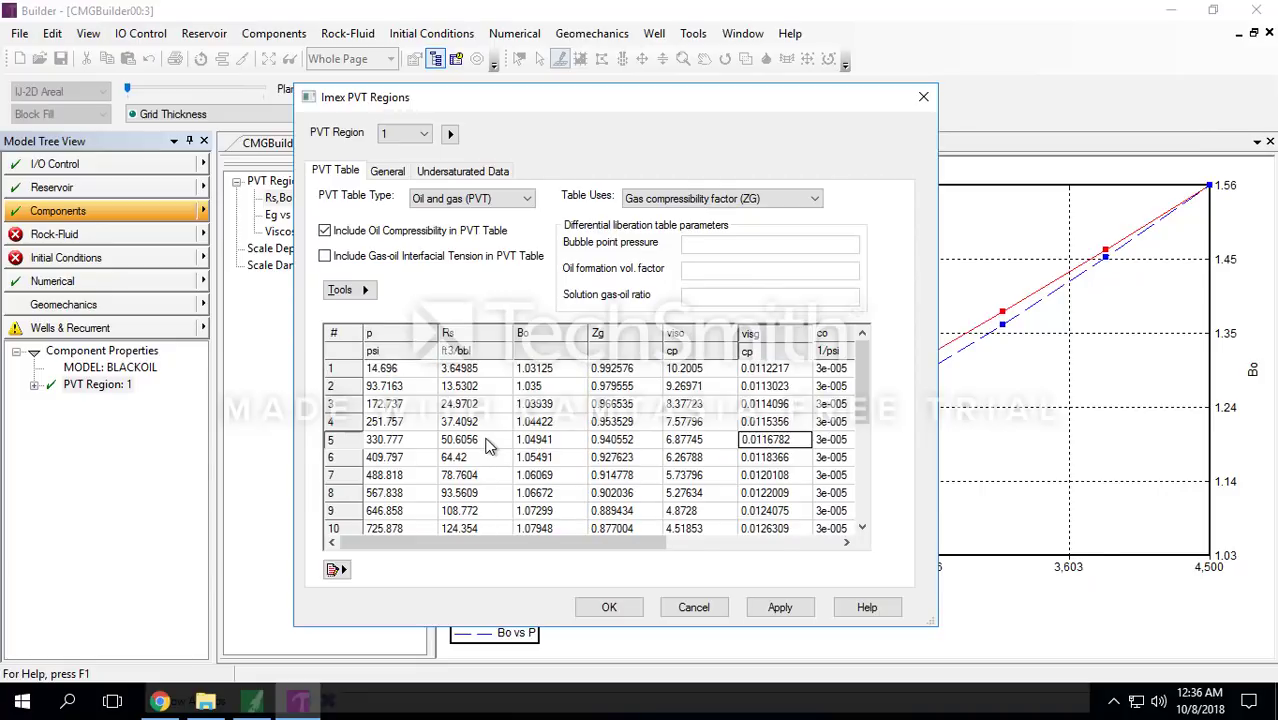
scroll(489, 446, "down", 4)
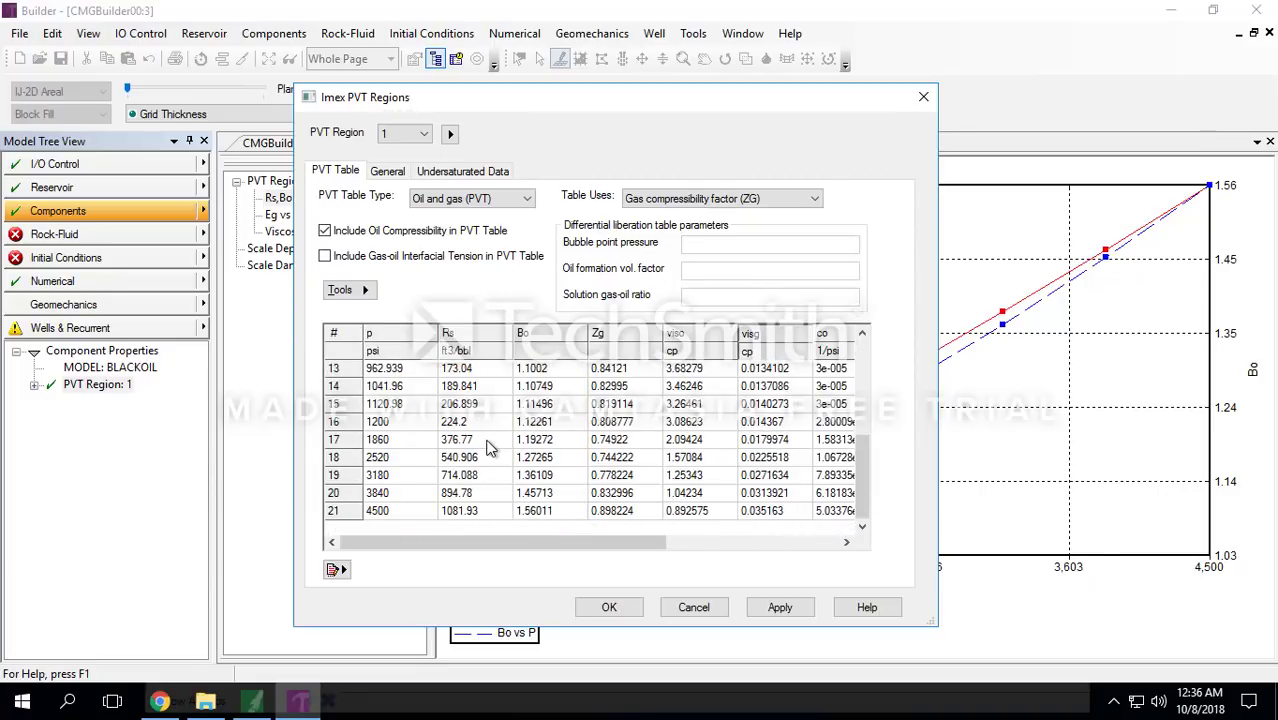
scroll(489, 446, "up", 1)
scroll(489, 446, "down", 1)
left_click_drag(471, 421, 533, 512)
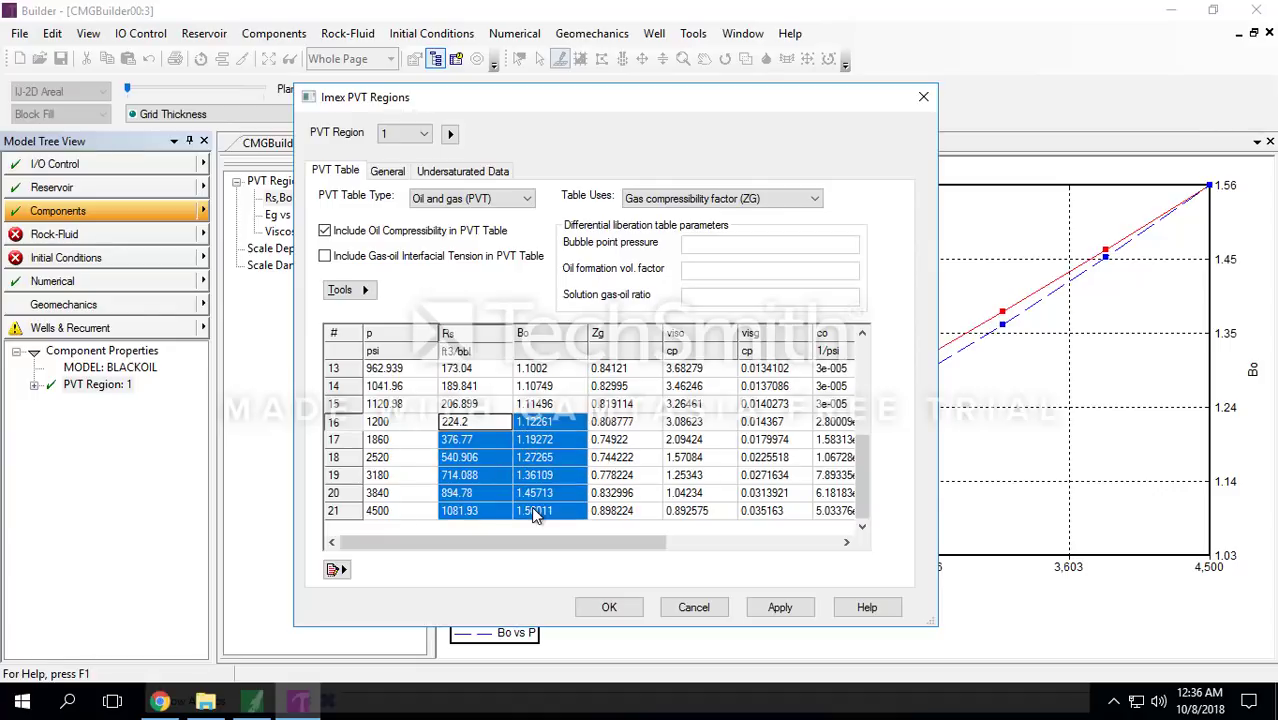
left_click_drag(544, 428, 537, 511)
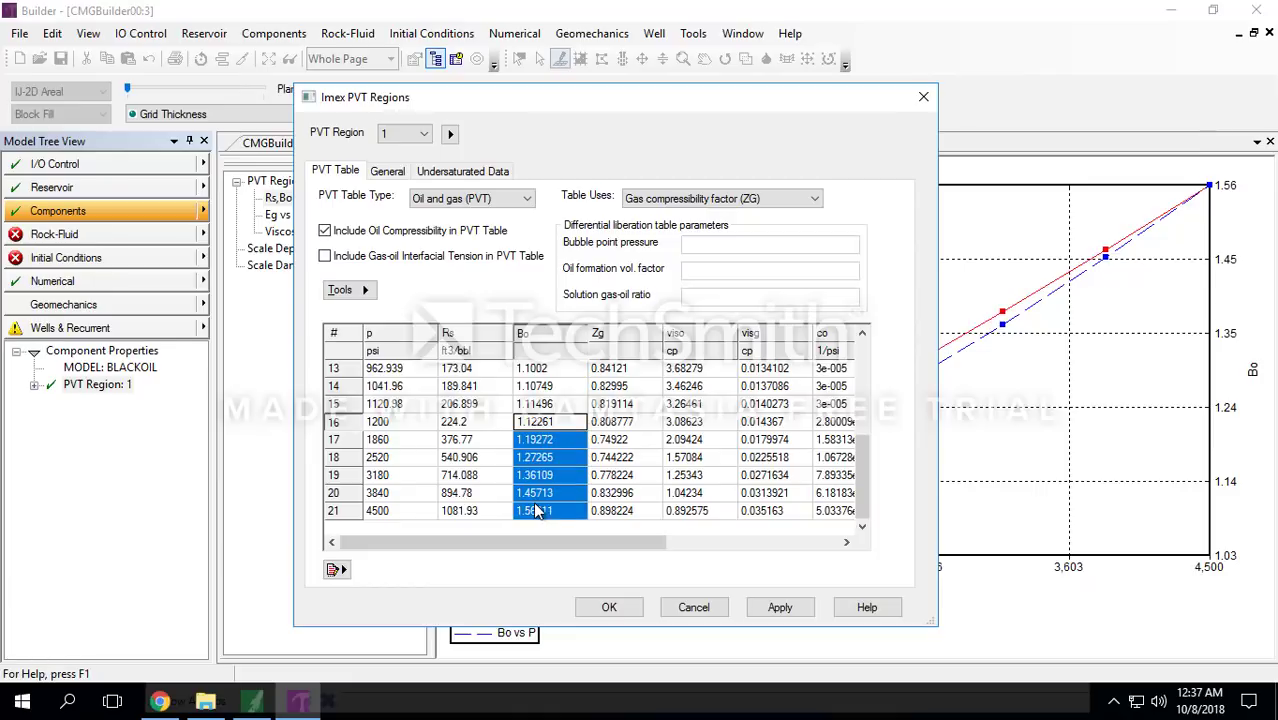
Step: Review the gas viscosity, oil compressibility and Rs columns of the PVT table and accept the PVT region settings
left_click_drag(507, 540, 511, 541)
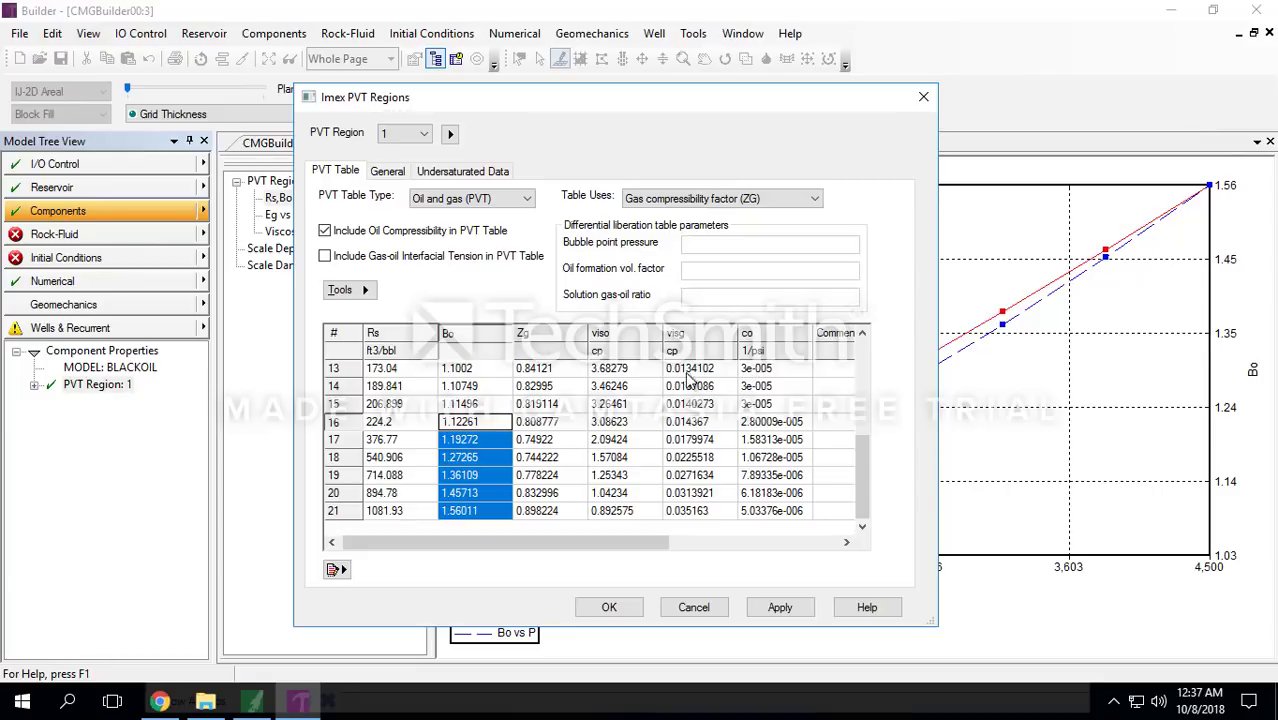
left_click(700, 421)
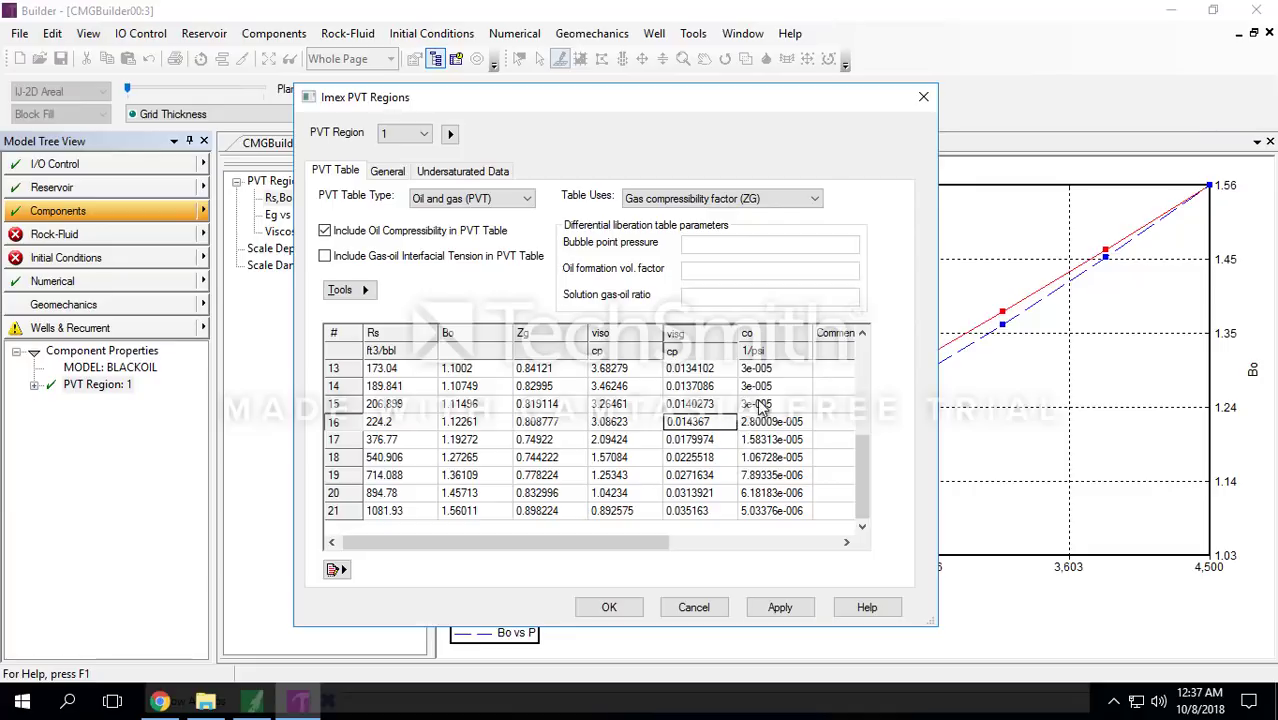
left_click(765, 404)
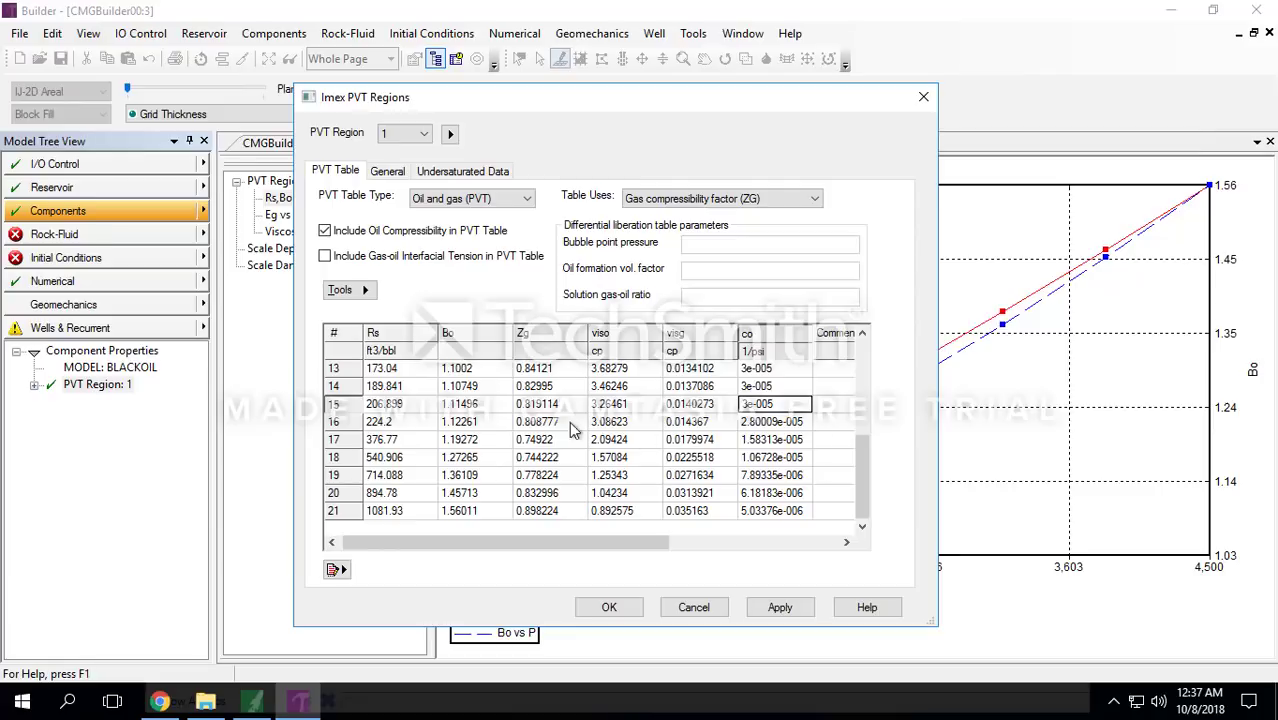
left_click(766, 406)
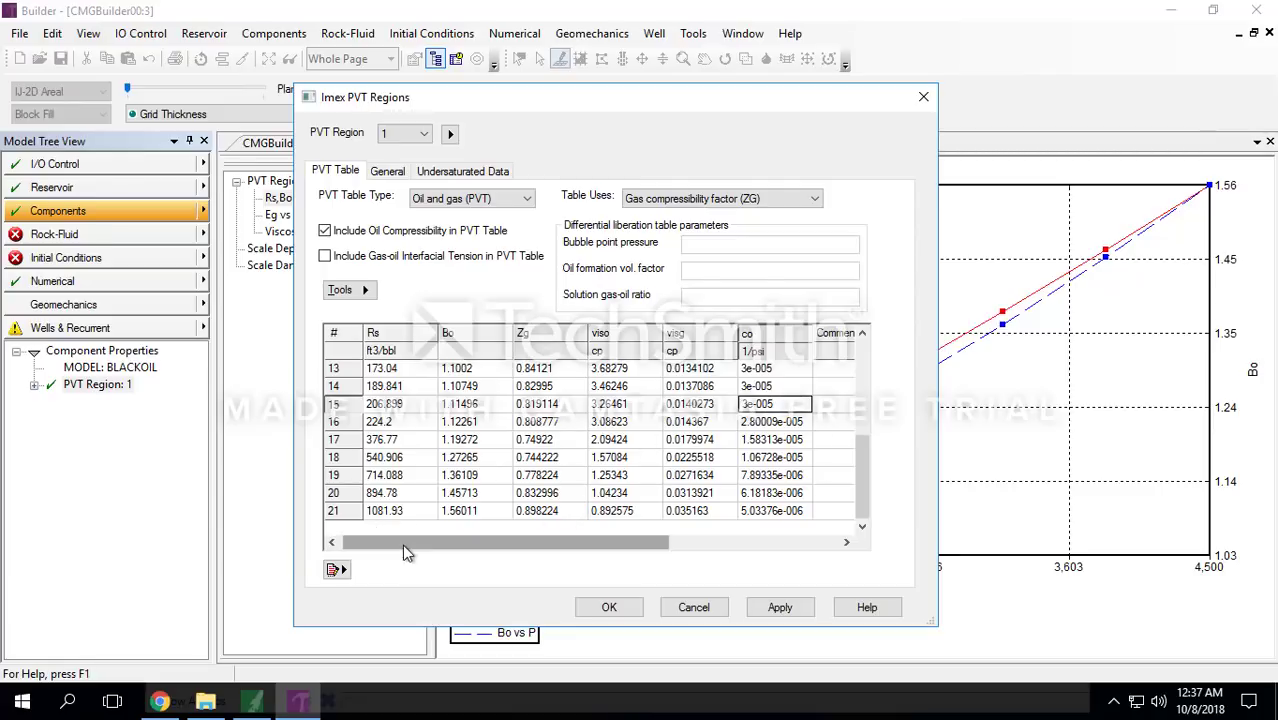
left_click(331, 542)
left_click_drag(490, 428, 490, 503)
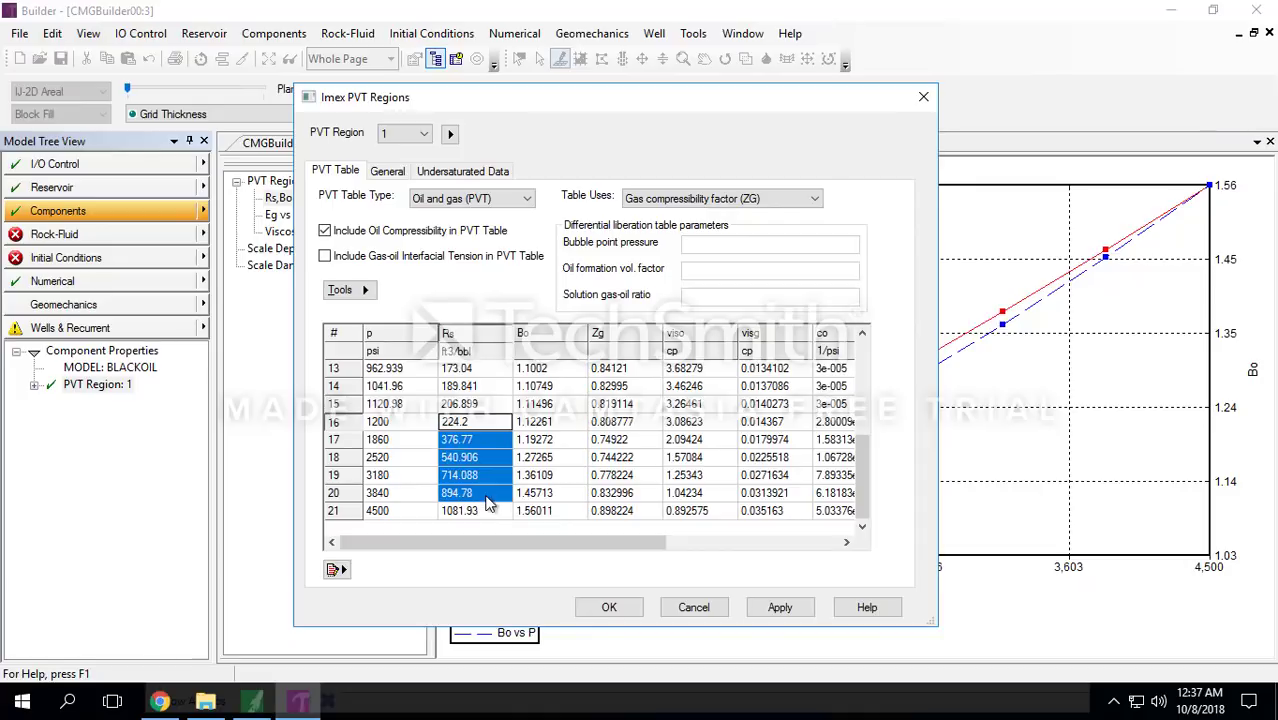
left_click(480, 391)
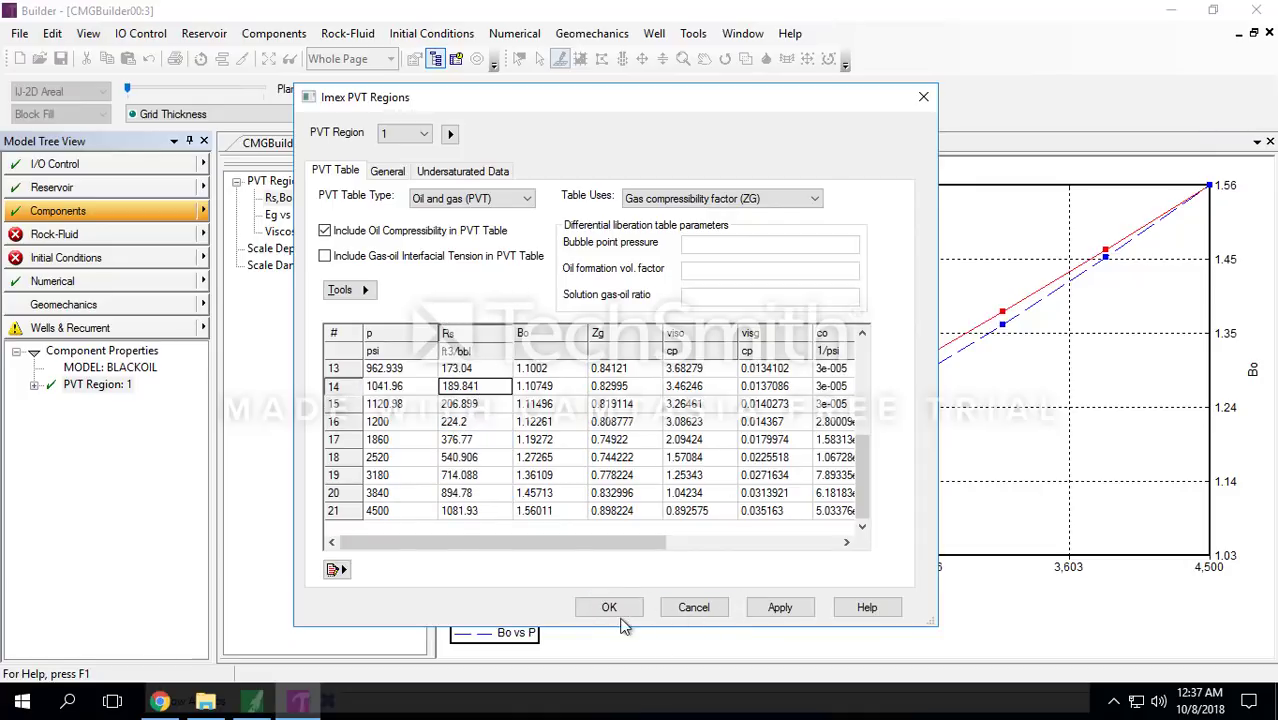
left_click(612, 608)
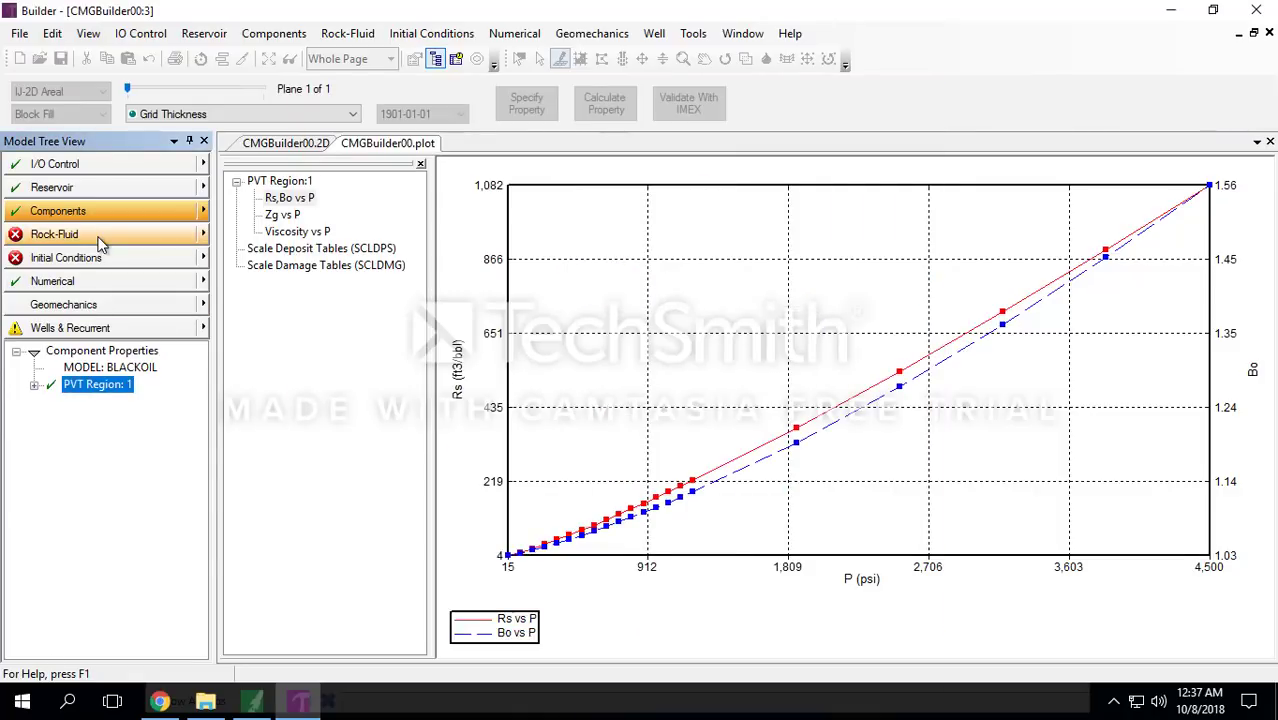
Step: Open the rock fluid types in the Rock-Fluid section and create a new rock type
left_click(100, 238)
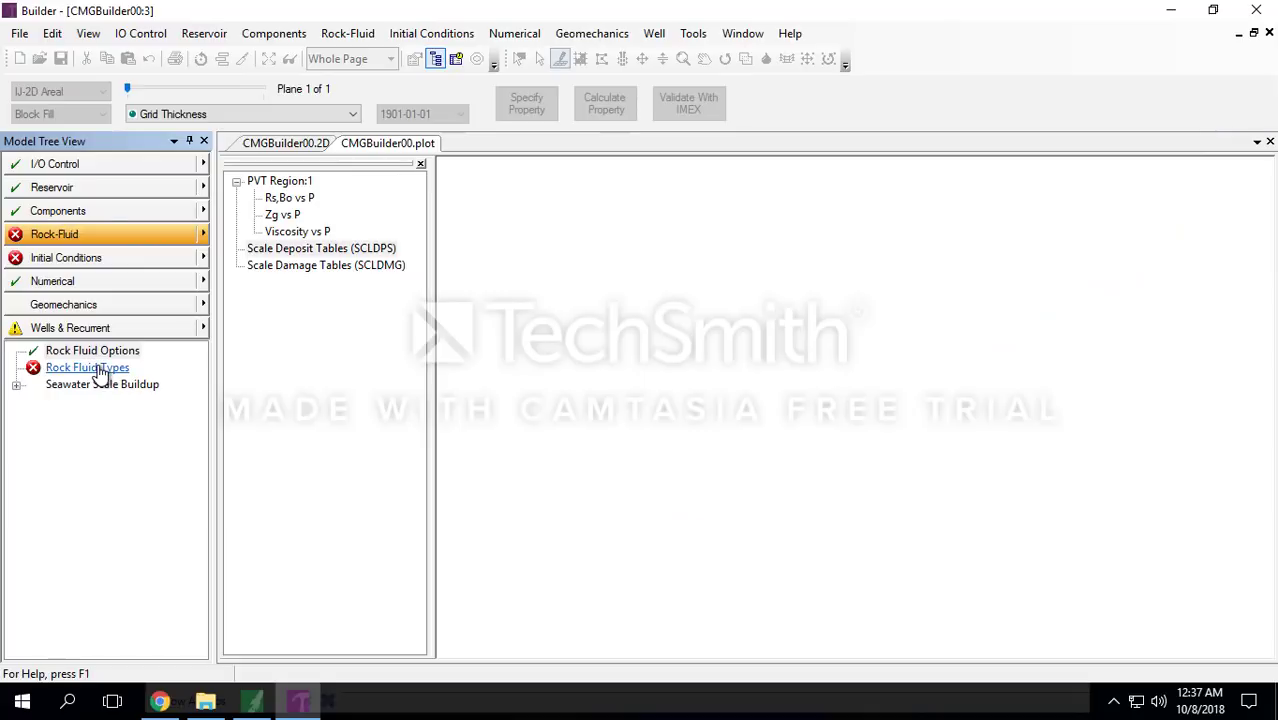
double_click(100, 370)
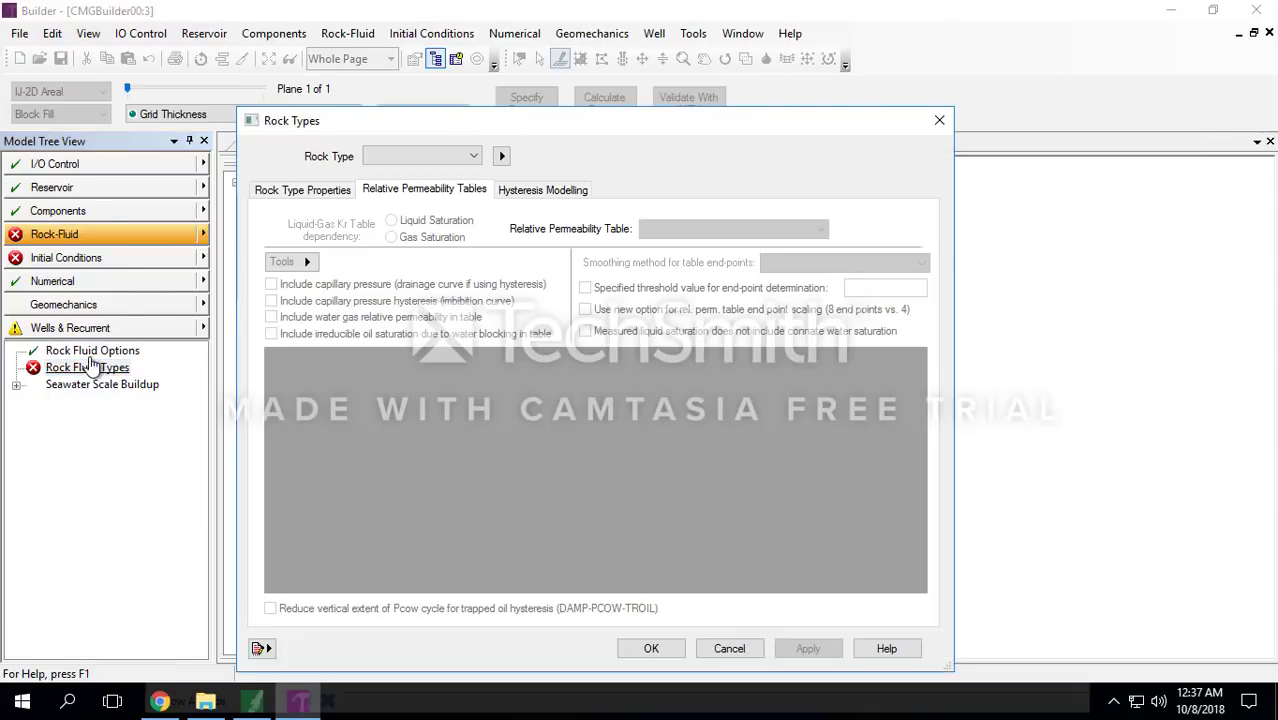
left_click(317, 194)
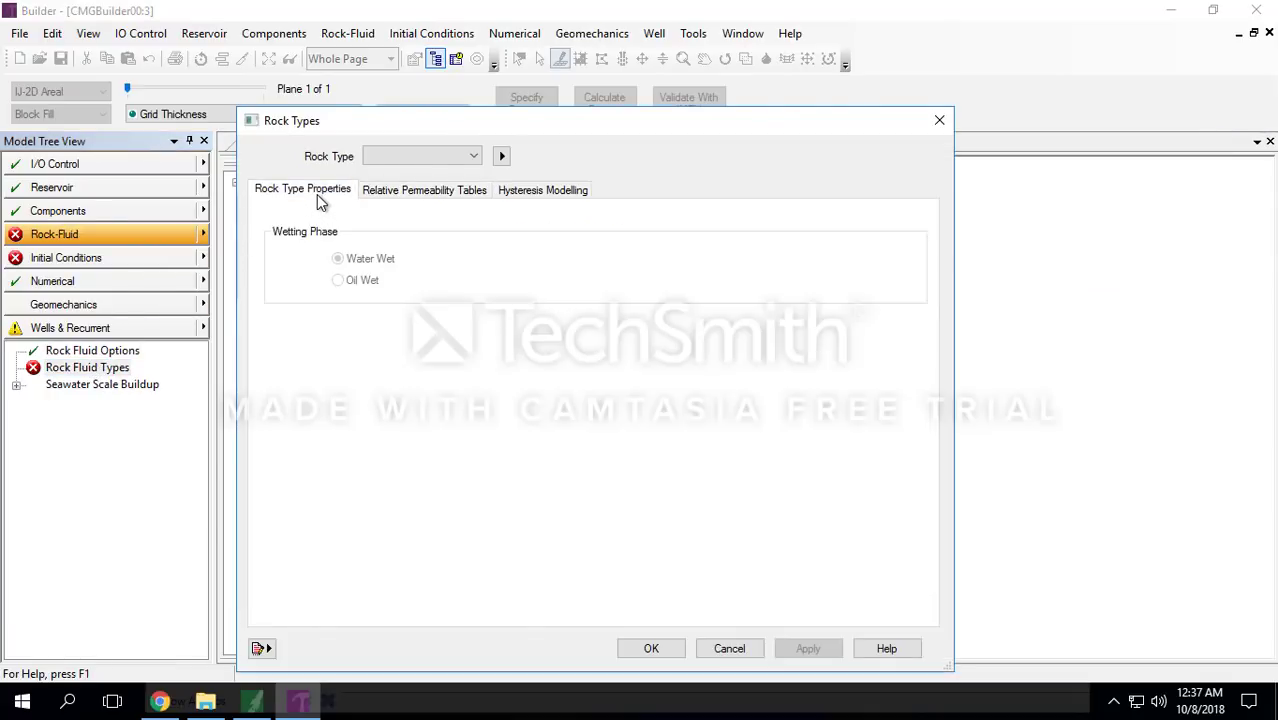
left_click(410, 190)
left_click(502, 156)
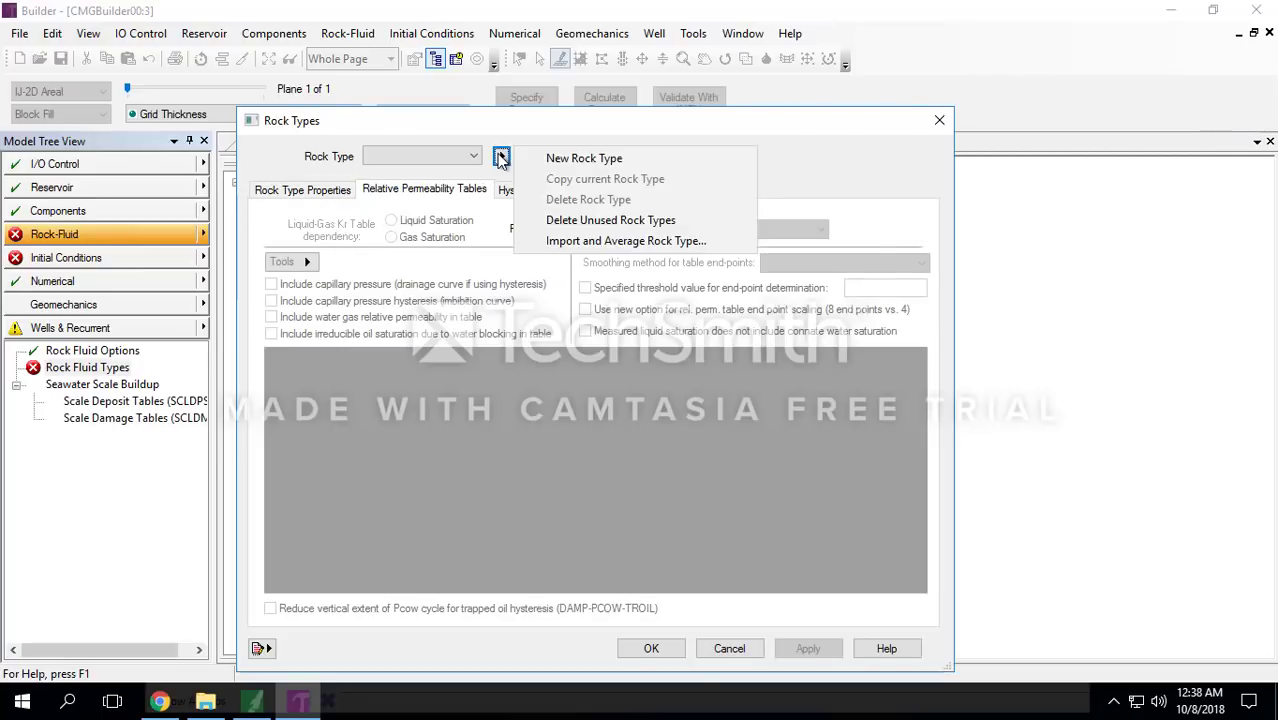
left_click(577, 160)
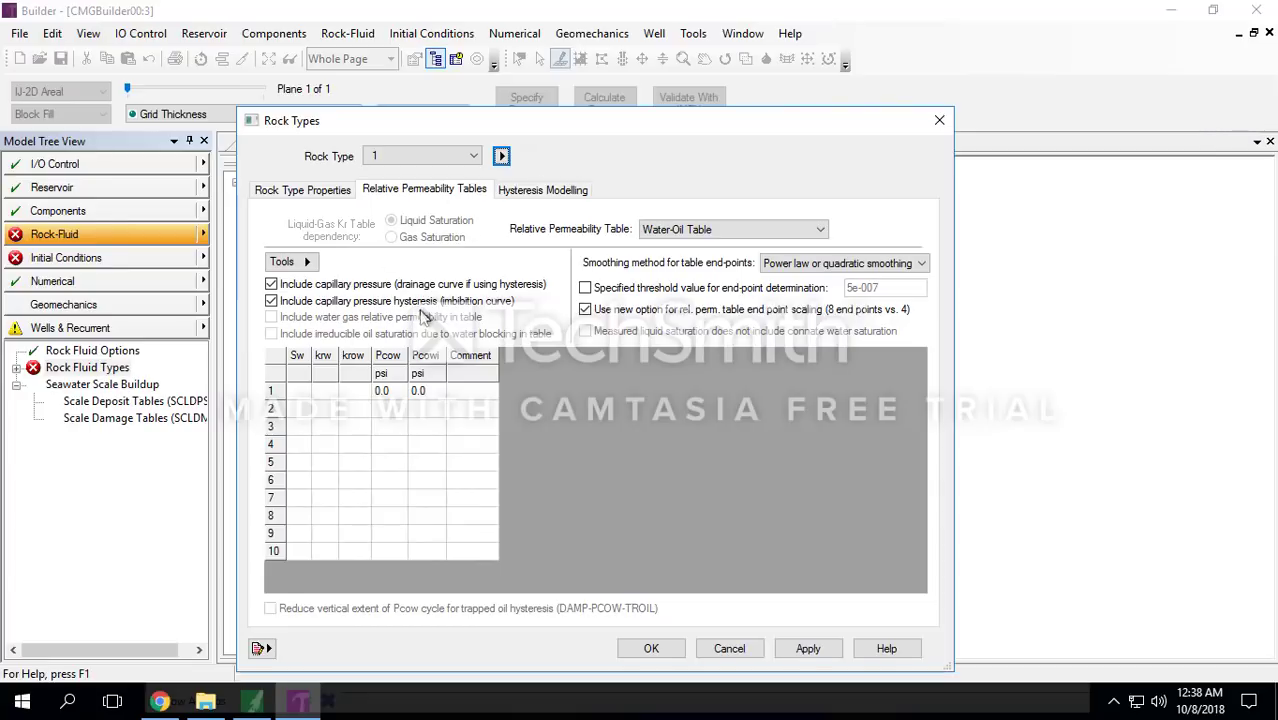
Step: Exclude capillary pressure and its hysteresis from the rock type's water-oil relative permeability table
left_click(272, 284)
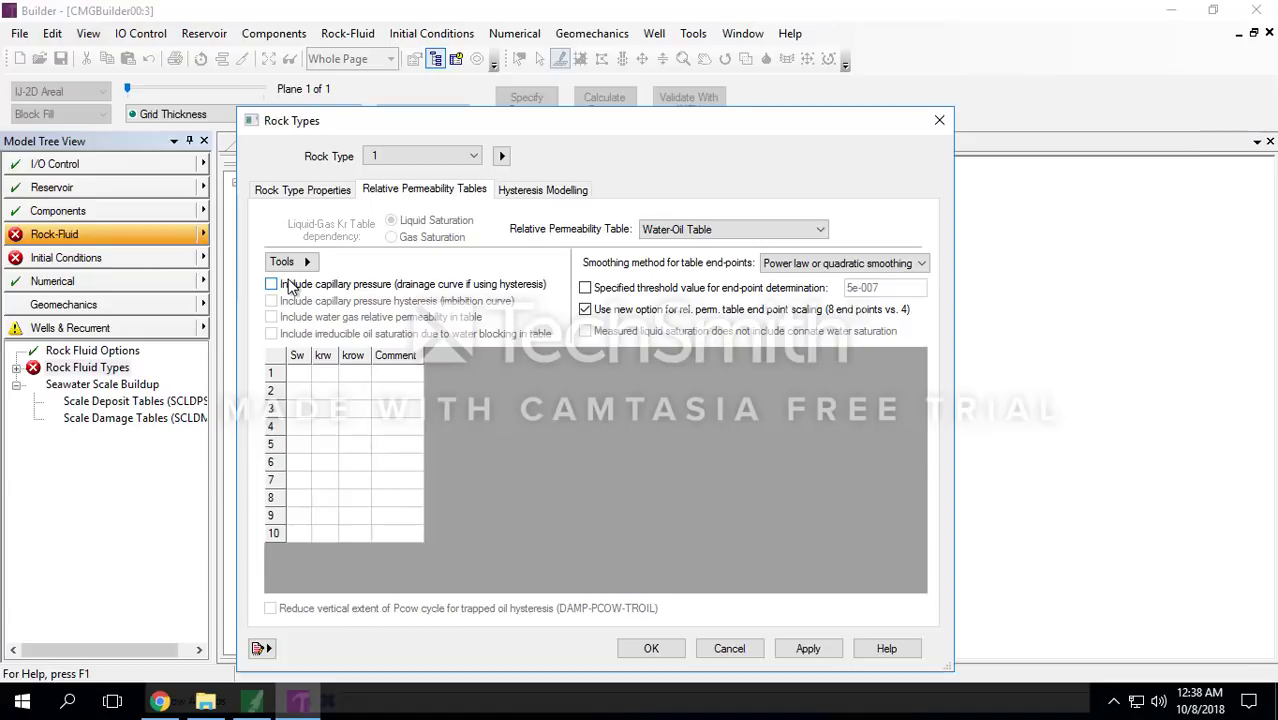
left_click(272, 285)
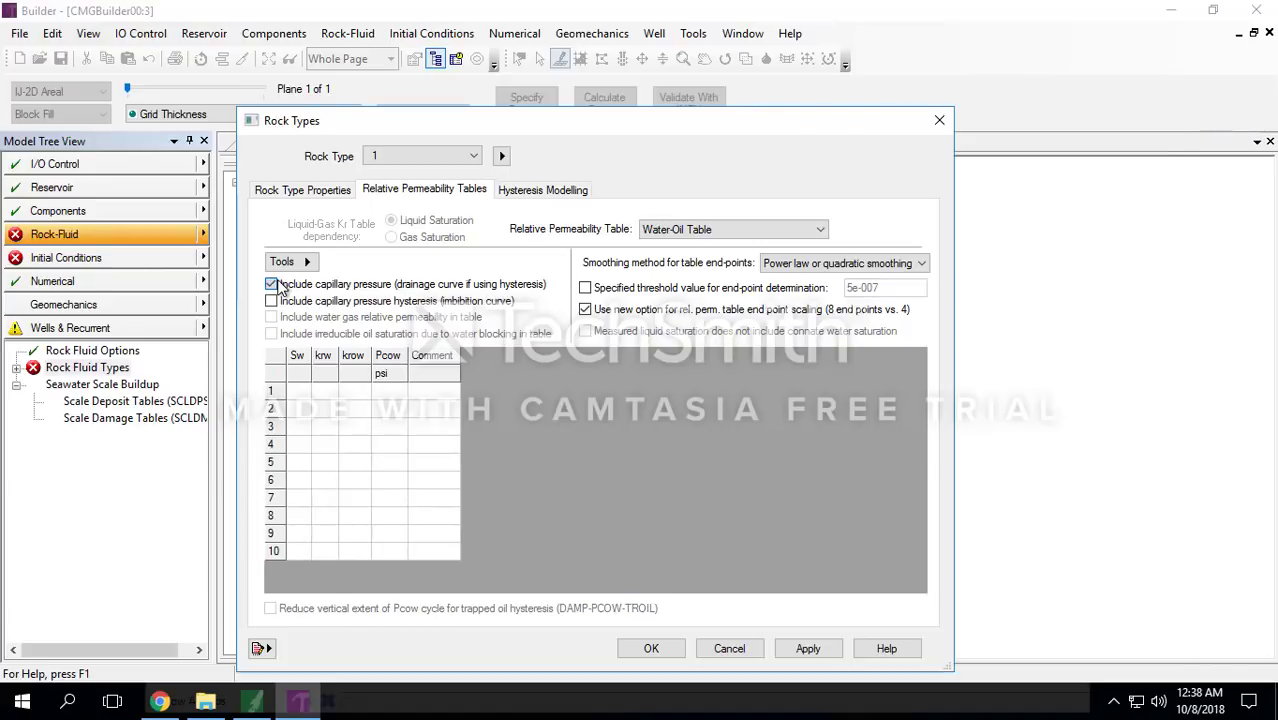
left_click(277, 284)
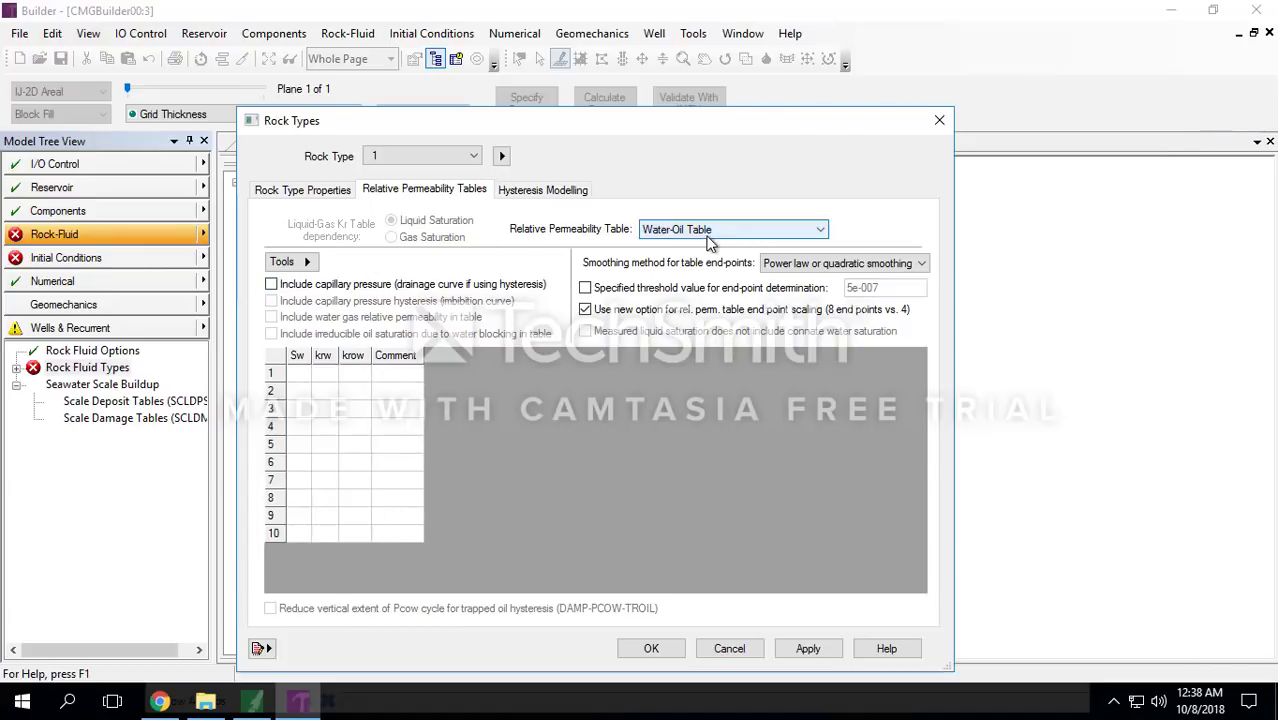
Step: Start generating the relative permeability tables using correlations, with connate water (SWCON) and critical water (SWCRIT) saturations of 0.1
left_click(290, 262)
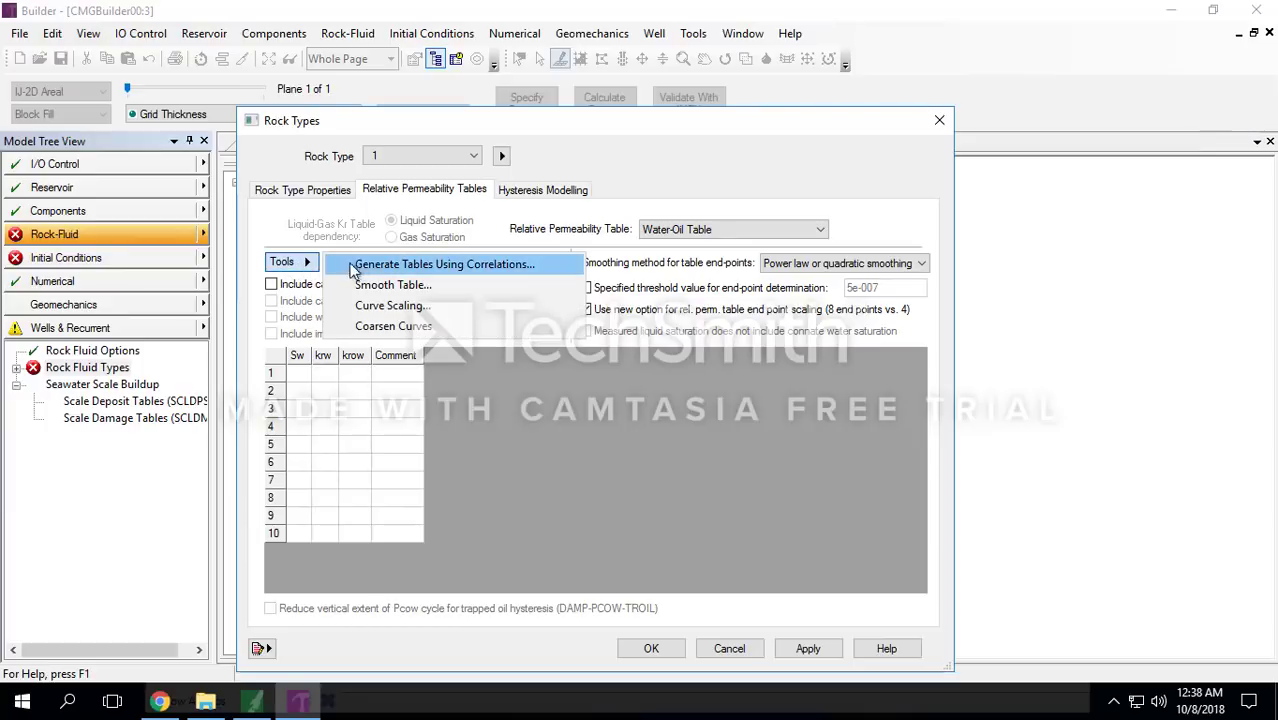
left_click(378, 268)
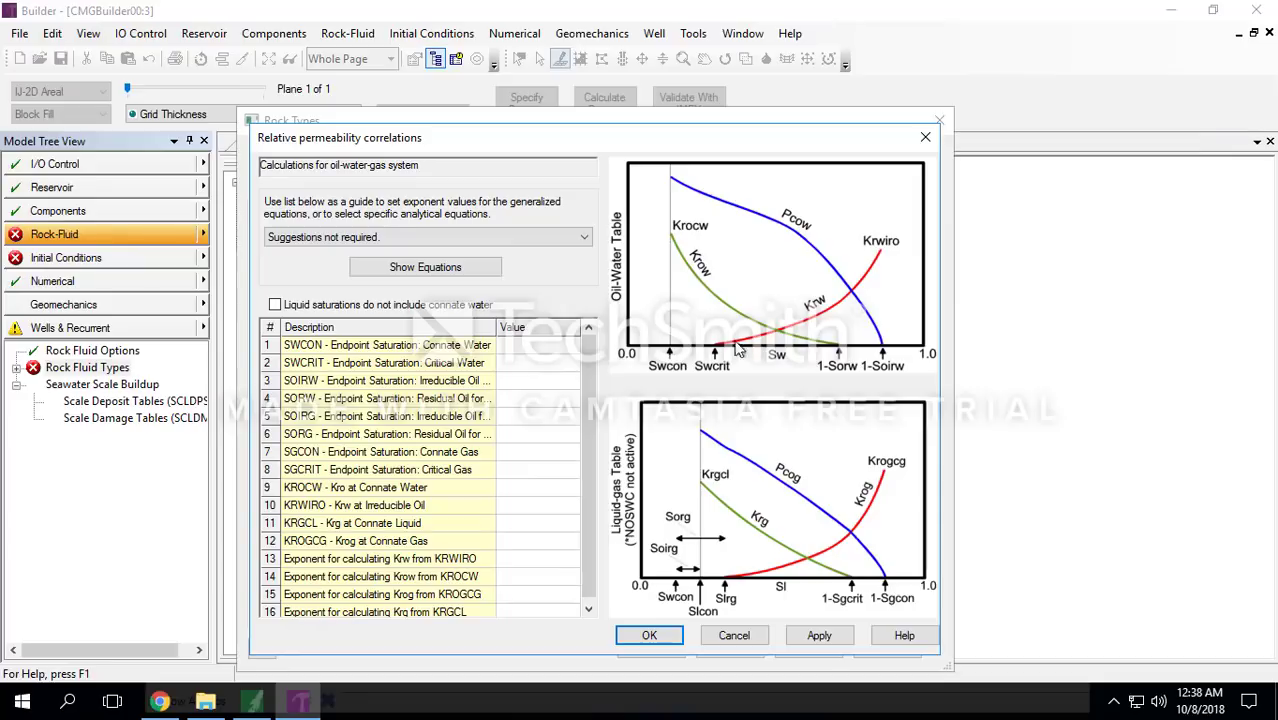
left_click(560, 346)
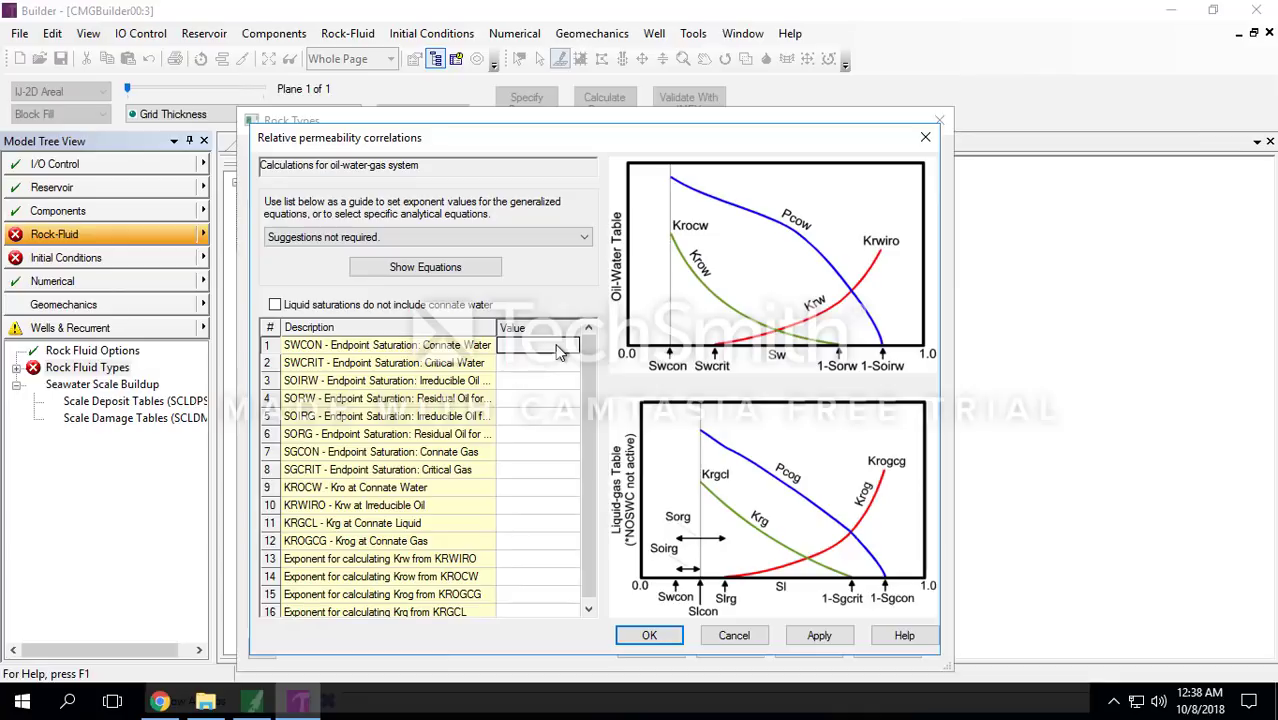
type("0.1")
key("Return")
left_click(1054, 219)
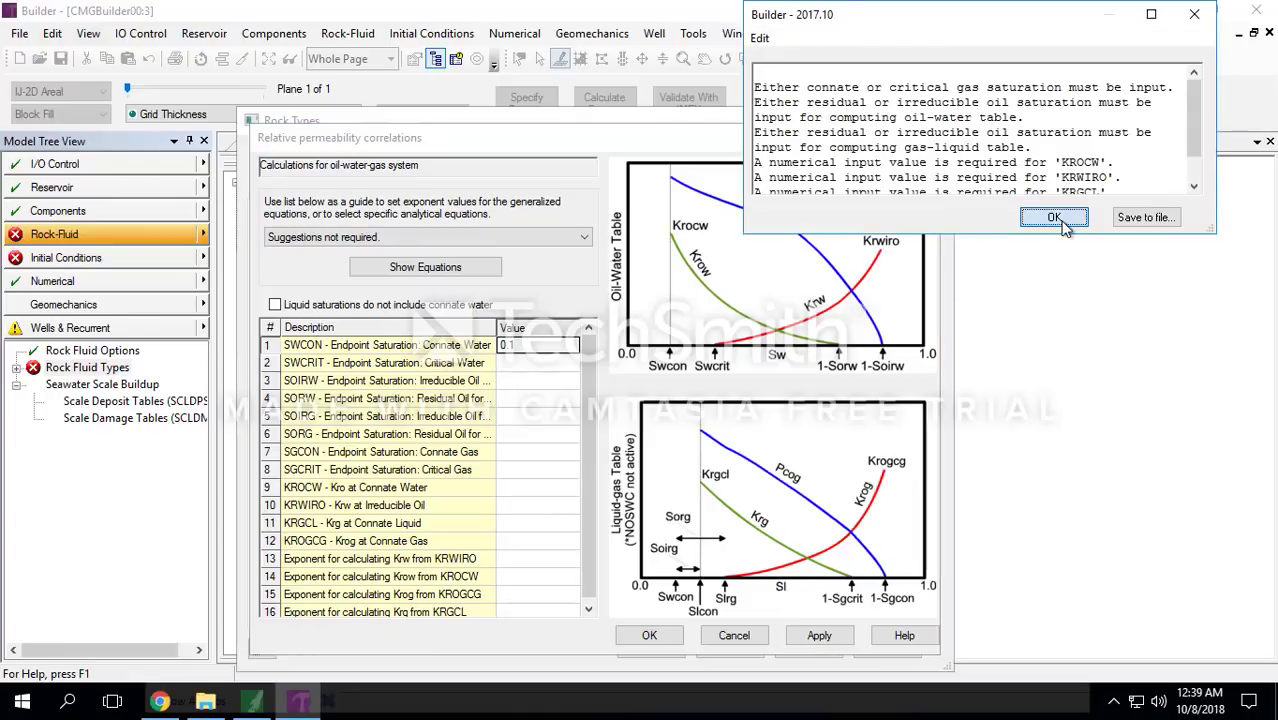
left_click(548, 369)
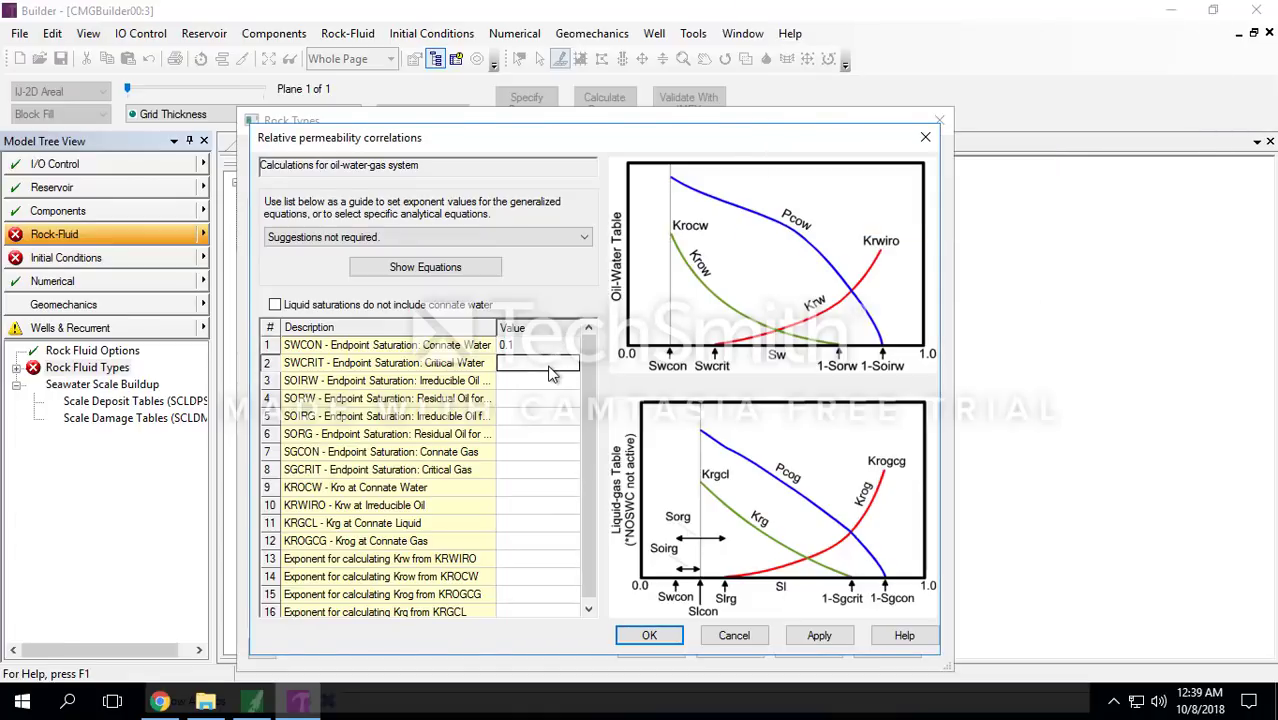
type("0.1")
key("Return")
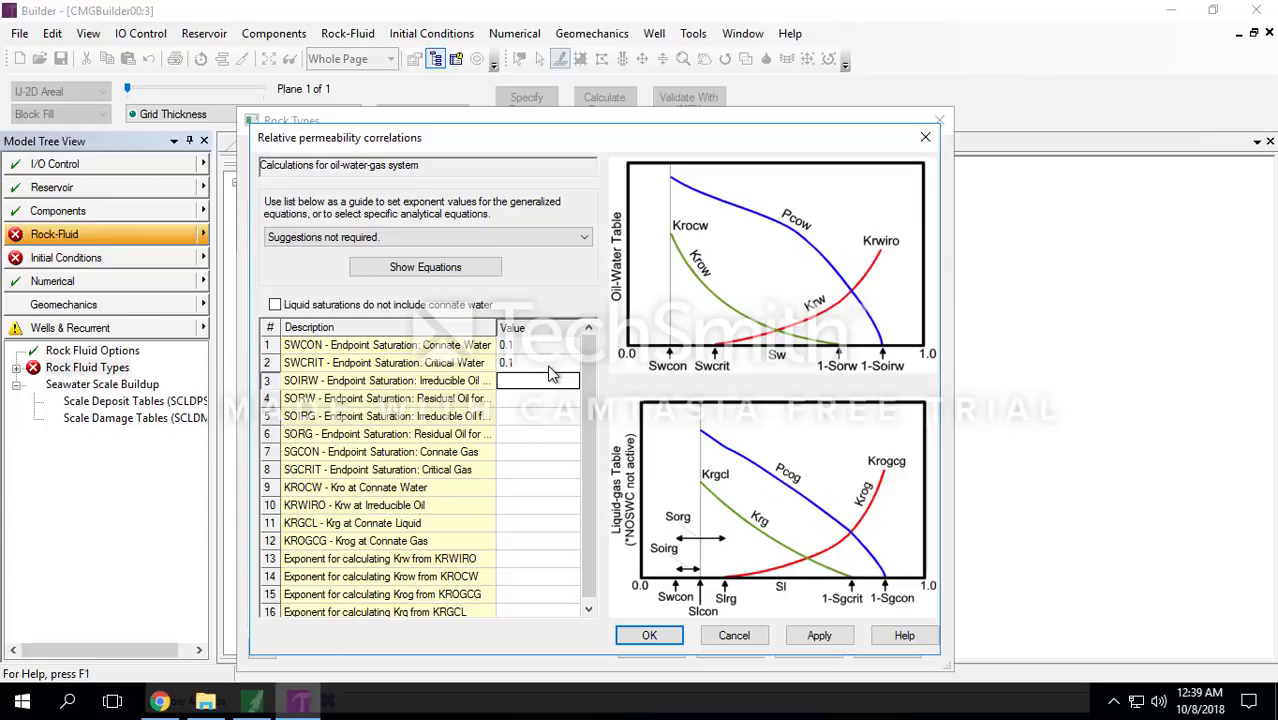
Step: Set the irreducible and residual oil saturations SOIRW, SORW, SOIRG and SORG to 0.2 each
type("0.2")
key("Return")
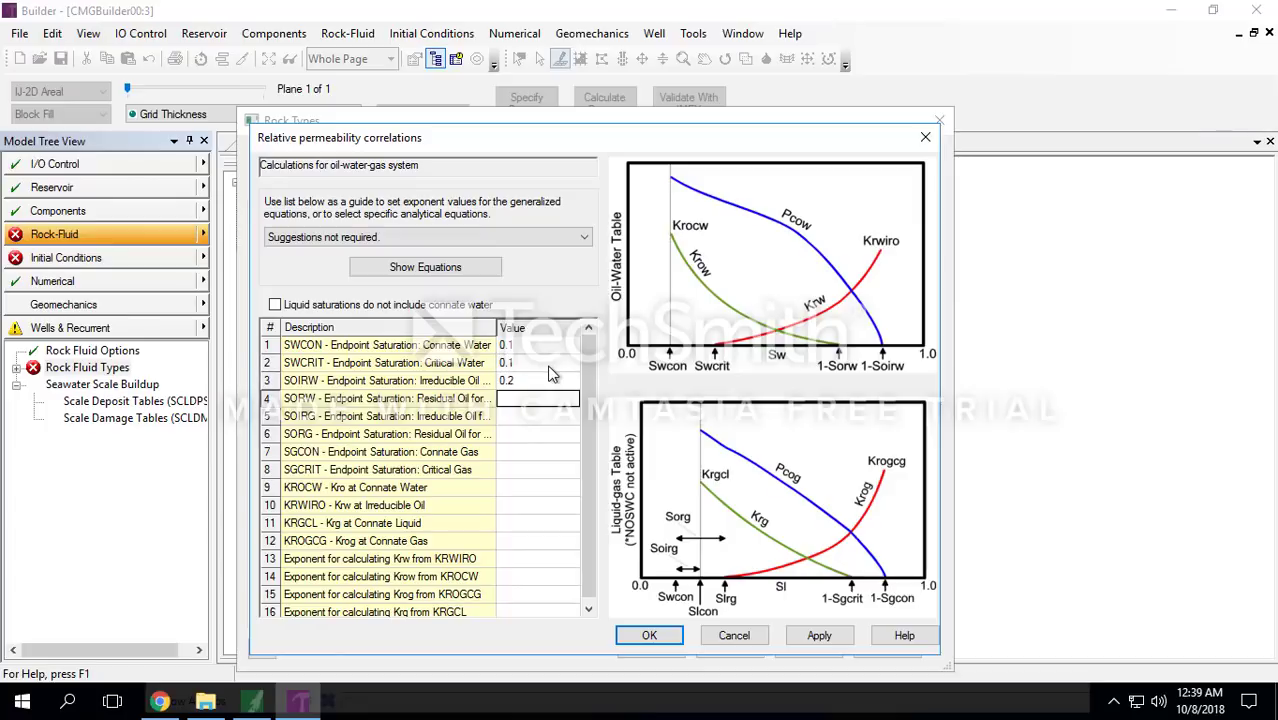
type("0.2")
key("Return")
type("0.")
key("Return")
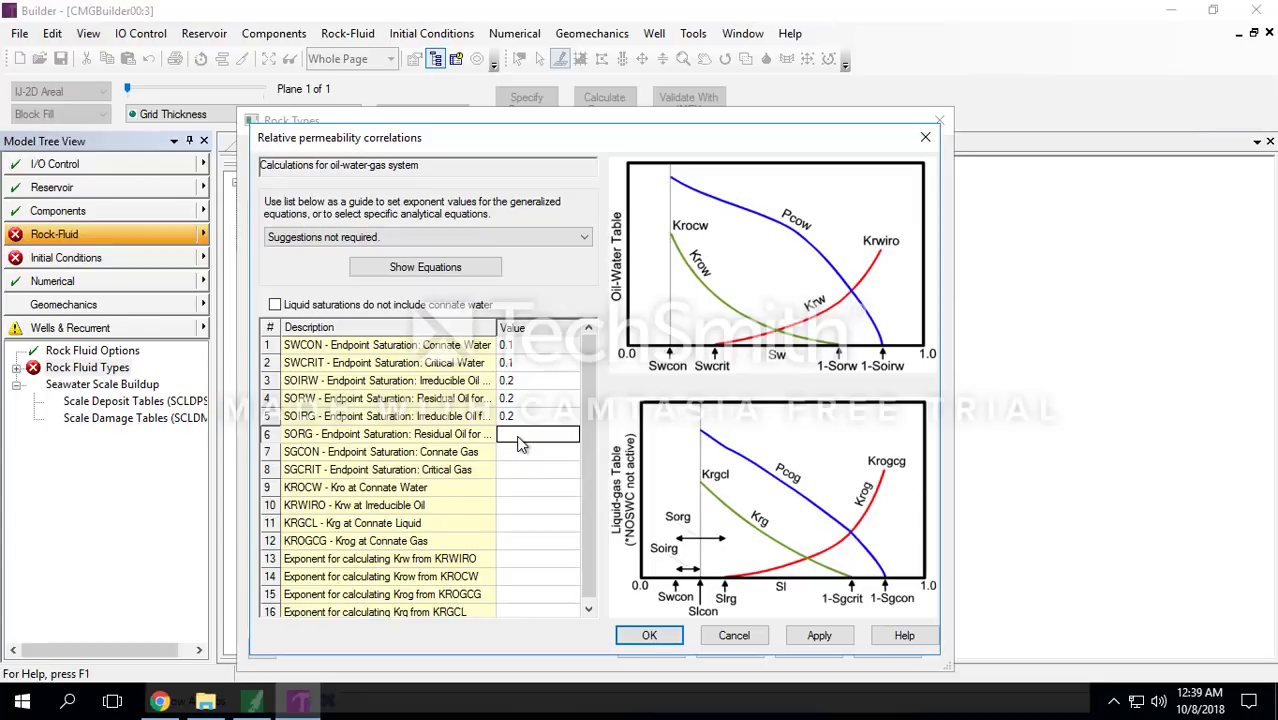
type("0.2")
Step: Set the connate gas (SGCON) and critical gas (SGCRIT) endpoint saturations to 0.05 each
left_click(505, 451)
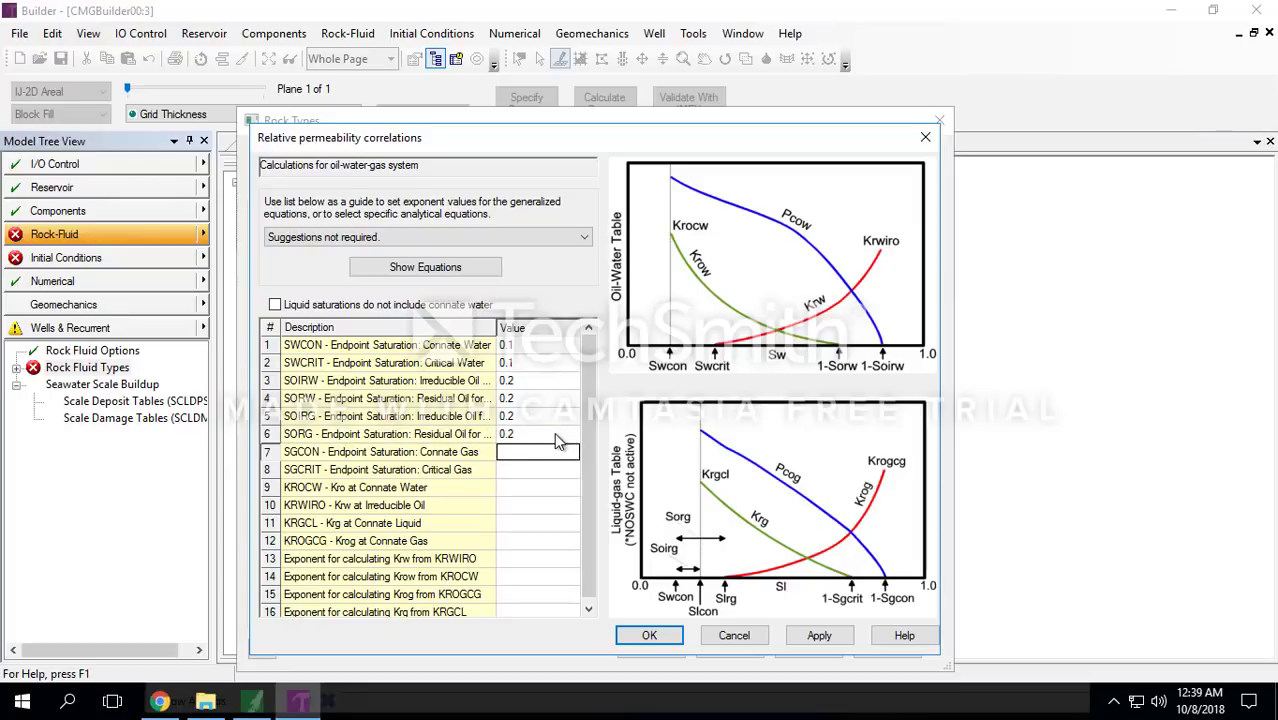
scroll(558, 442, "down", 1)
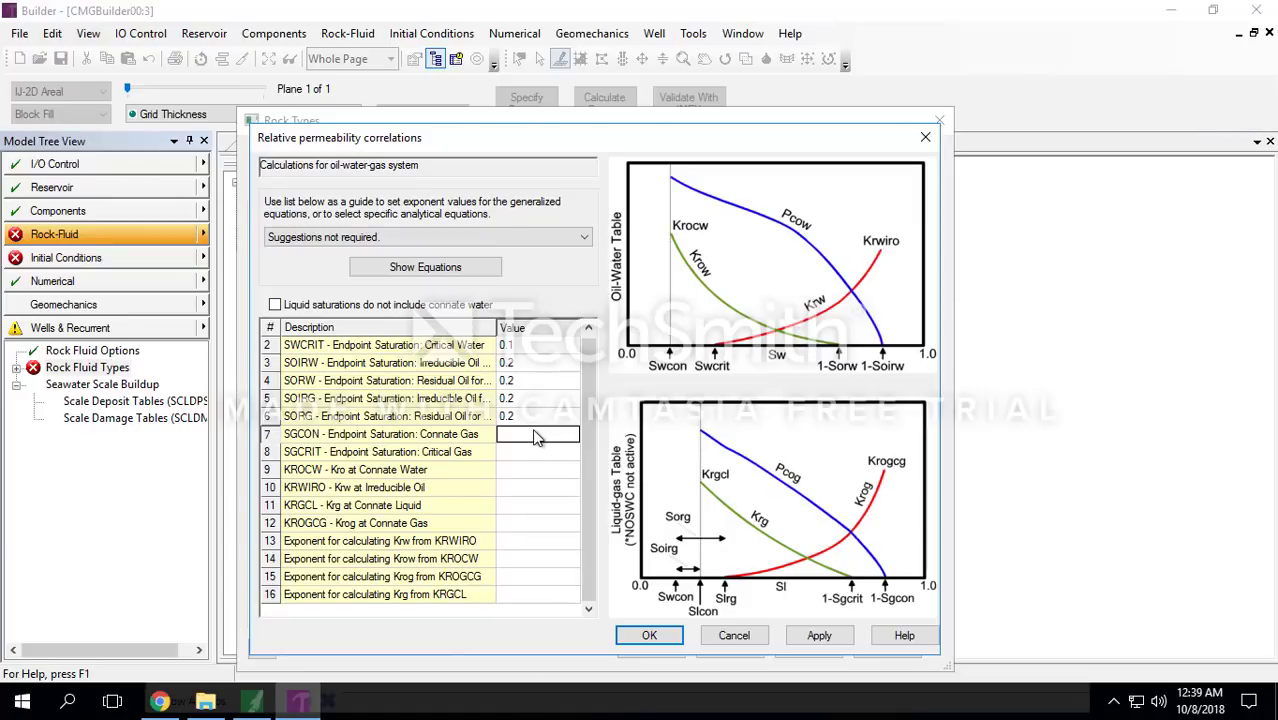
type("0.05")
left_click(522, 448)
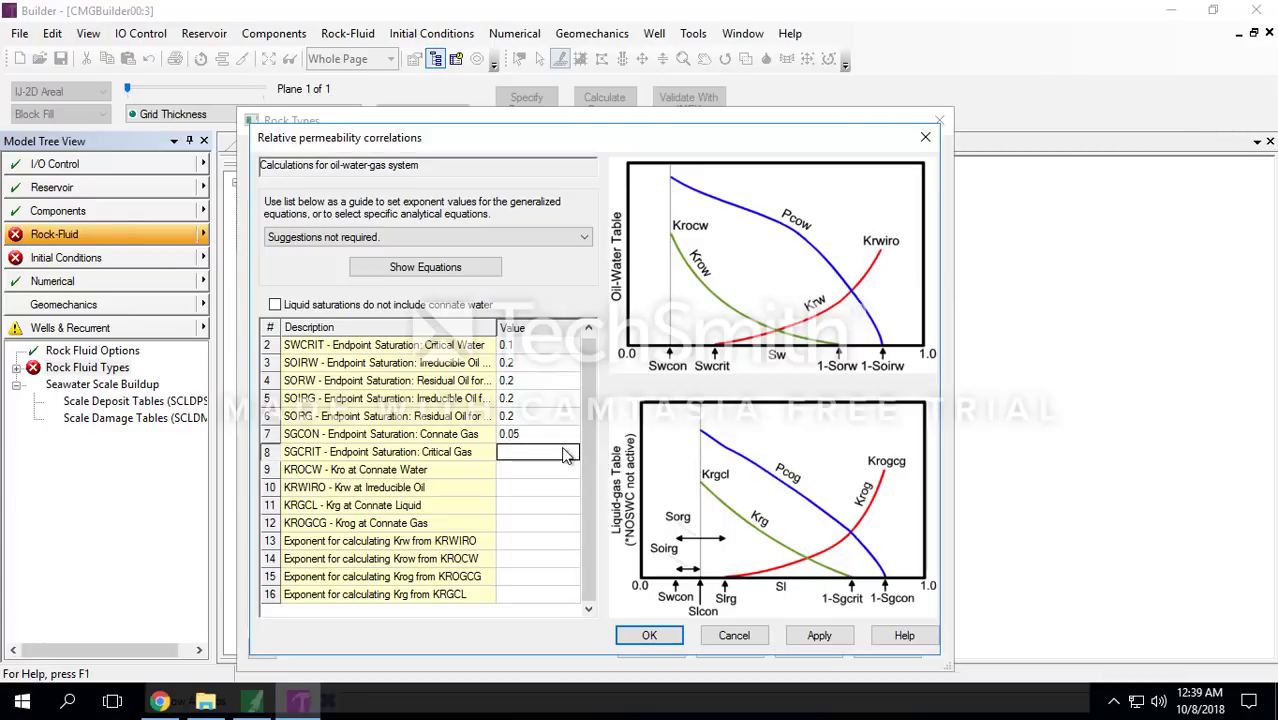
type("0.05")
Step: Set the relative permeability endpoints KROCW to 0.8, KRWIRO to 0.3, KRGCL to 0.3 and KROGCG to 0.8
left_click(546, 473)
type("0.")
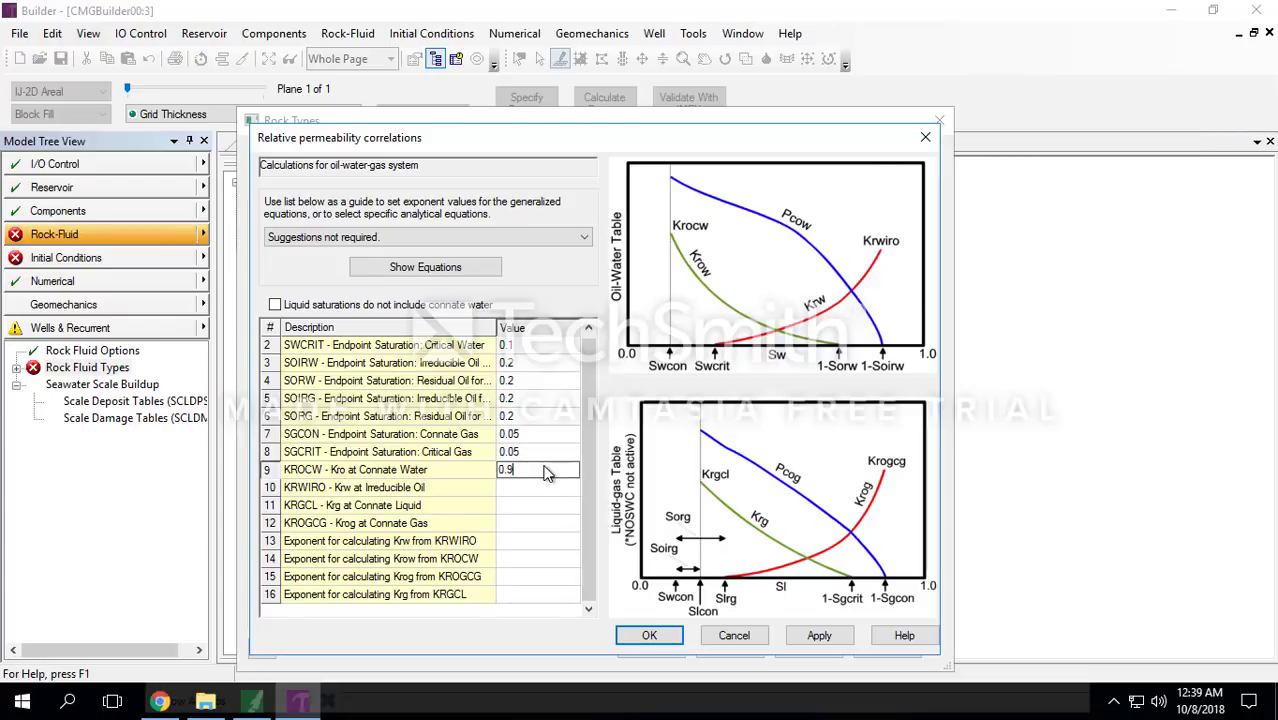
type("8")
key("Return")
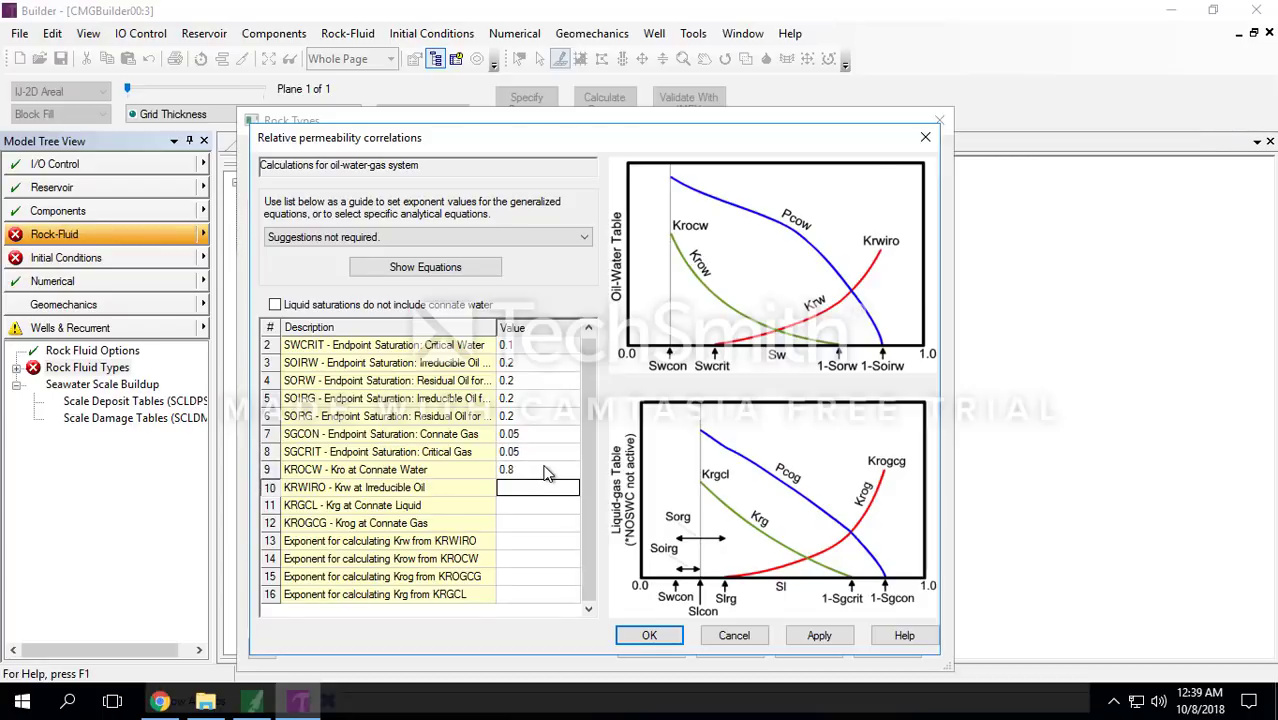
type("0.3")
key("Return")
type("0.")
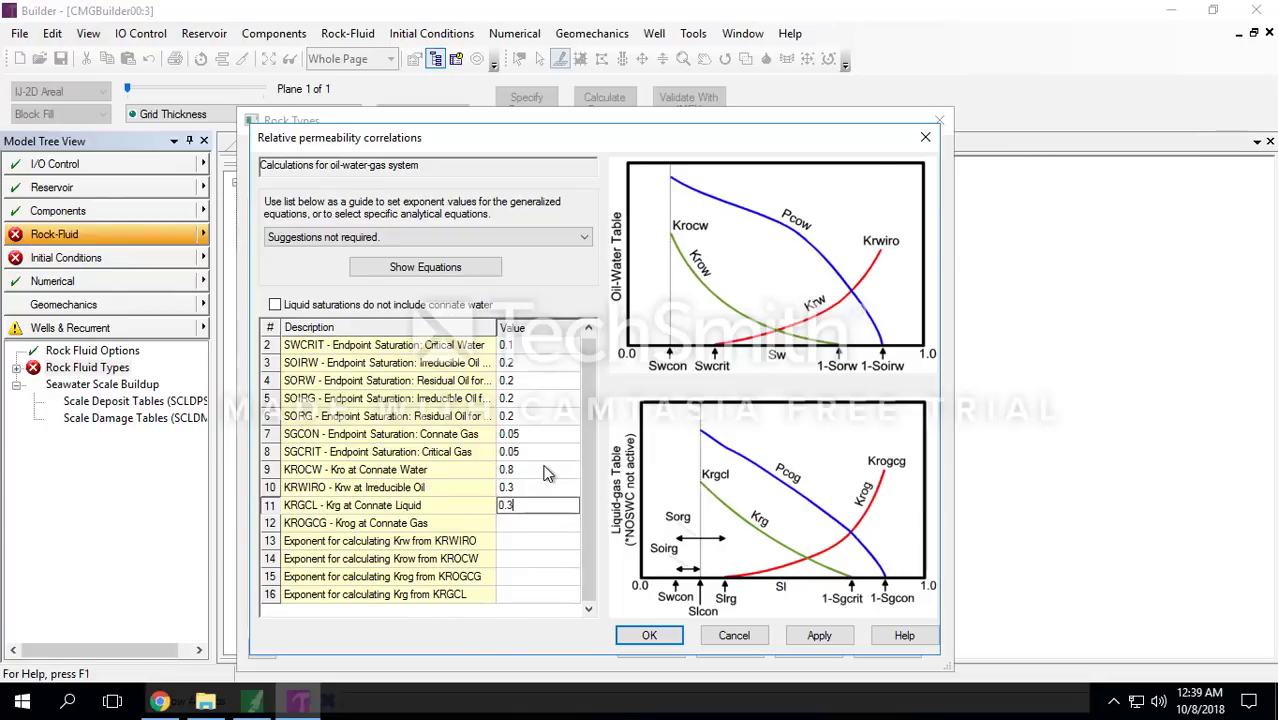
key("Return")
type("0.8")
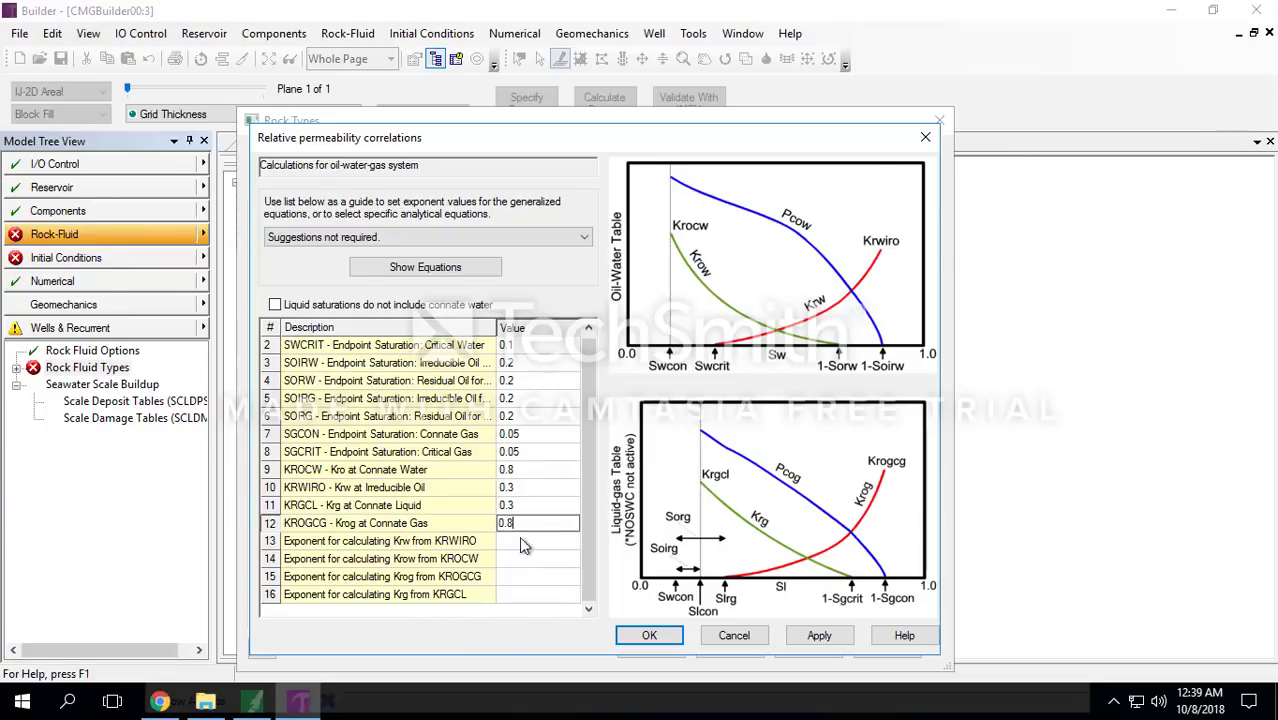
key("Return")
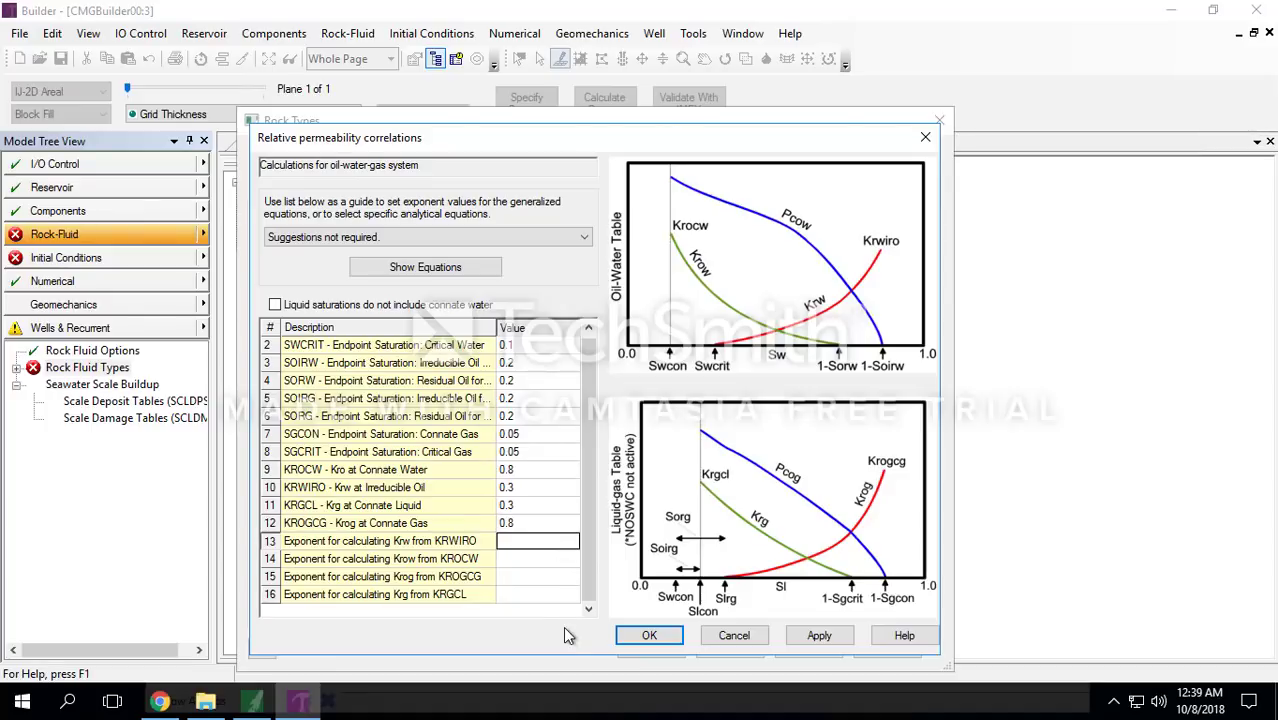
Step: Set the exponents for calculating Krw, Krow, Krog and Krg to 2 each
type("2")
key("Return")
type("2")
key("Return")
type("2")
key("Return")
type("2")
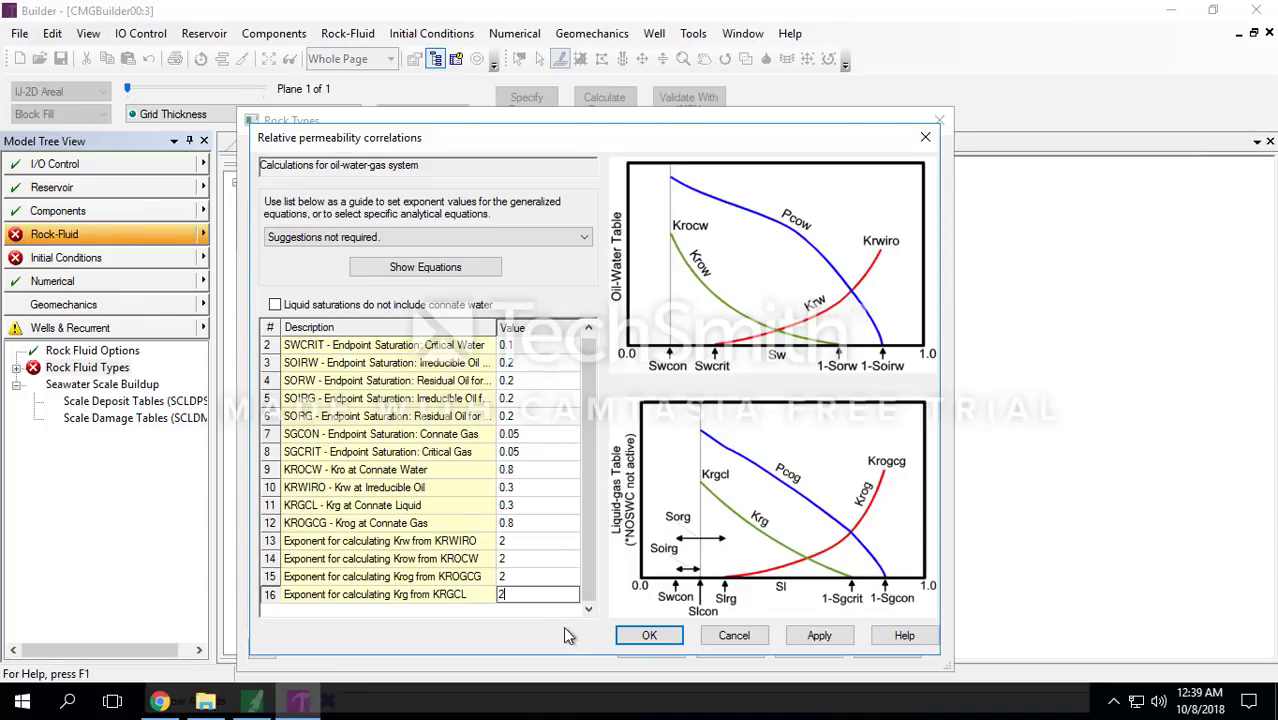
Step: Generate the tables from the correlation inputs and review the rock type's properties and water-oil relative permeability table
left_click(820, 635)
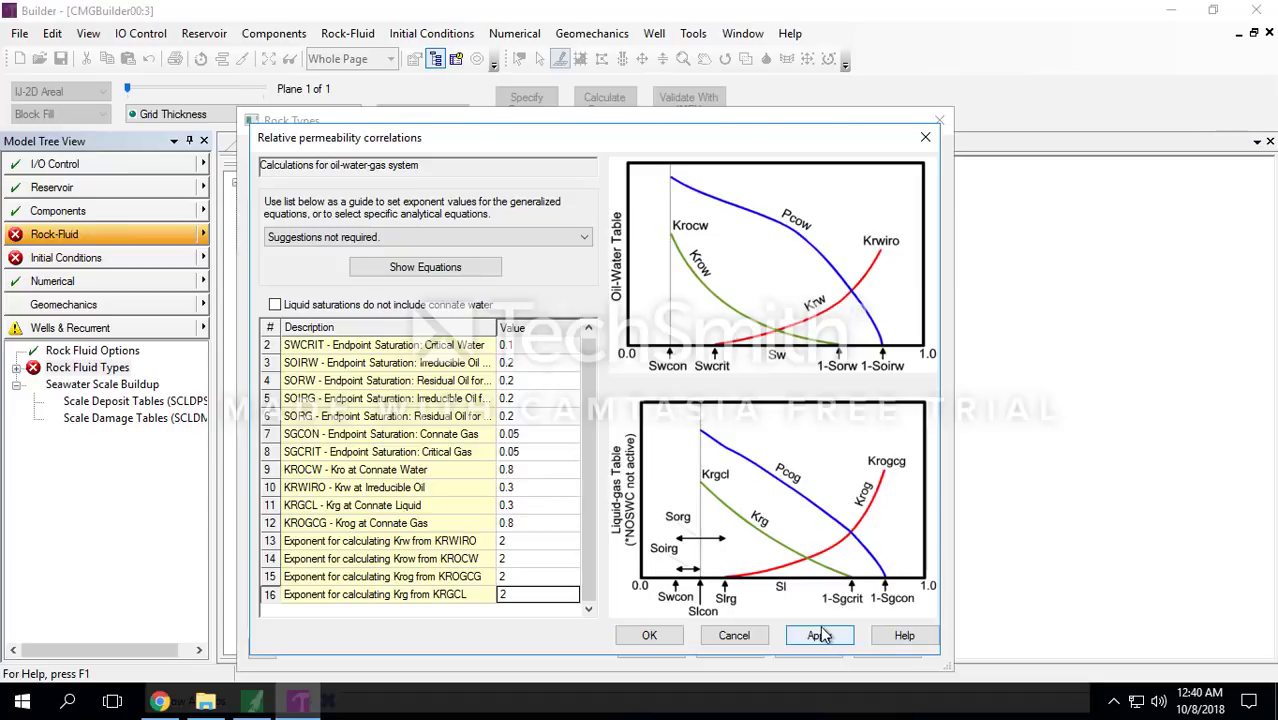
left_click(650, 635)
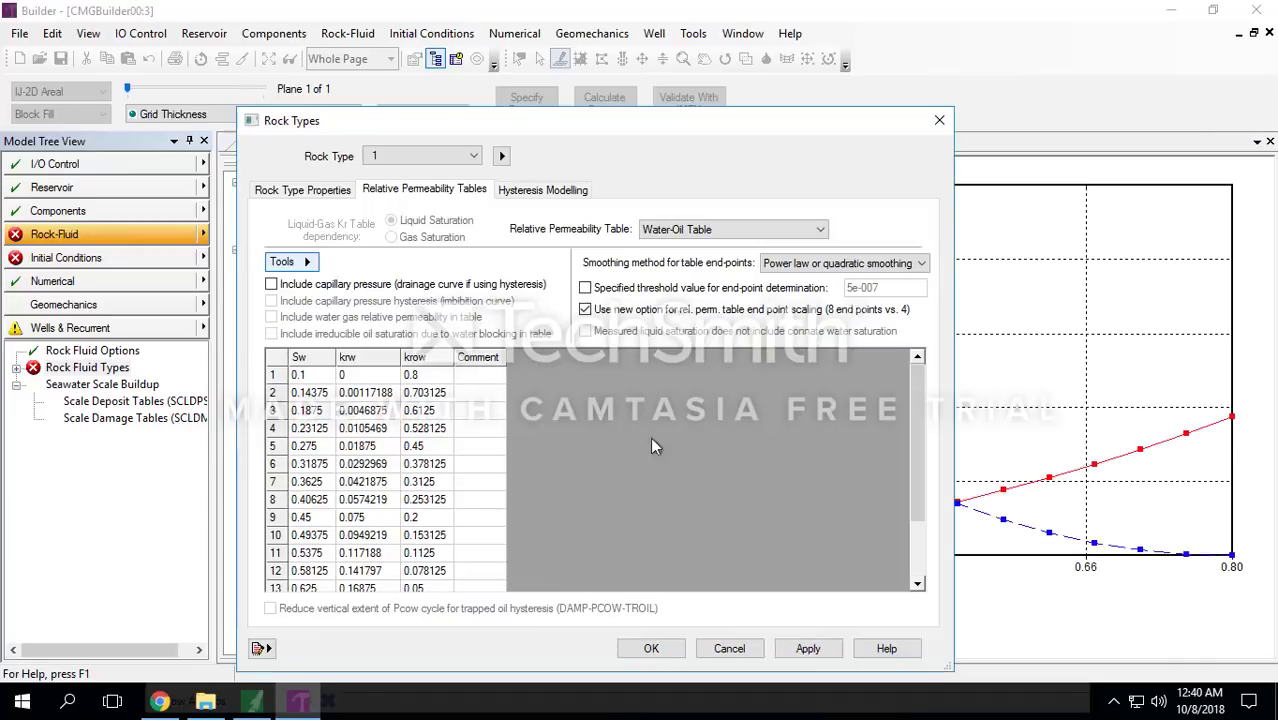
left_click(314, 195)
left_click(396, 192)
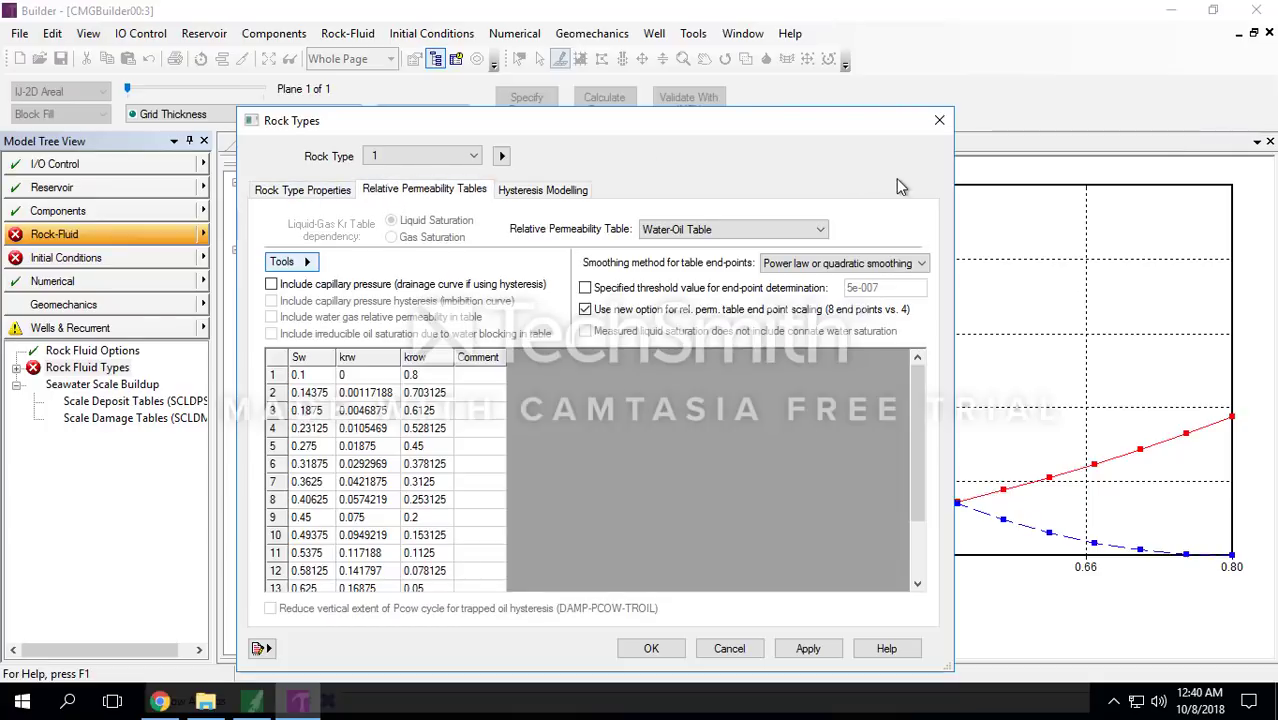
Step: Accept the rock type tables and choose Water, Oil as the gravity-capillary equilibrium in the initial conditions
left_click(667, 645)
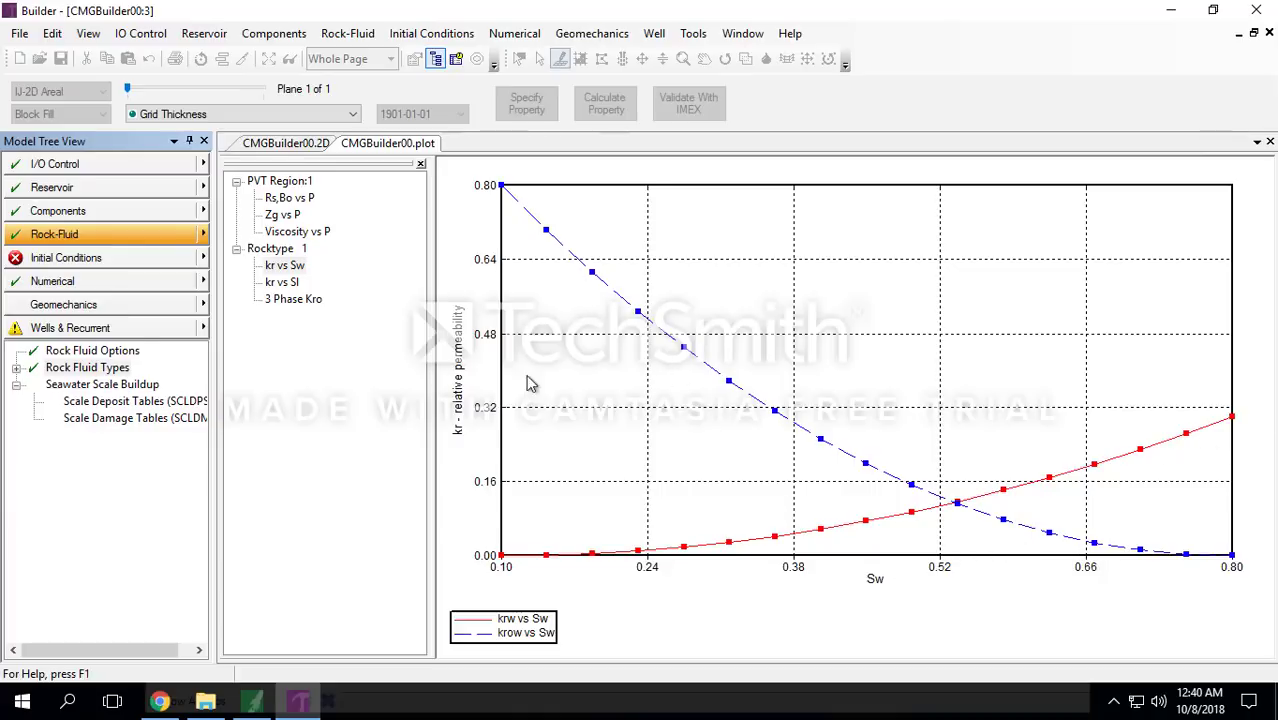
left_click(140, 258)
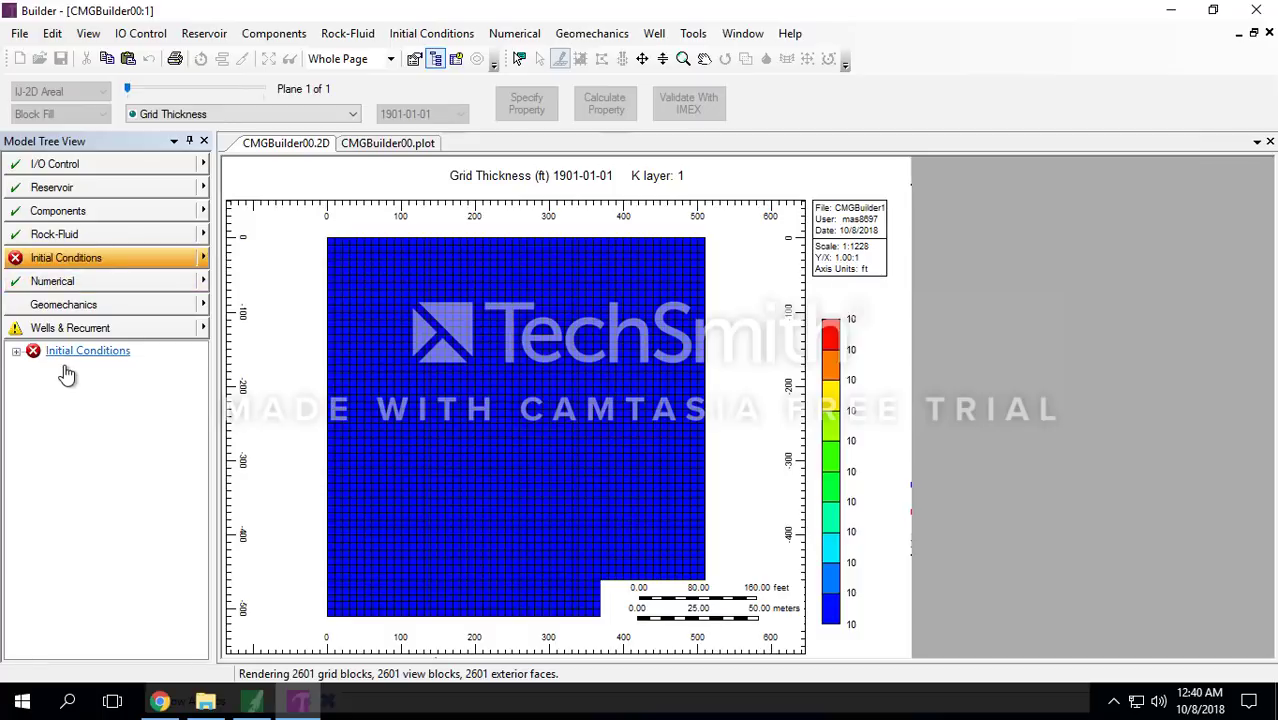
double_click(84, 355)
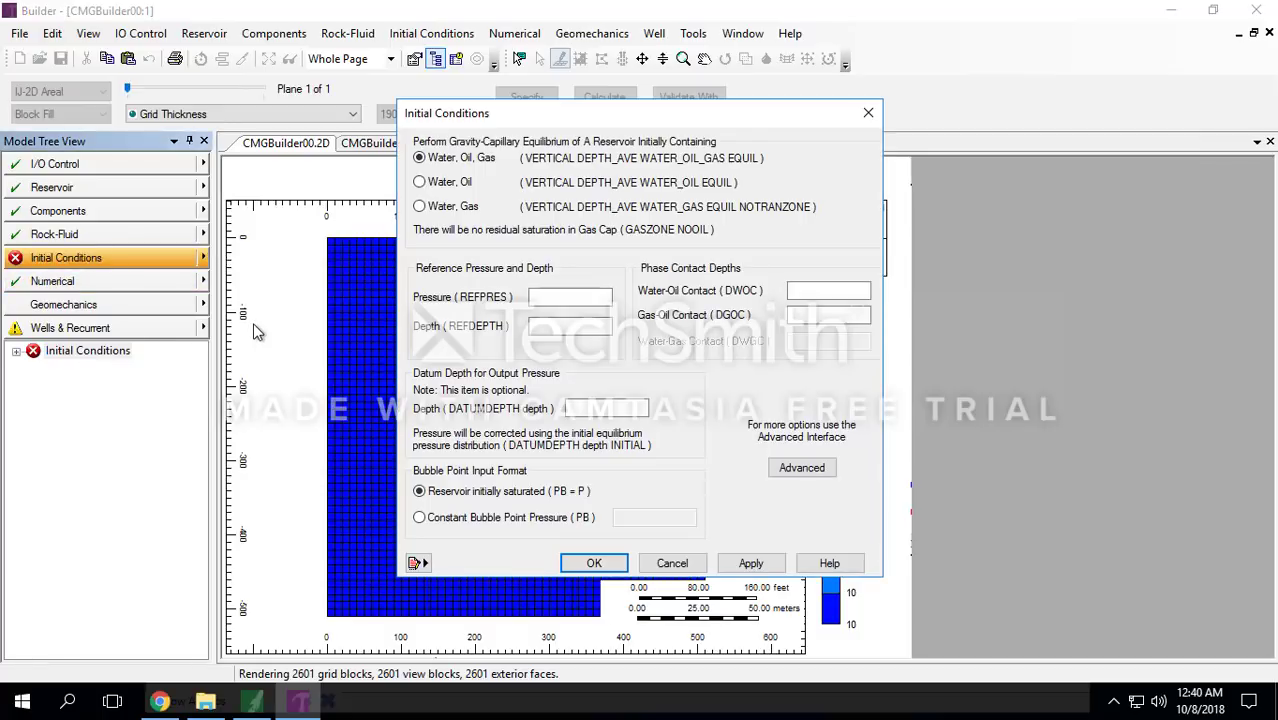
left_click(437, 186)
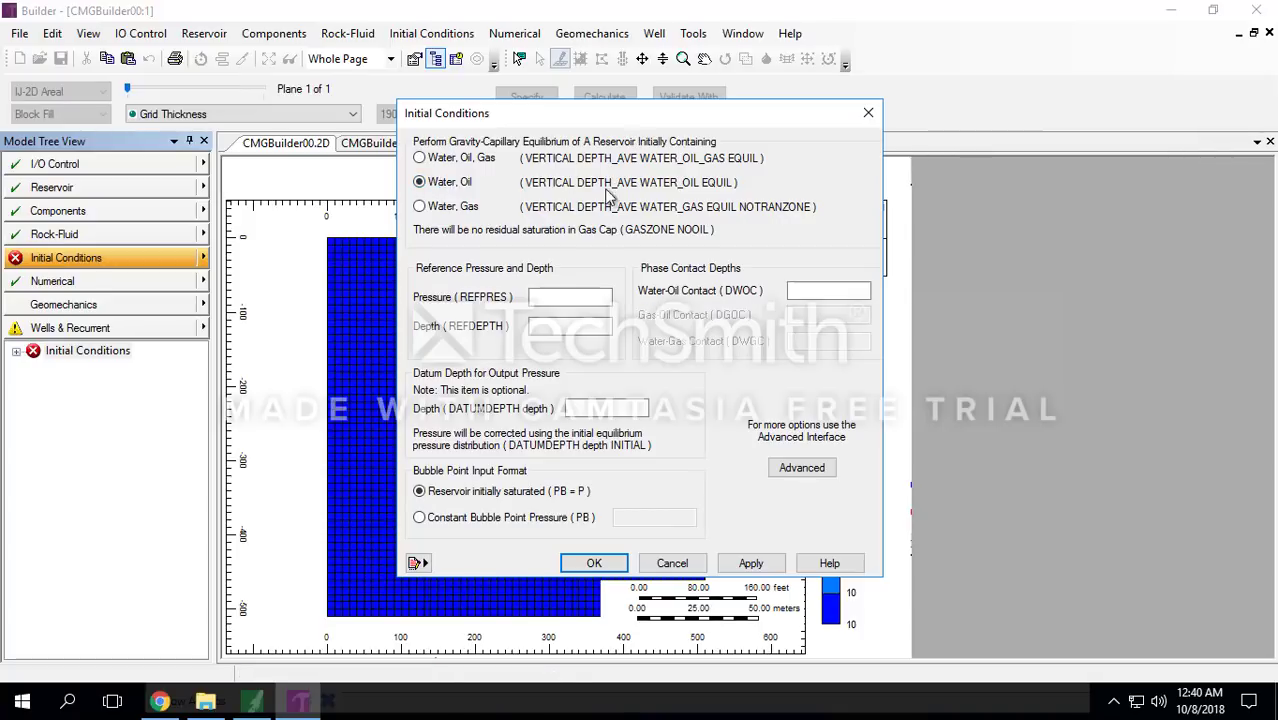
Step: Set the reference pressure to 3200 psi, the reference depth to 7000 ft and the water-oil contact depth to 7100 ft
left_click(568, 299)
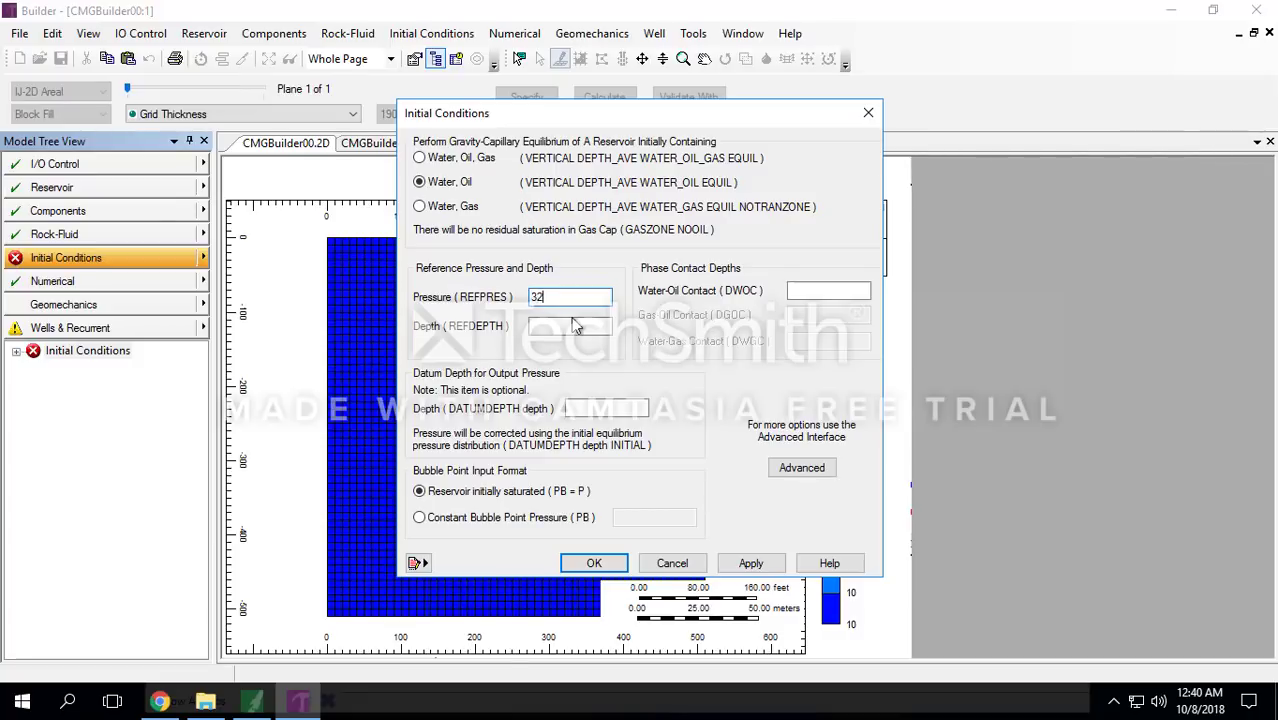
left_click(575, 326)
type("7000")
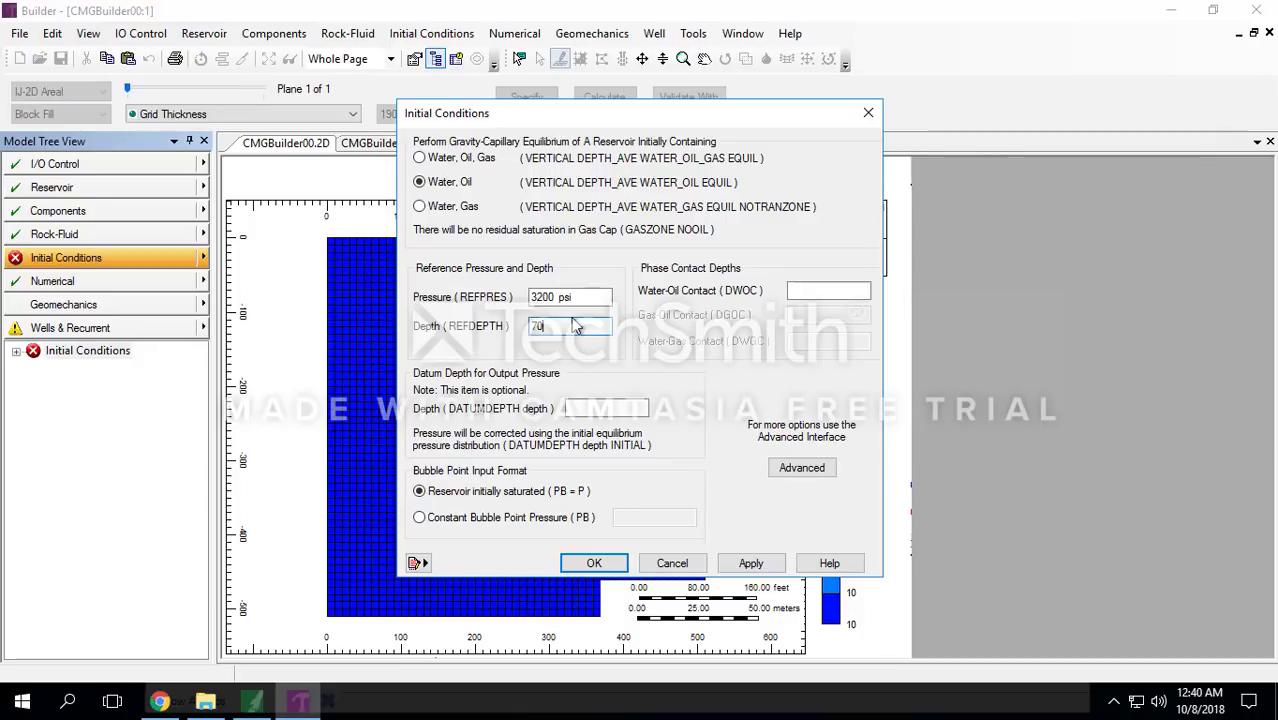
left_click(846, 291)
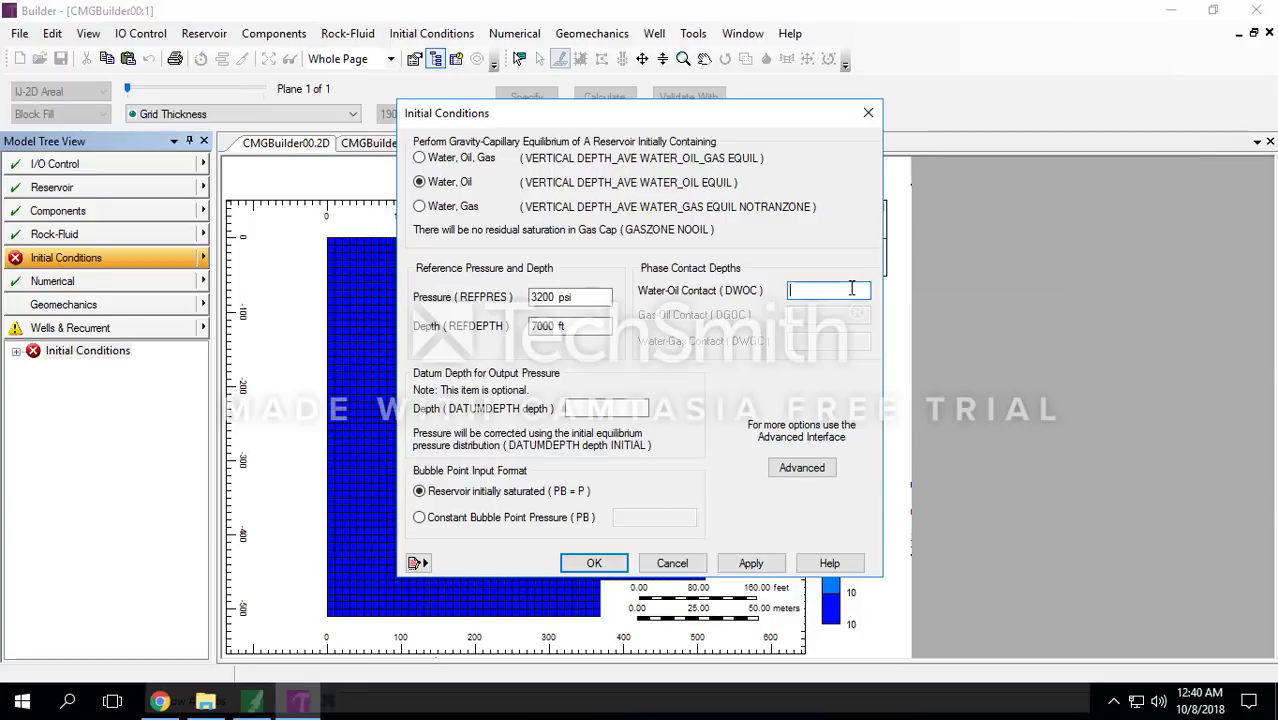
type("7100")
Step: Use a constant bubble point pressure of 1200 psi and apply the initial conditions
left_click(612, 412)
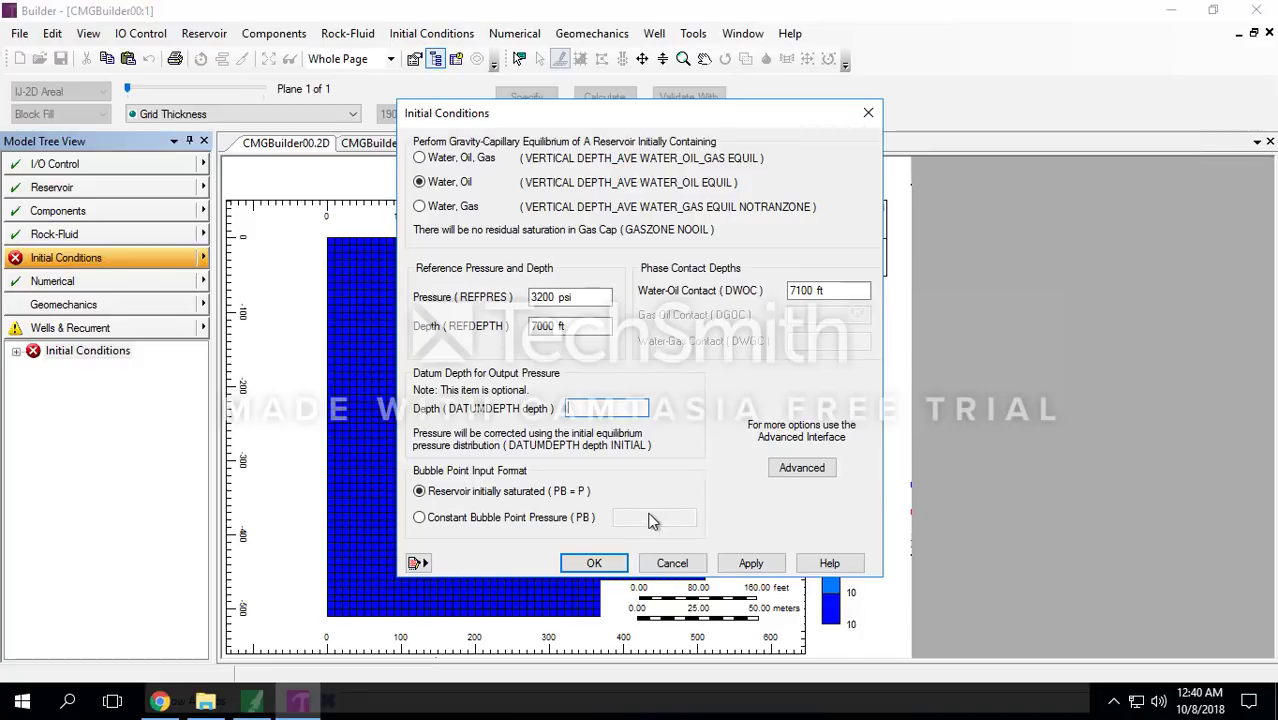
left_click(437, 528)
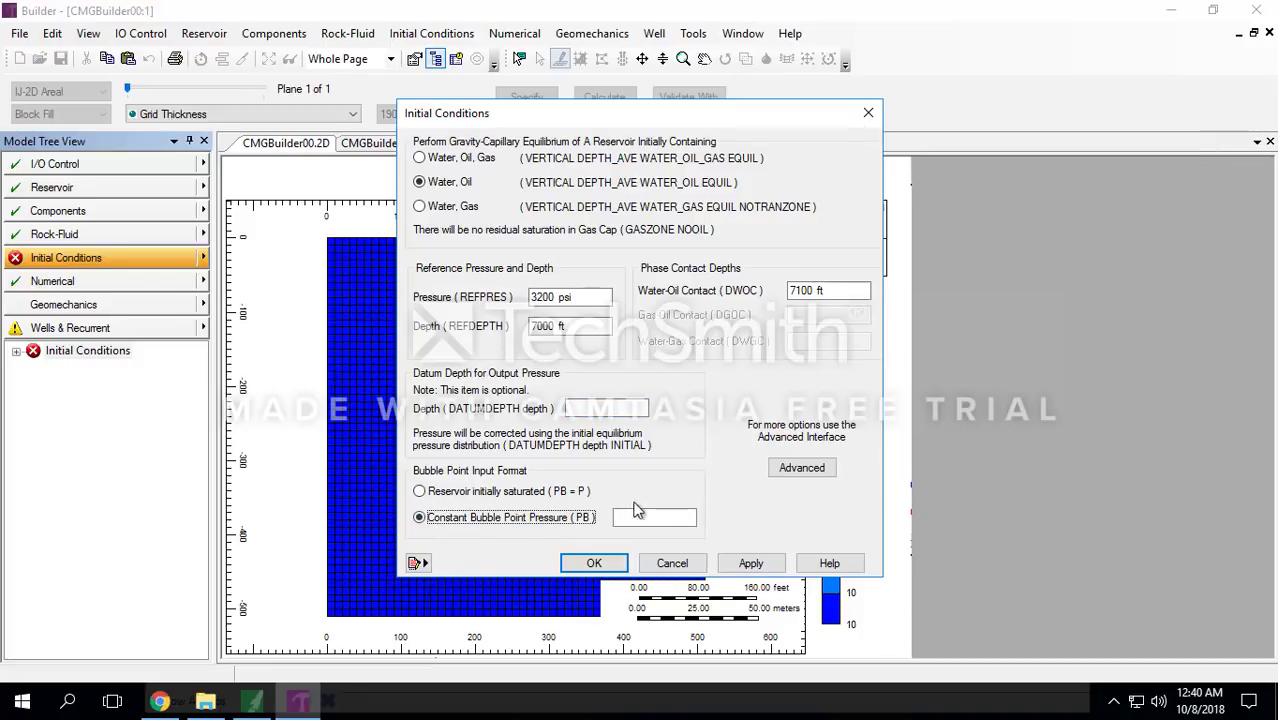
left_click(646, 519)
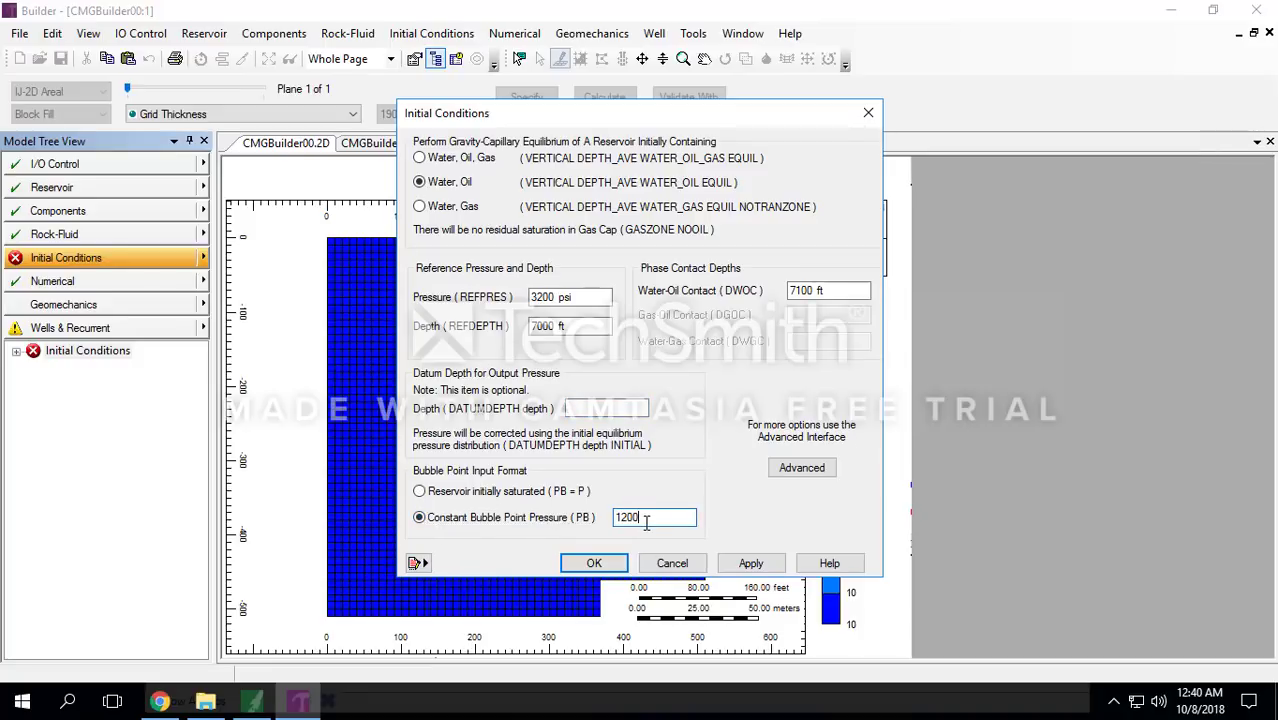
left_click(766, 565)
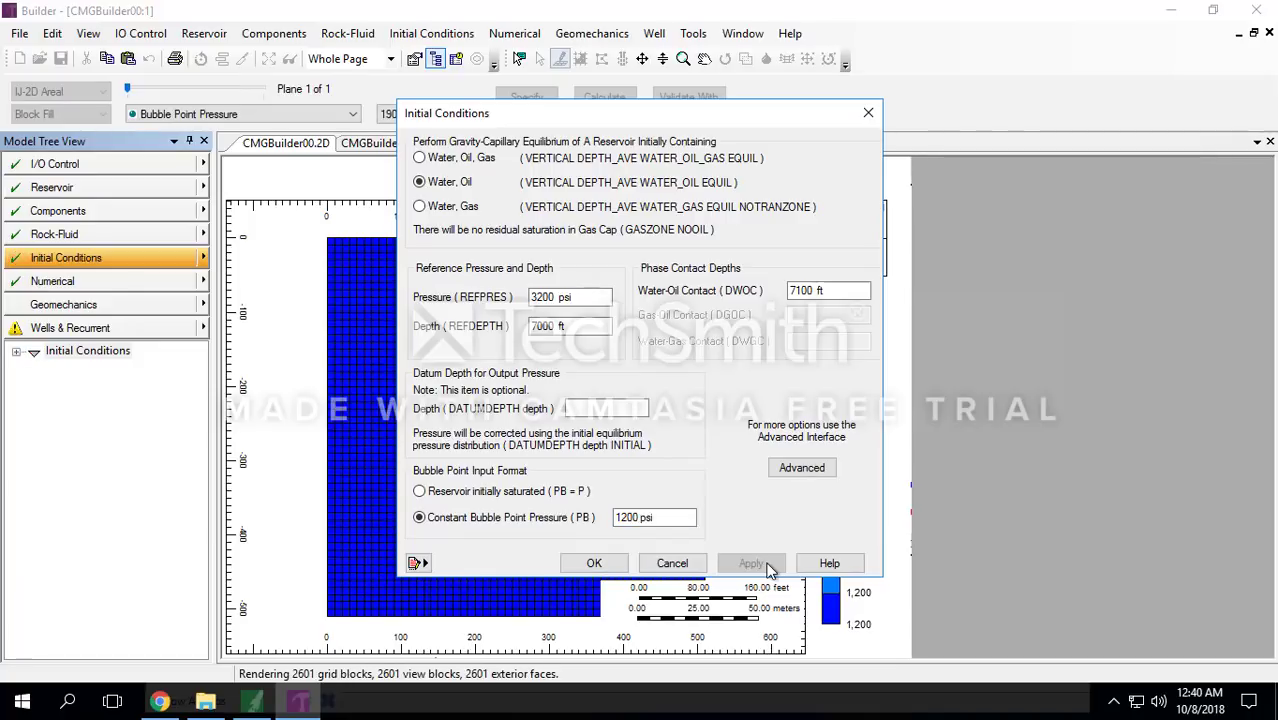
left_click(603, 566)
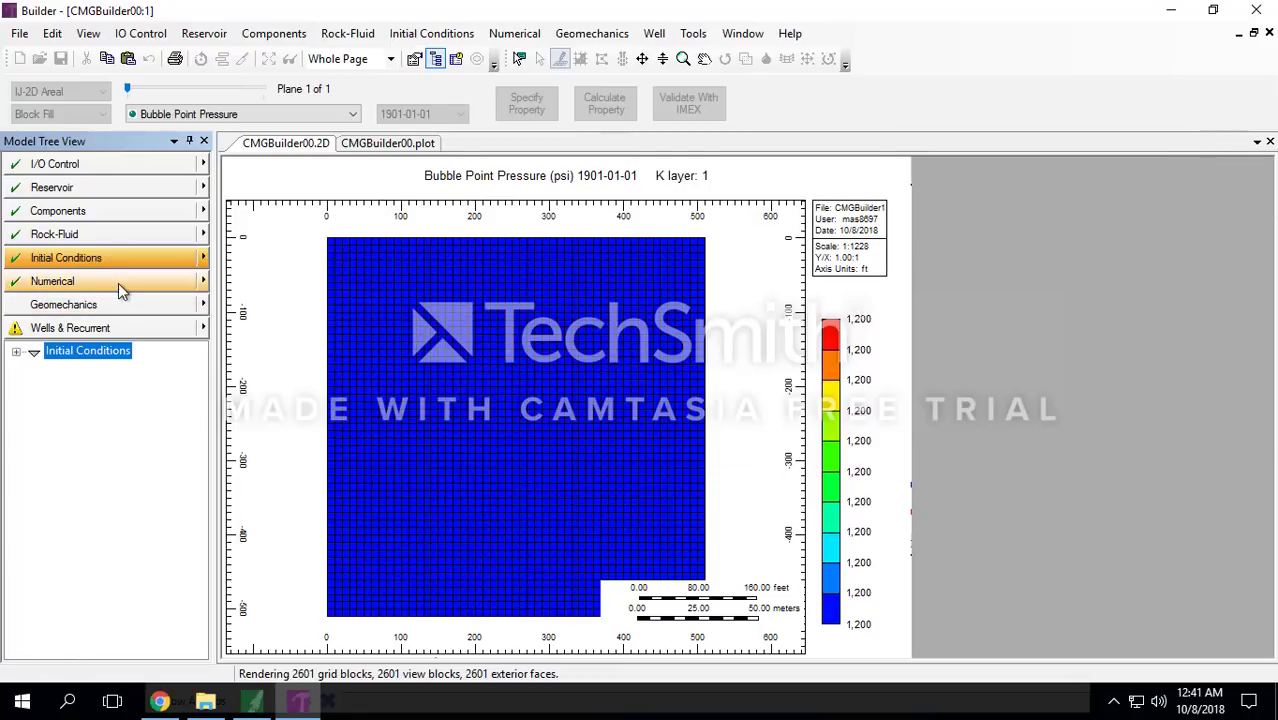
Step: Start a new well definition named Producer with the well type PRODUCER
left_click(90, 328)
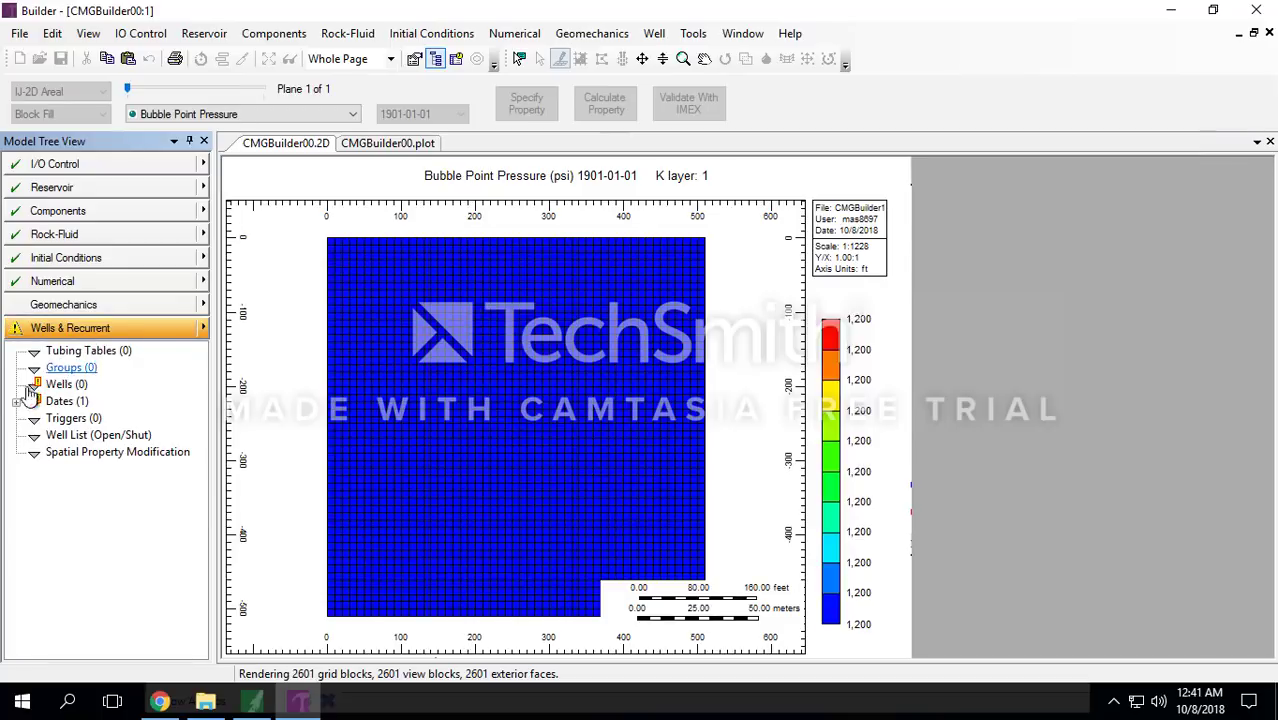
double_click(52, 385)
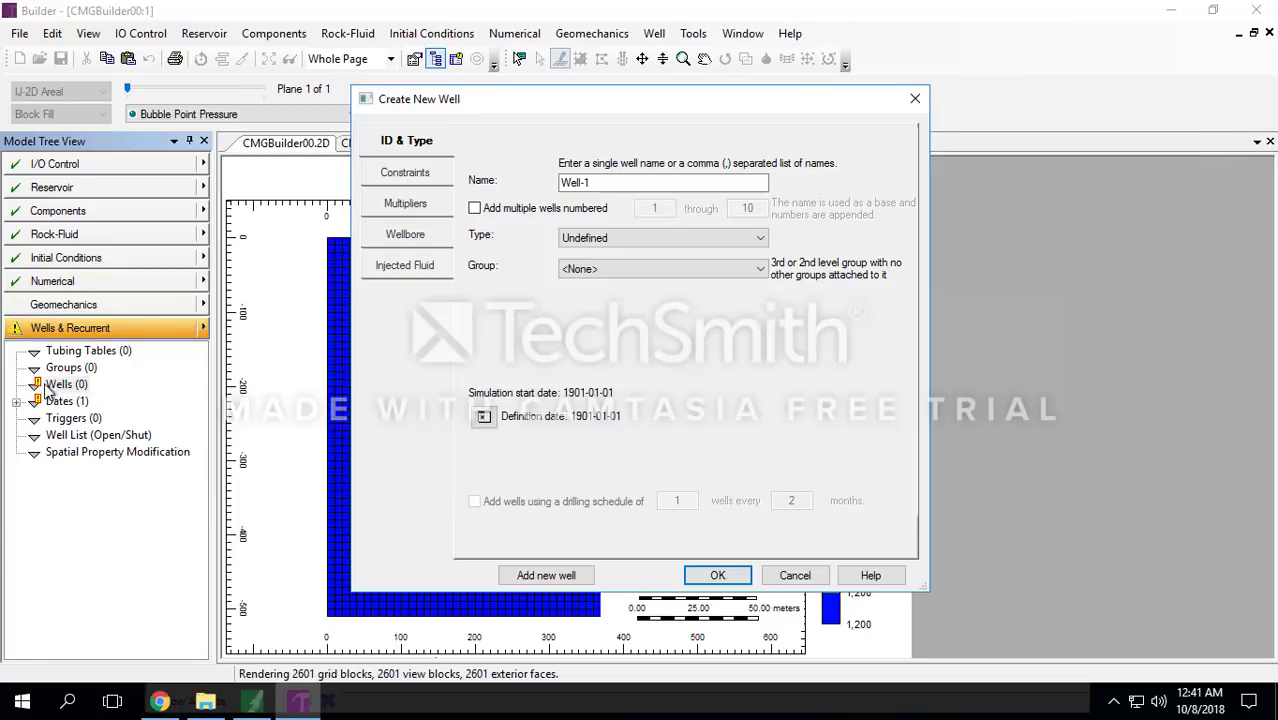
left_click(585, 182)
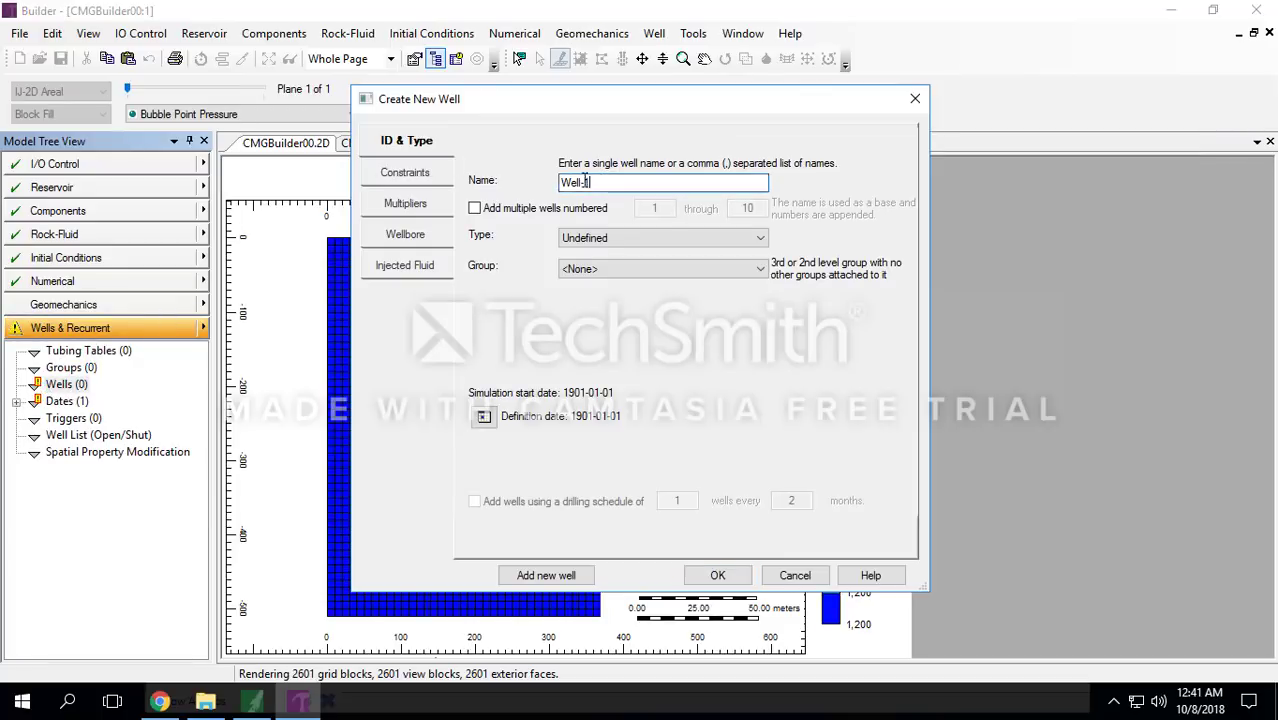
double_click(585, 182)
type("Prod")
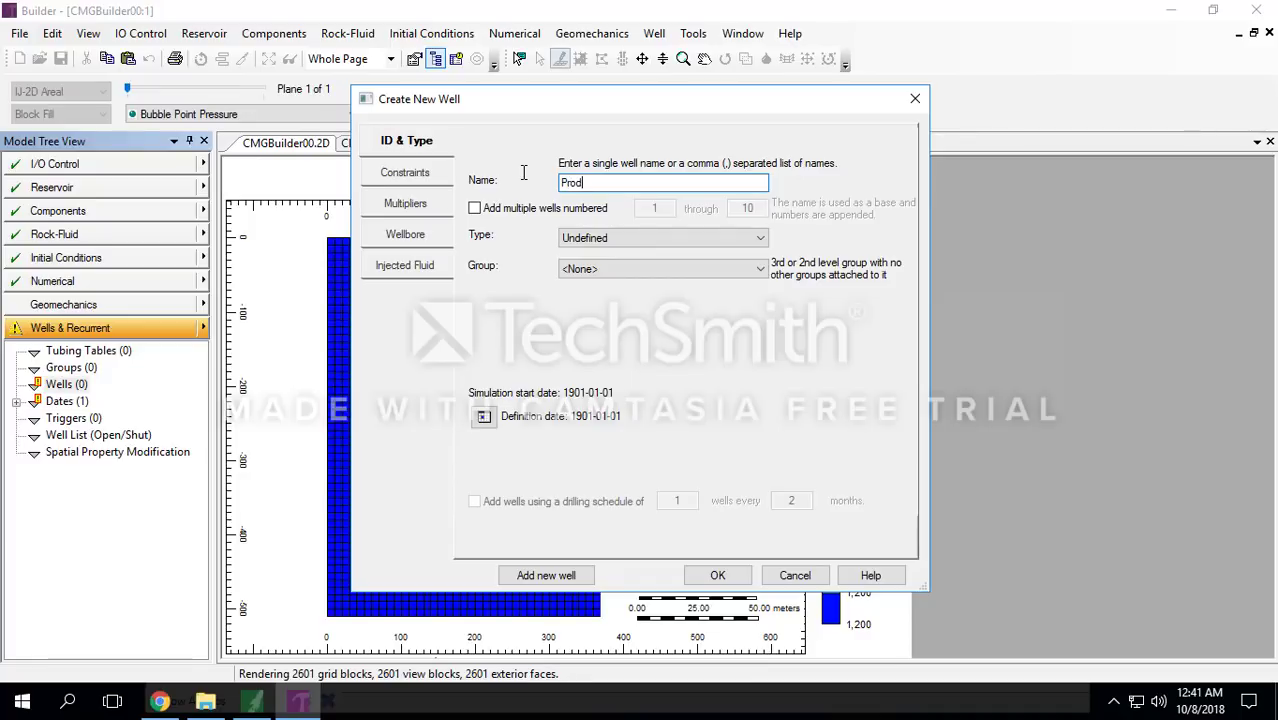
type("ucer")
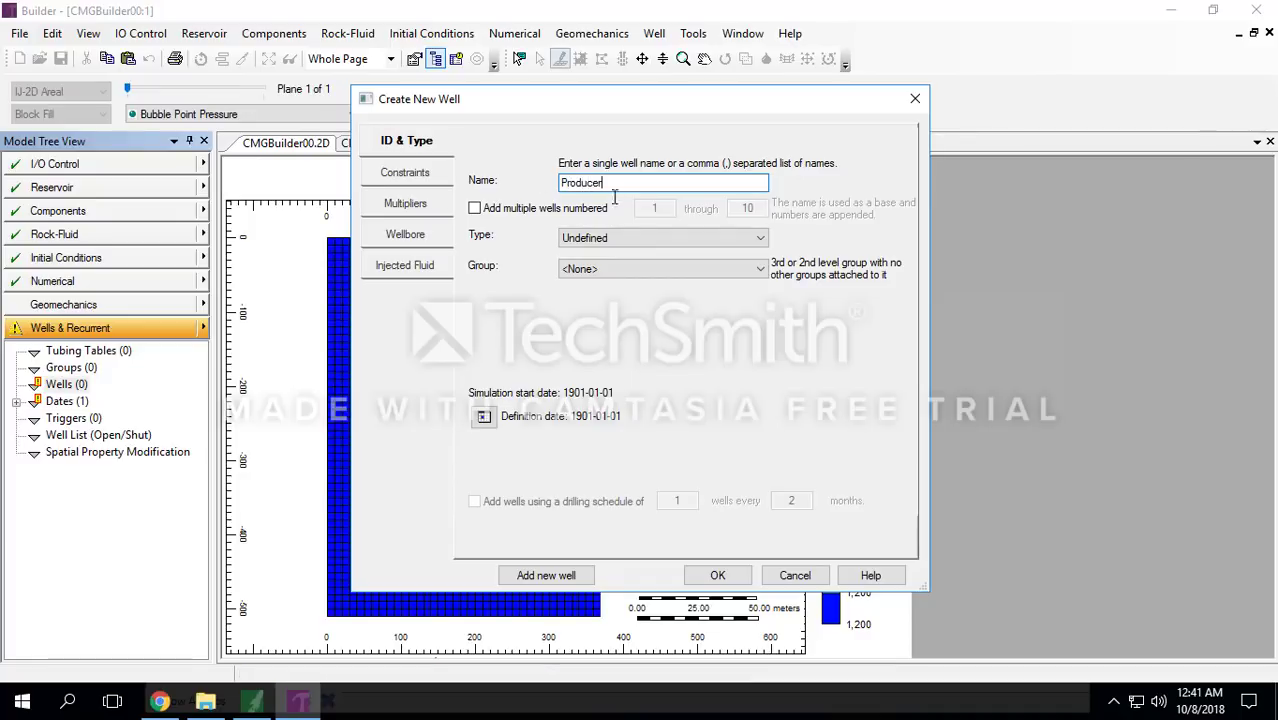
left_click(605, 237)
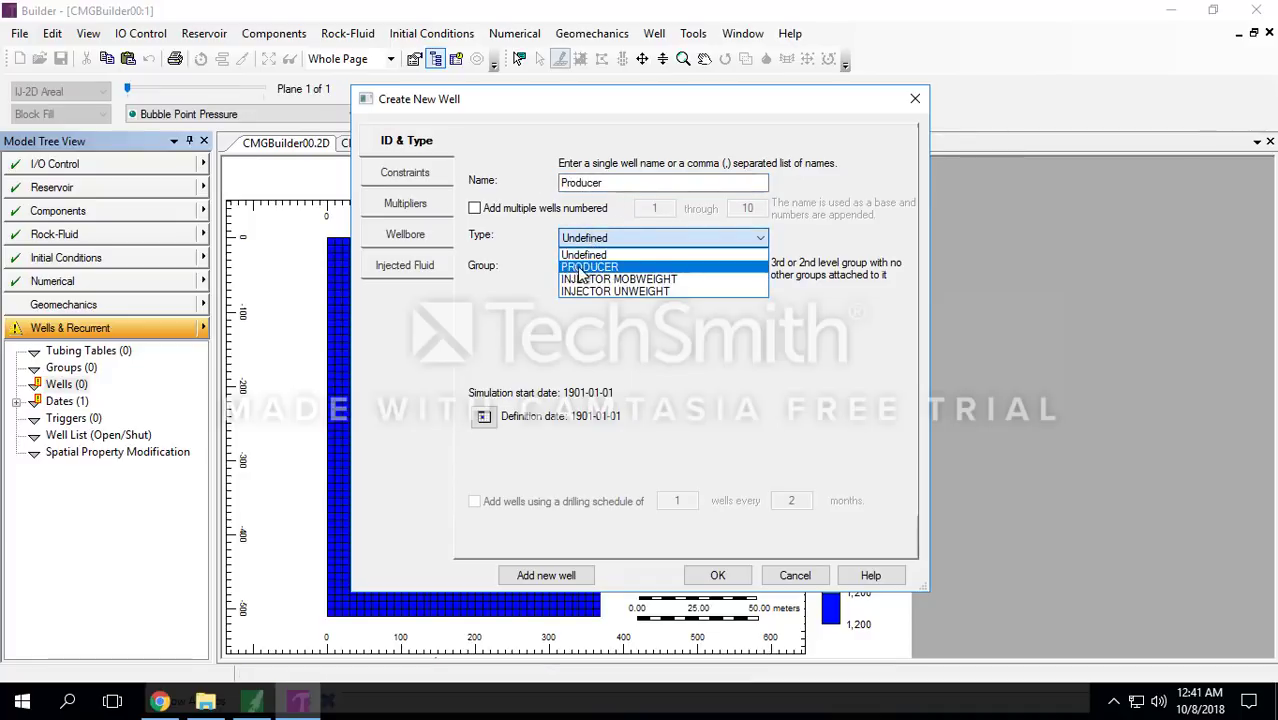
left_click(600, 267)
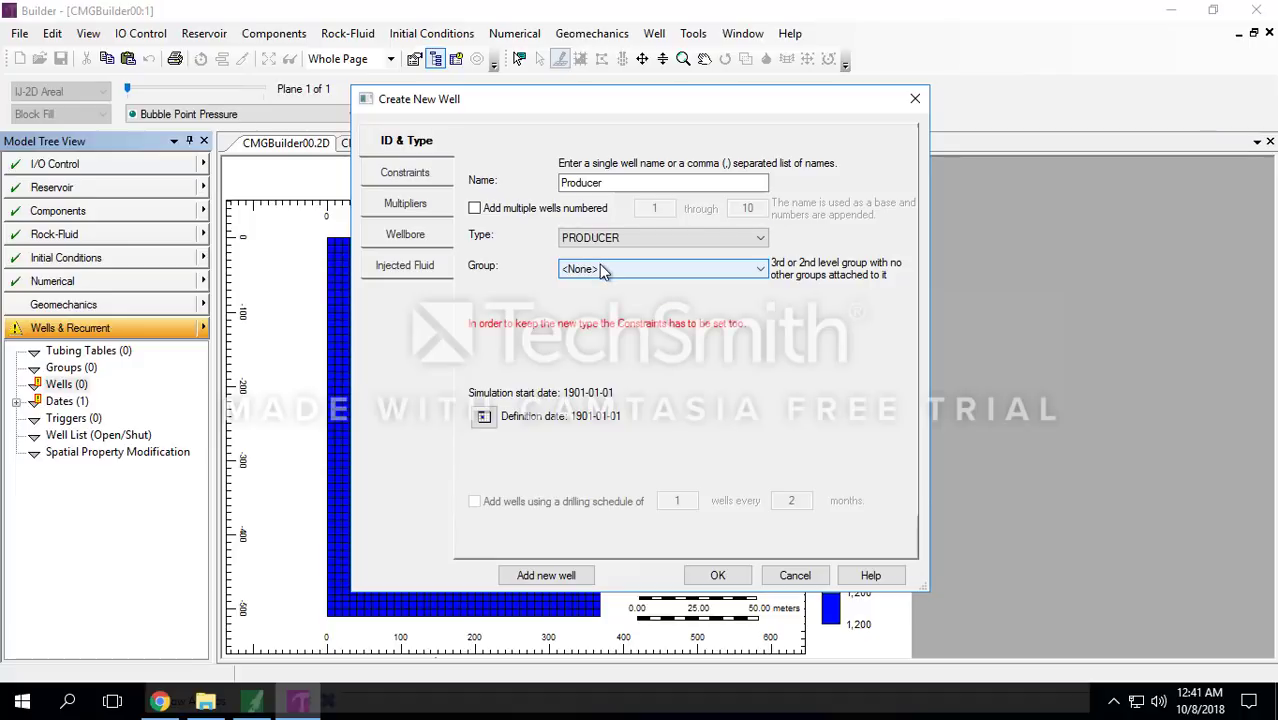
Step: Enable the constraint definition and add an OPERATE constraint on BHF total reservoir fluid rate
left_click(425, 174)
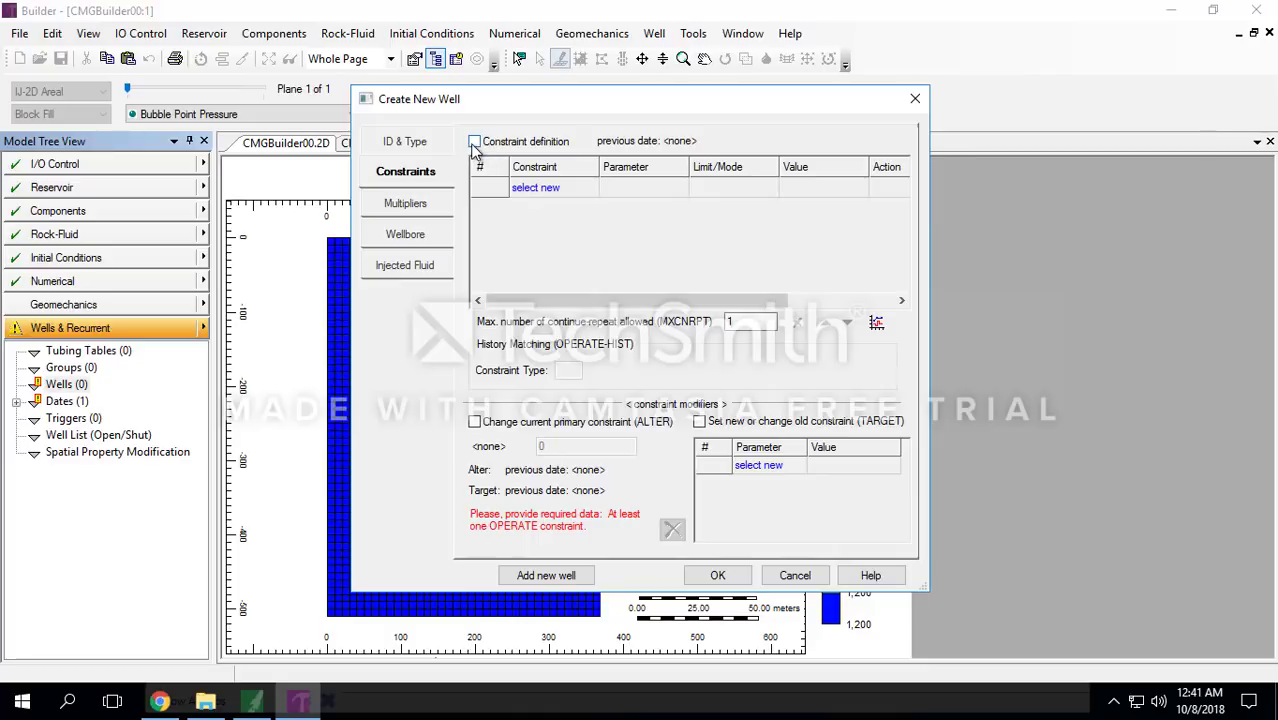
left_click(476, 143)
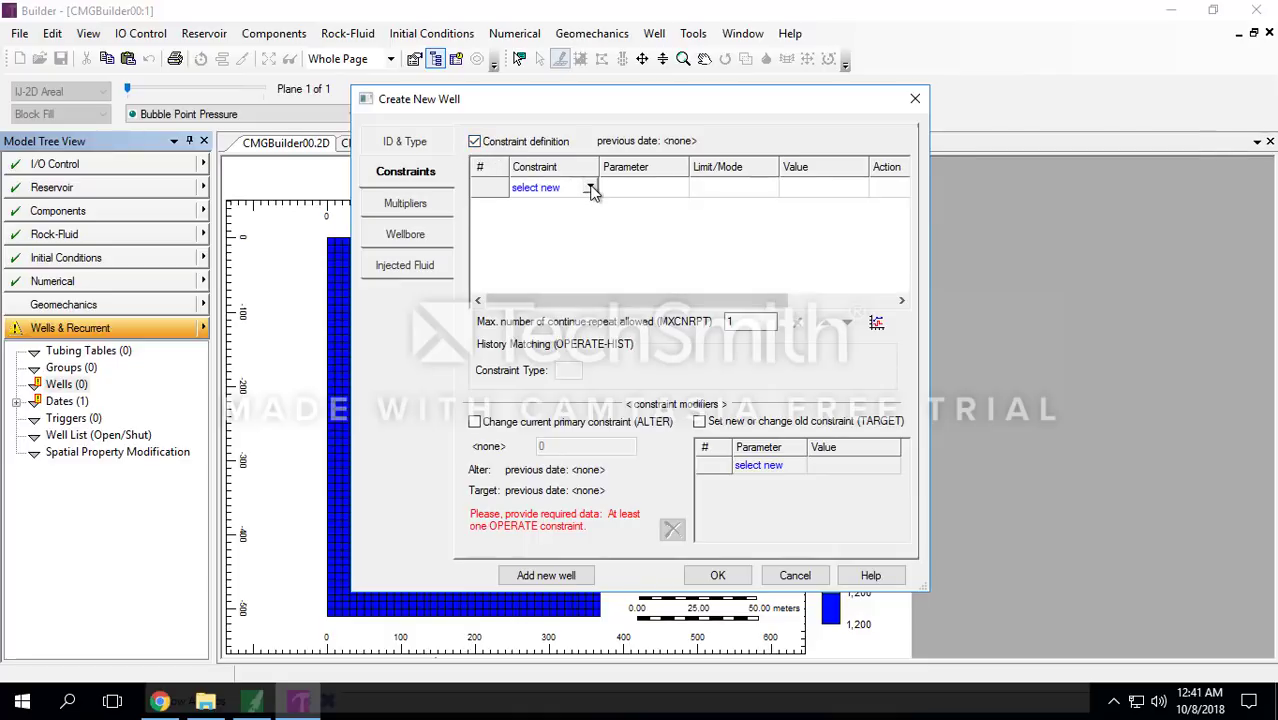
left_click(590, 187)
left_click(545, 217)
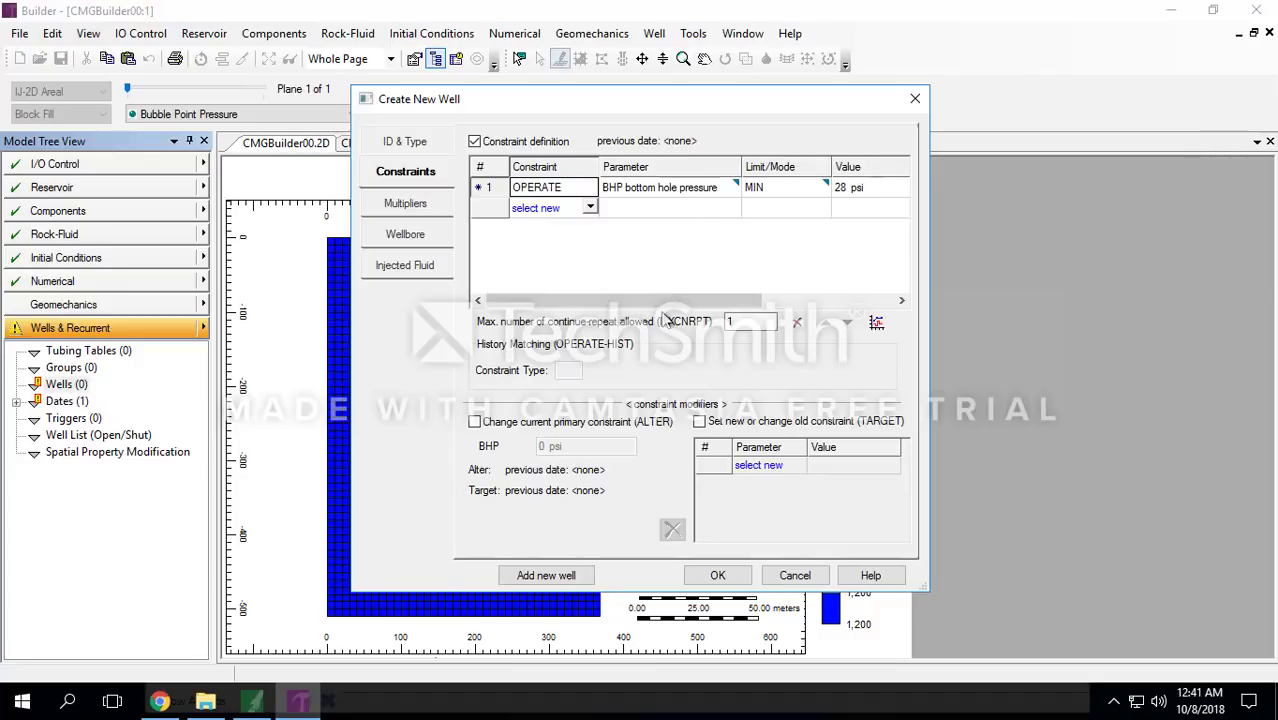
left_click_drag(677, 312, 699, 313)
left_click(628, 190)
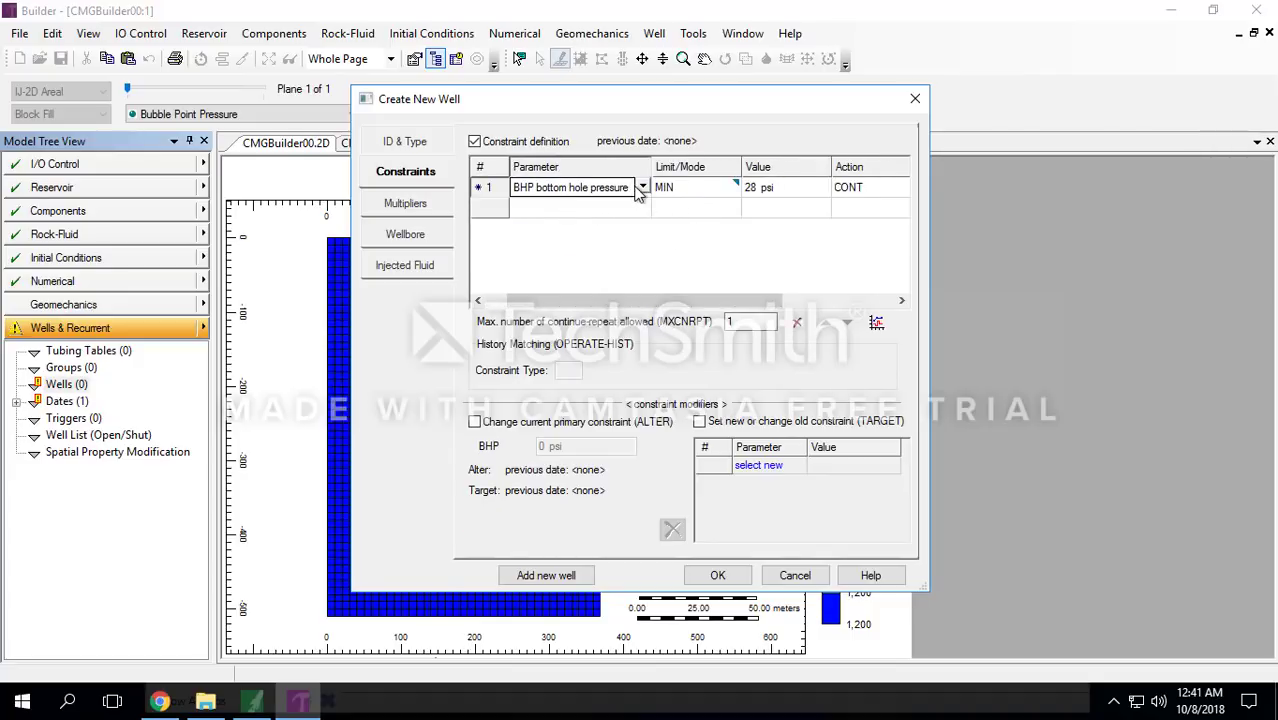
left_click(642, 187)
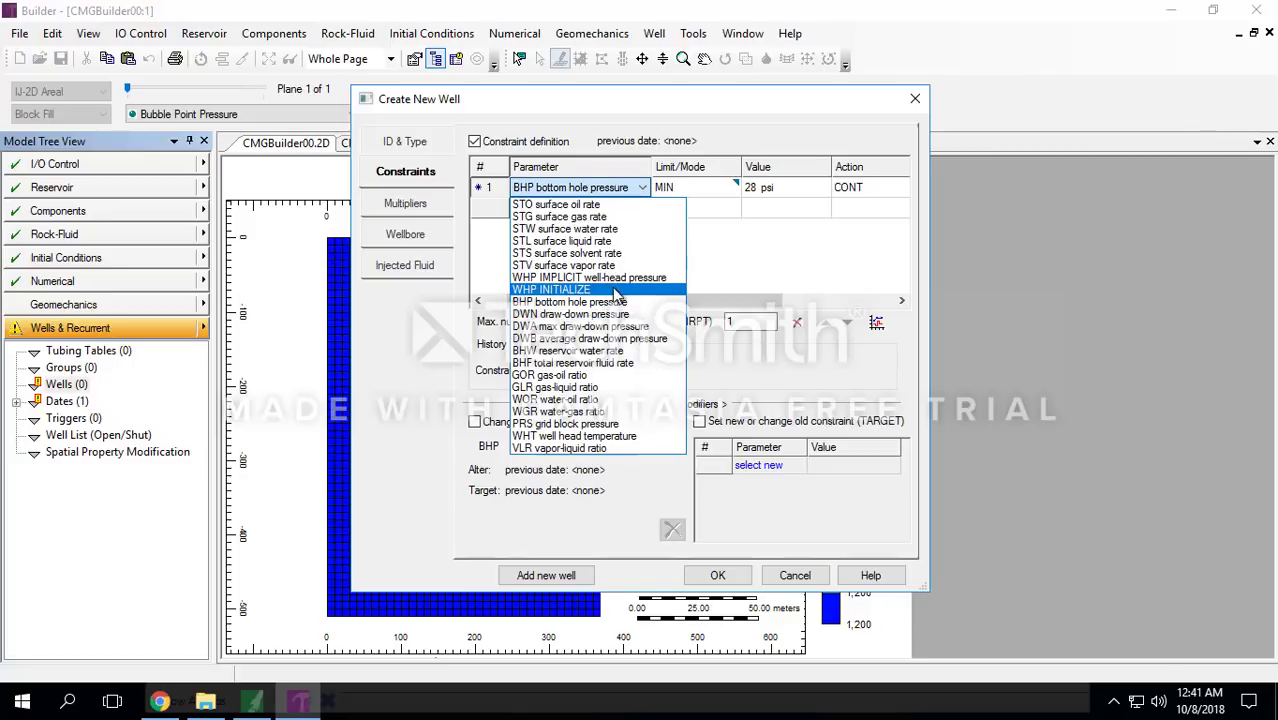
left_click(614, 366)
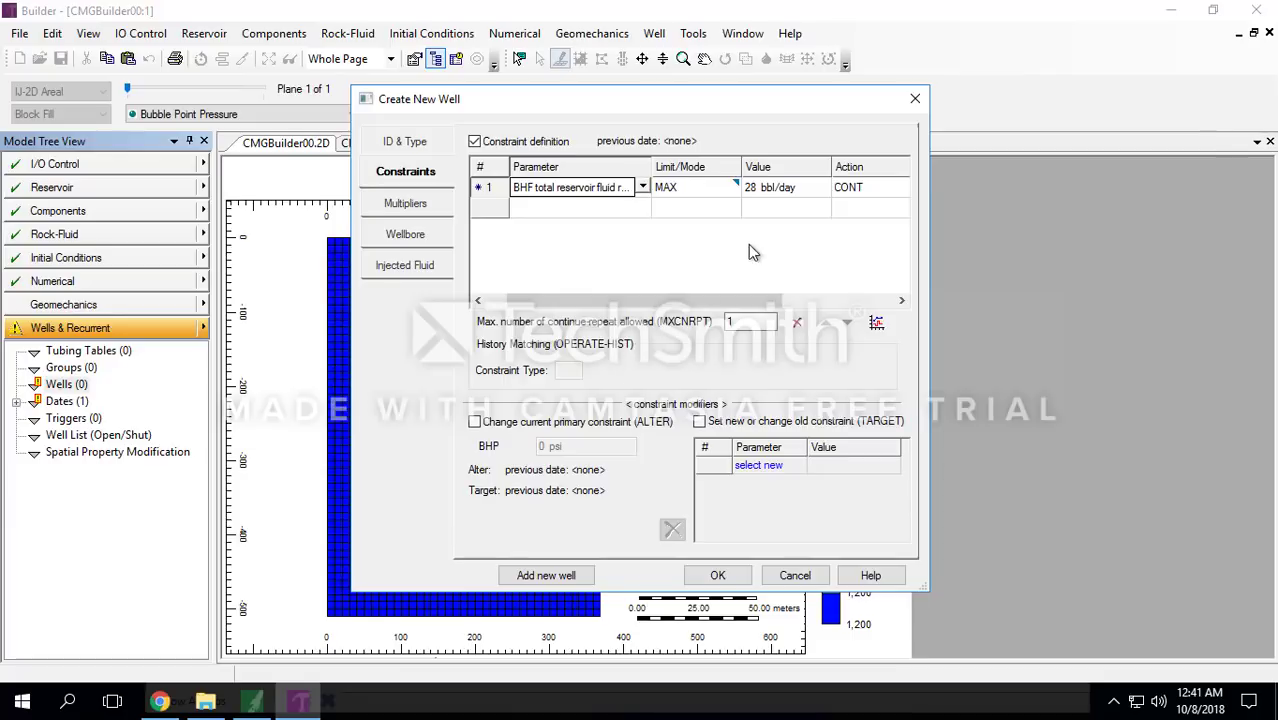
Step: Set the maximum total reservoir fluid rate to 10 bbl/day and create the well
left_click(765, 190)
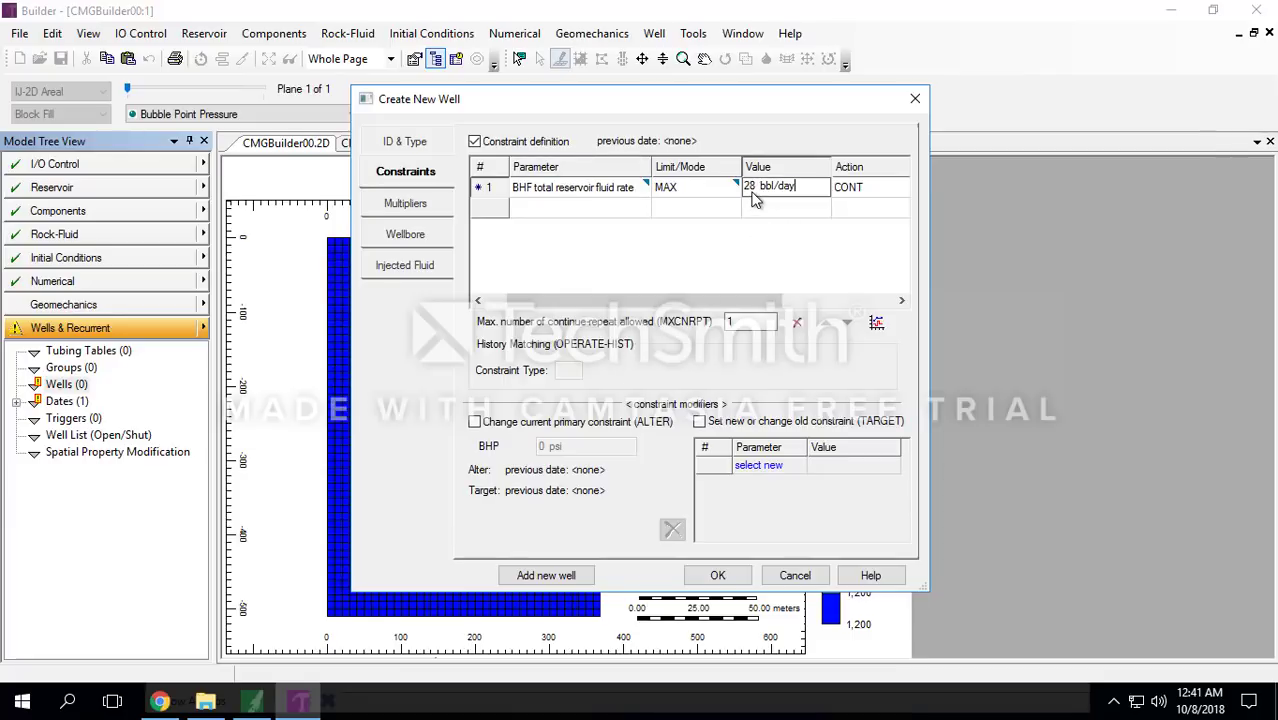
double_click(748, 190)
key("BackSpace")
type("10")
left_click(757, 210)
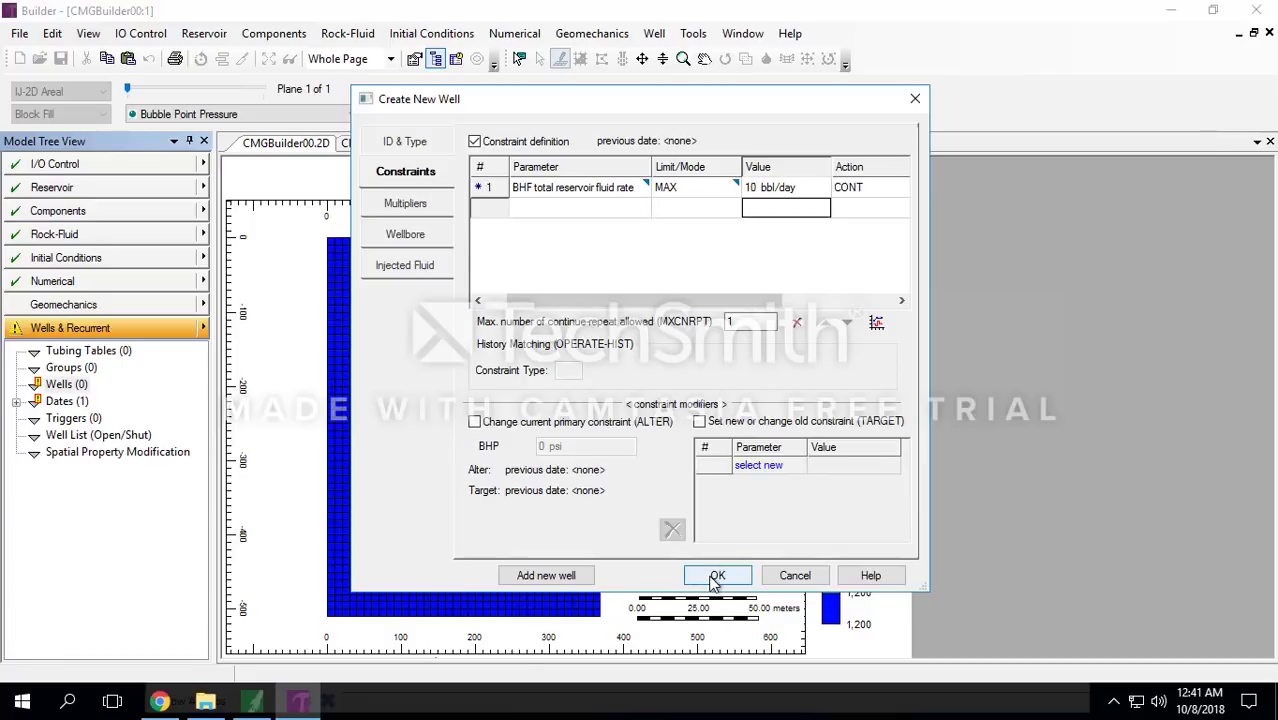
left_click(716, 577)
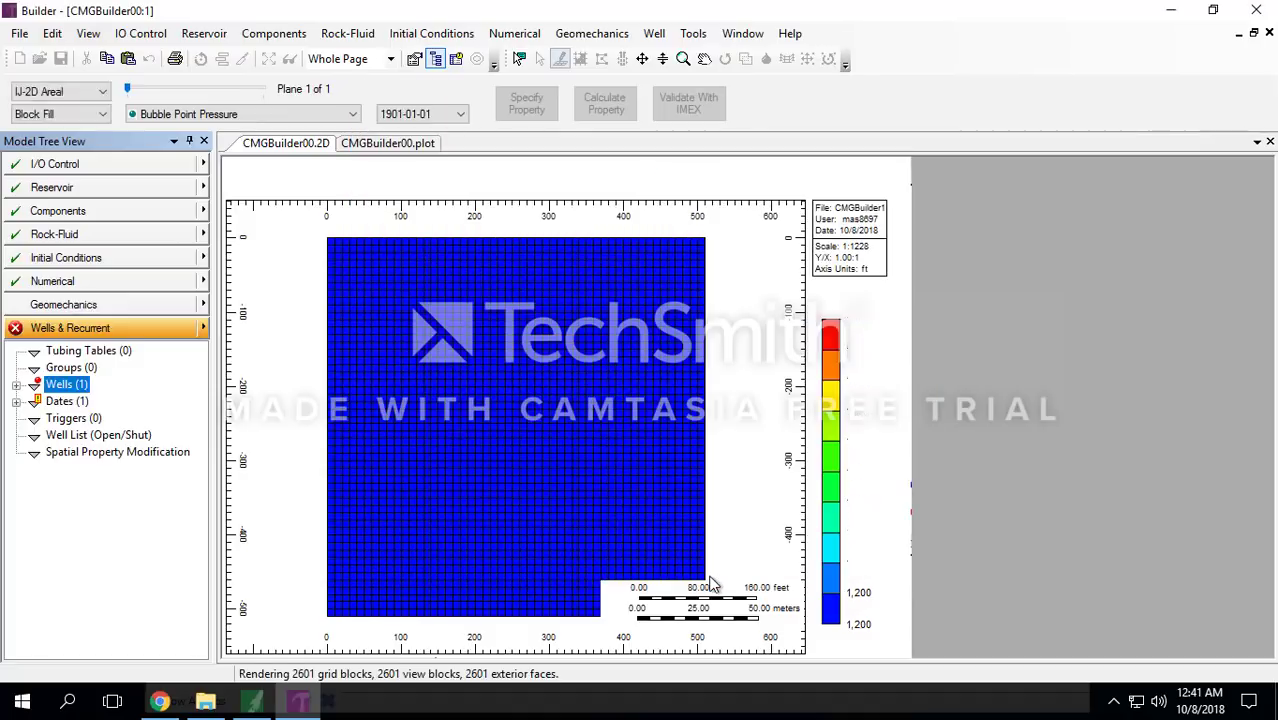
Step: Expand the well list and review the Producer well's event definition
left_click(17, 385)
left_click(35, 402)
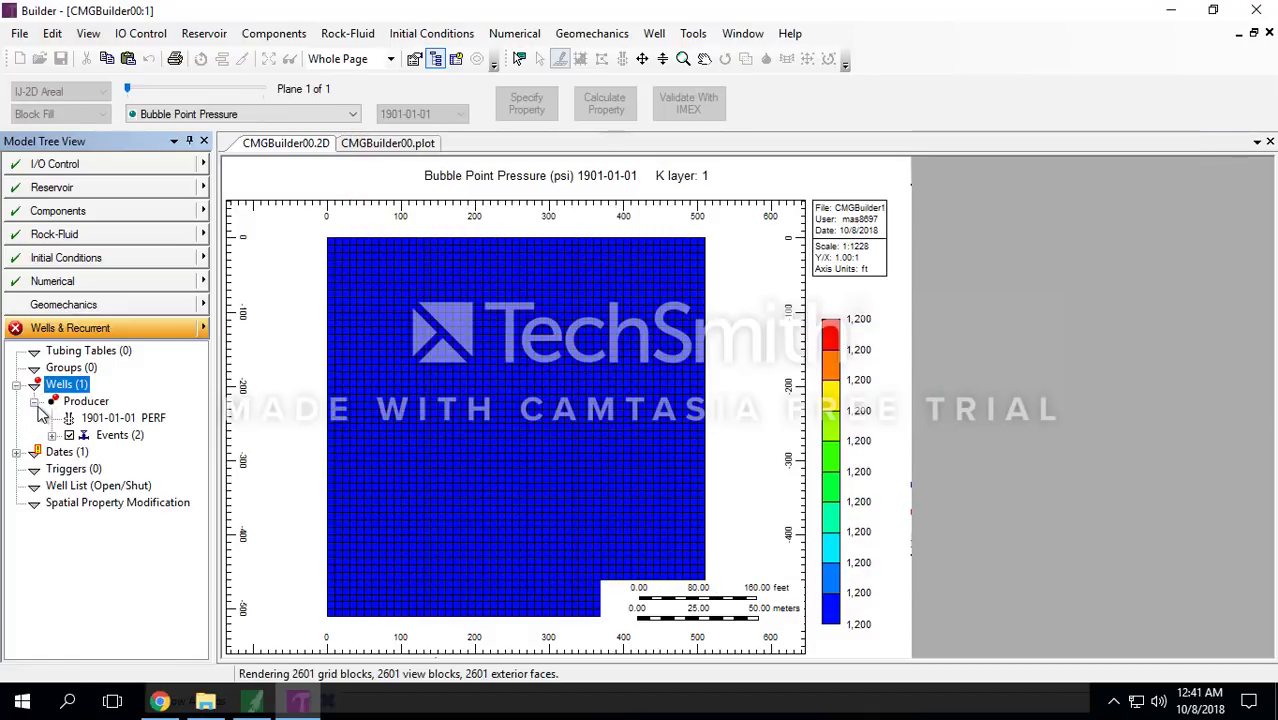
double_click(86, 401)
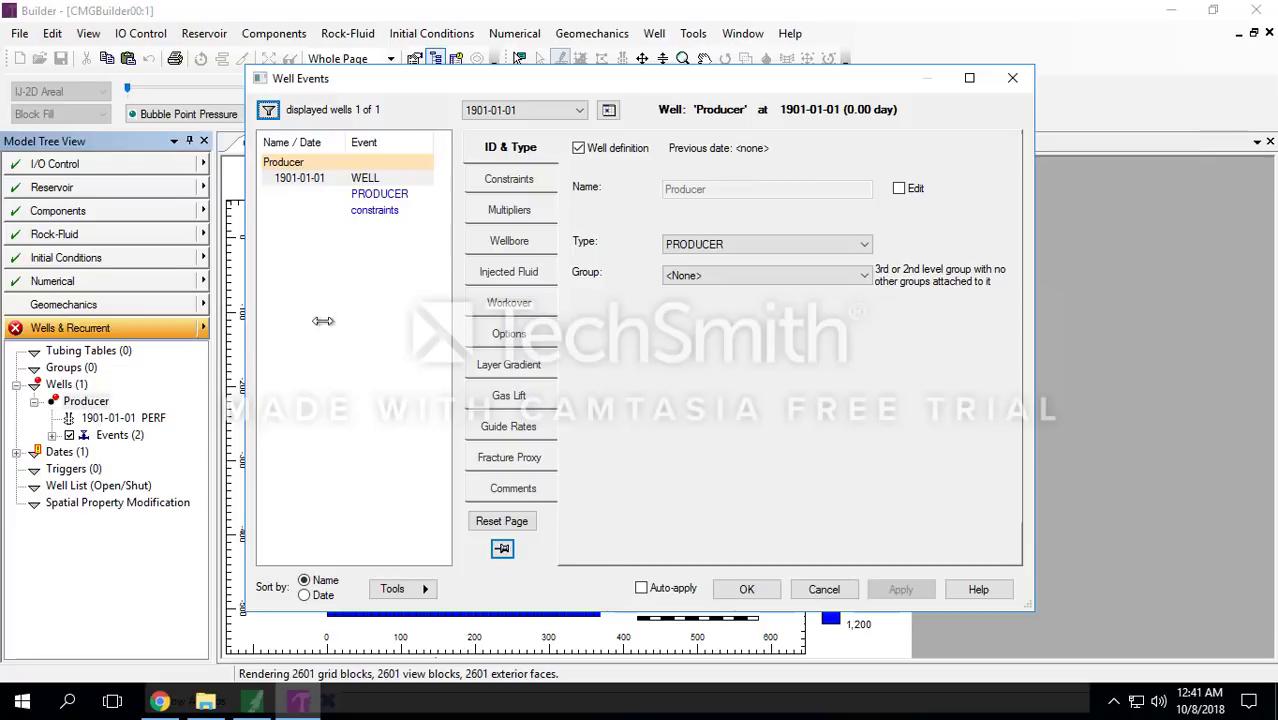
left_click(747, 589)
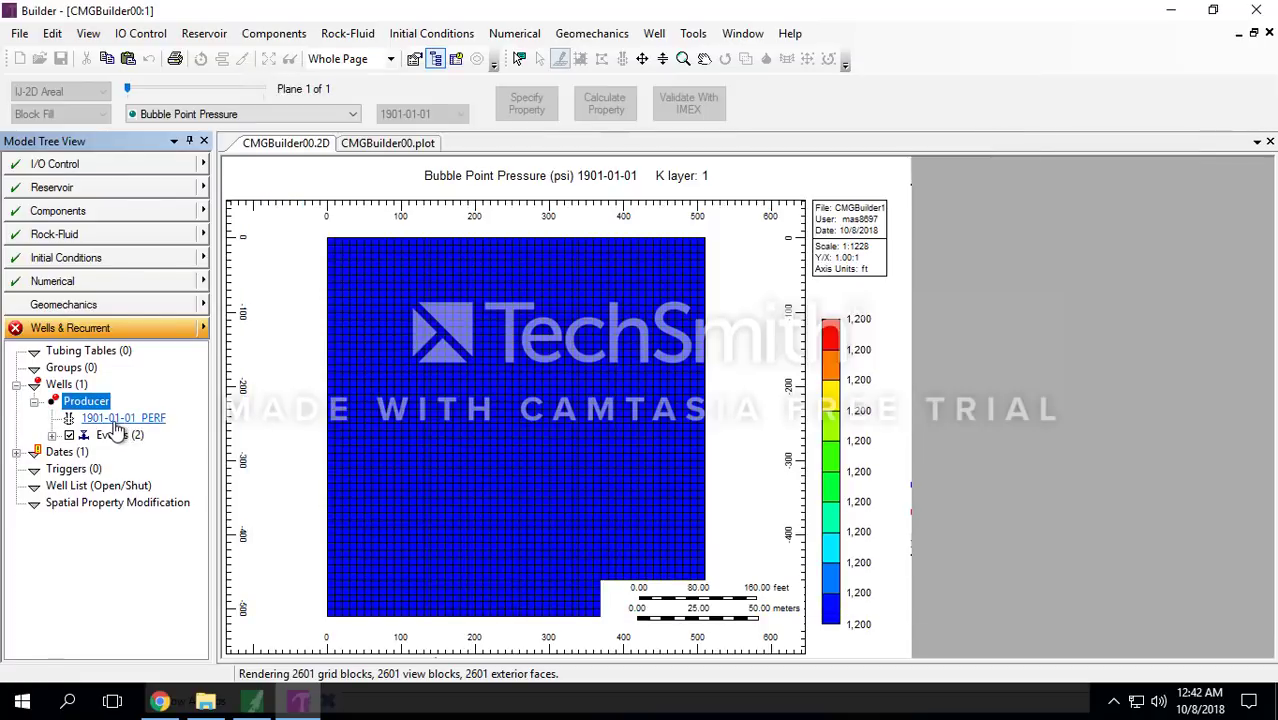
Step: Perforate the Producer well in grid block 25 25 1 by picking it on the areal grid, and apply the completion
double_click(118, 418)
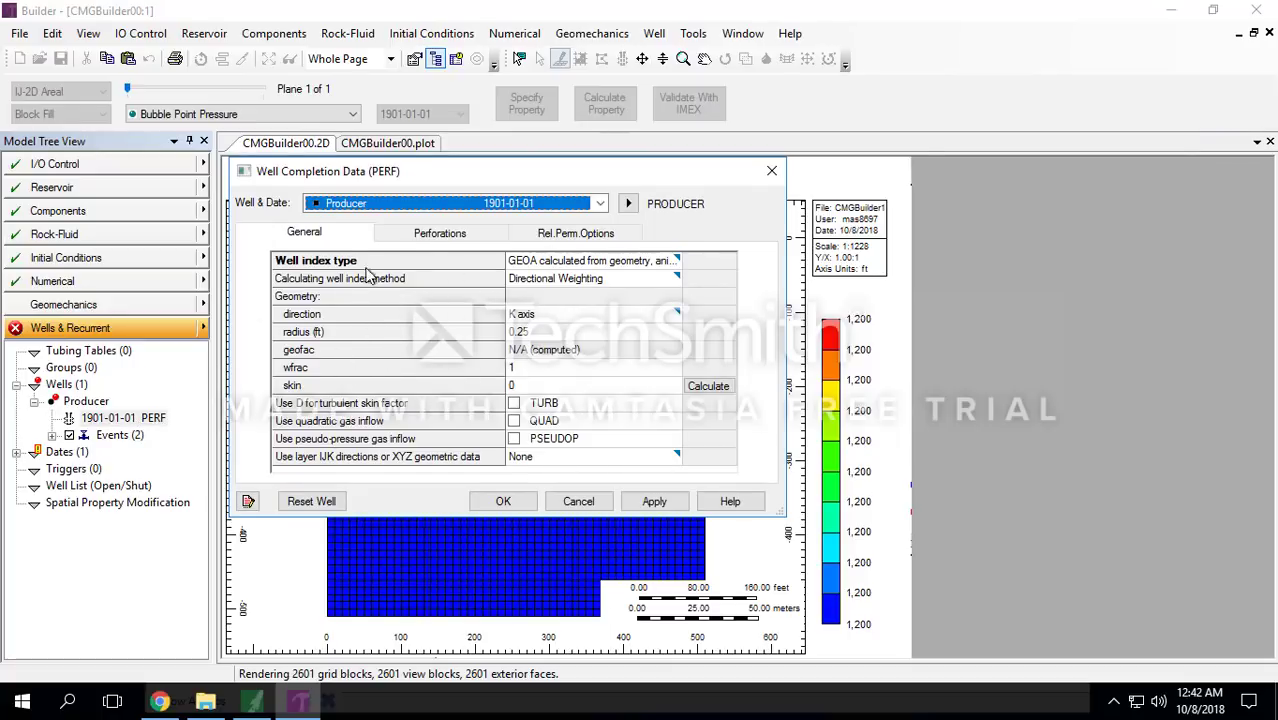
left_click(434, 238)
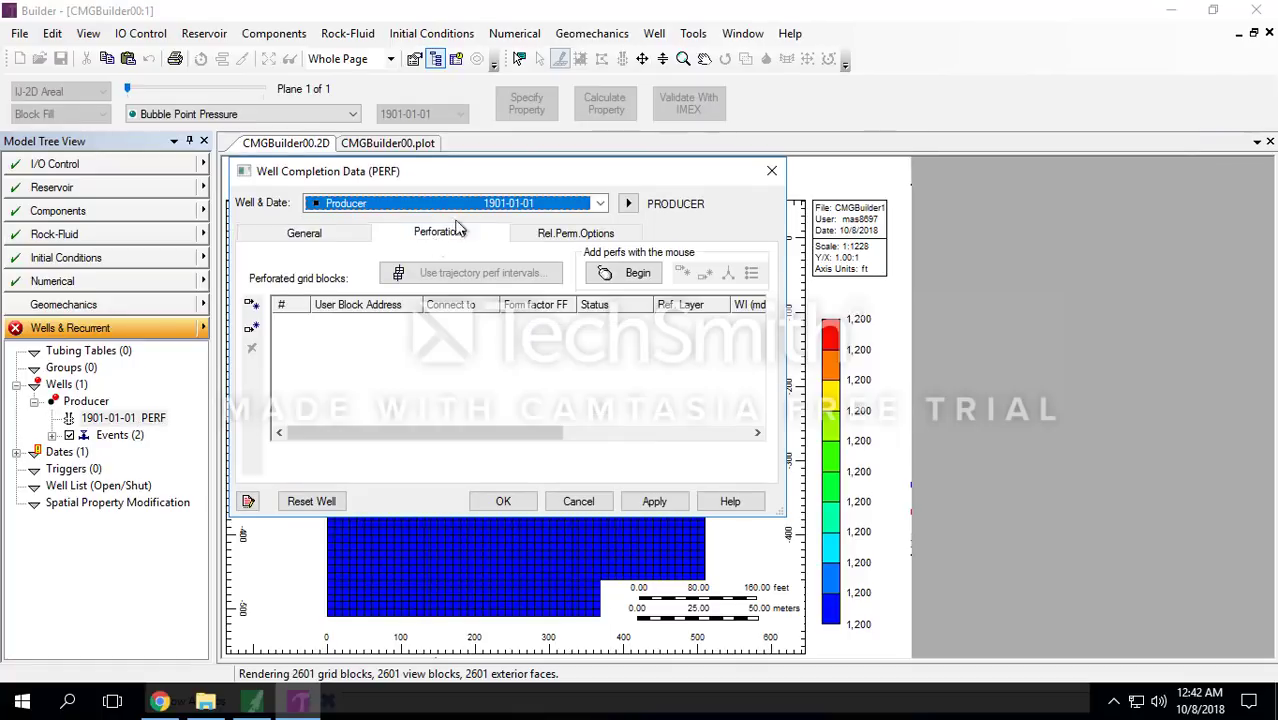
left_click_drag(506, 176, 928, 77)
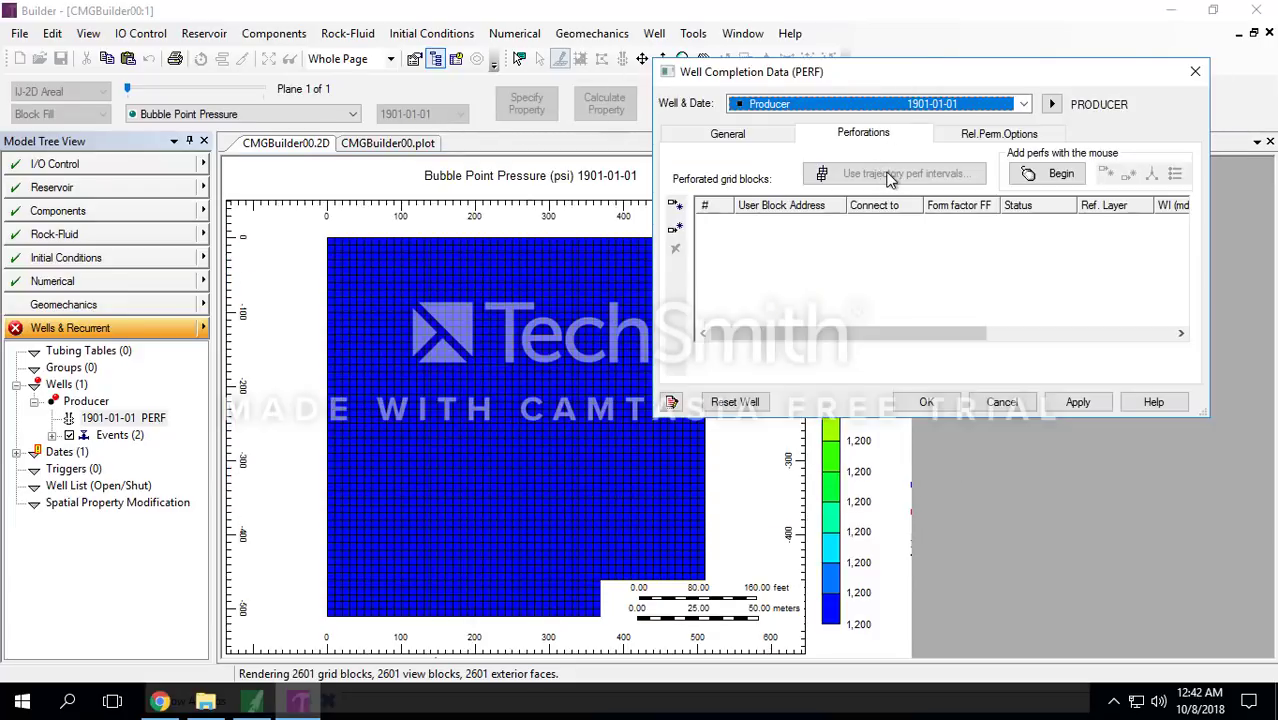
left_click(1048, 174)
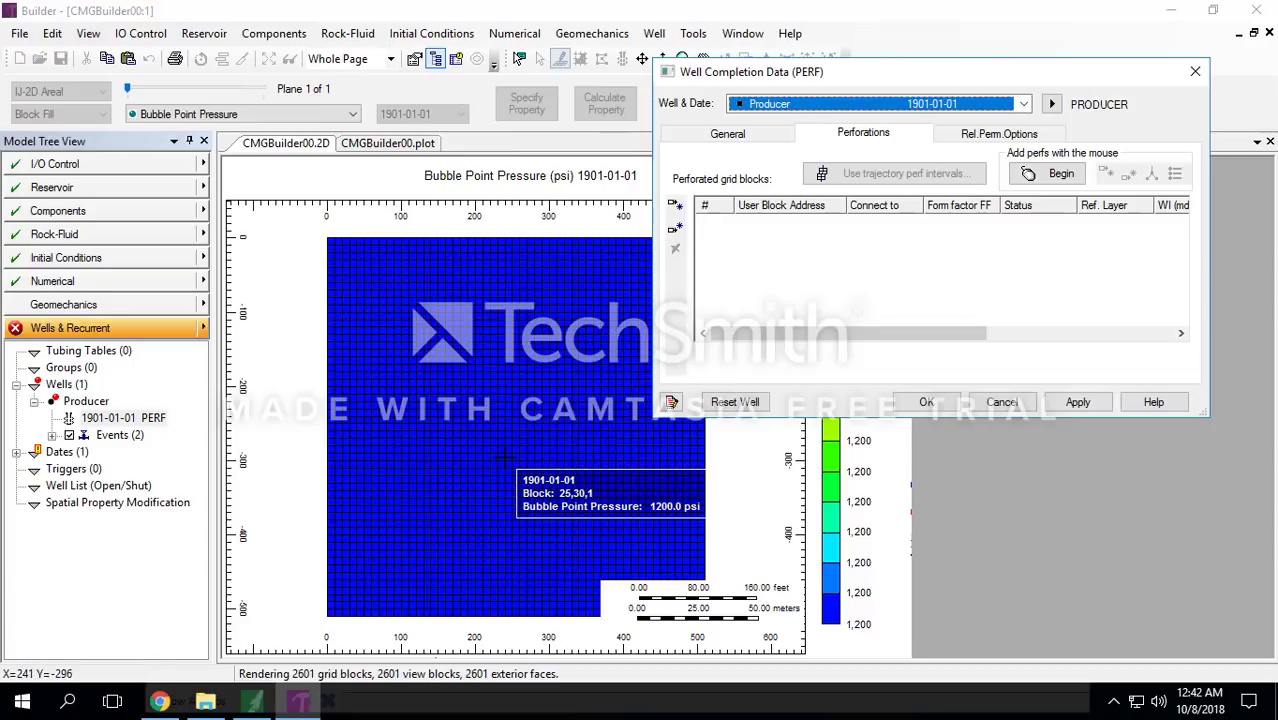
scroll(504, 458, "up", 3)
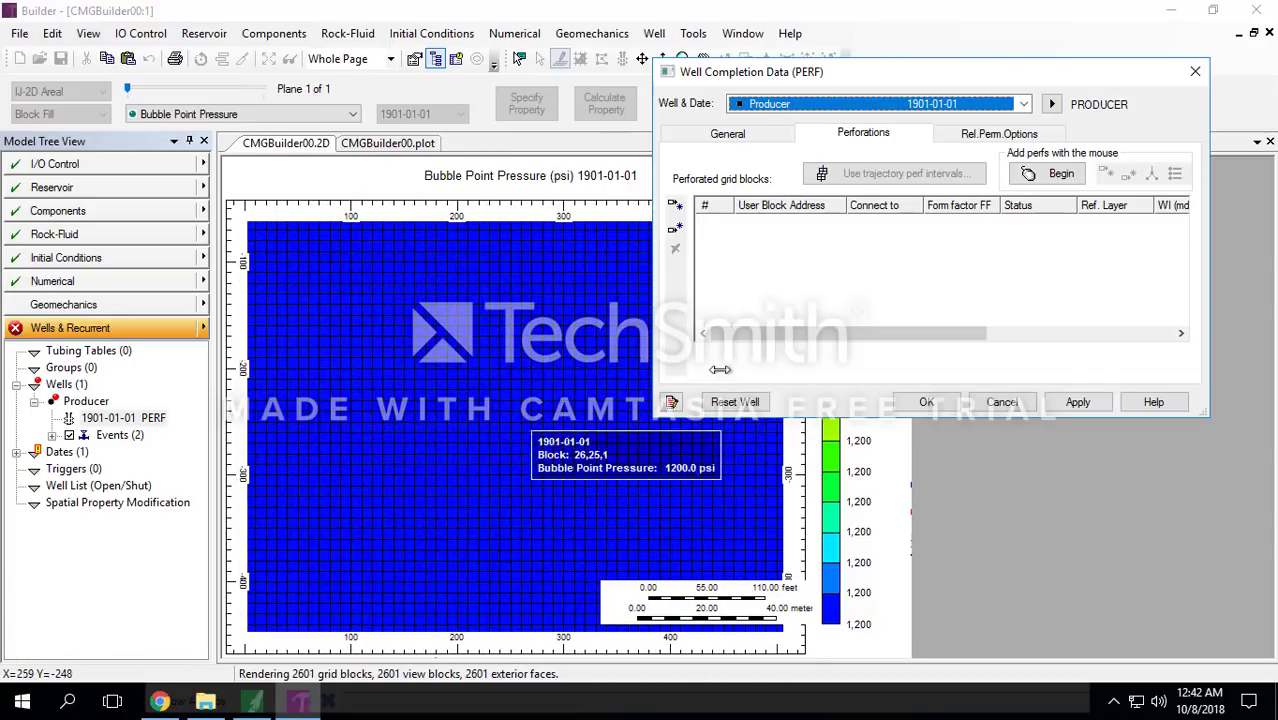
left_click(1050, 176)
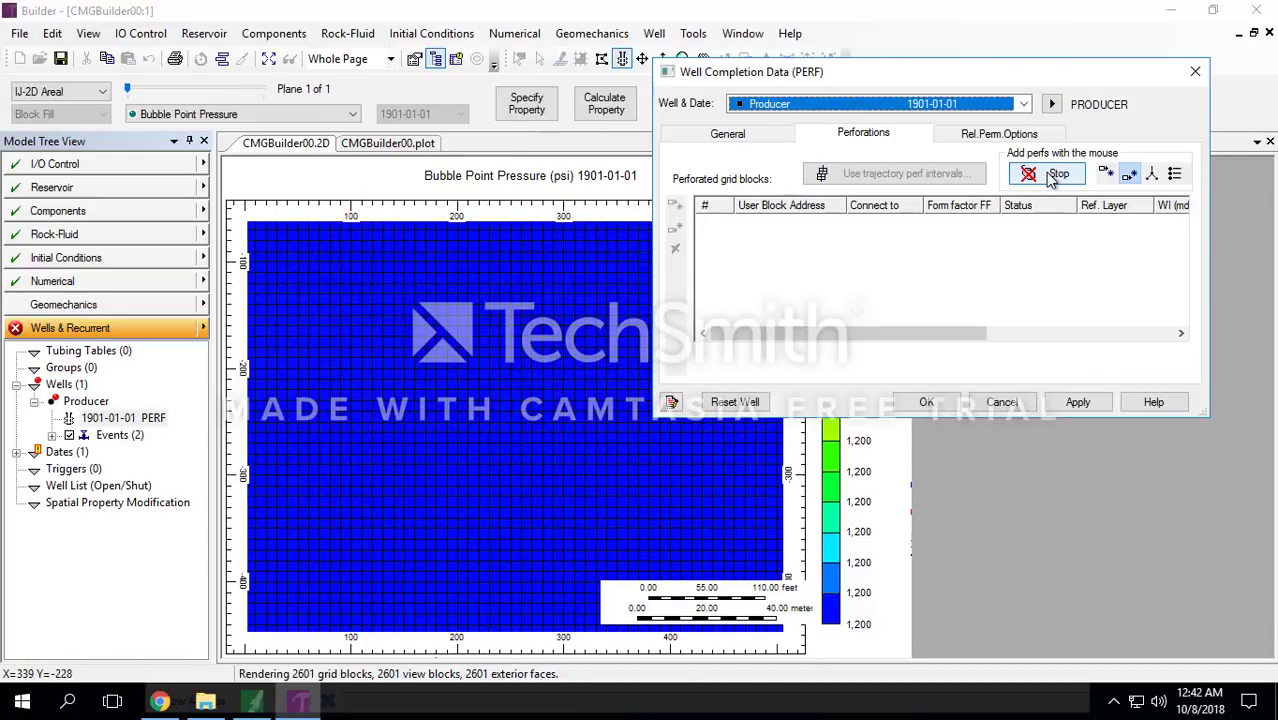
left_click(507, 412)
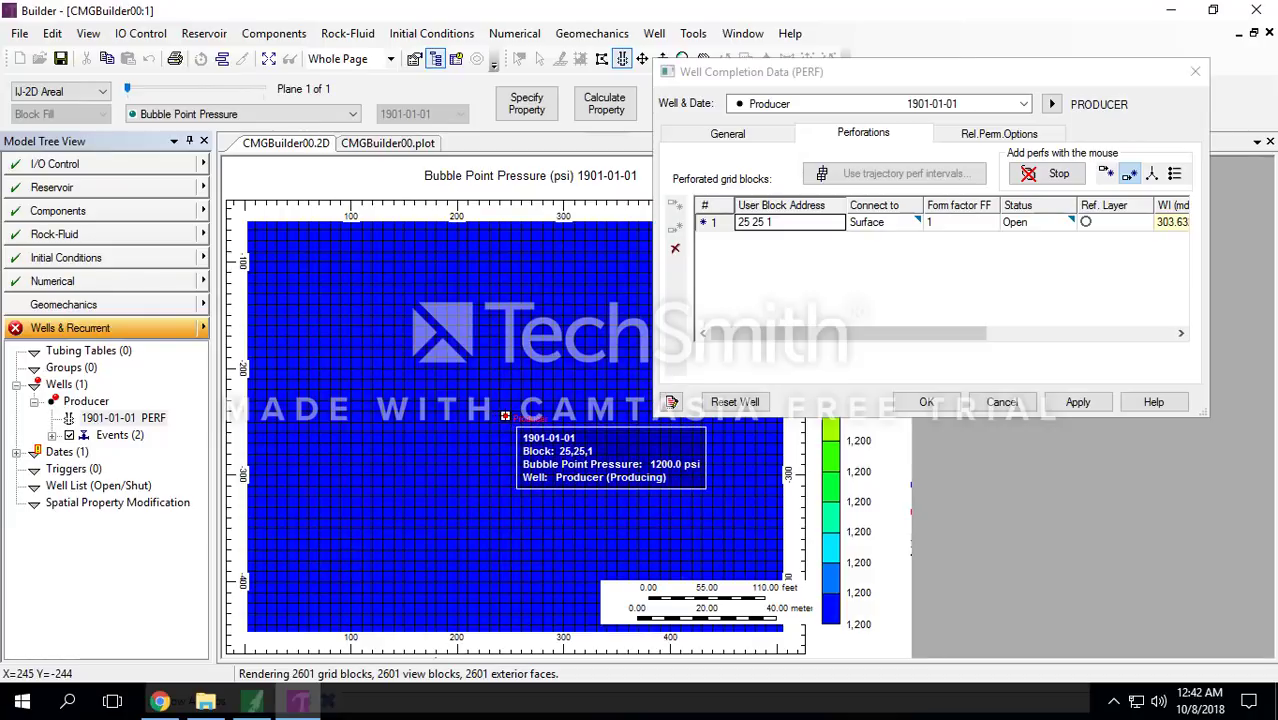
left_click(1058, 183)
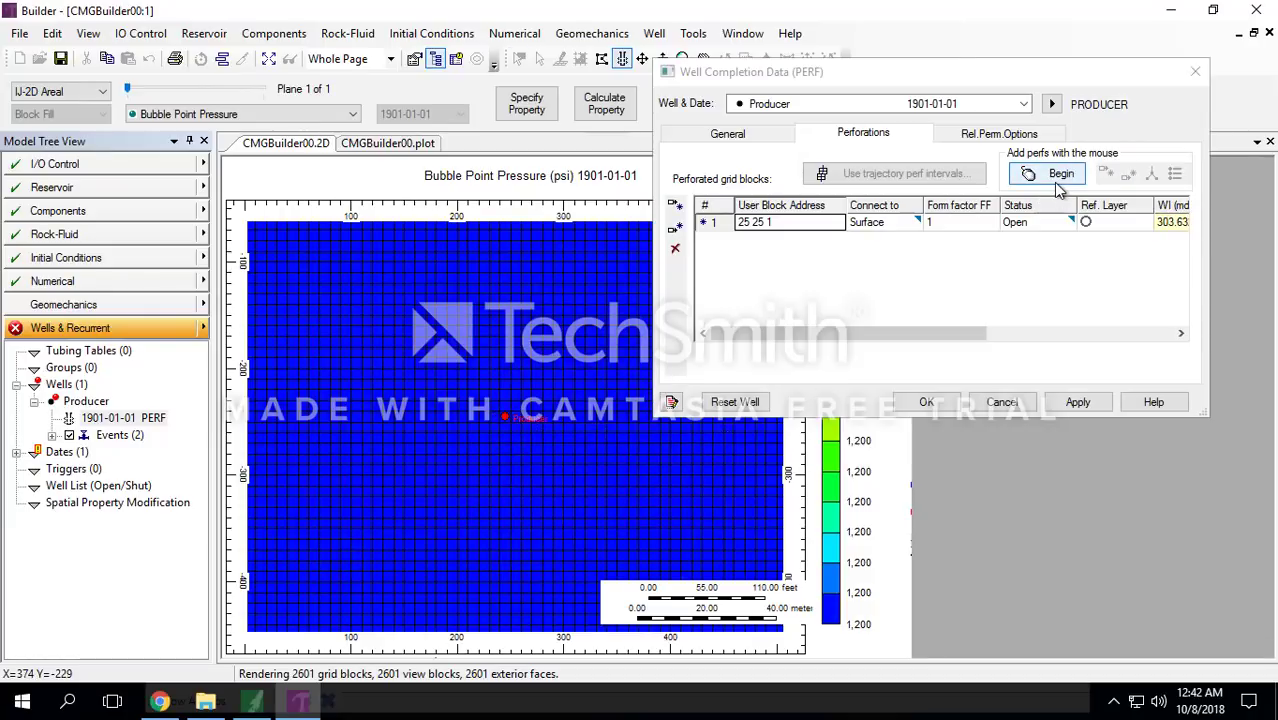
left_click(1067, 399)
left_click(927, 402)
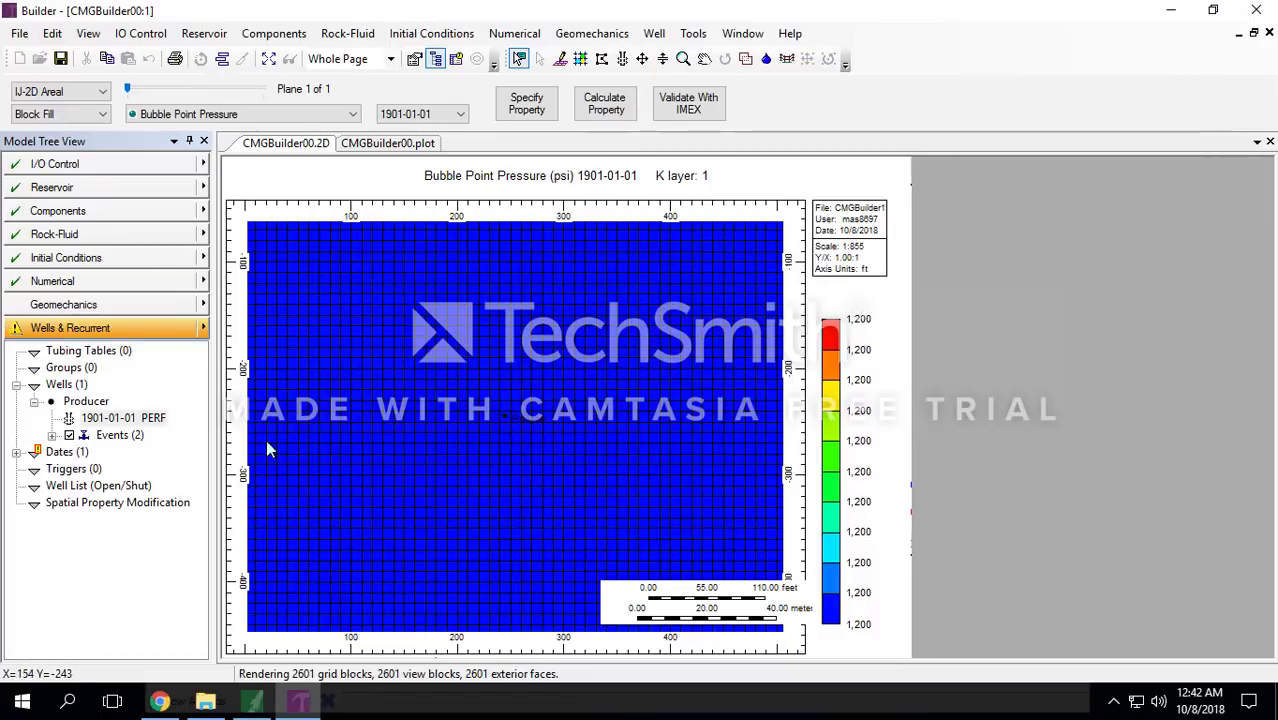
Step: Start adding a range of simulation dates and set its end date to 1903-01-01
left_click(16, 452)
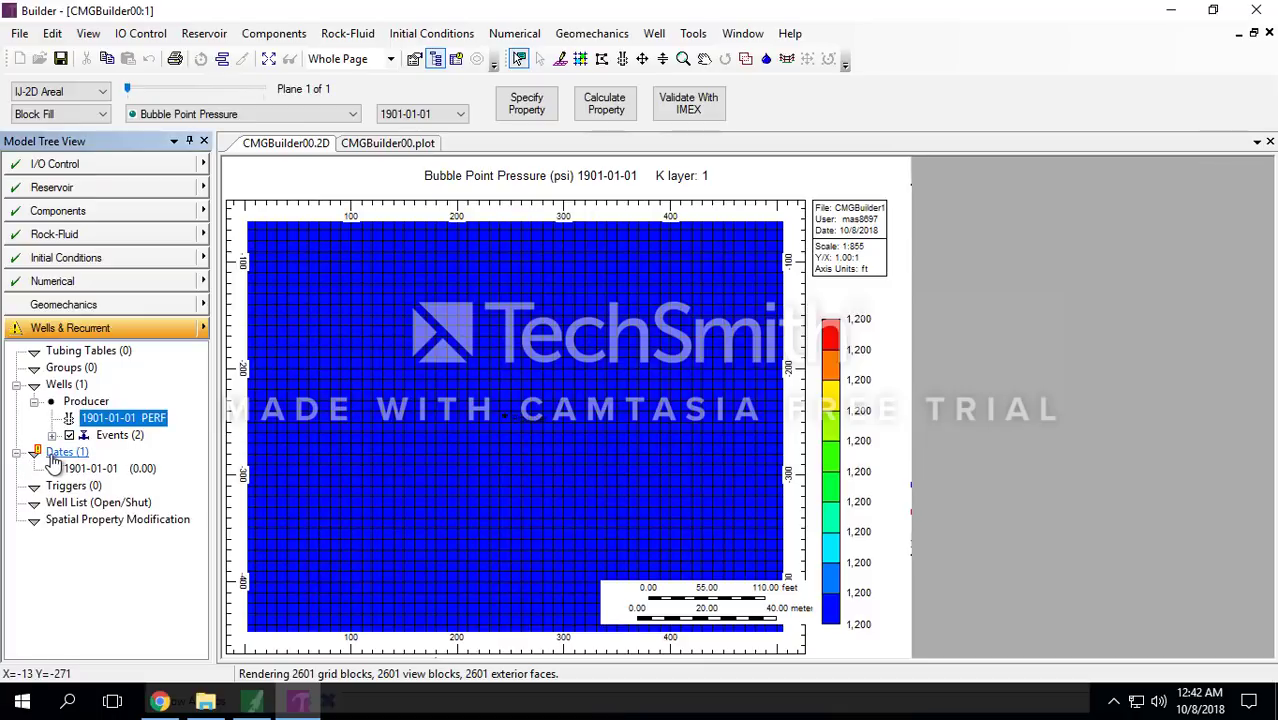
double_click(58, 453)
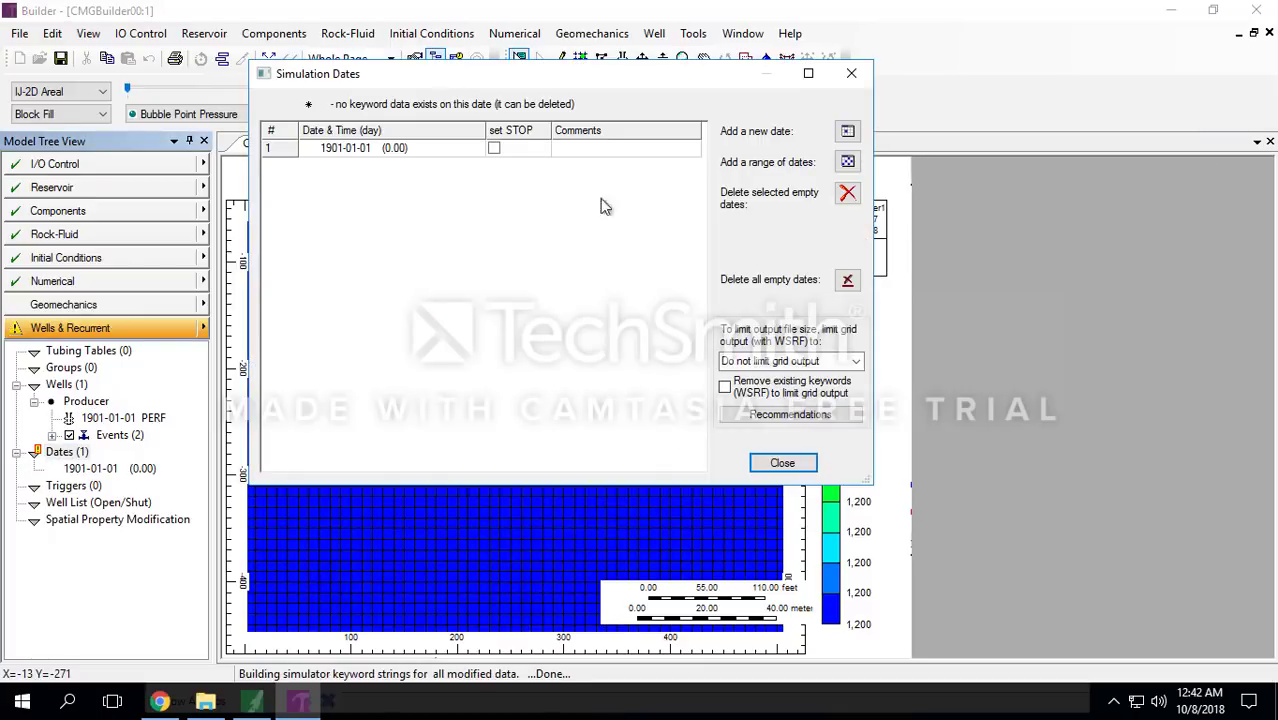
left_click(840, 164)
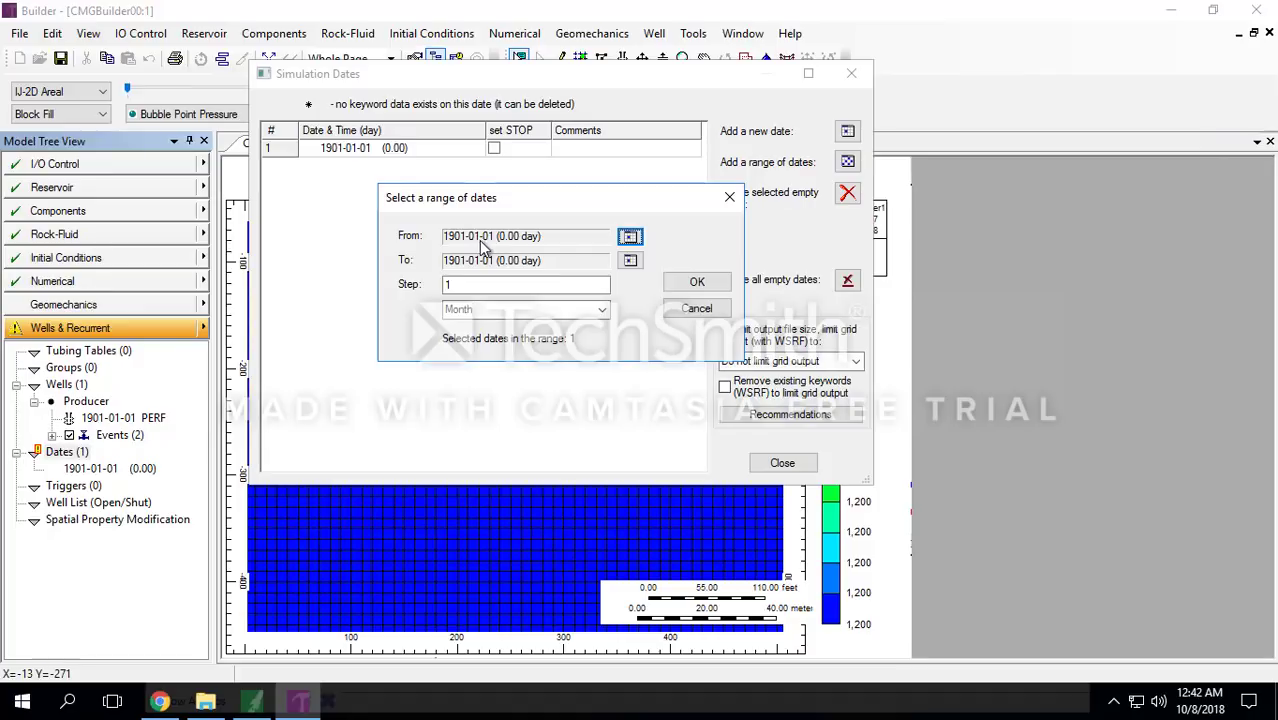
left_click(630, 261)
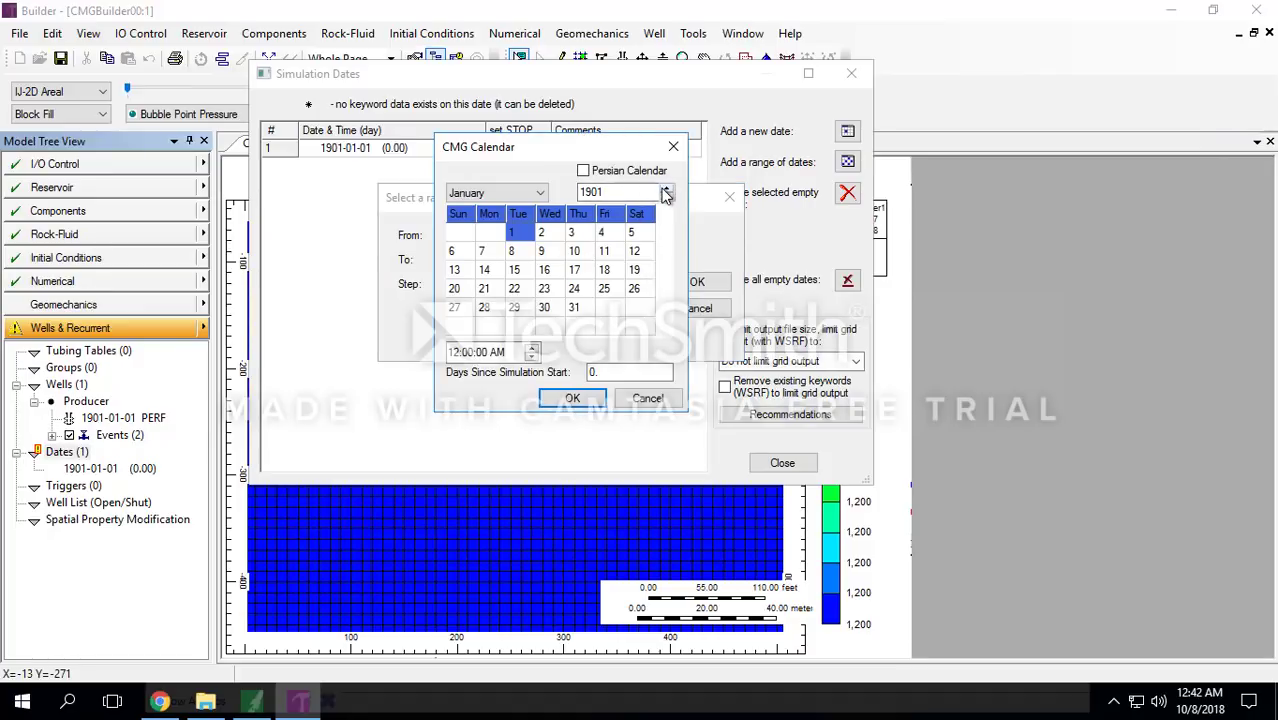
left_click(665, 191)
left_click(665, 191)
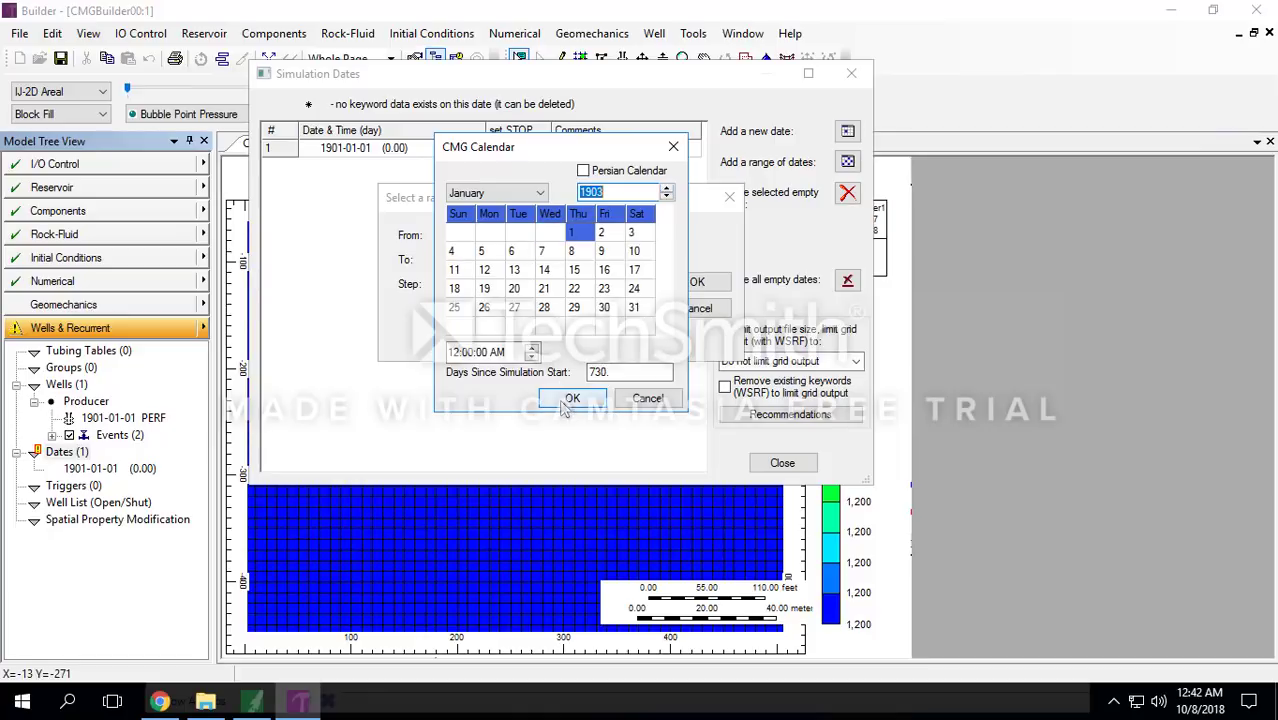
left_click(572, 398)
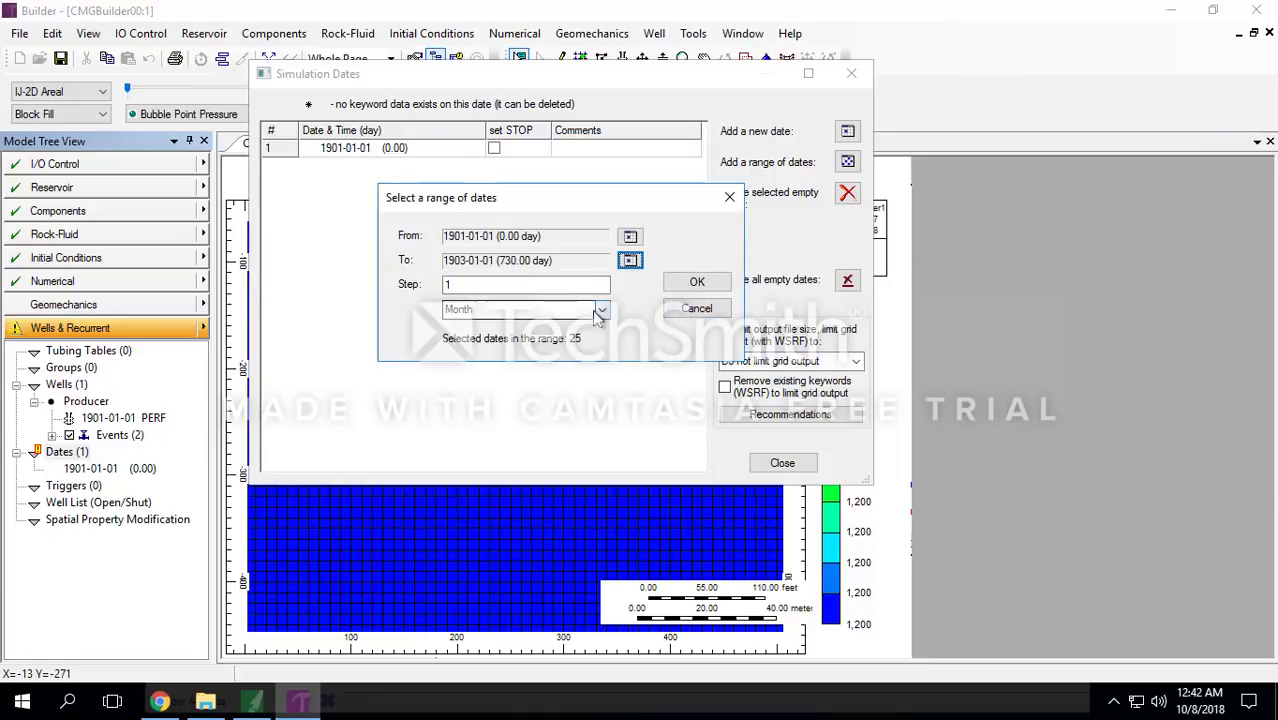
Step: Set the date range's step unit to Day, add the dates, and collapse the Dates and Wells lists
left_click(601, 312)
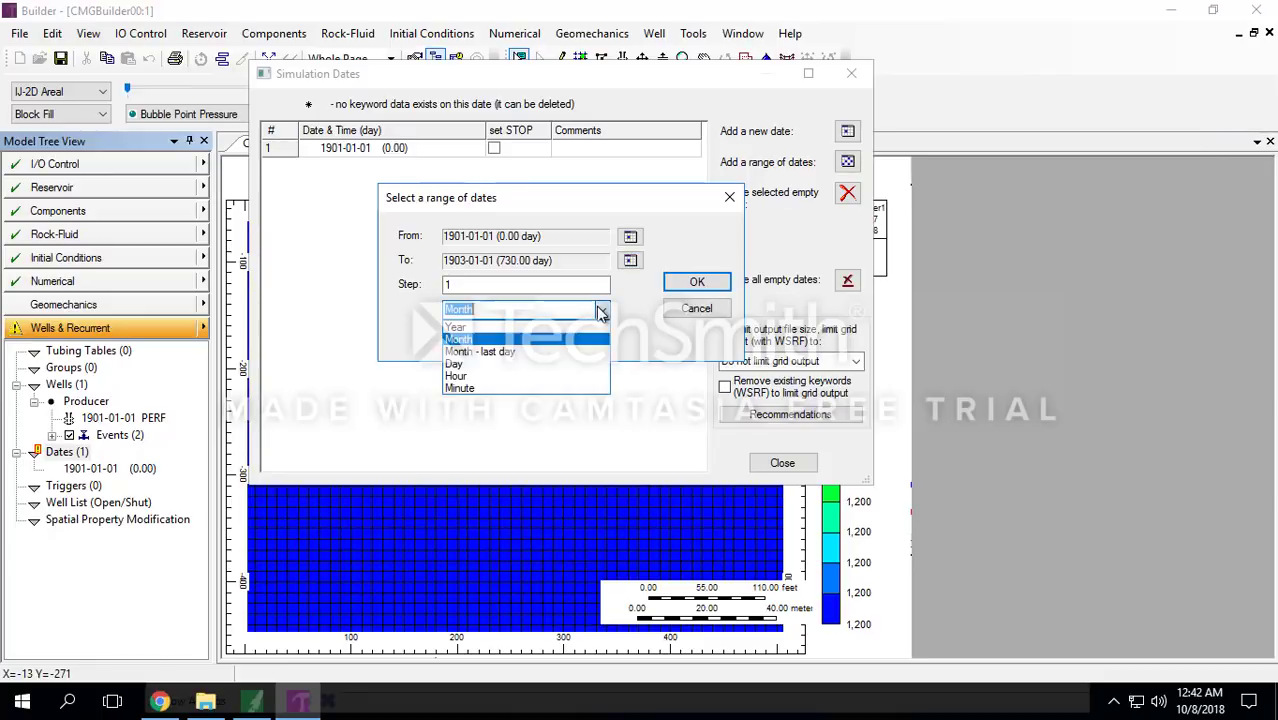
left_click(495, 364)
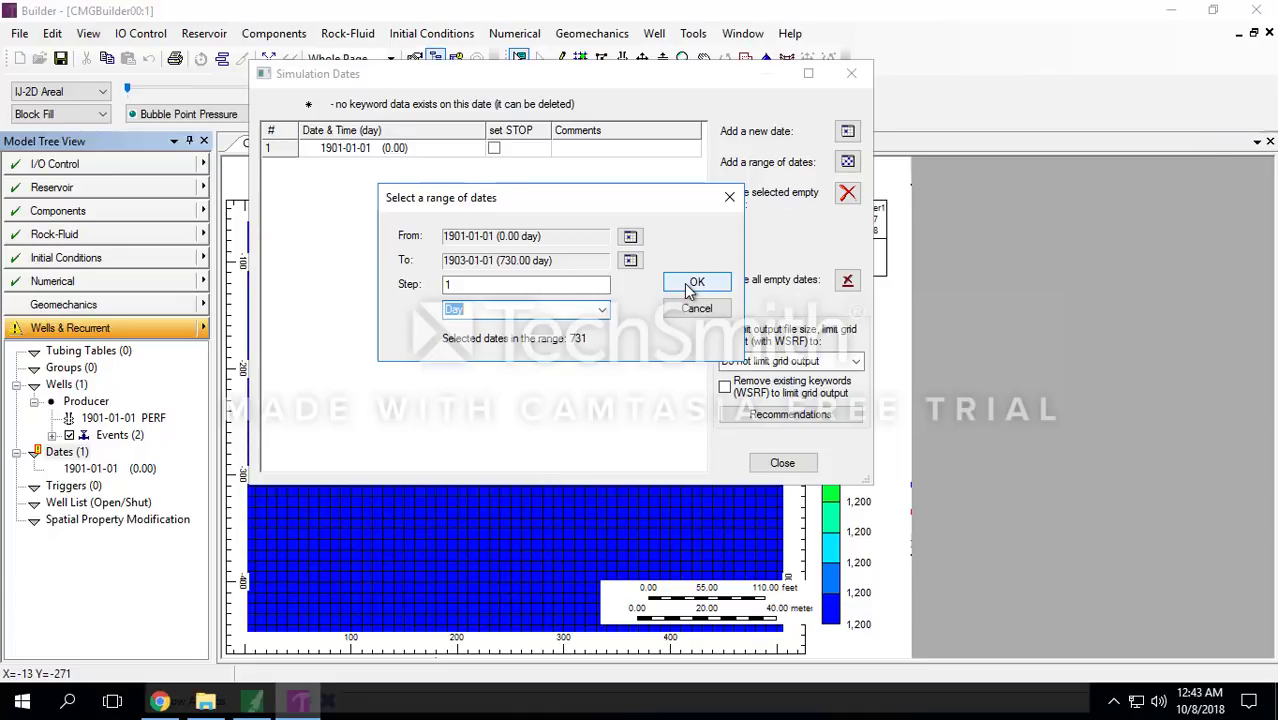
left_click(689, 288)
left_click(634, 322)
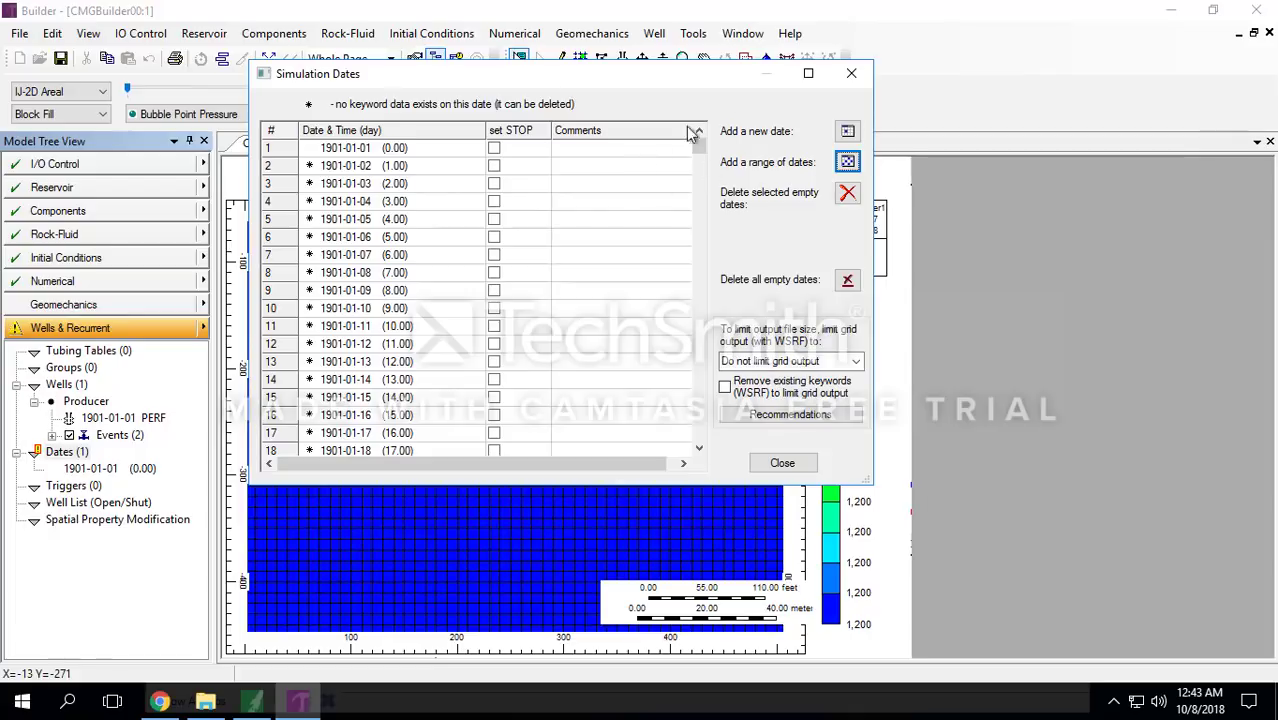
mouse_move(703, 148)
left_mouse_down()
mouse_move(690, 496)
mouse_move(701, 145)
left_mouse_up()
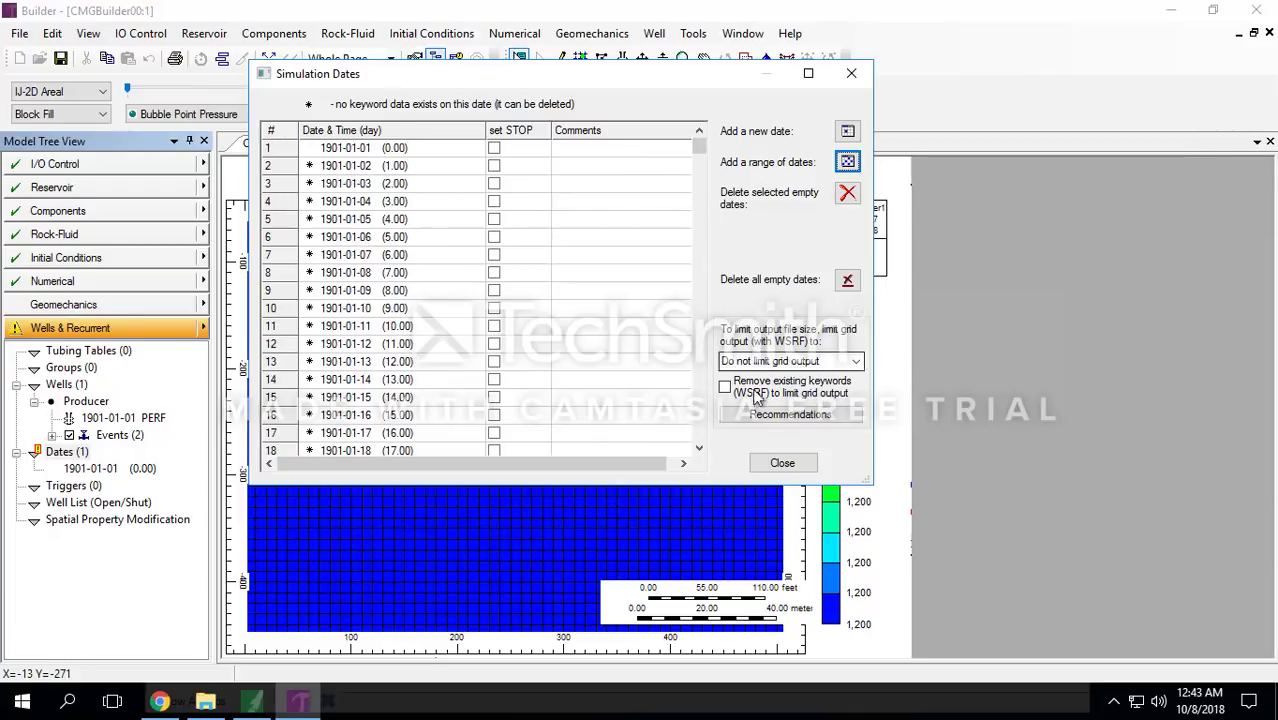
left_click(783, 463)
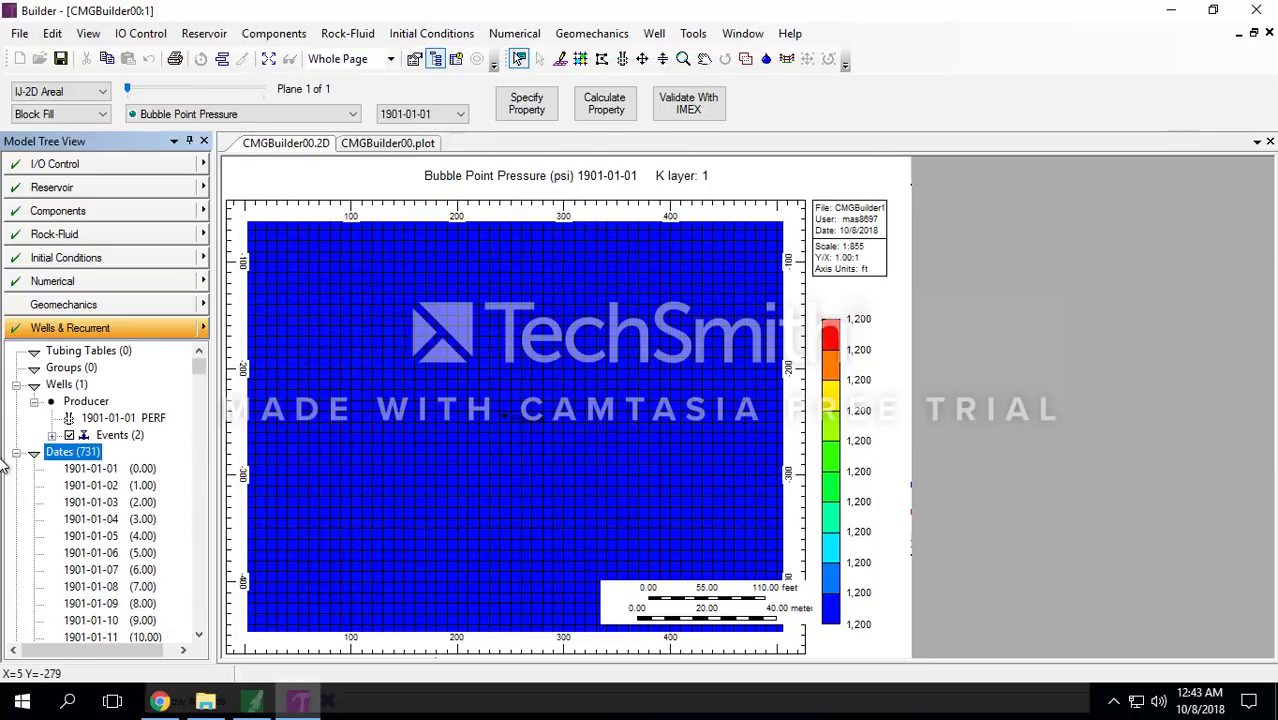
left_click(24, 453)
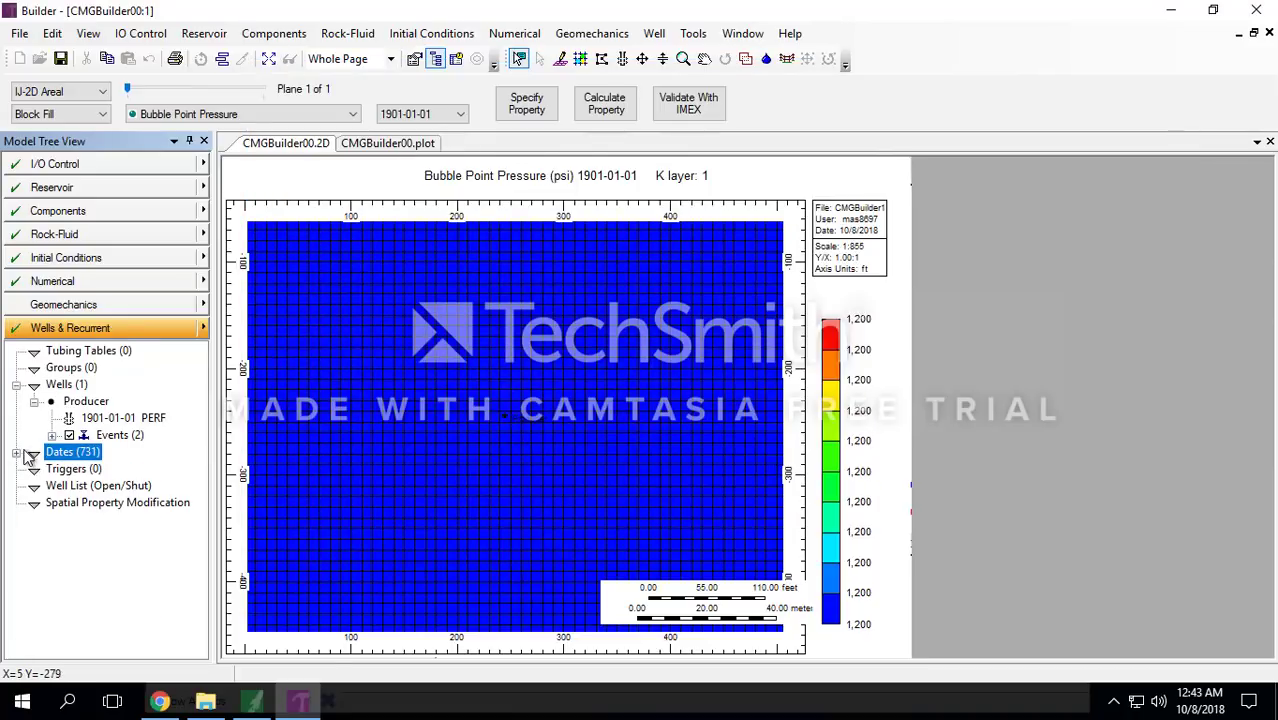
left_click(16, 384)
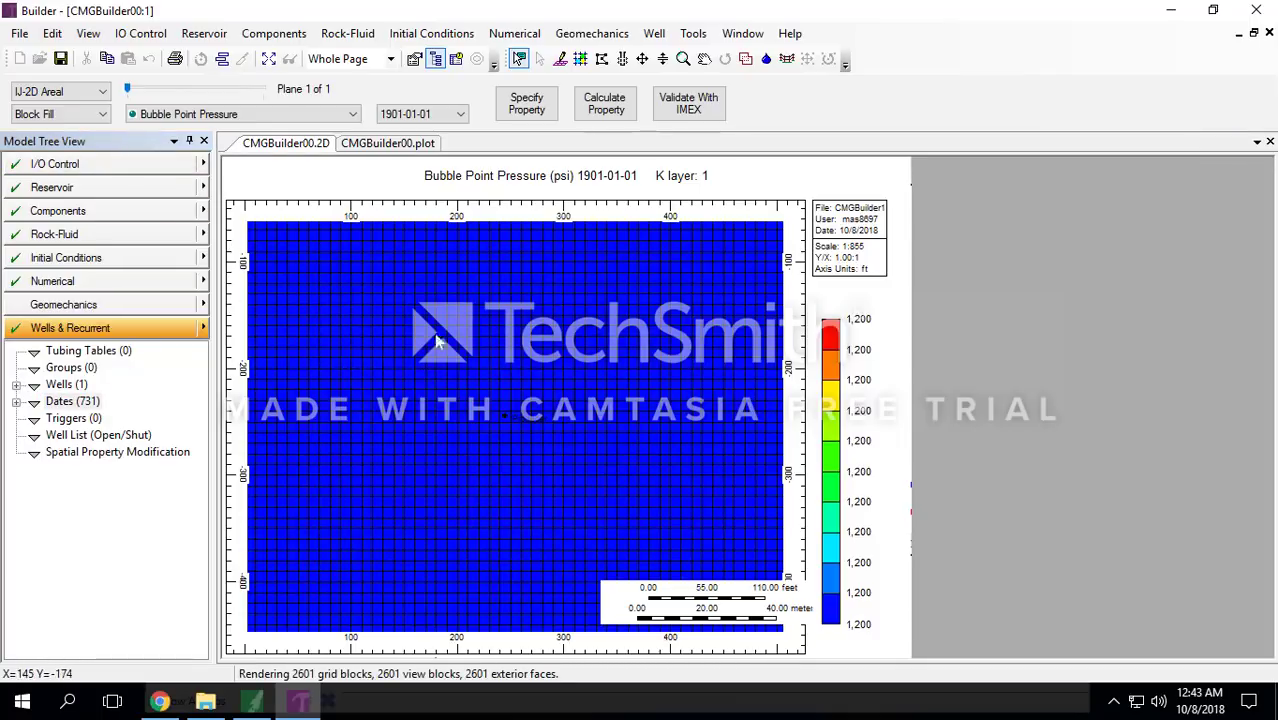
Step: Display the reservoir in the 3D View and rotate it to inspect the grid and the well
left_click(62, 91)
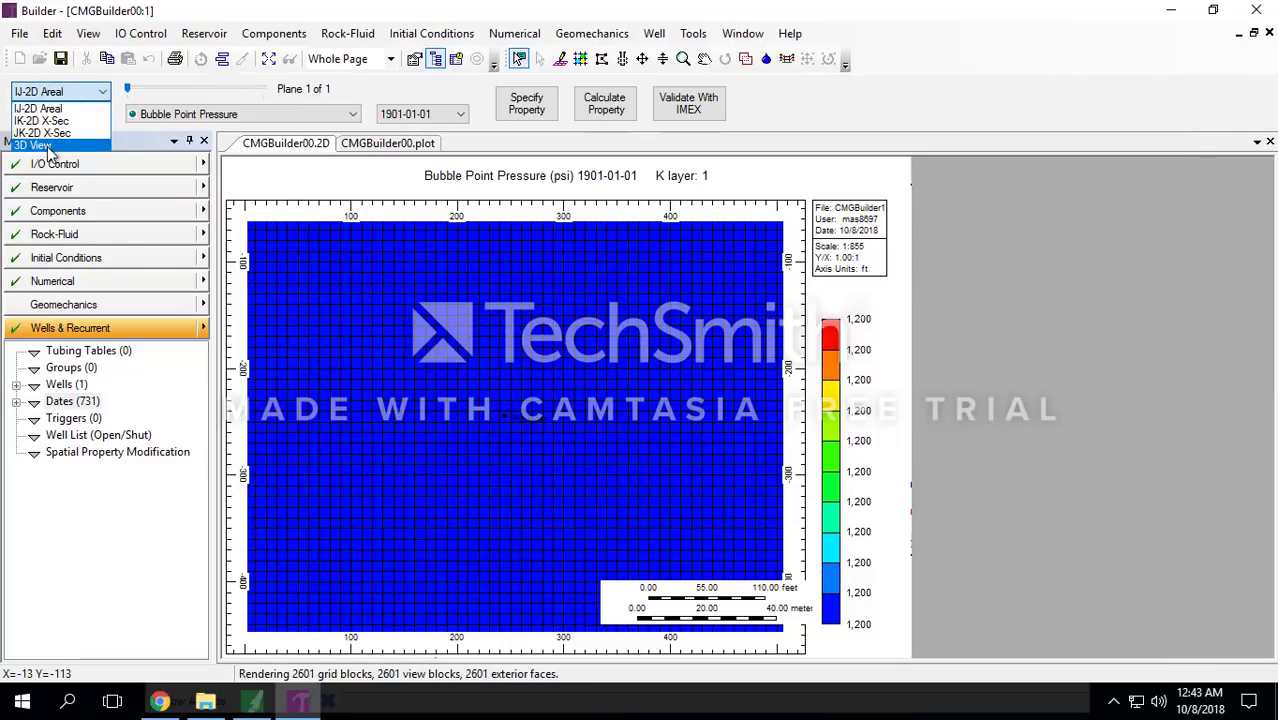
left_click(36, 145)
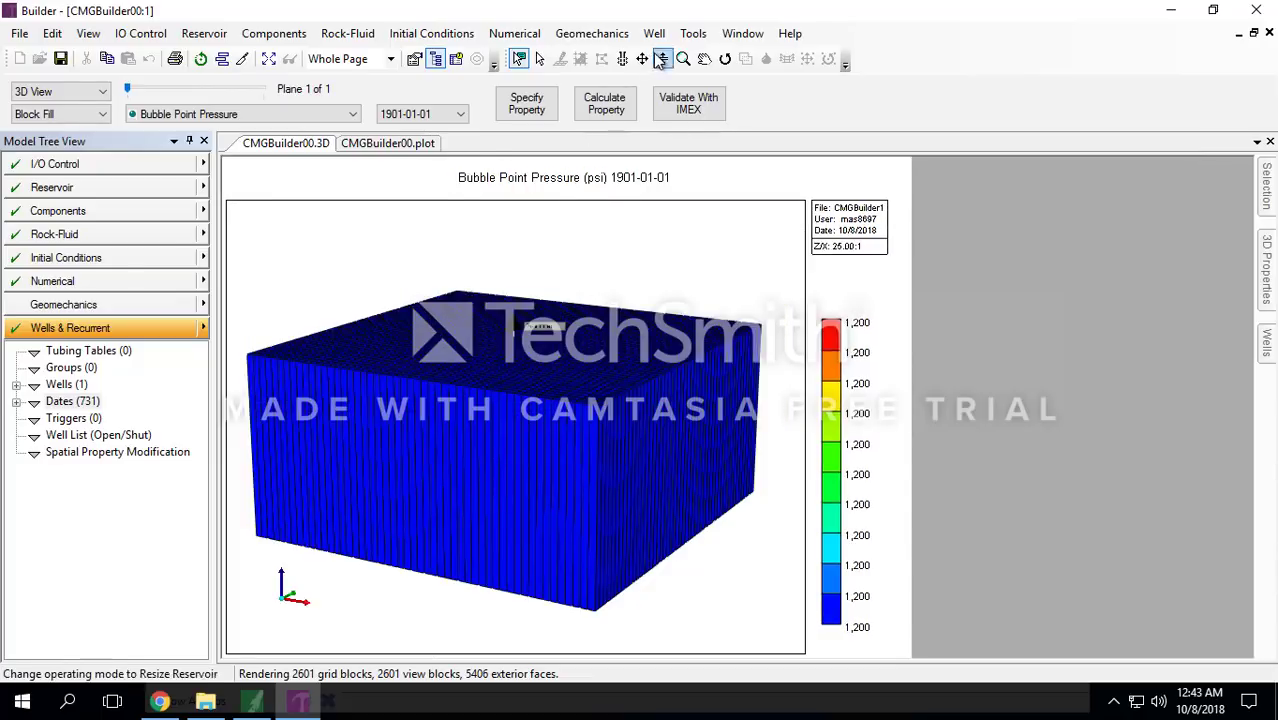
left_click(724, 60)
left_click_drag(408, 362, 508, 362)
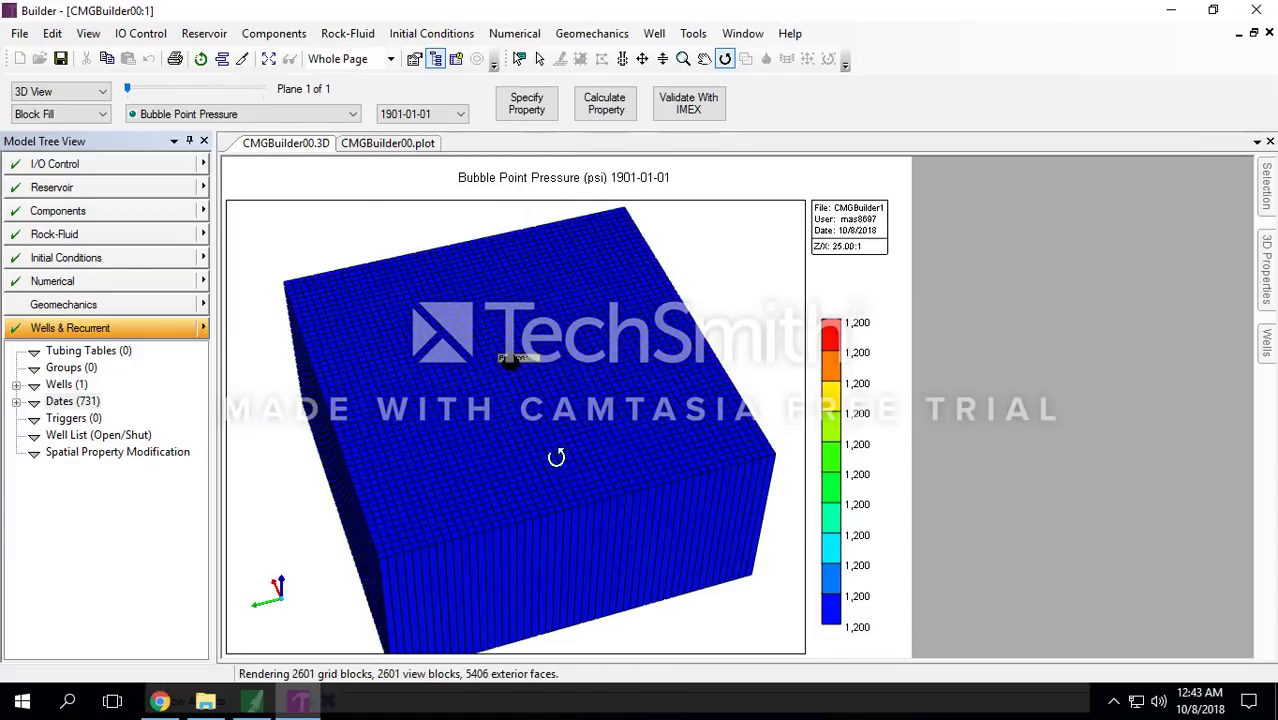
left_click_drag(556, 457, 668, 252)
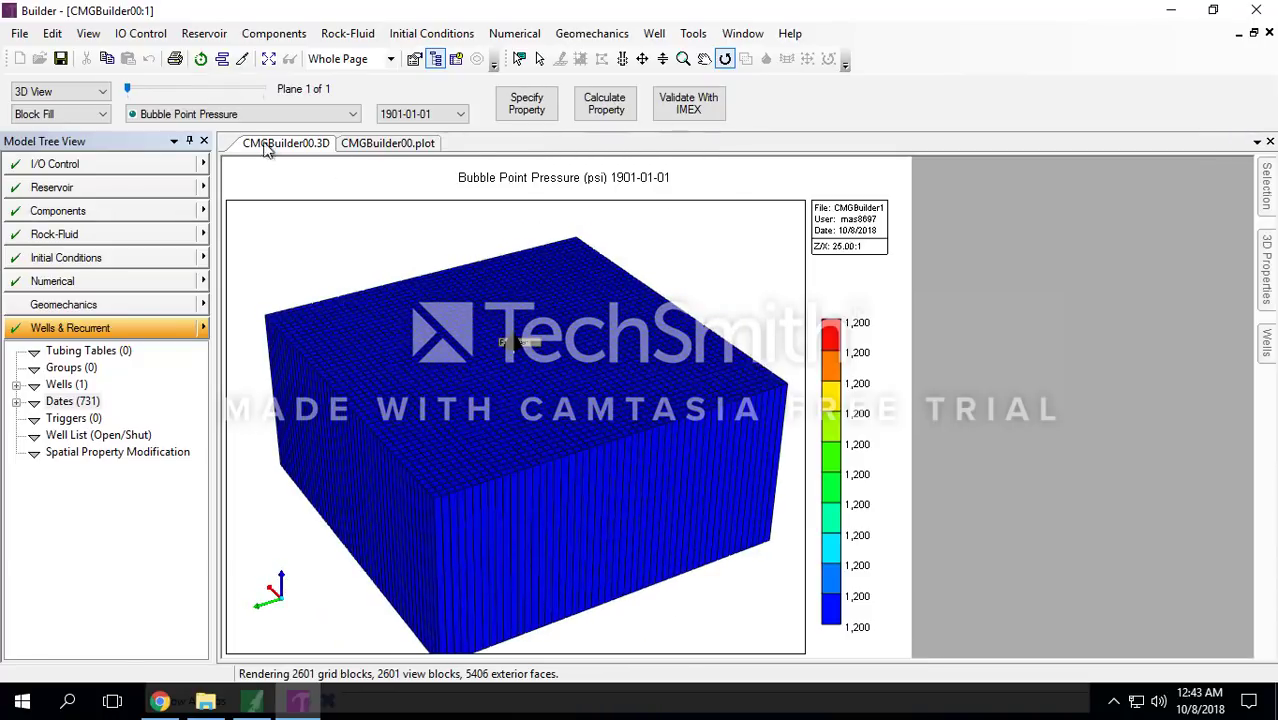
Step: Start validation with IMEX and save the dataset as CMGHW4BlackOil.dat in the New Reservoir CMG HW4 folder
left_click(676, 118)
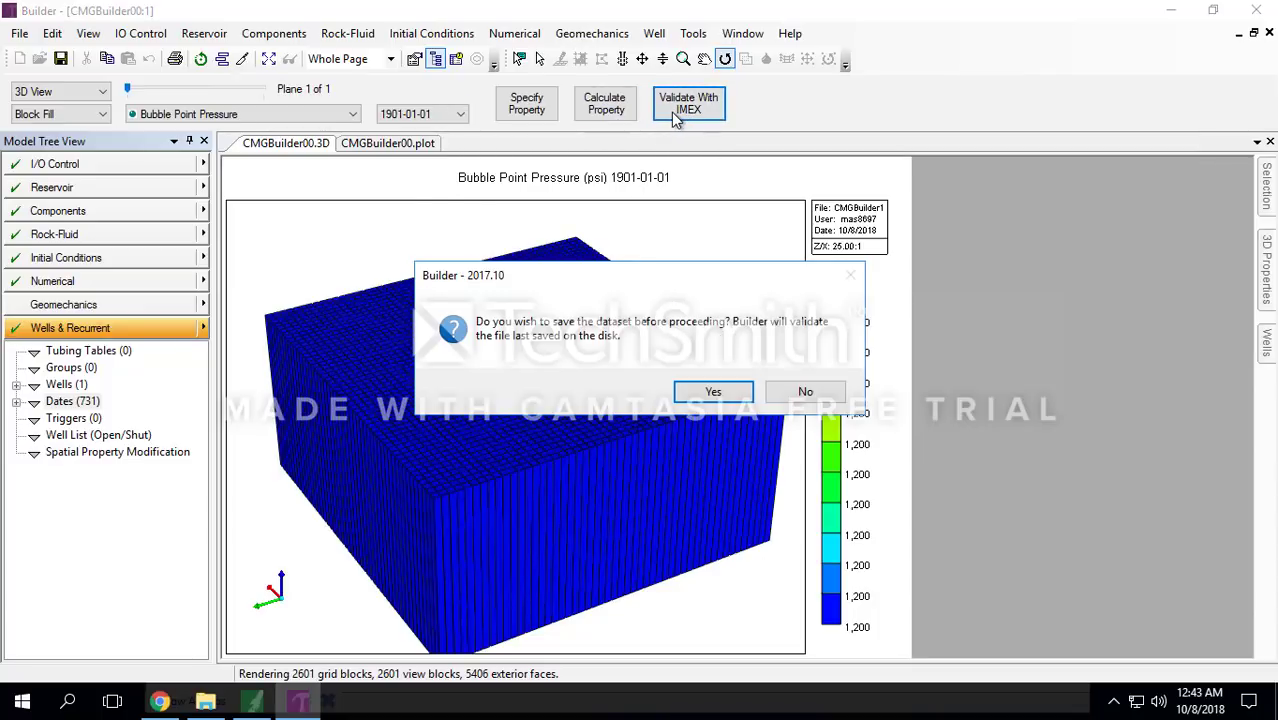
left_click(698, 397)
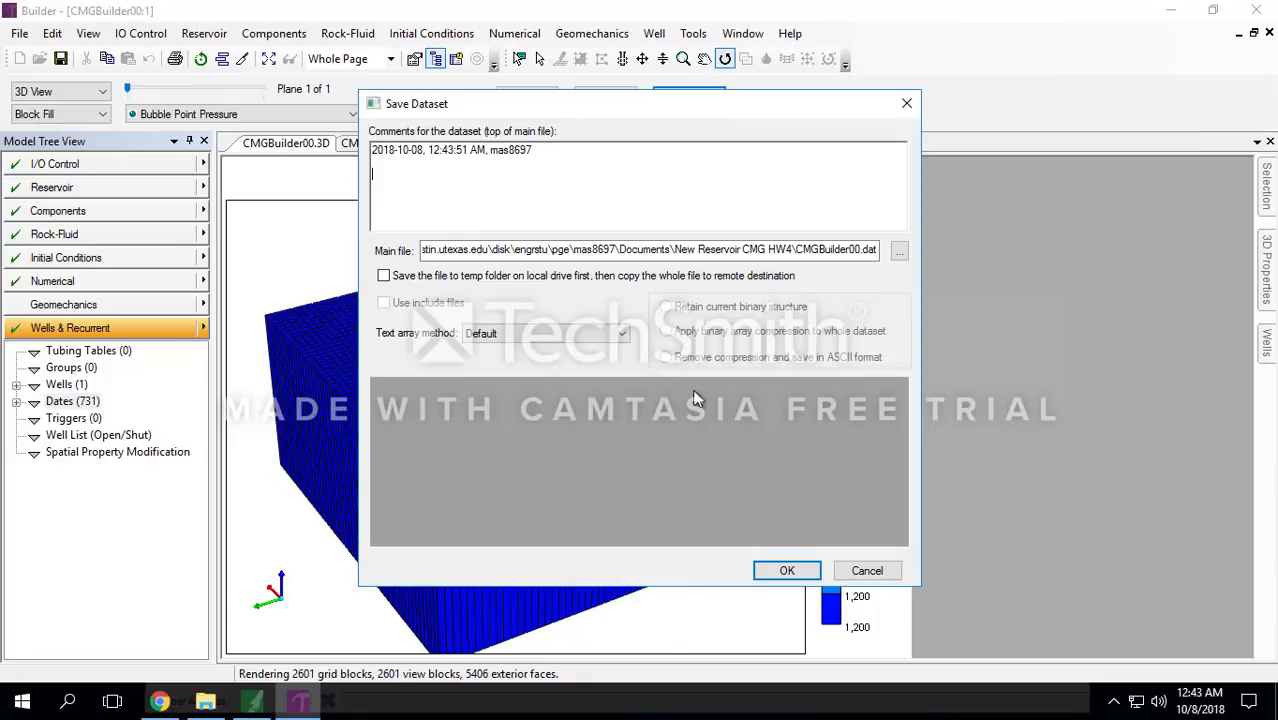
left_click_drag(792, 250, 859, 251)
left_click(811, 248)
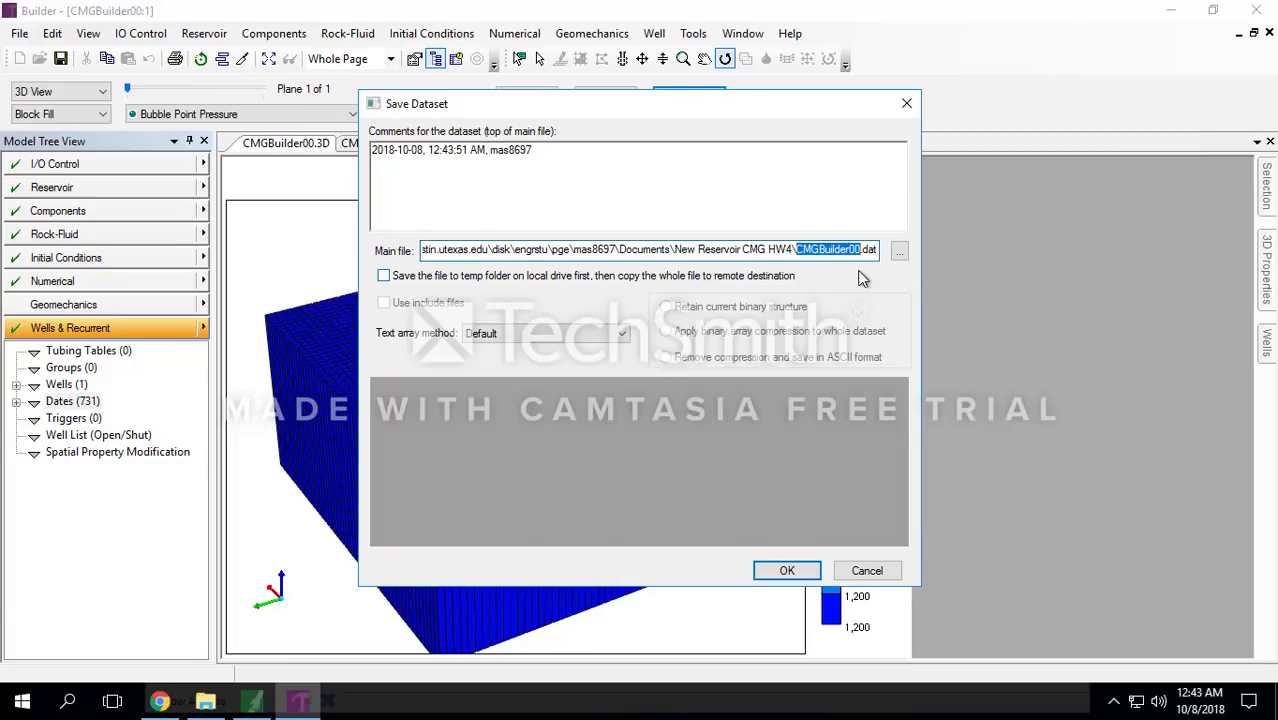
type("CMG")
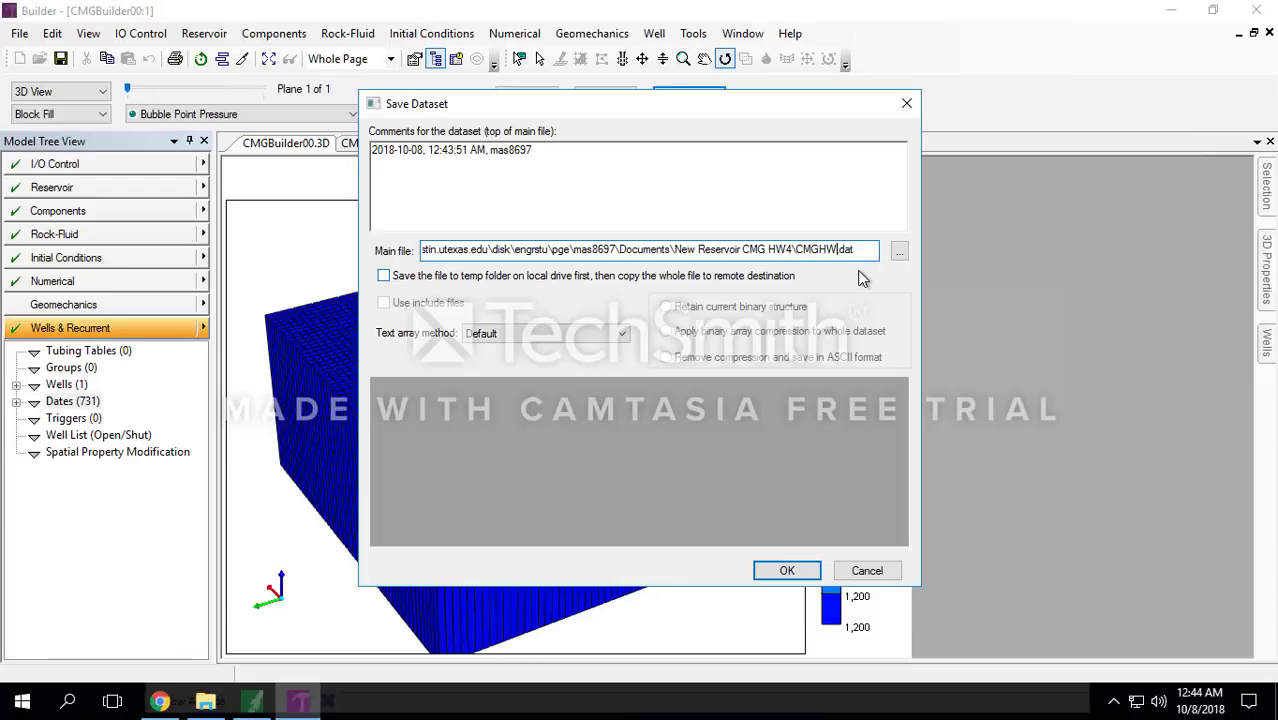
type("HW4BlackOil")
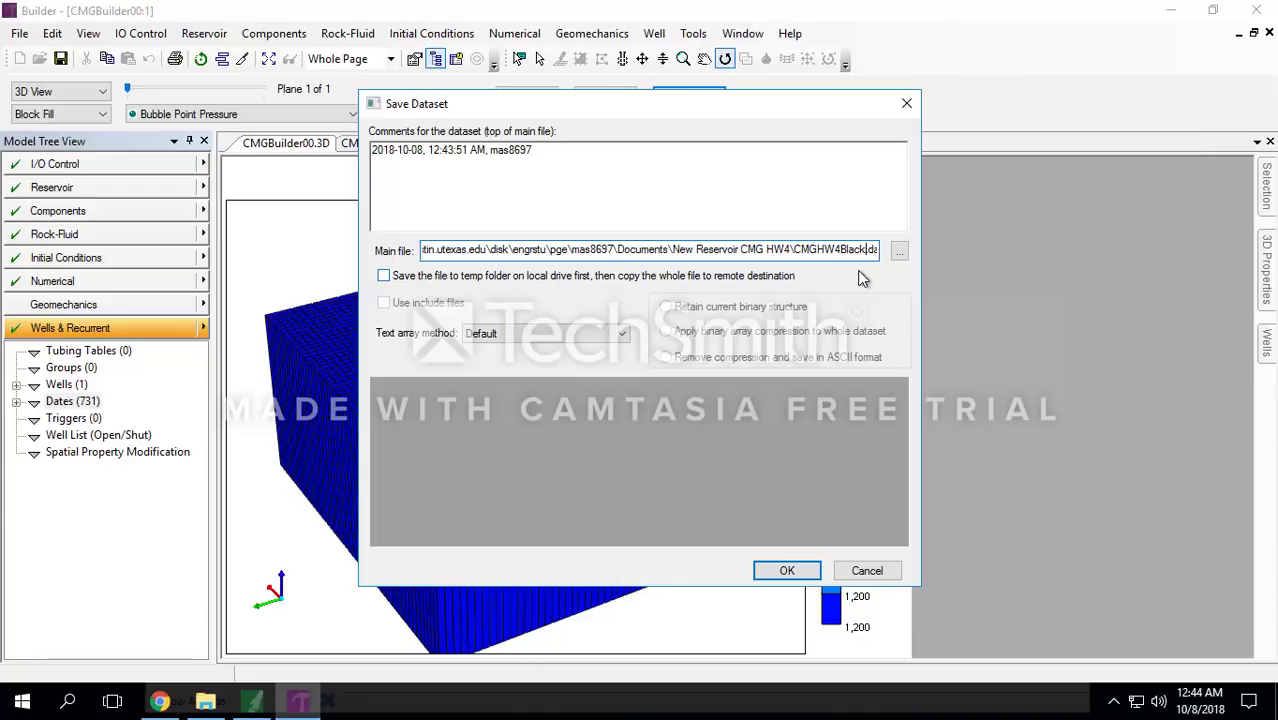
left_click(789, 571)
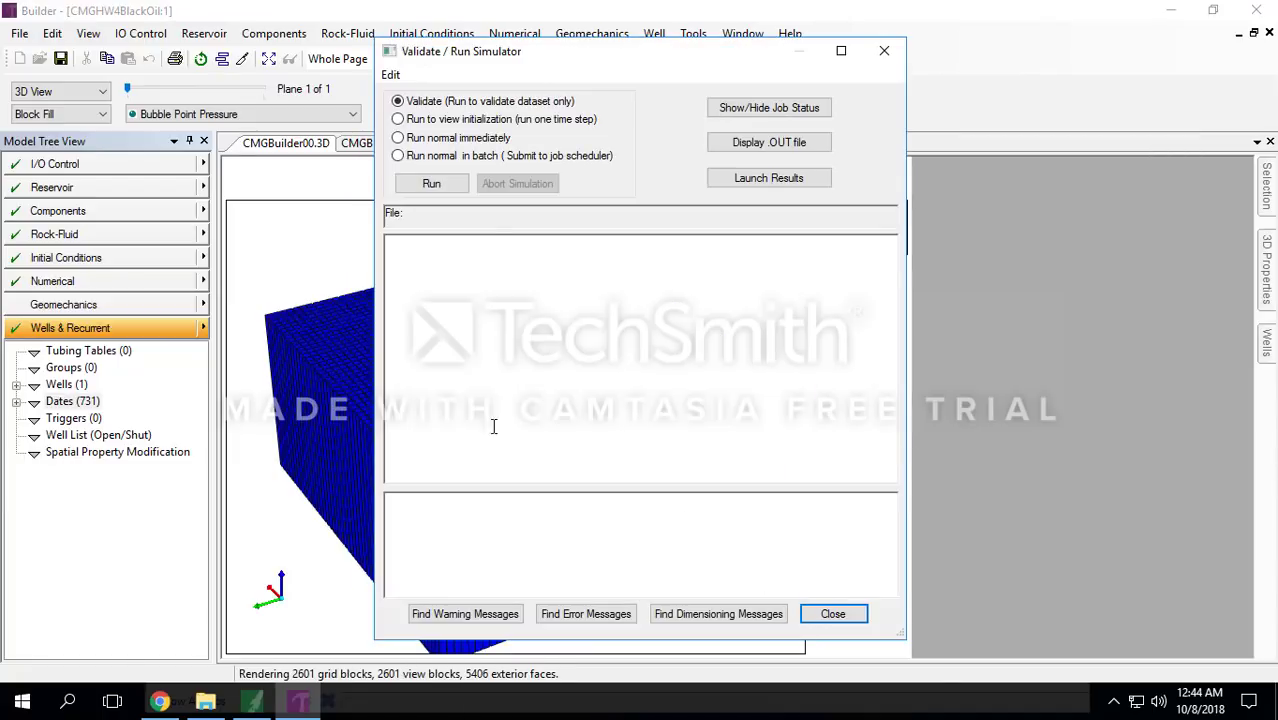
Step: Run the IMEX simulation with the Run normal immediately option and check the end of the run log
left_click(400, 139)
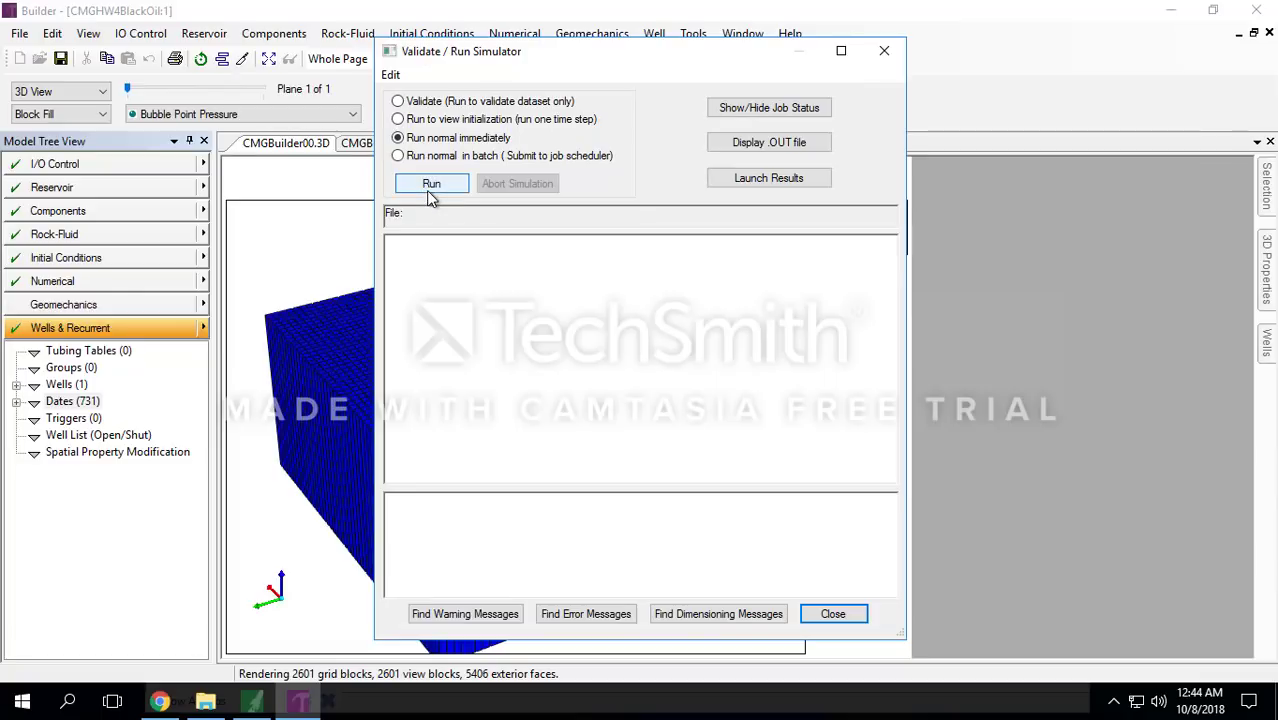
left_click(430, 186)
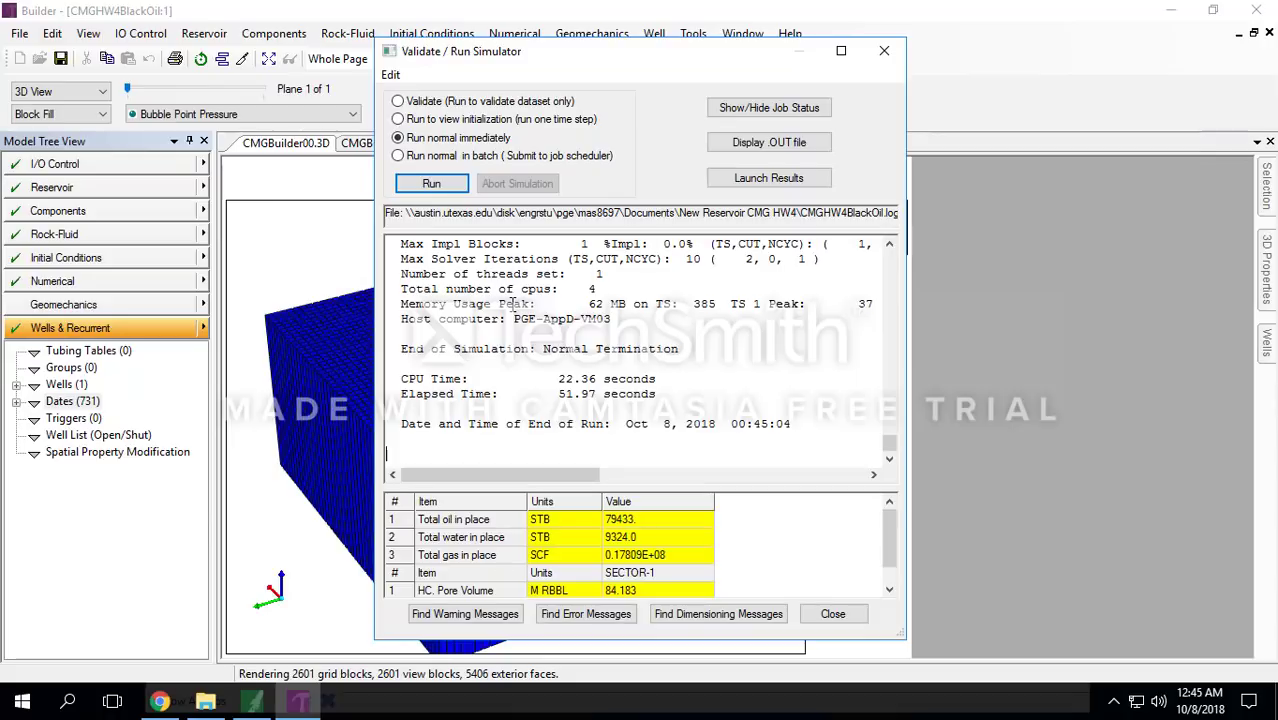
scroll(810, 406, "up", 1)
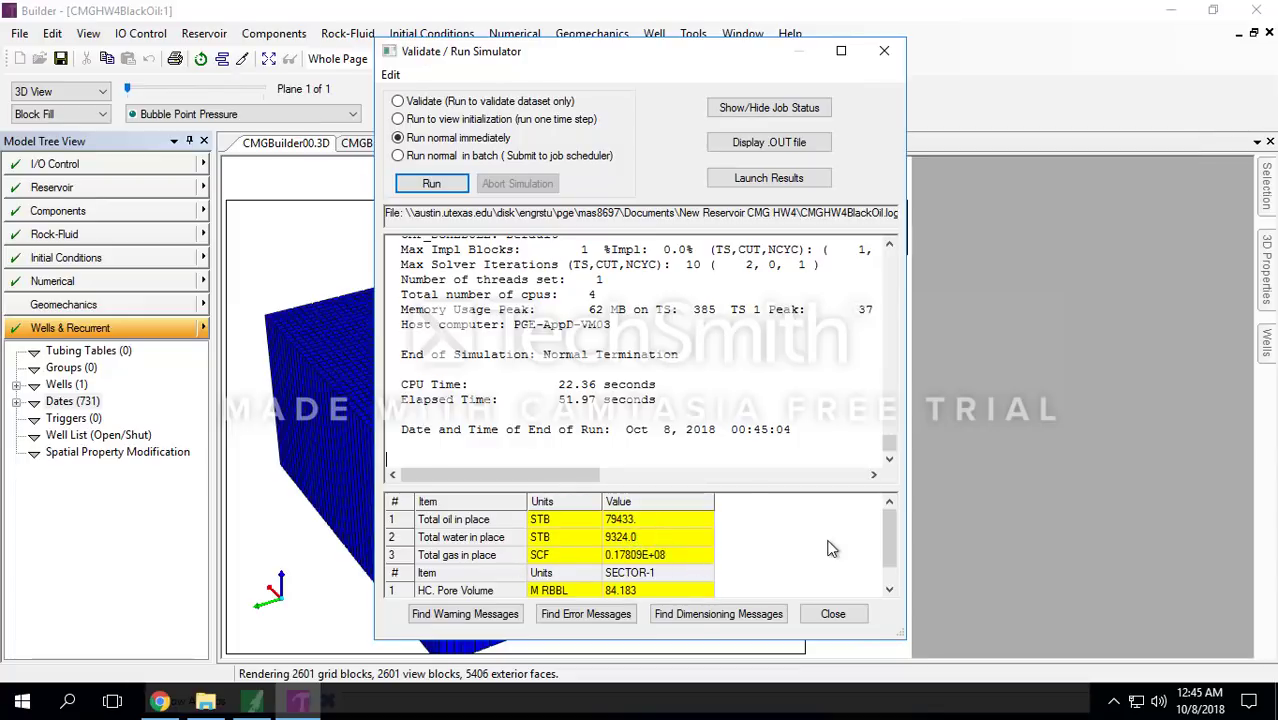
Step: Switch to the CMG Technologies Launcher and open CMGHW4BlackOil.irf in Results 3D 2017.10
left_click_drag(897, 532, 892, 500)
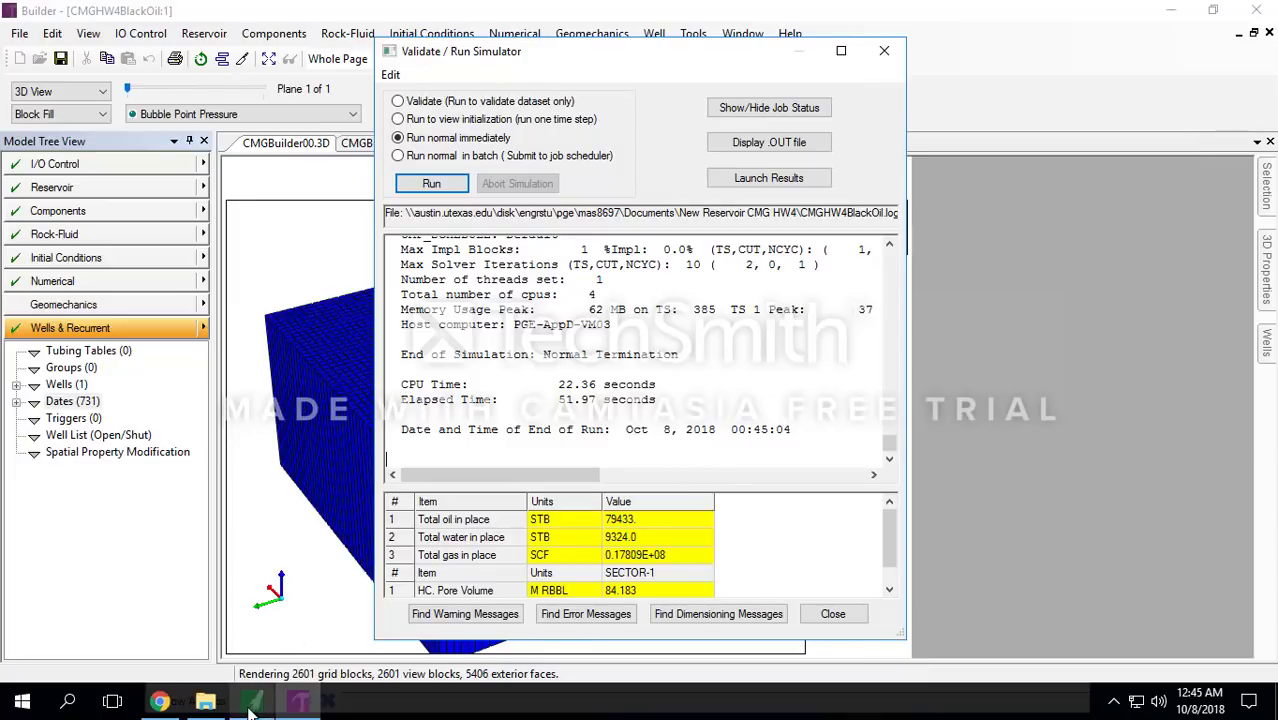
mouse_move(252, 700)
left_click(250, 662)
left_click(420, 348)
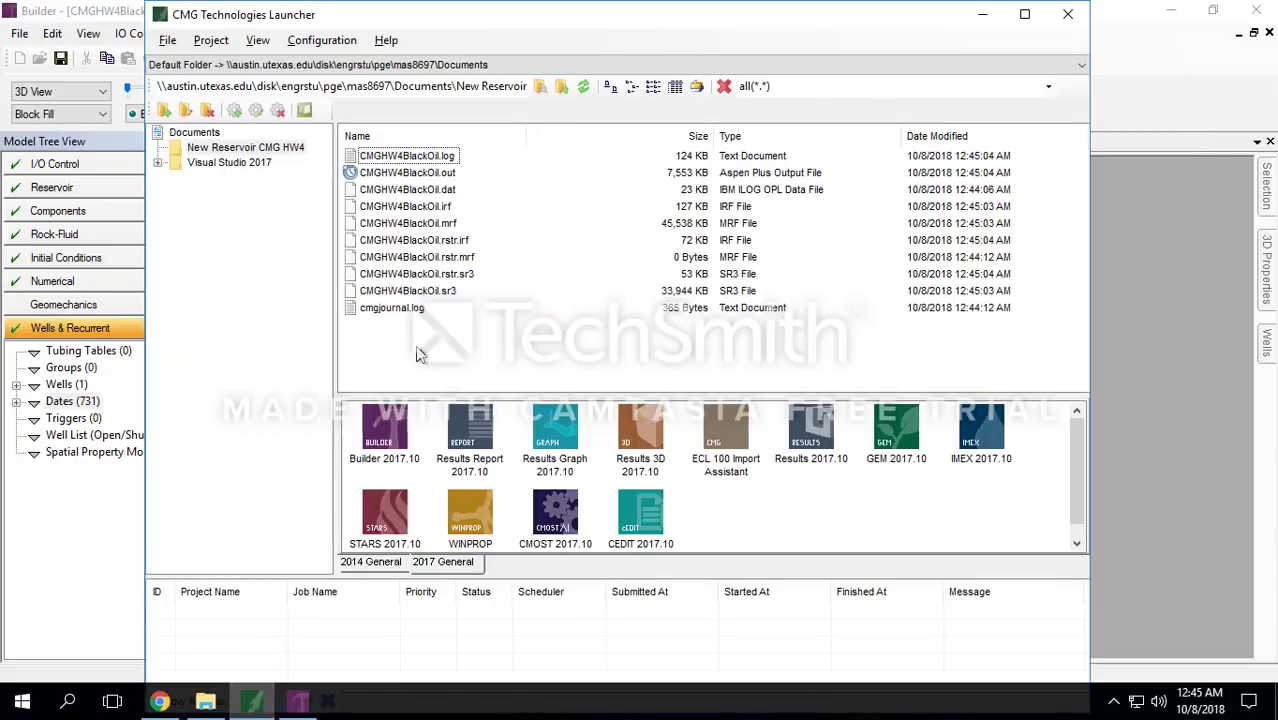
left_click(428, 190)
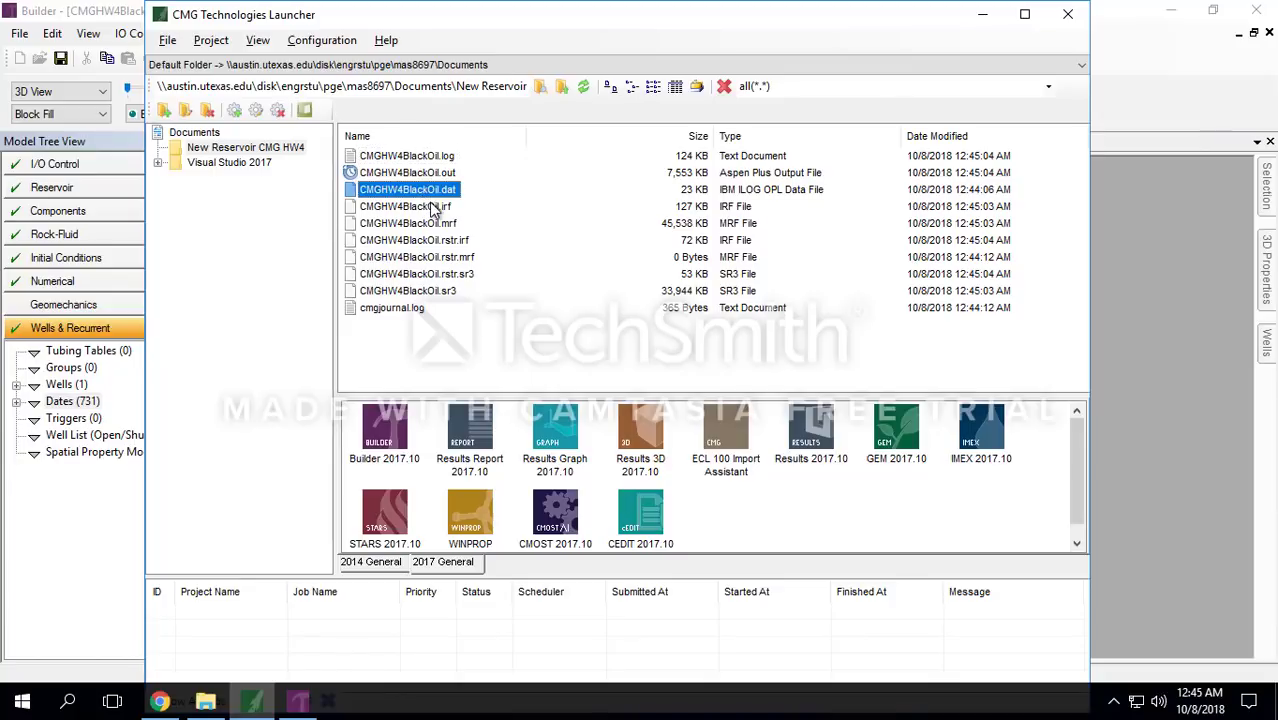
left_click(432, 208)
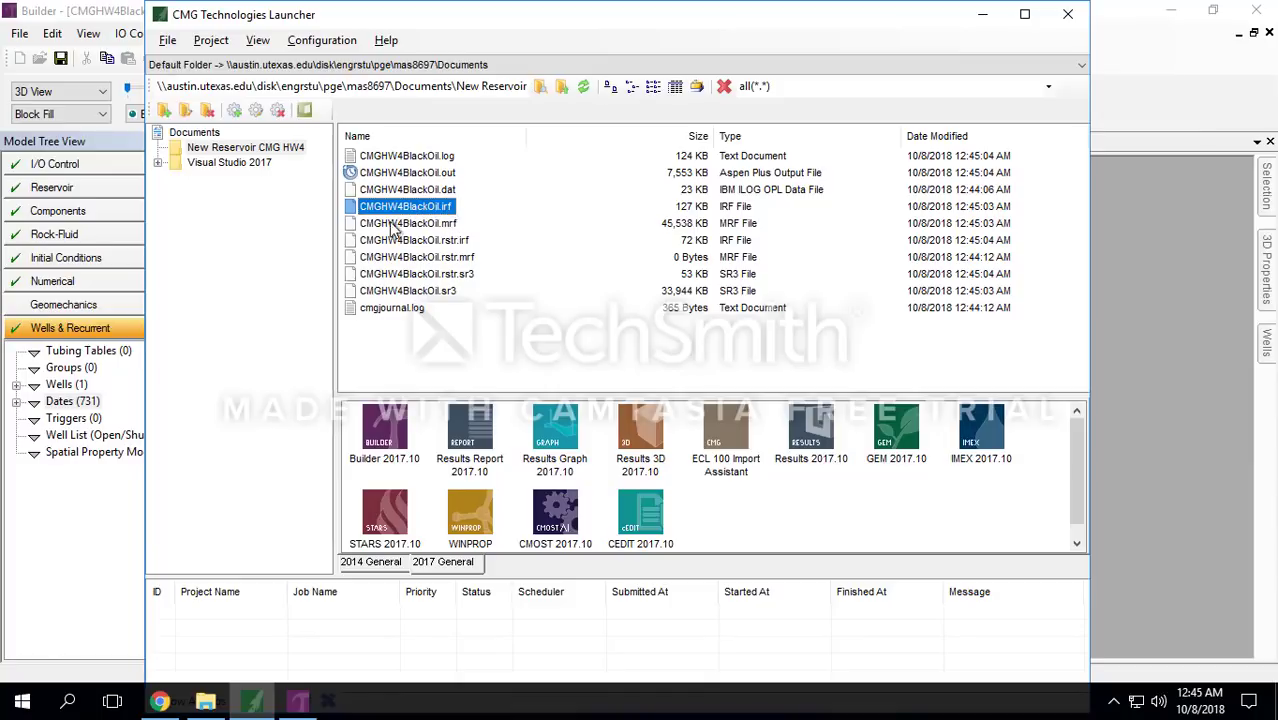
left_click_drag(405, 212, 643, 457)
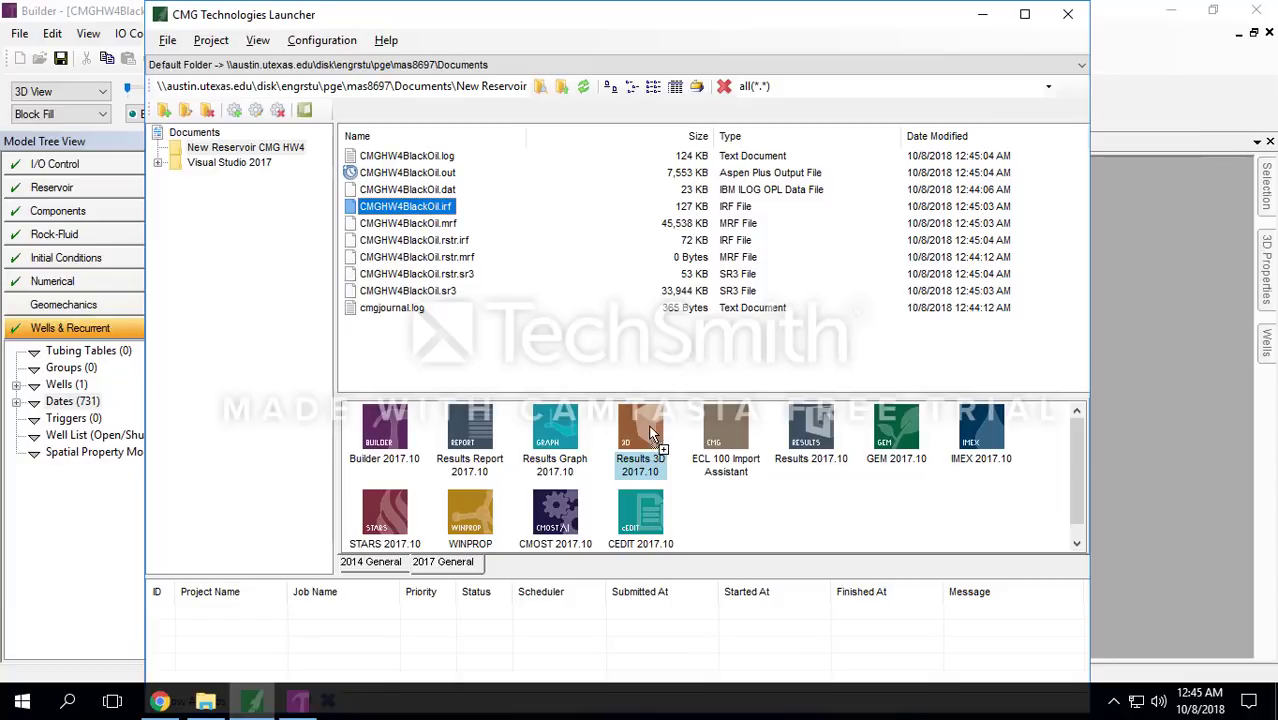
left_click_drag(645, 430, 643, 428)
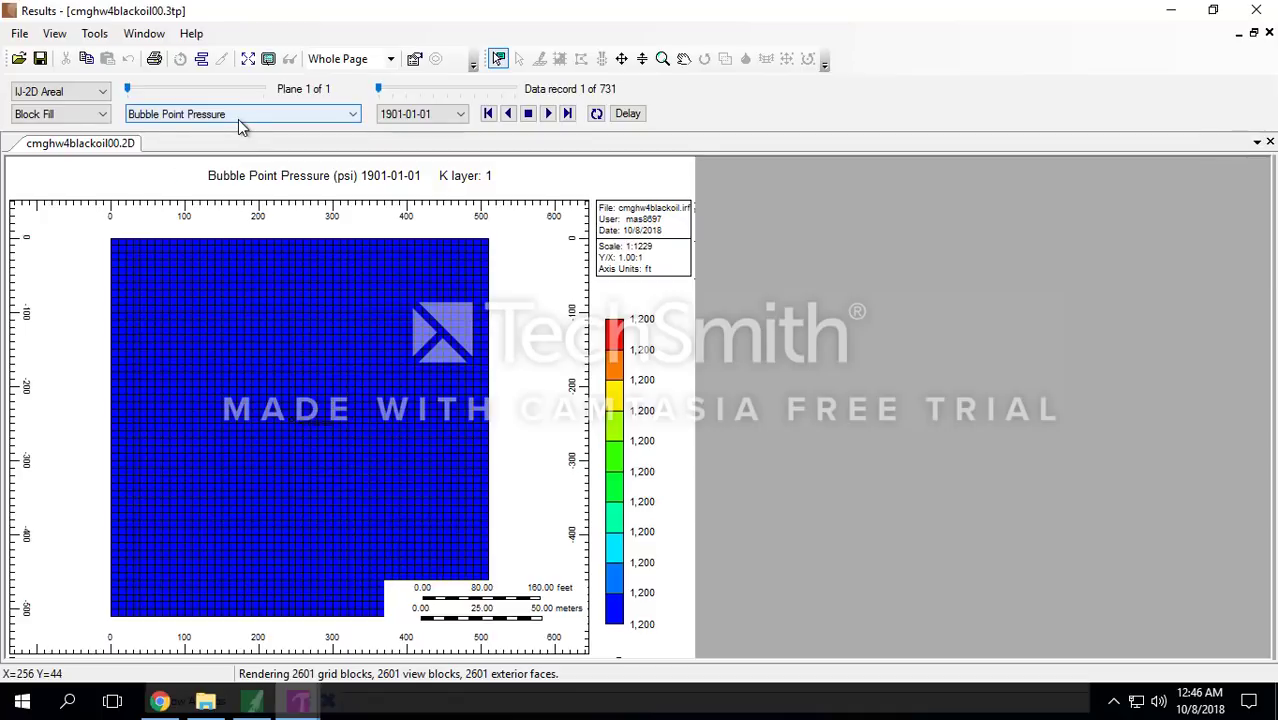
Step: Display the Pressure property on the areal grid view
left_click(176, 118)
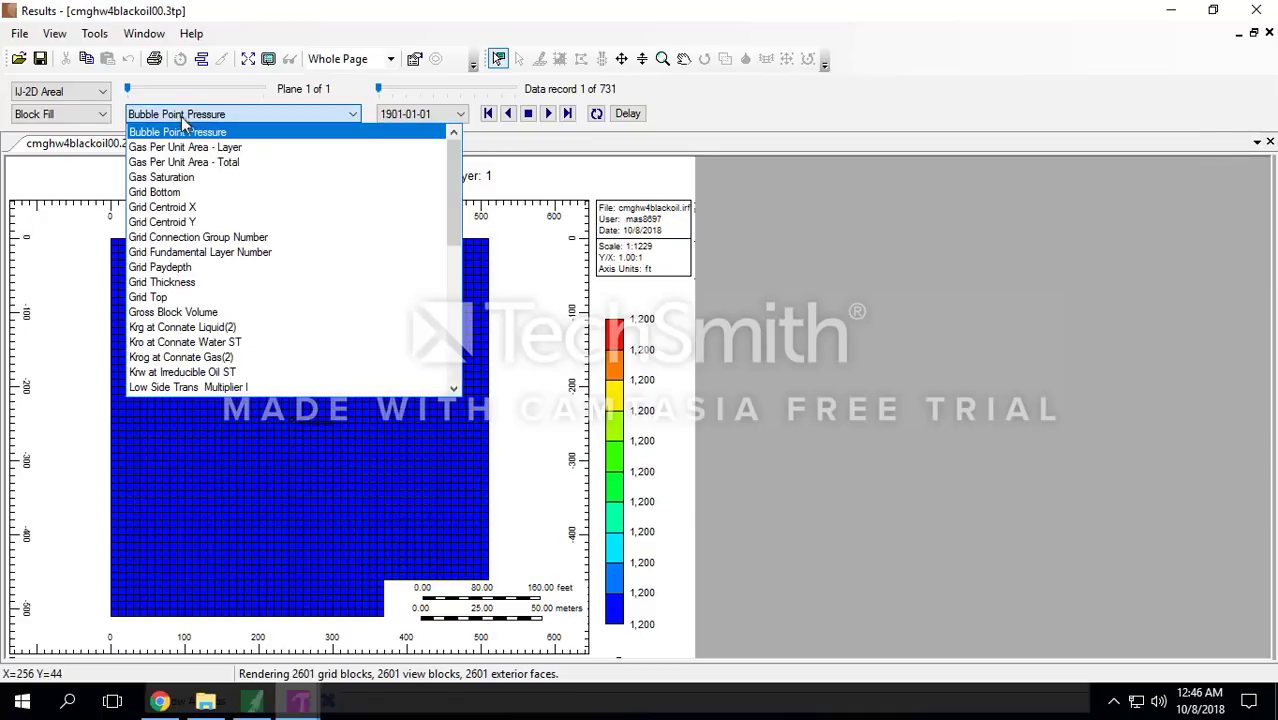
left_click_drag(453, 164, 429, 282)
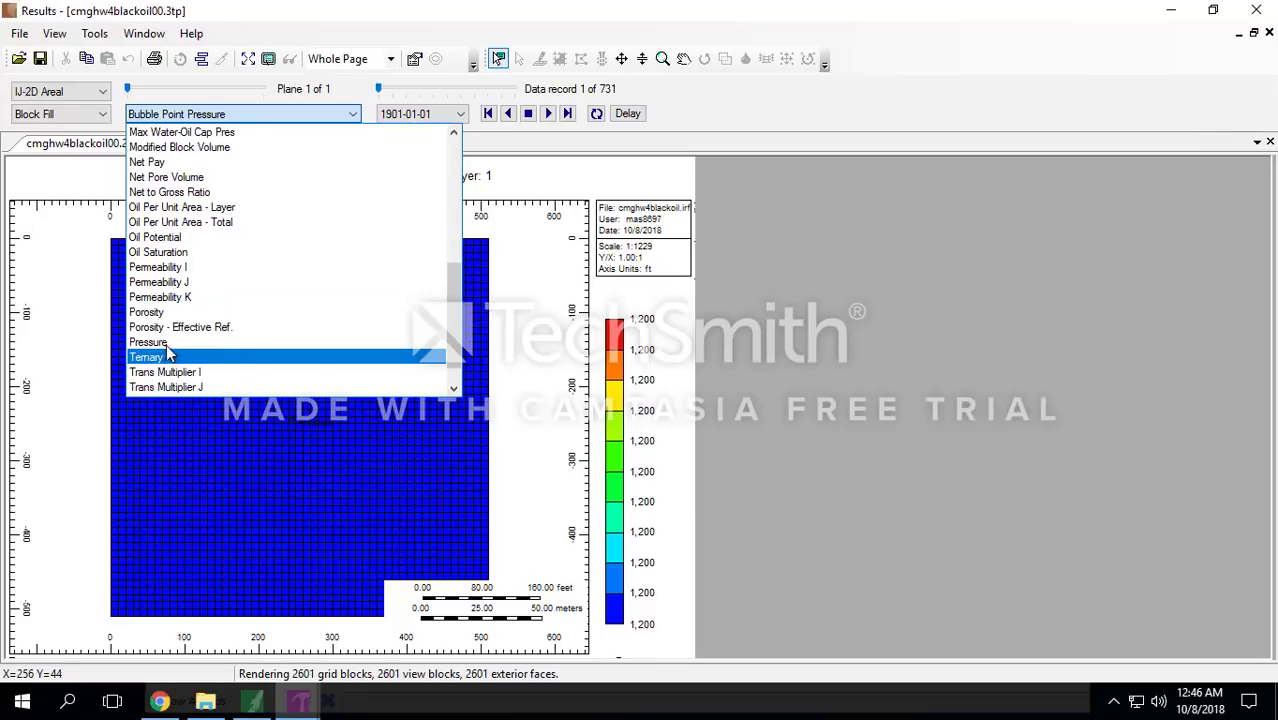
left_click(158, 343)
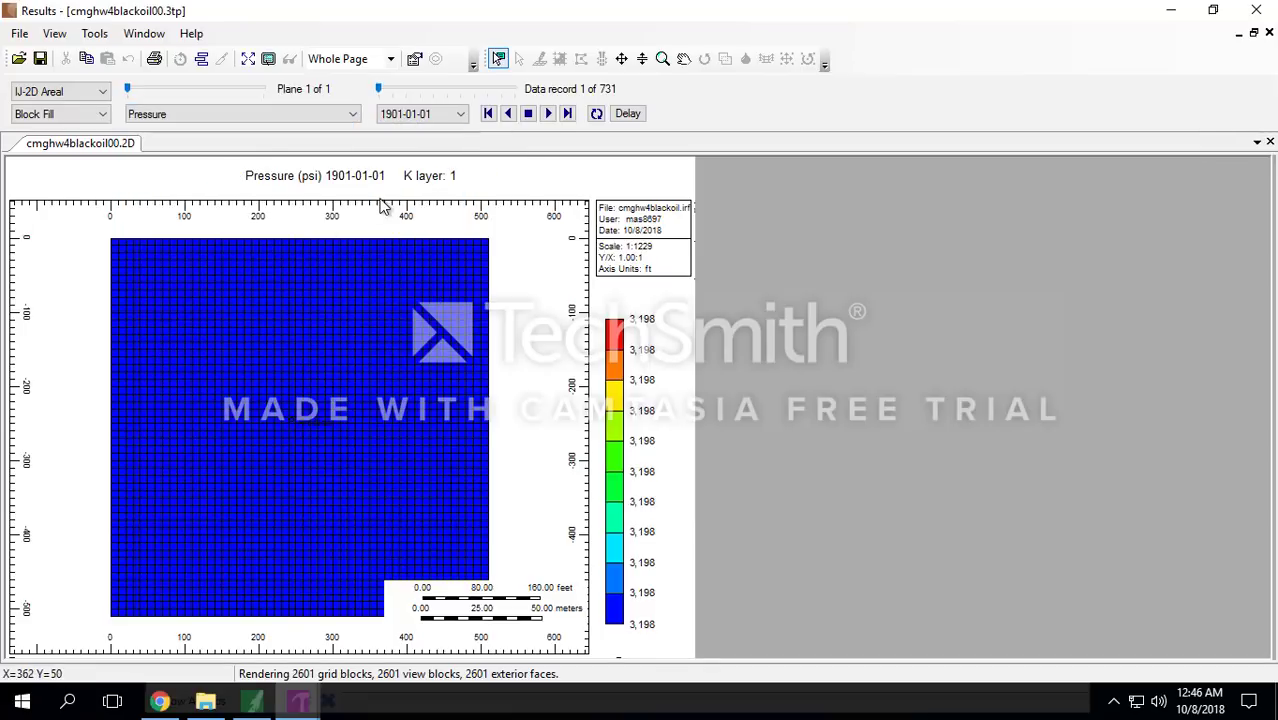
Step: Play the pressure map through time, stop the playback, and move through the dates to 1901-06-19
left_click(550, 114)
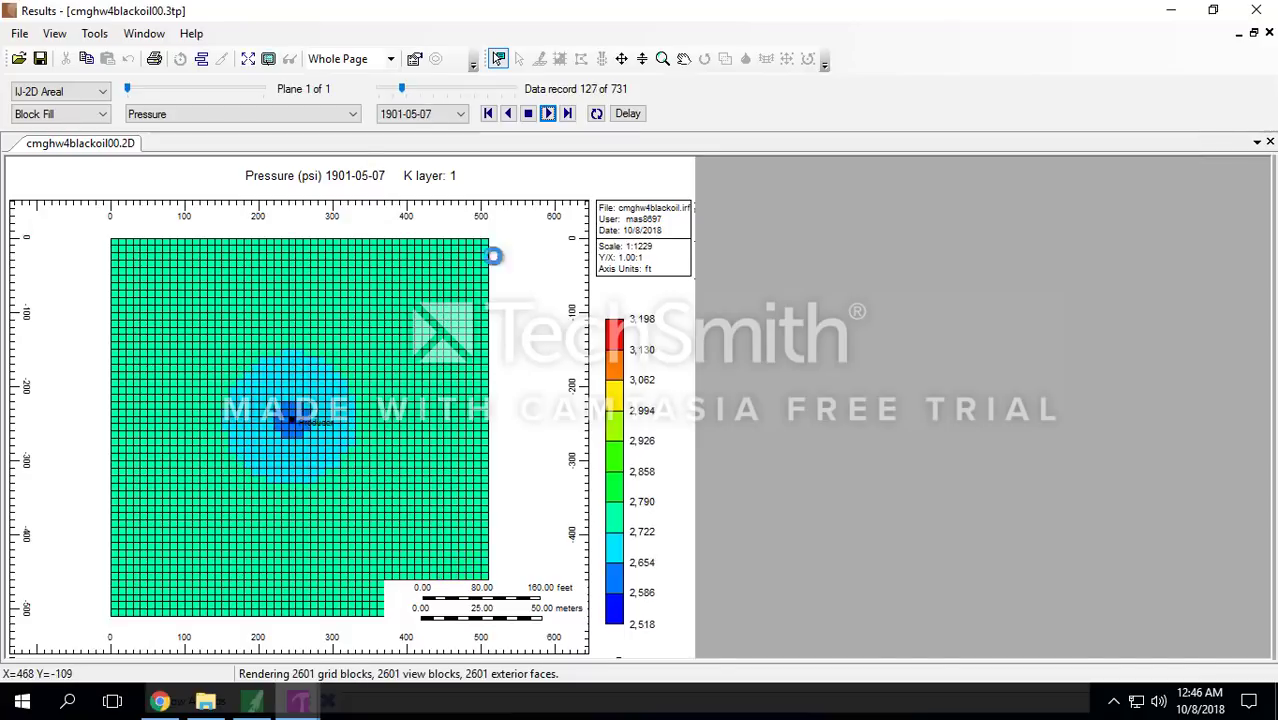
left_click(529, 116)
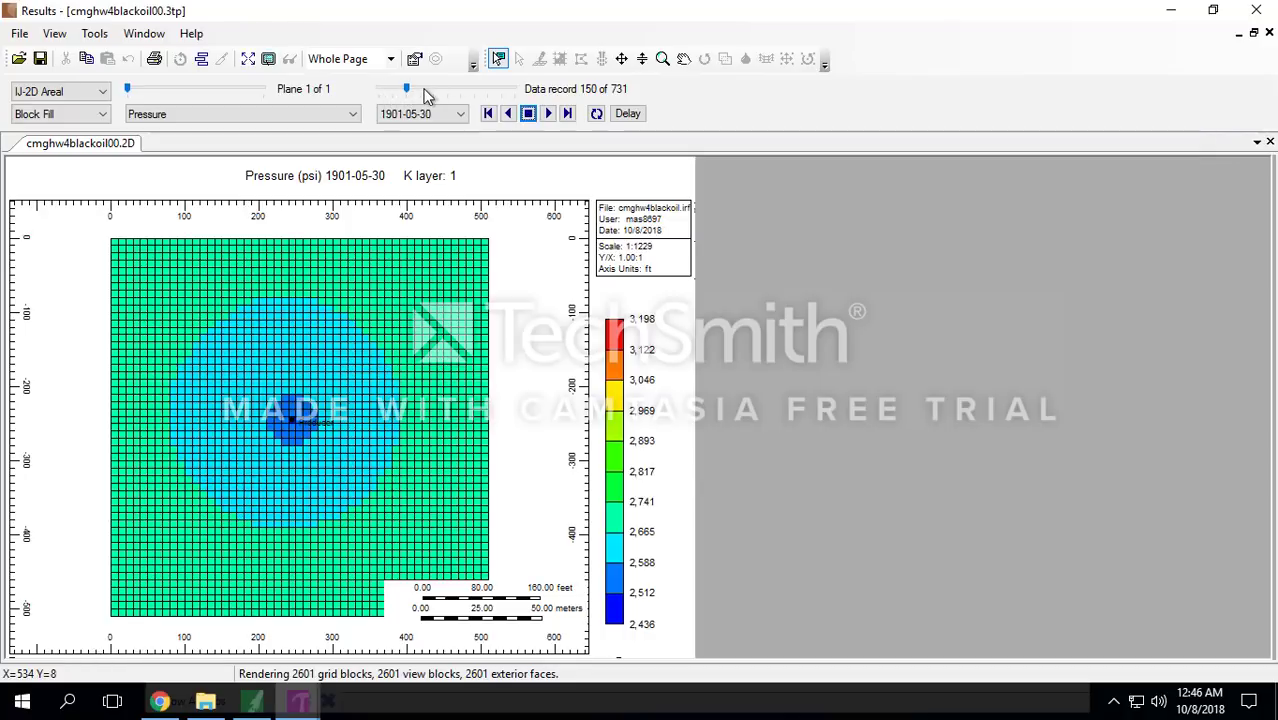
mouse_move(408, 88)
left_mouse_down()
mouse_move(514, 96)
mouse_move(407, 98)
left_mouse_up()
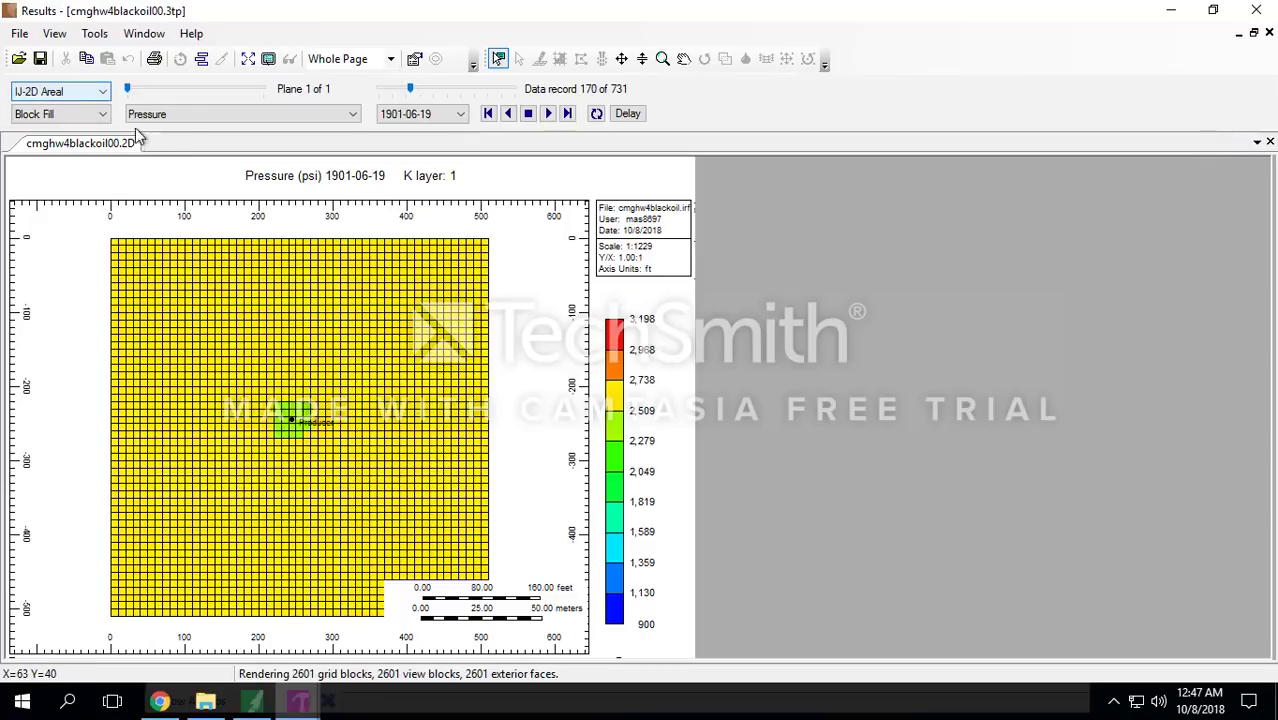
Step: Close the Results 3D session without saving changes to cmghw4blackoil00.3tp
left_click(20, 34)
mouse_move(54, 34)
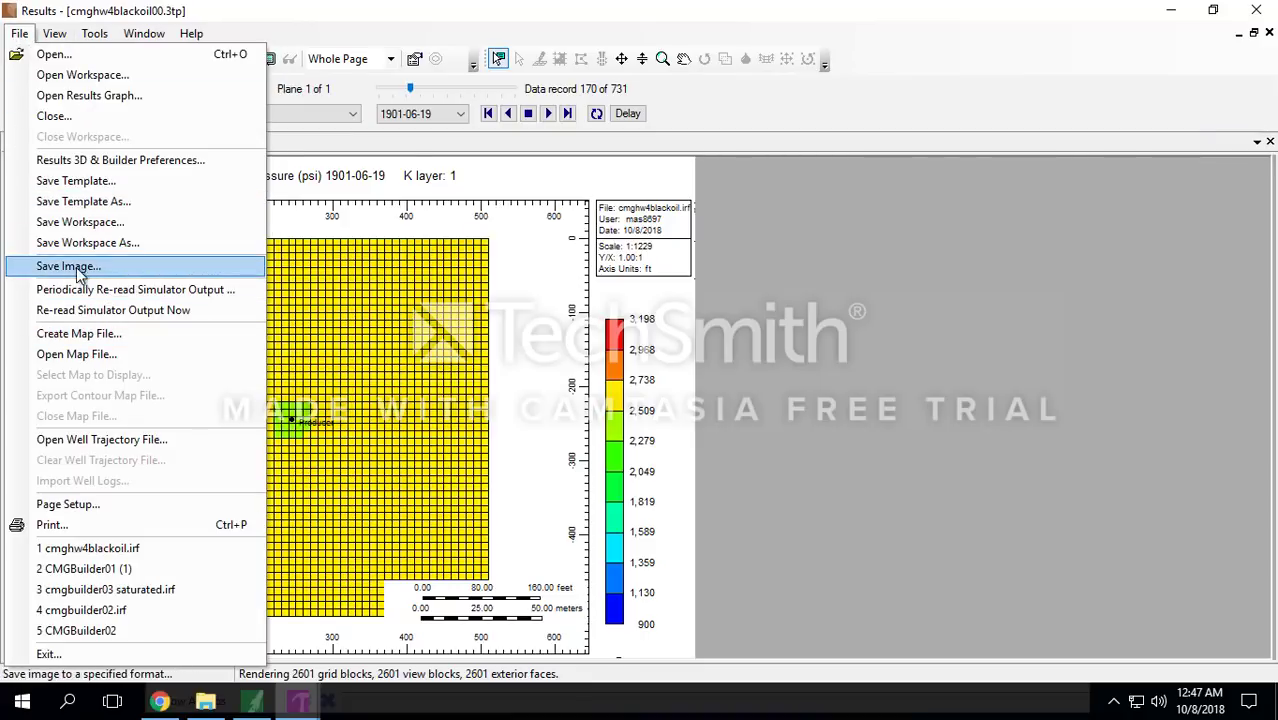
left_click(515, 268)
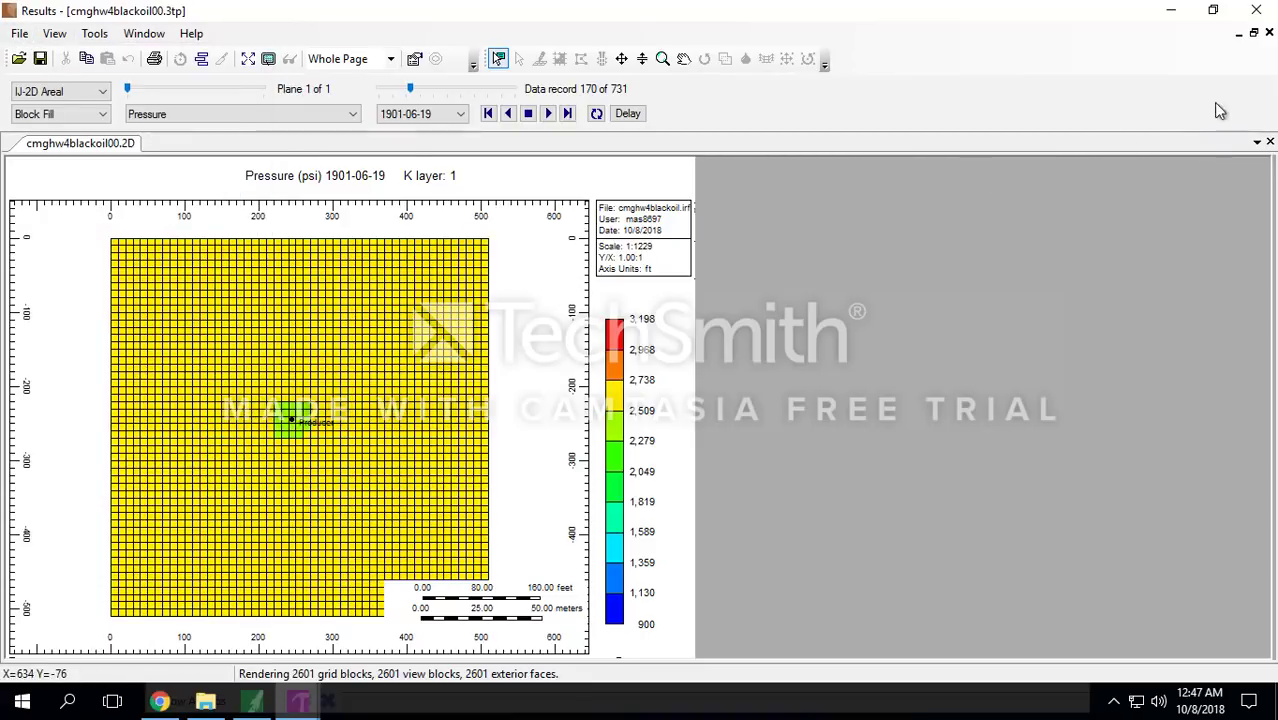
left_click(1256, 9)
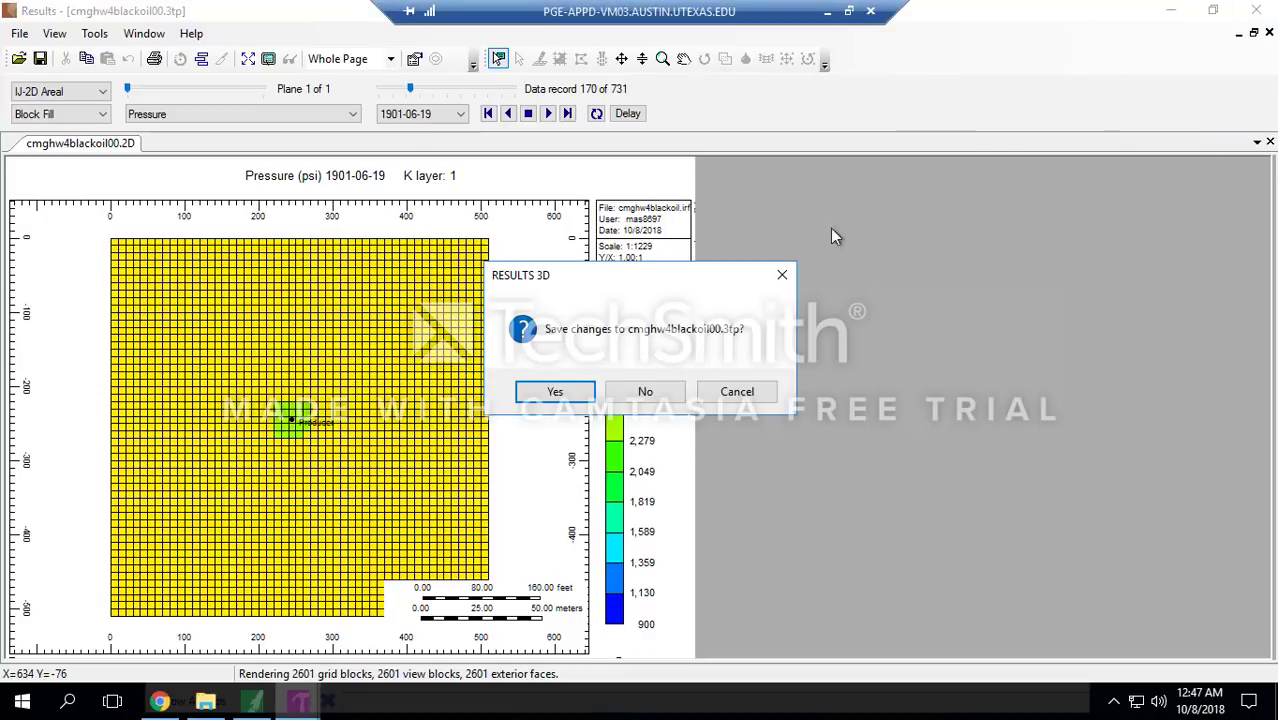
left_click(619, 394)
Step: Open CMGHW4BlackOil.irf from the launcher in Results Graph 2017.10
left_click(463, 358)
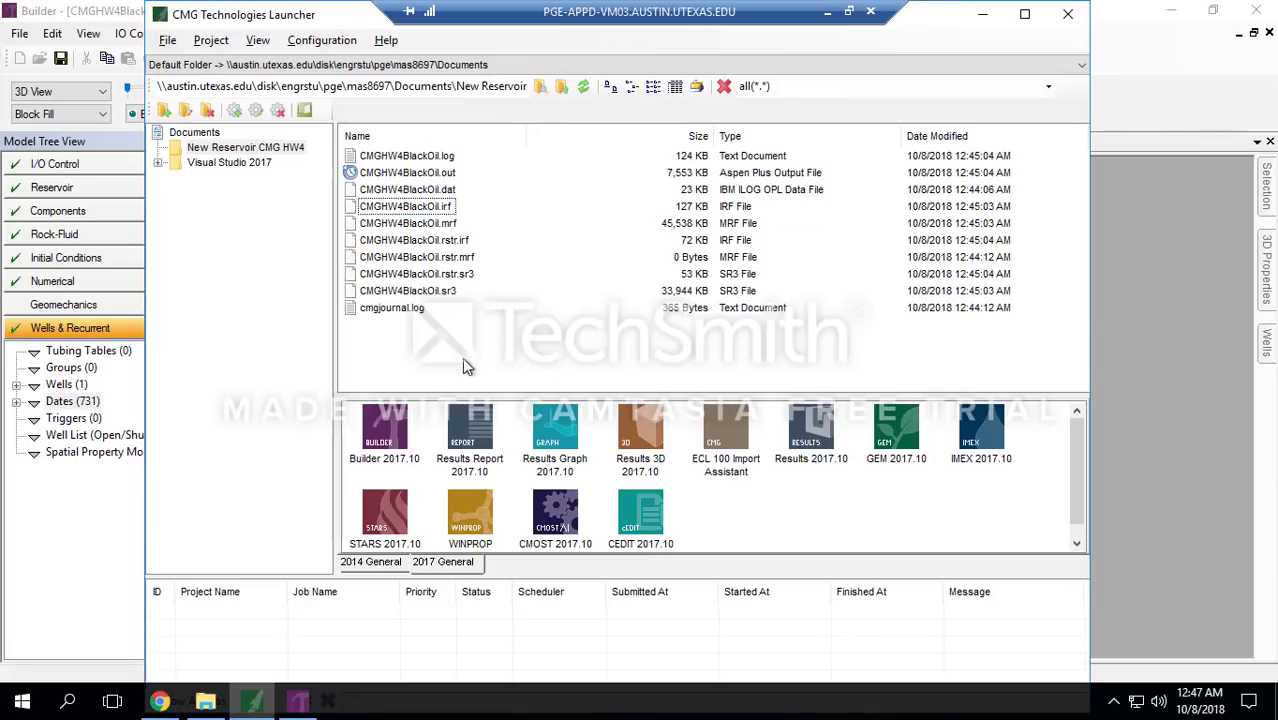
left_click(416, 212)
left_click_drag(424, 228, 567, 433)
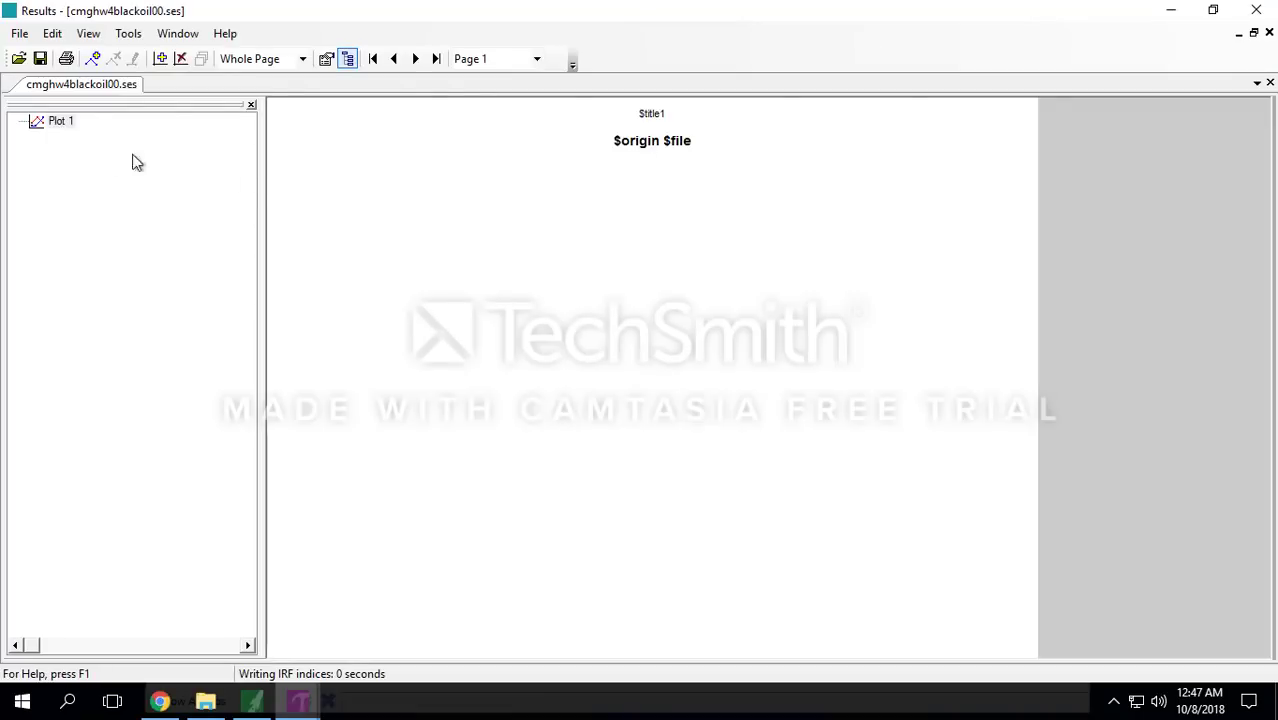
Step: Add a Well Bottom-hole Pressure versus time curve for the Producer to Plot 1
right_click(57, 122)
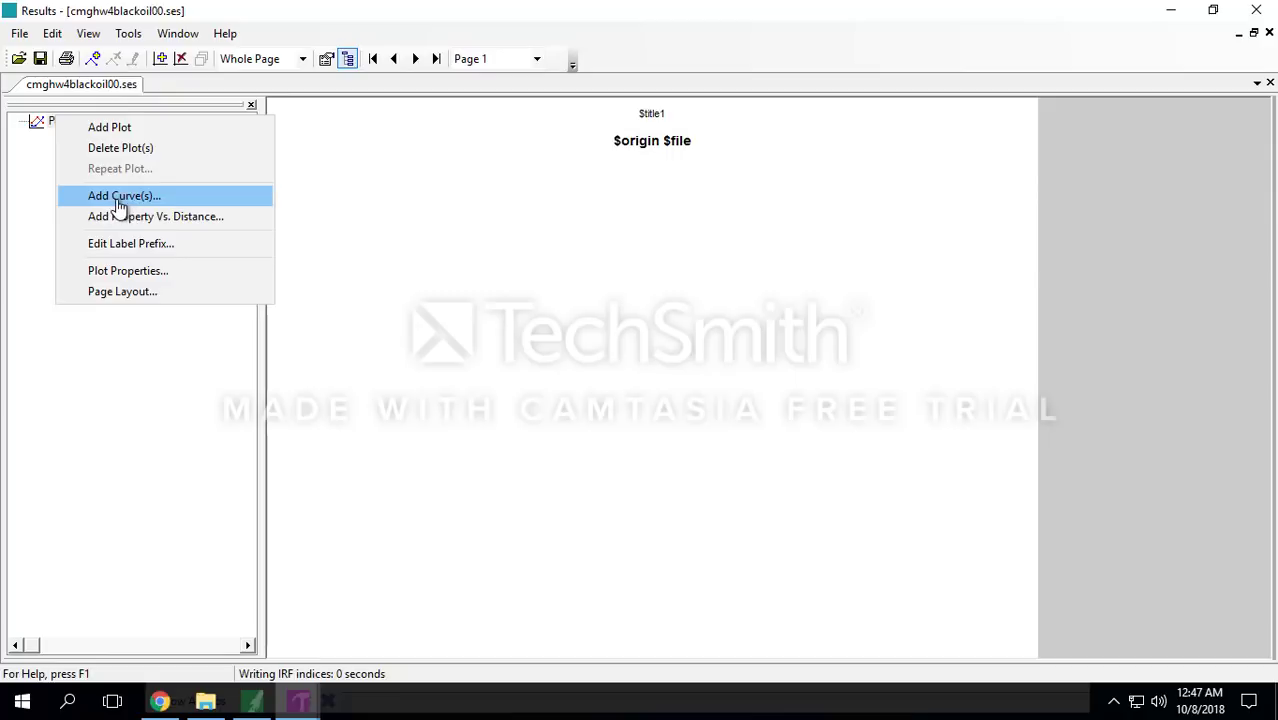
left_click(83, 197)
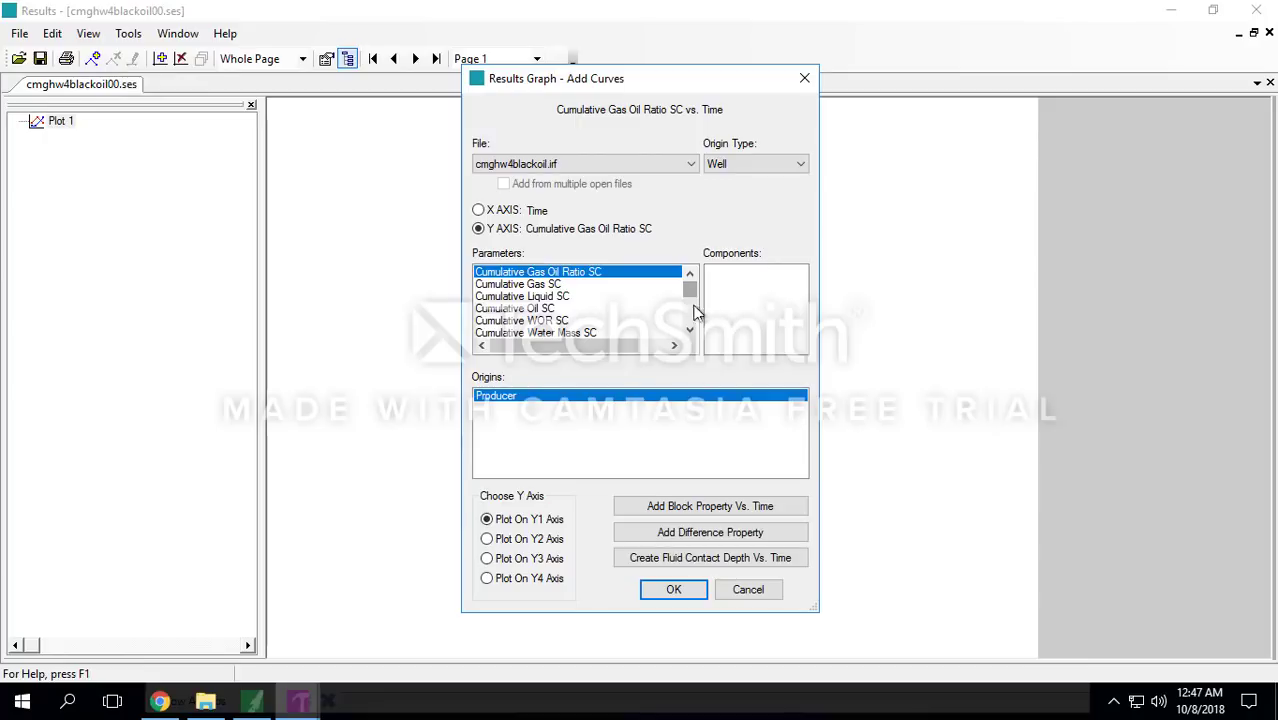
scroll(697, 313, "down", 10)
scroll(614, 331, "up", 2)
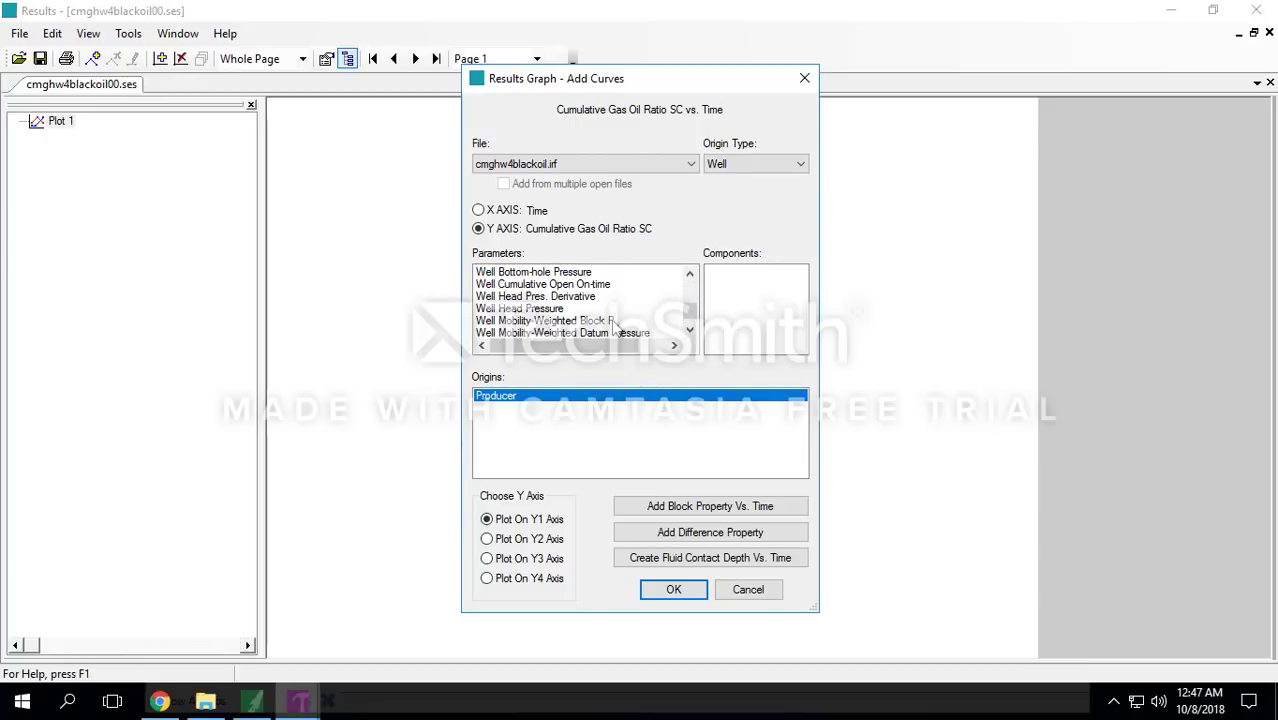
scroll(545, 300, "up", 1)
scroll(556, 280, "down", 1)
left_click(518, 274)
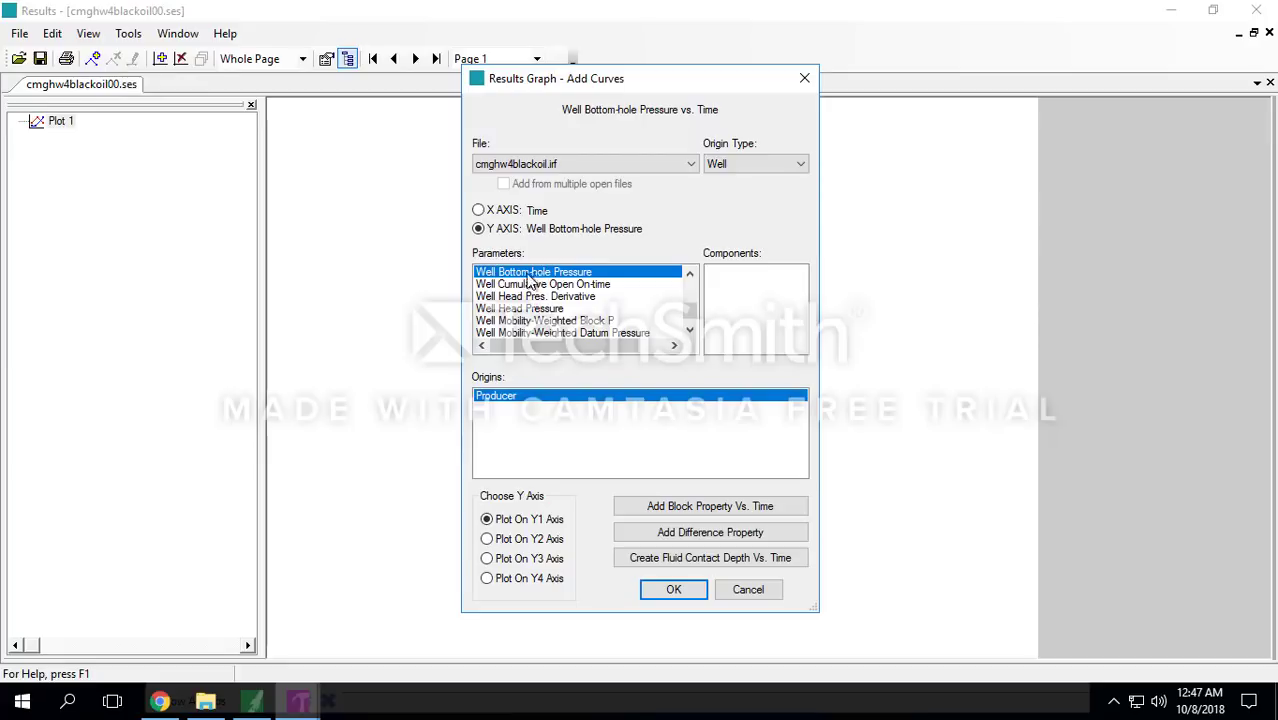
left_click(674, 590)
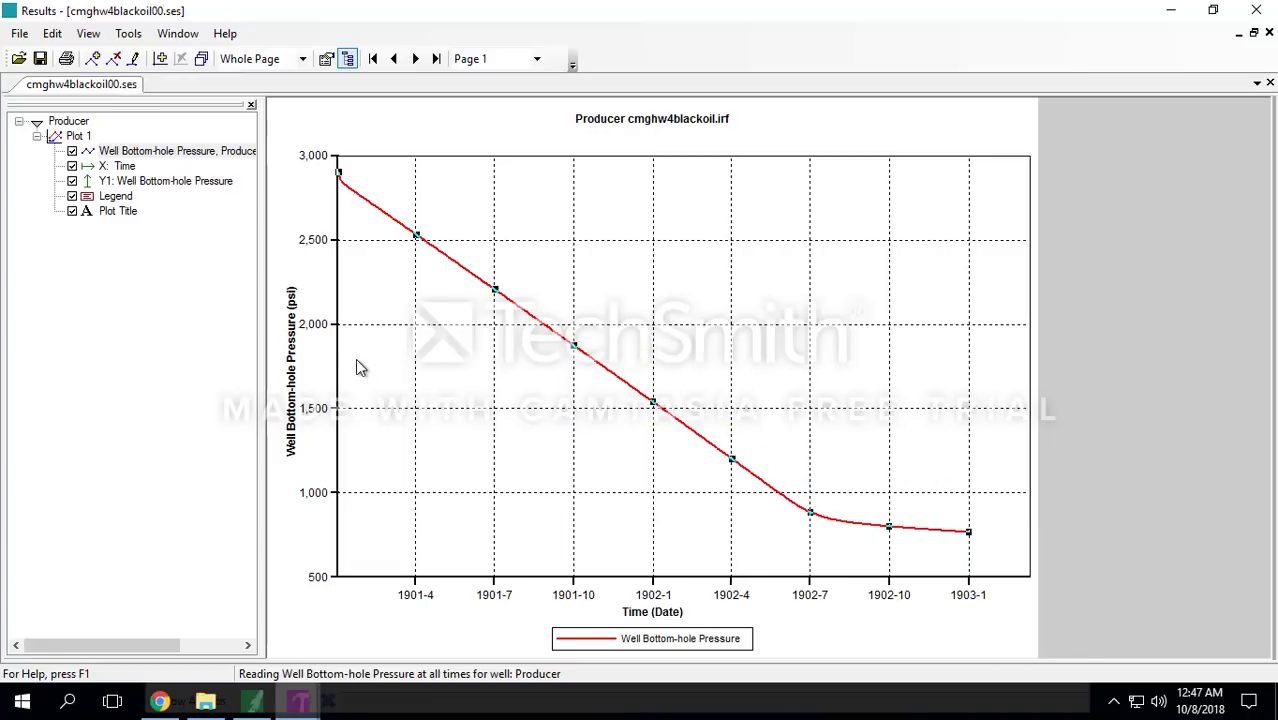
Step: Add the Producer's Well Block Pressure curve to Plot 1 on the Y1 axis
right_click(155, 152)
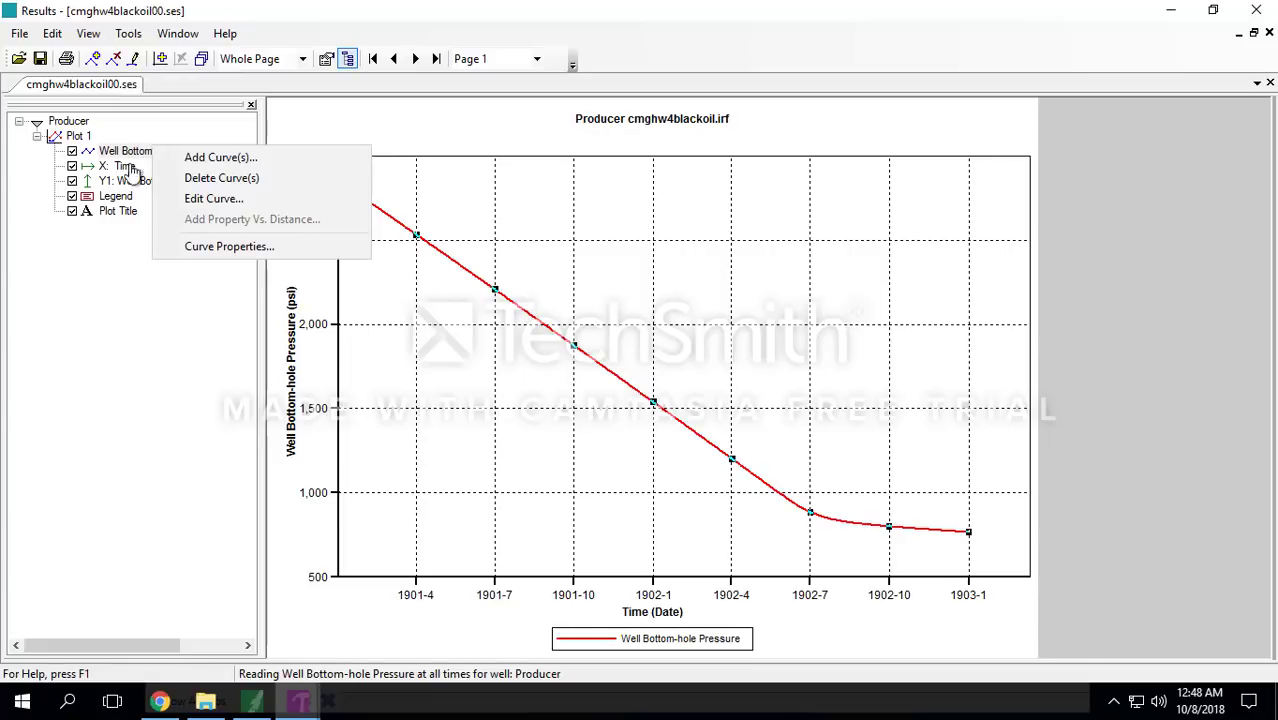
left_click(218, 158)
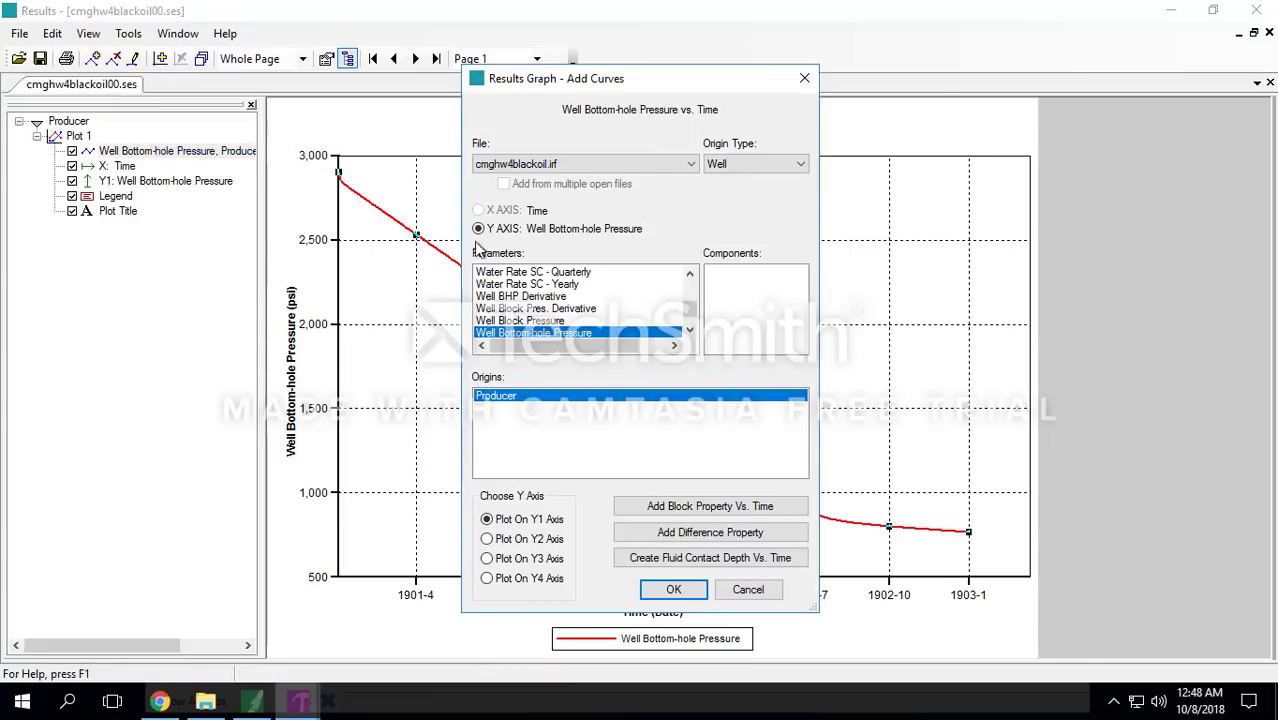
left_click(689, 329)
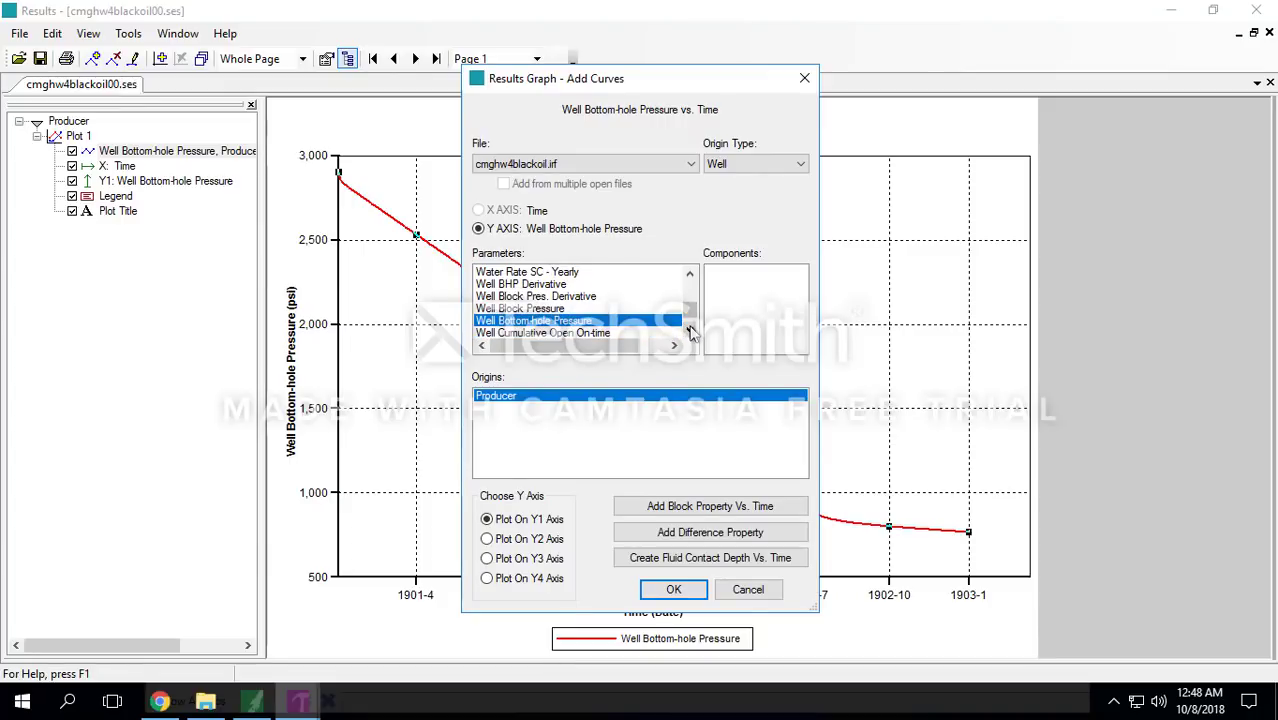
left_click(536, 309)
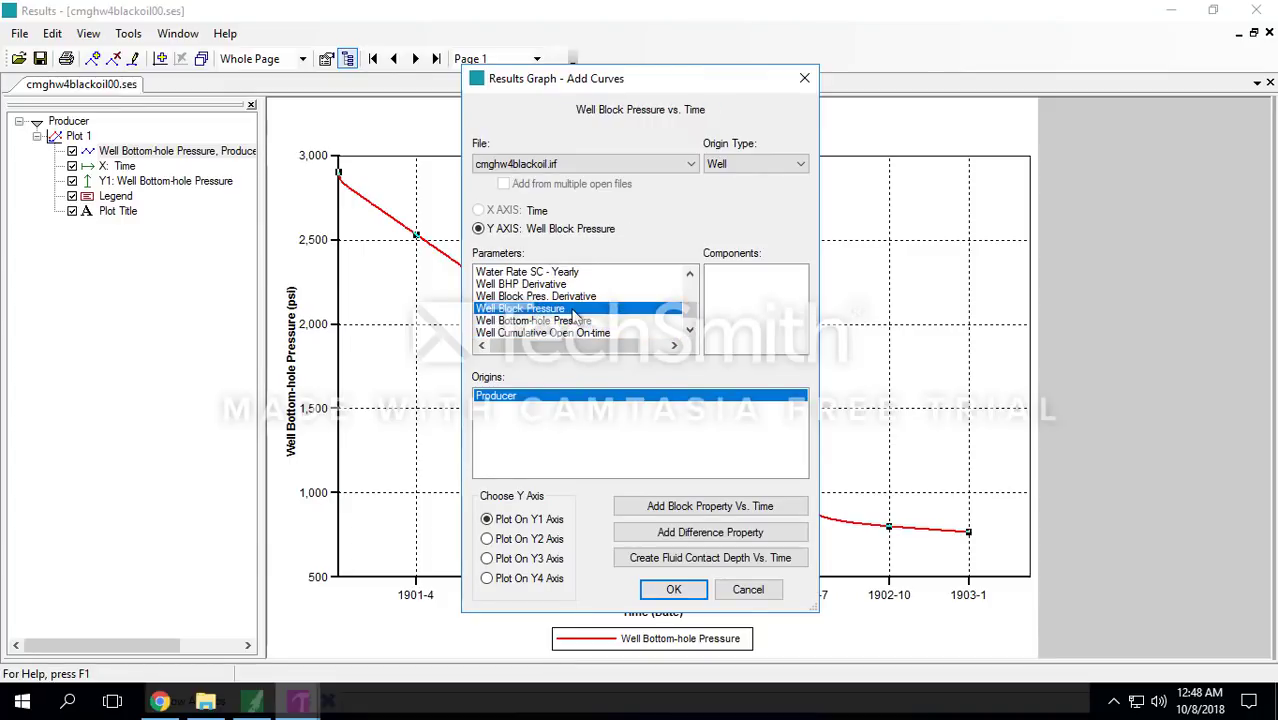
left_click(673, 591)
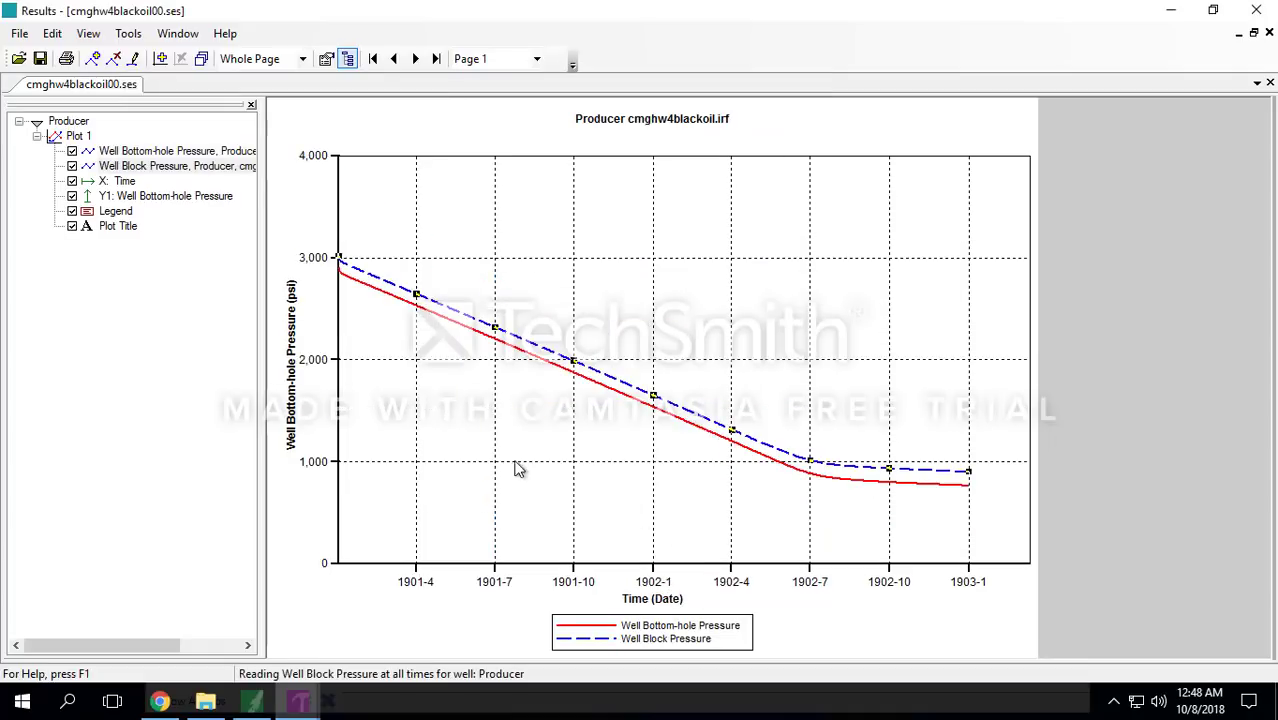
Step: Add a second, empty plot to the graph session
mouse_move(545, 378)
right_click(50, 130)
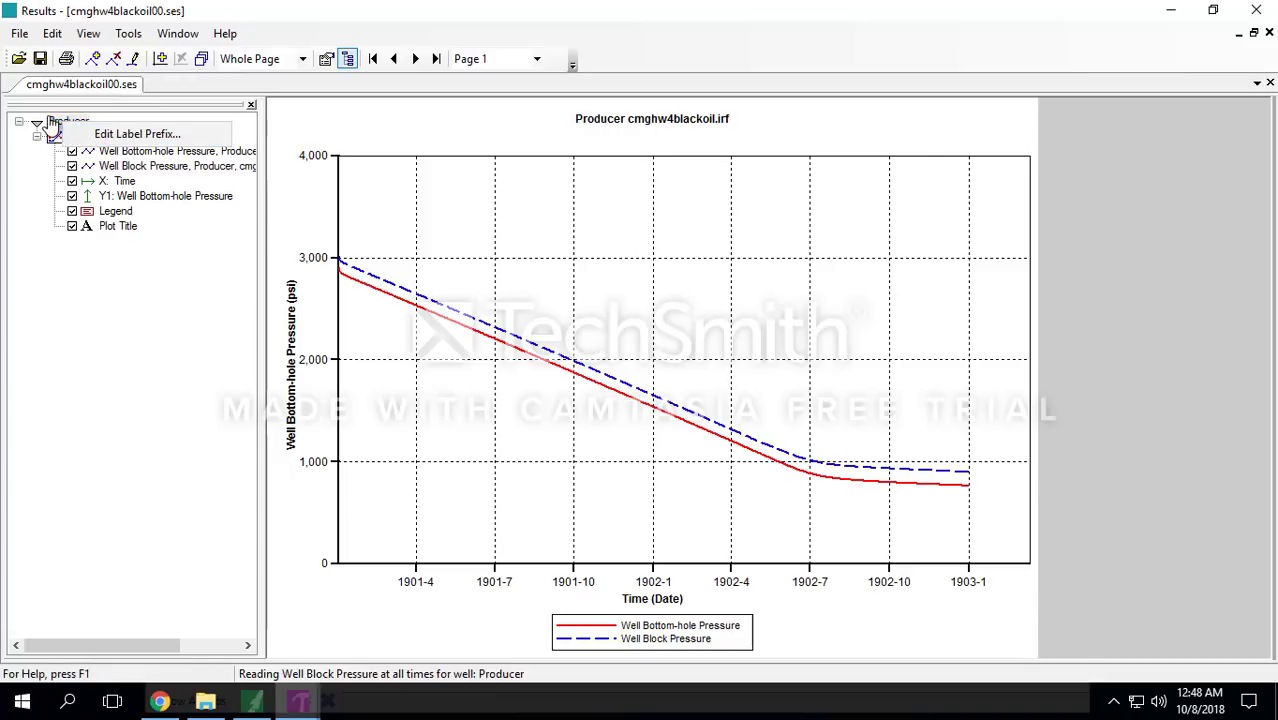
left_click_drag(49, 121, 53, 116)
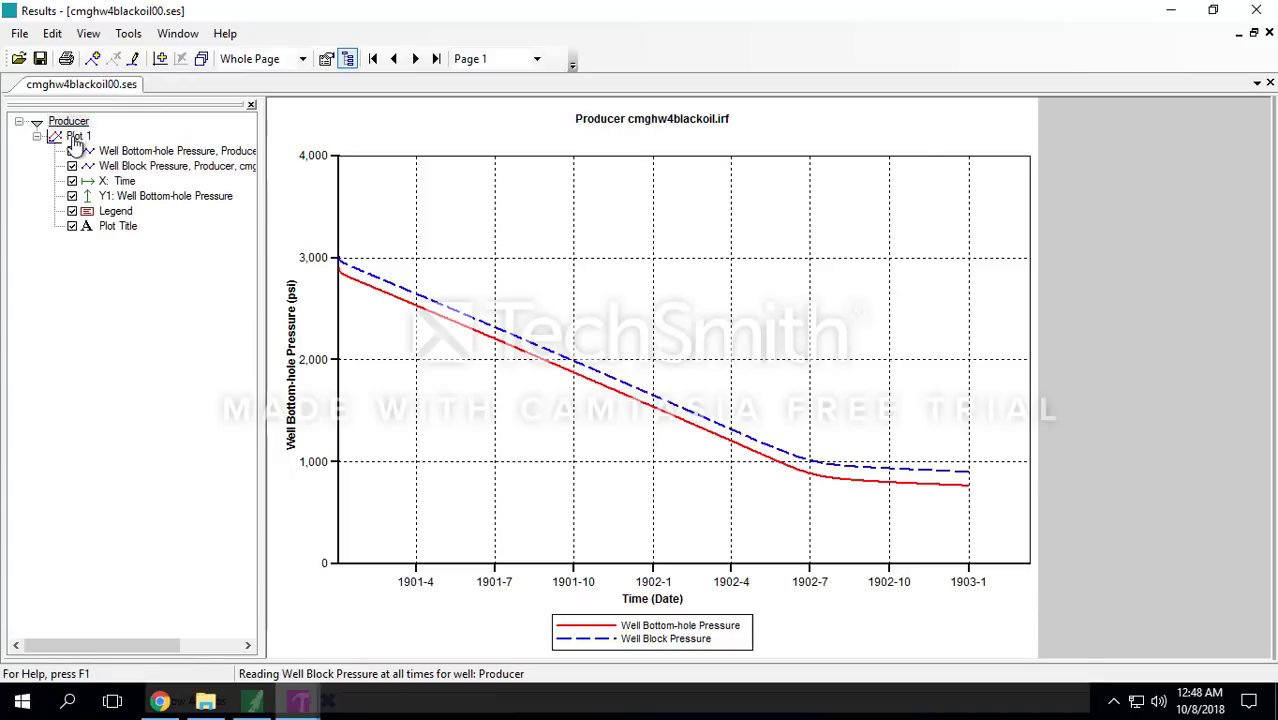
right_click(72, 137)
left_click(113, 151)
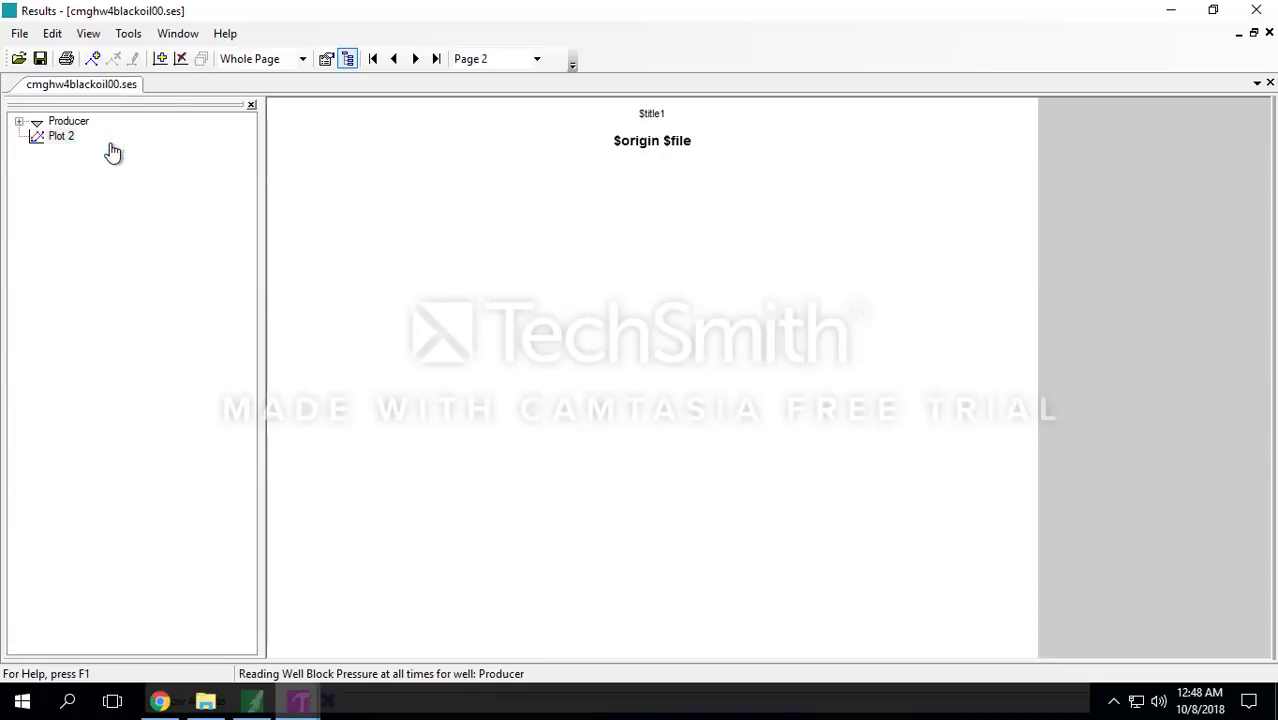
Step: Add a Gas Rate SC versus time curve for the Producer to Plot 2
right_click(52, 146)
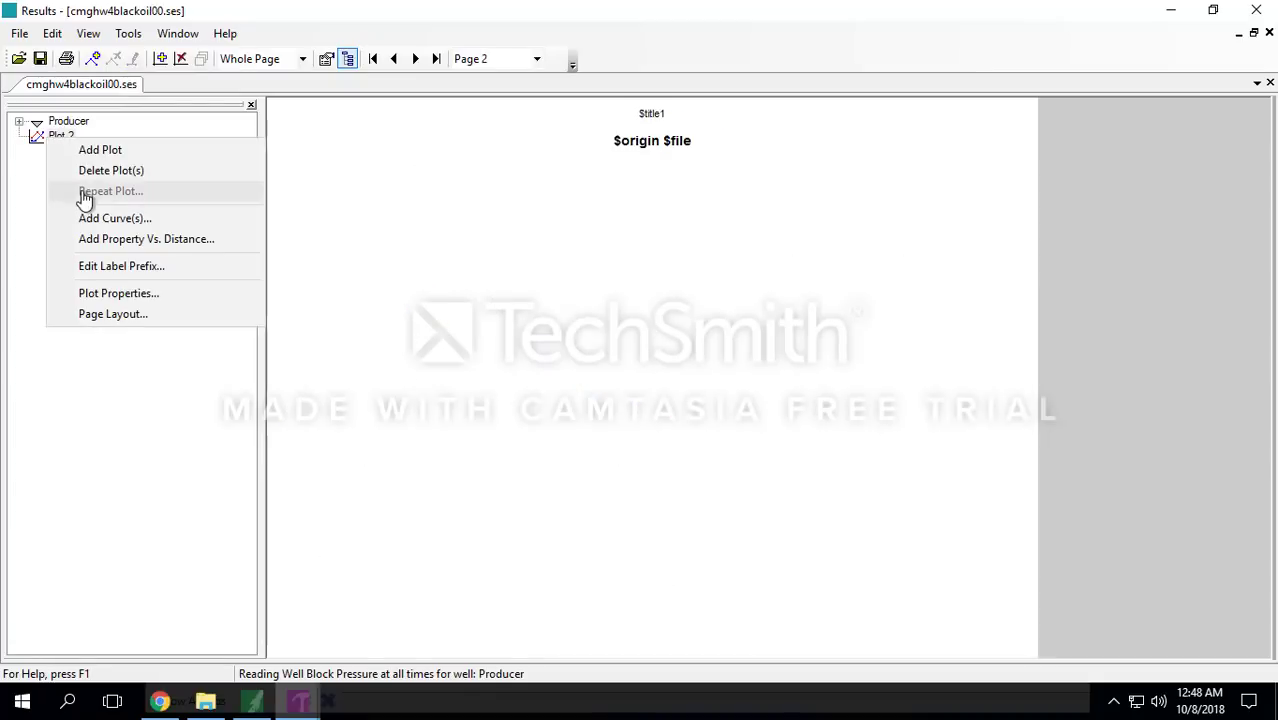
left_click(113, 219)
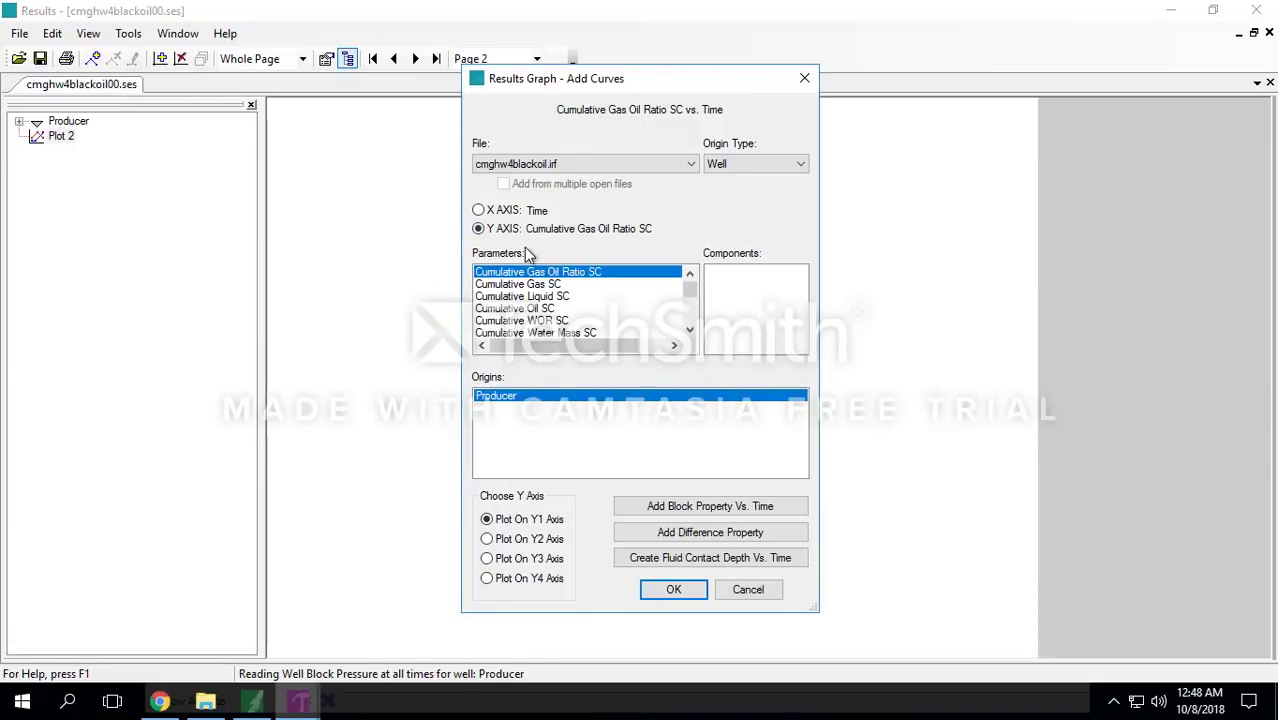
scroll(573, 327, "down", 2)
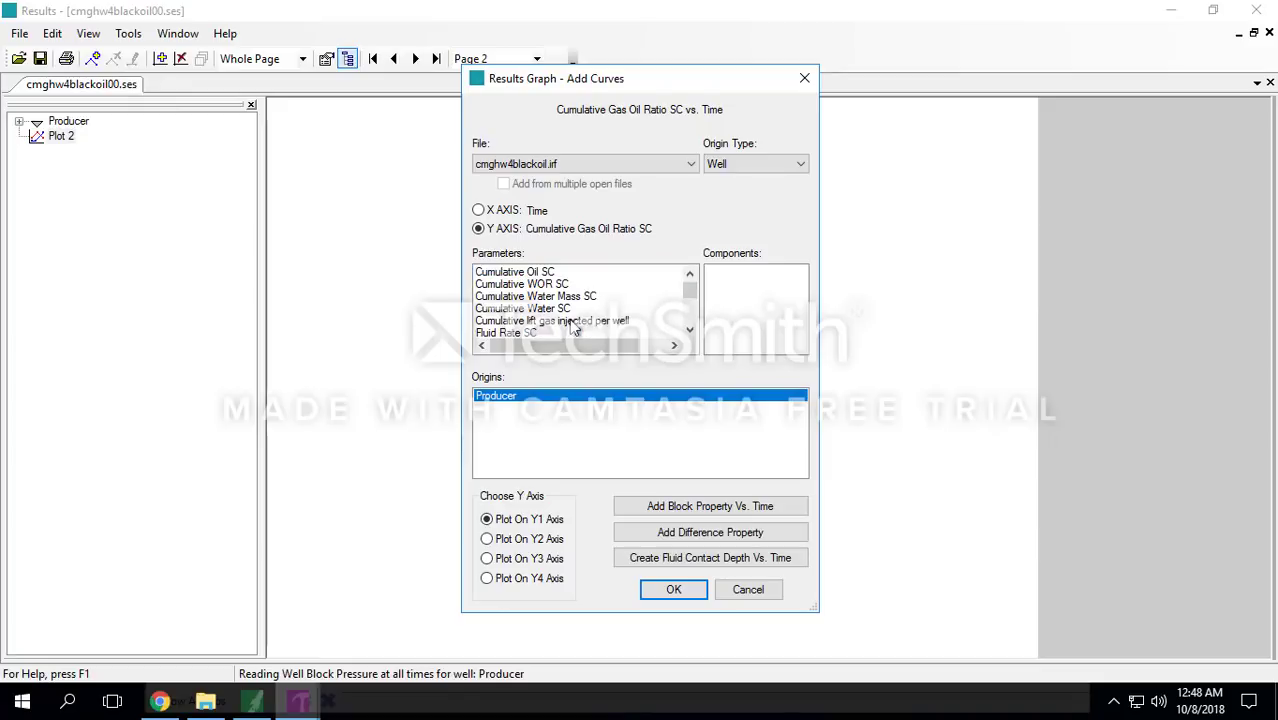
scroll(573, 327, "down", 1)
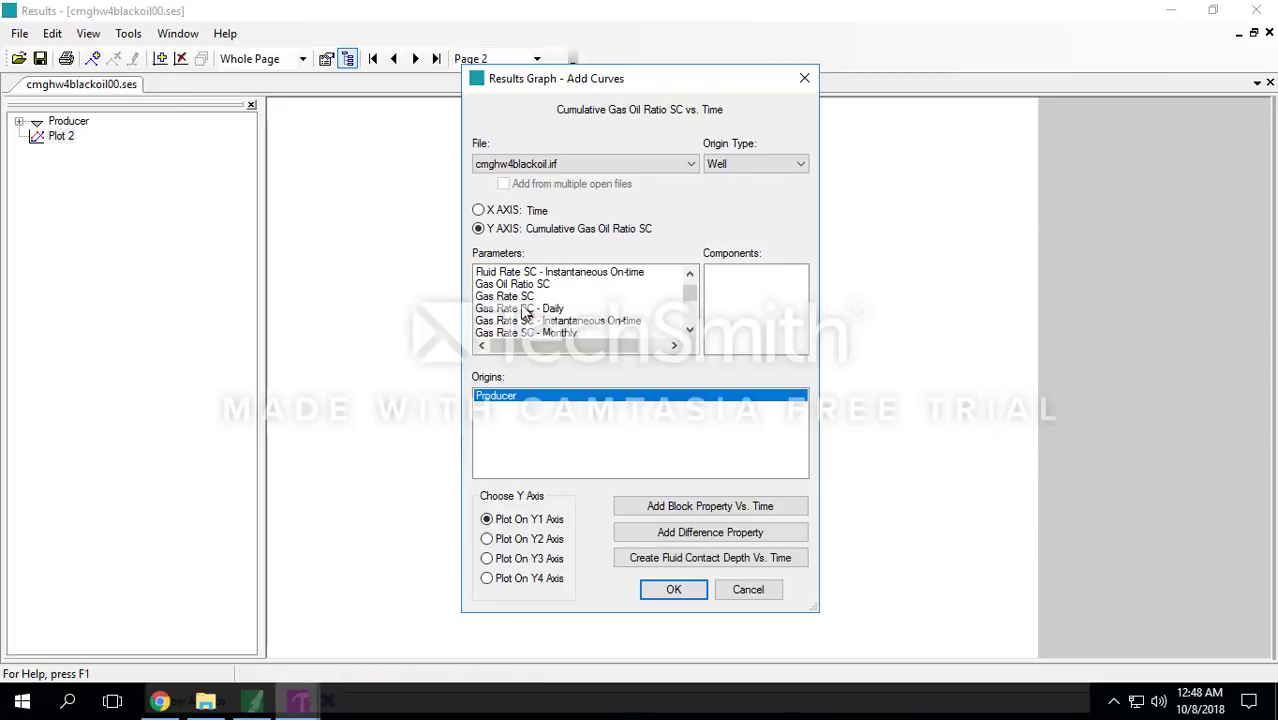
left_click(530, 298)
left_click(673, 590)
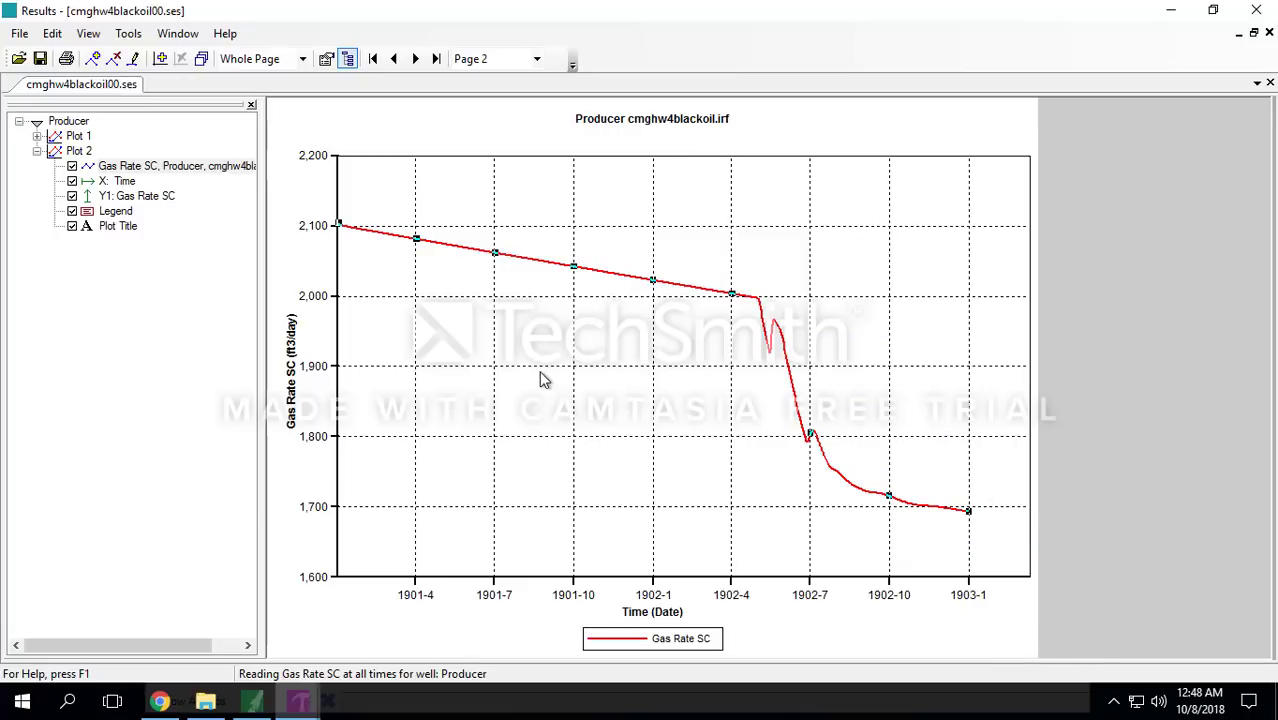
Step: Change the Gas Rate SC curve in Plot 2 to the Producer's Water Rate SC versus time
right_click(120, 168)
left_click(174, 222)
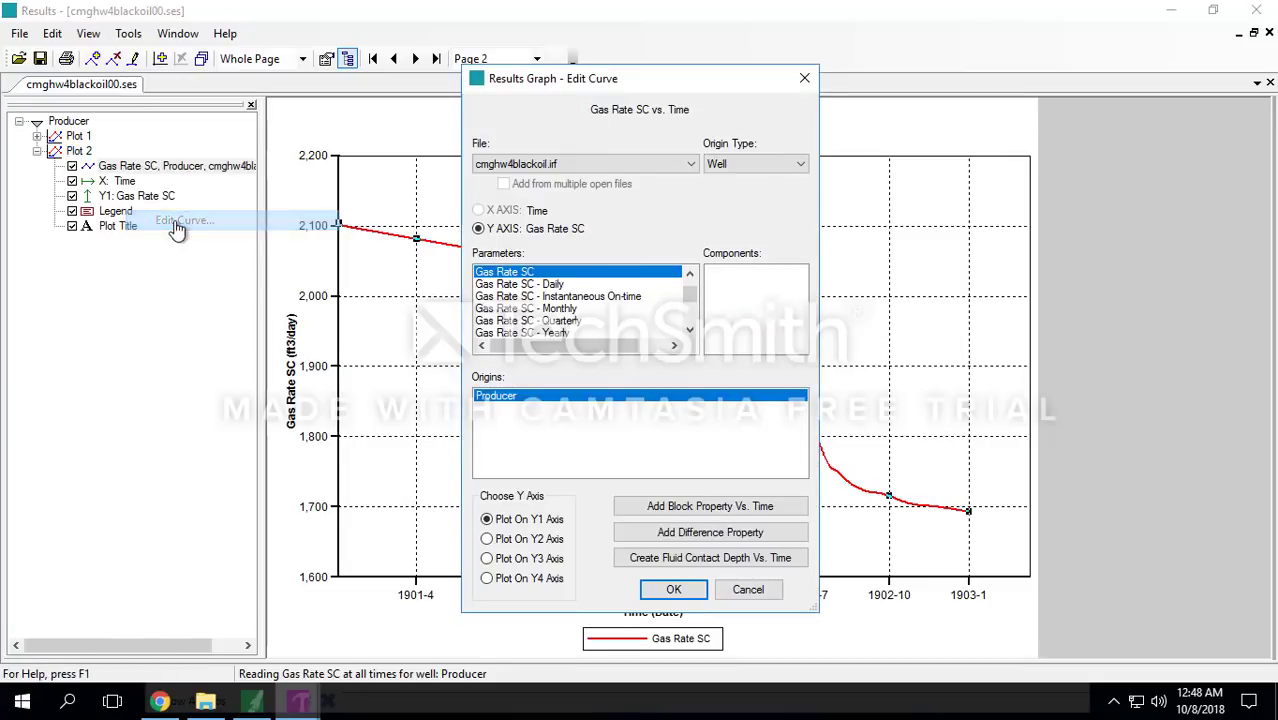
mouse_move(700, 328)
left_mouse_down()
mouse_move(689, 329)
mouse_move(697, 340)
left_mouse_up()
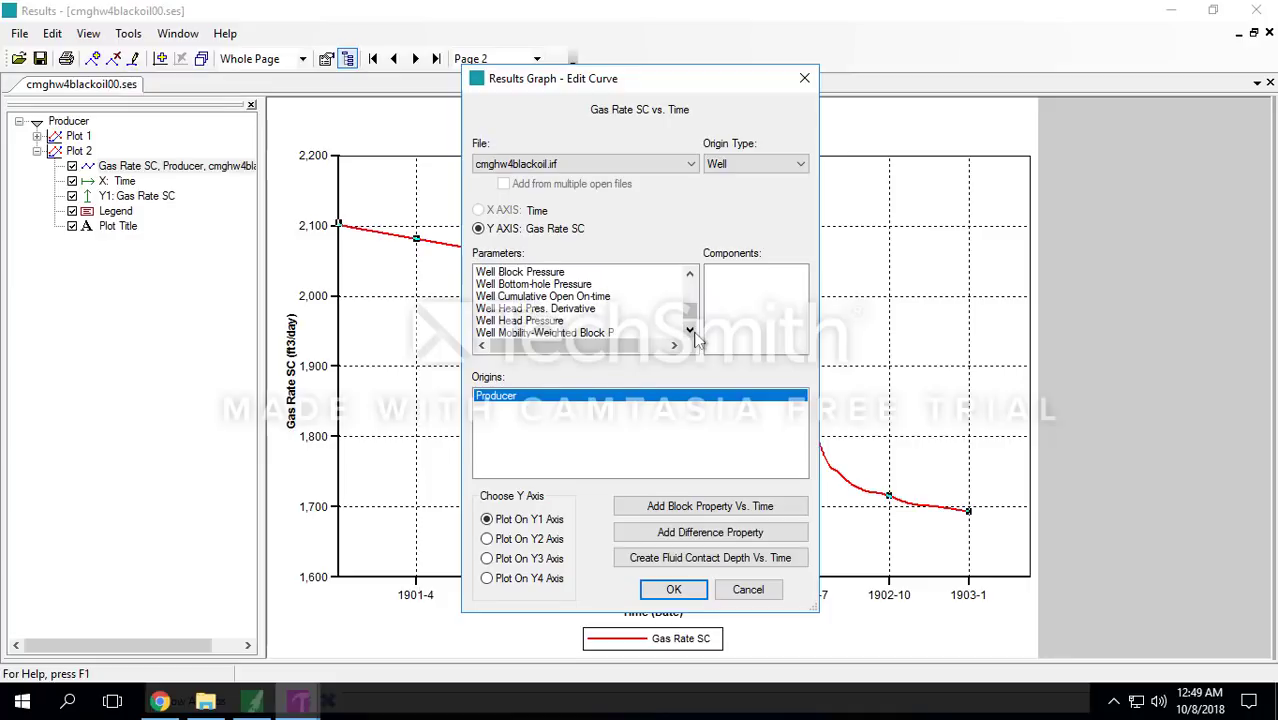
left_click_drag(691, 275, 691, 275)
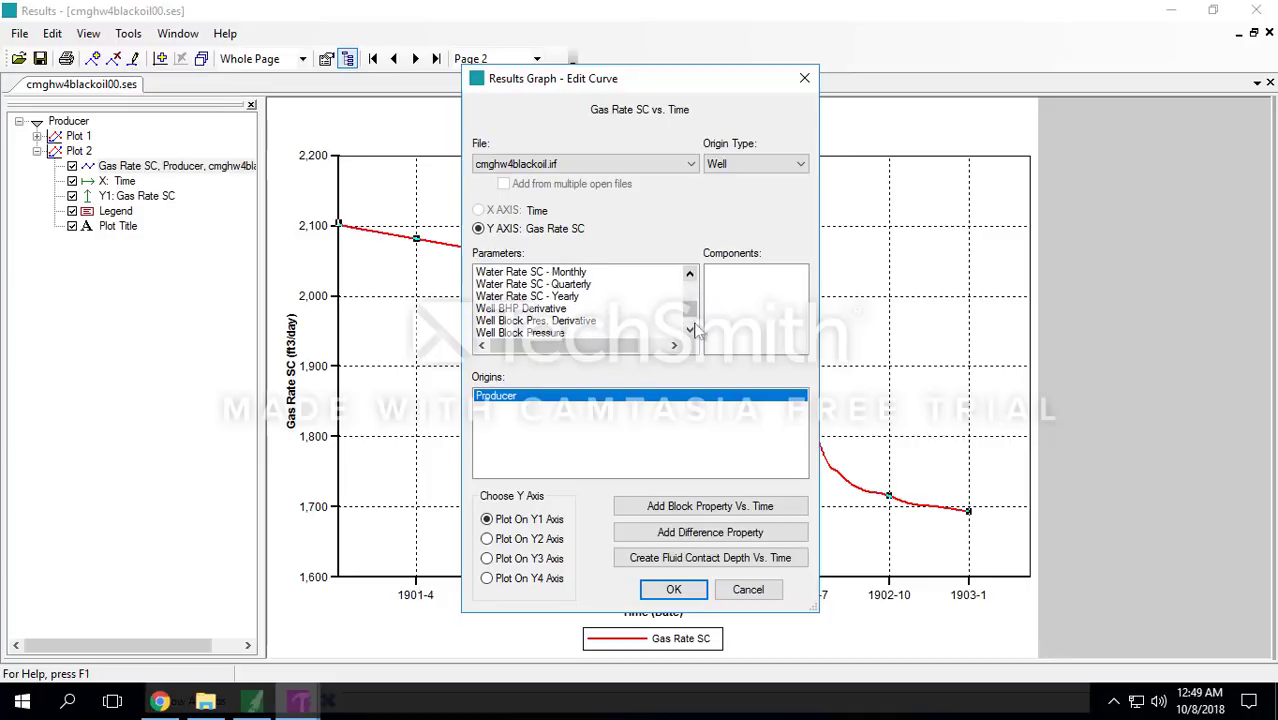
left_click_drag(697, 334, 697, 336)
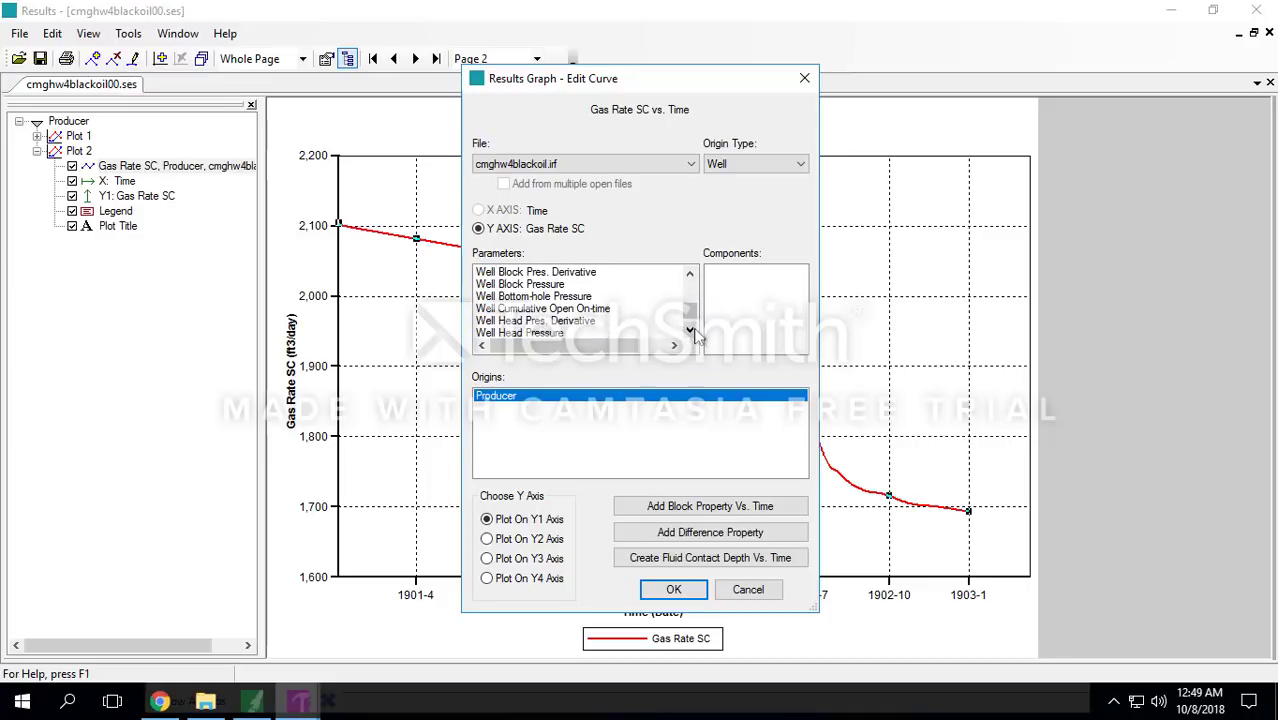
left_click(689, 331)
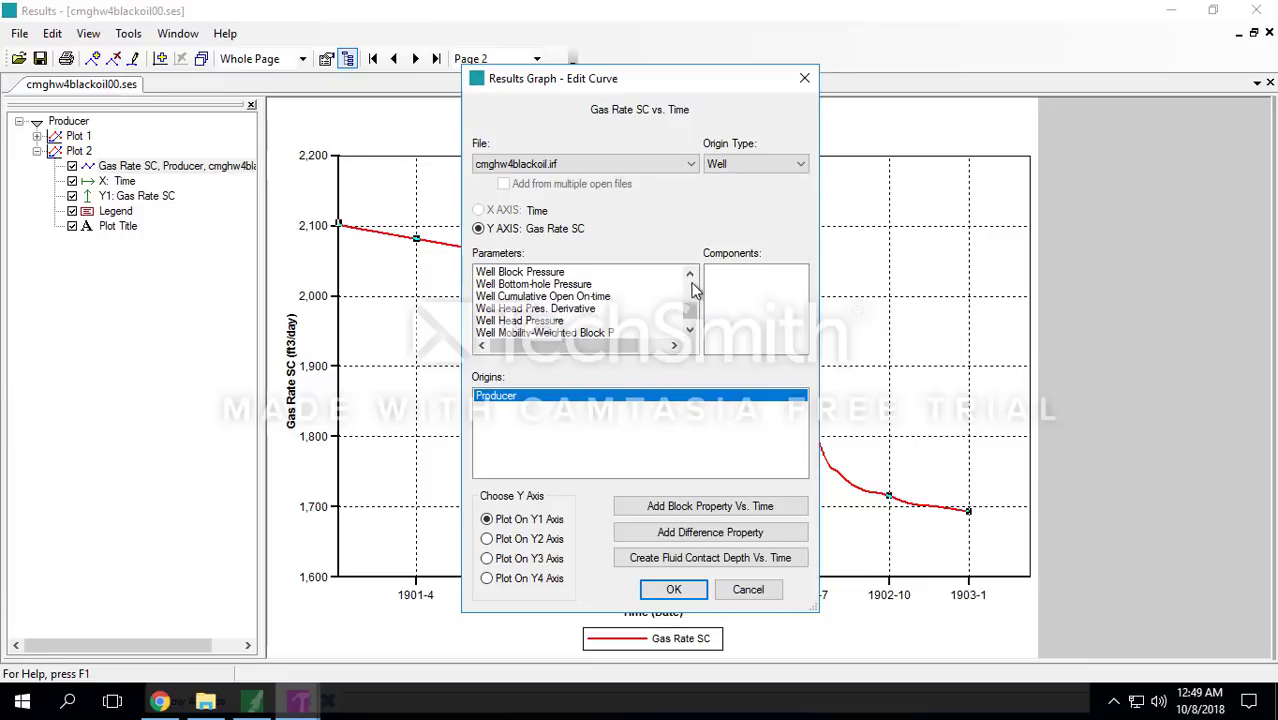
left_click_drag(692, 282, 697, 287)
left_click(535, 272)
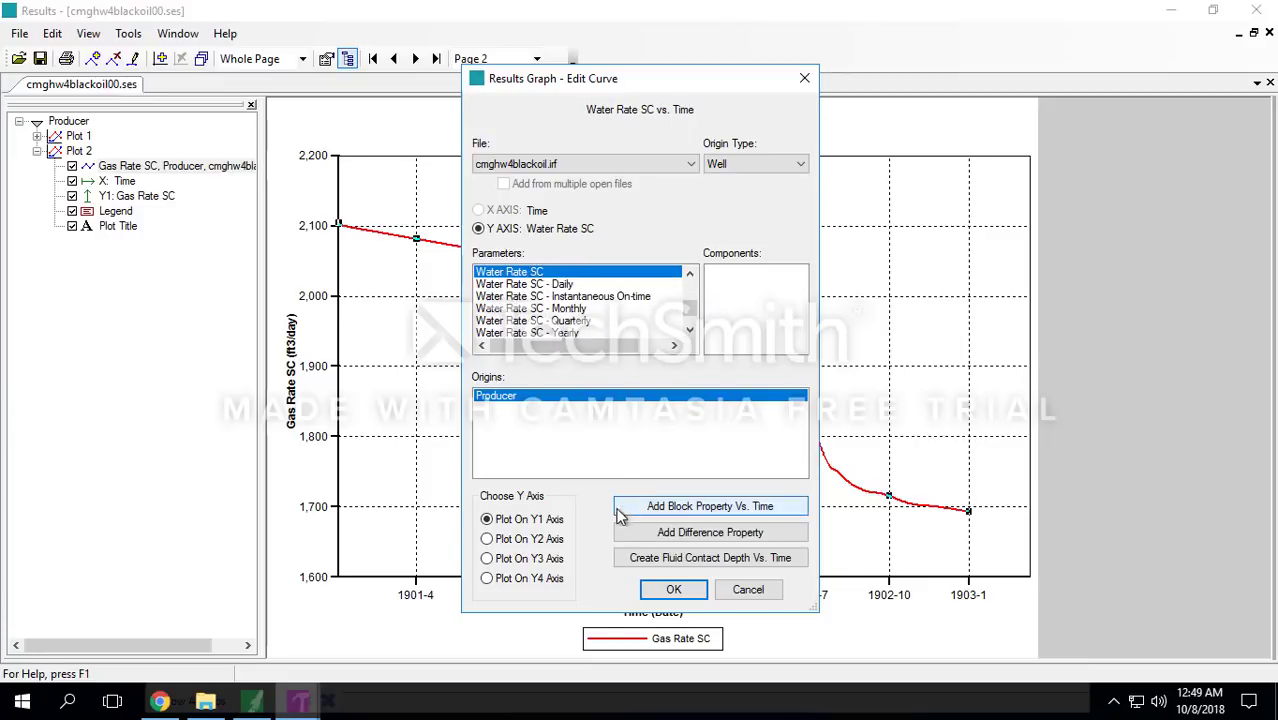
left_click(670, 591)
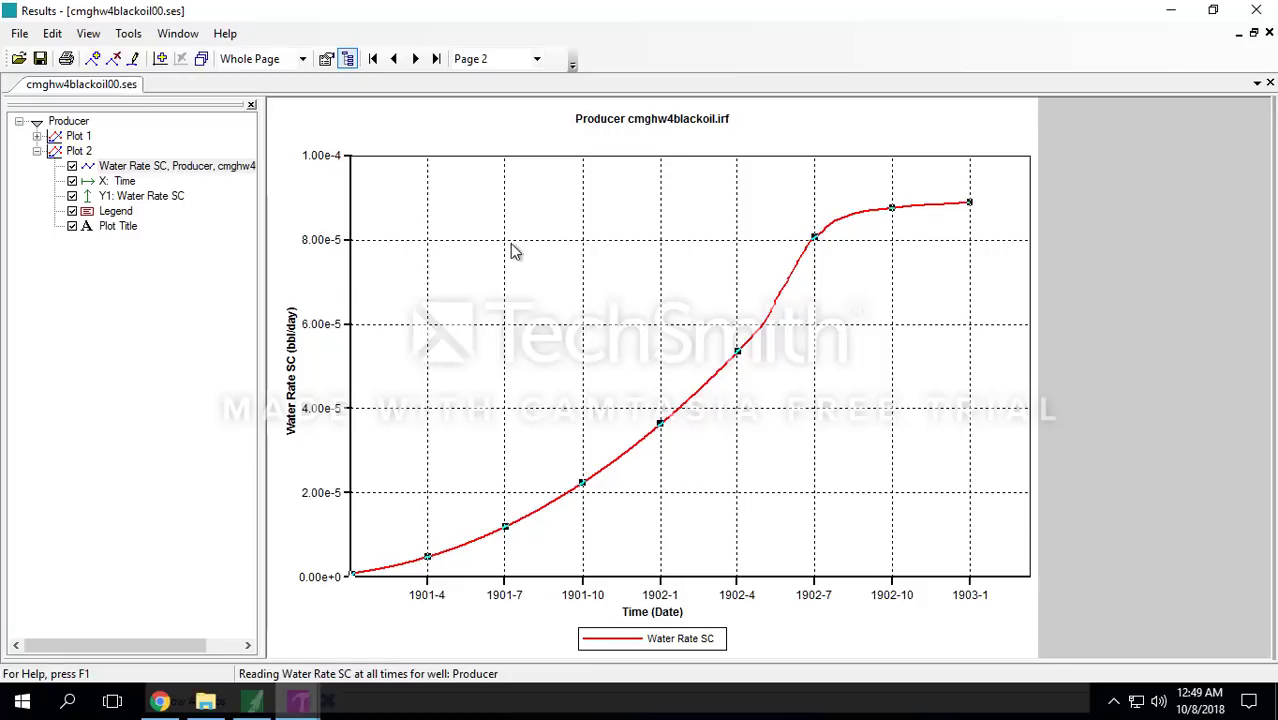
right_click(178, 167)
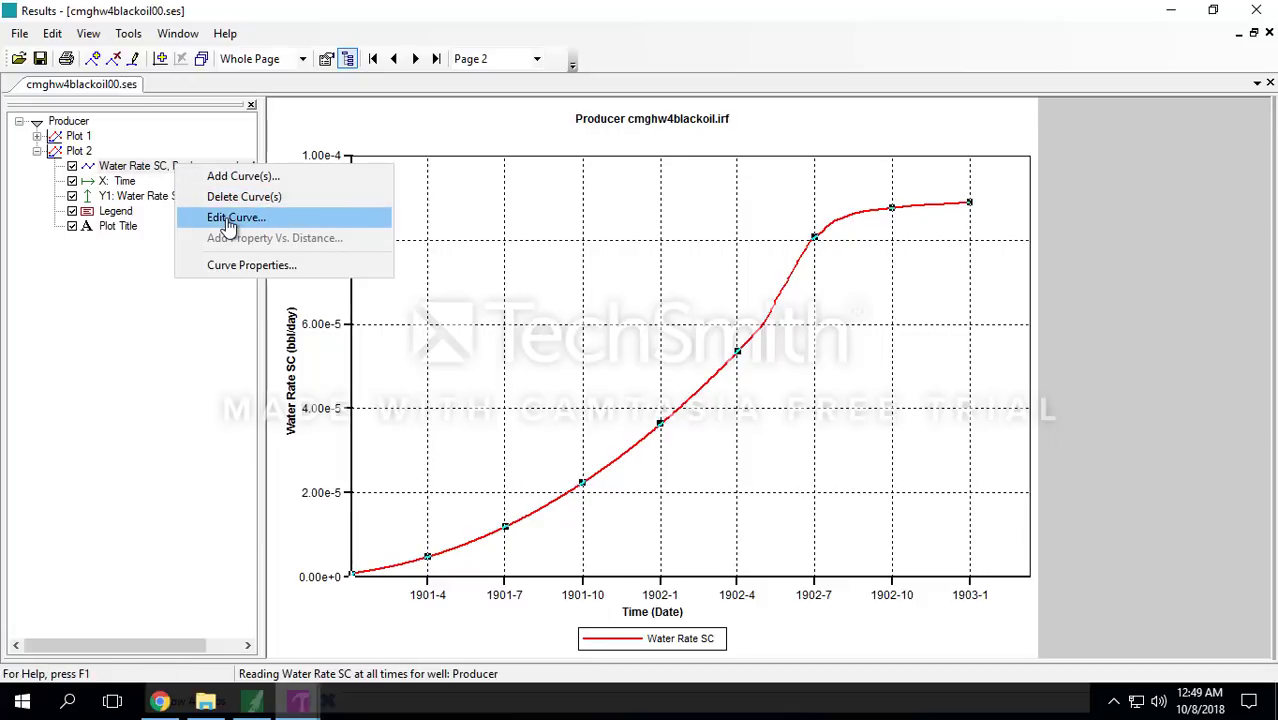
left_click(229, 218)
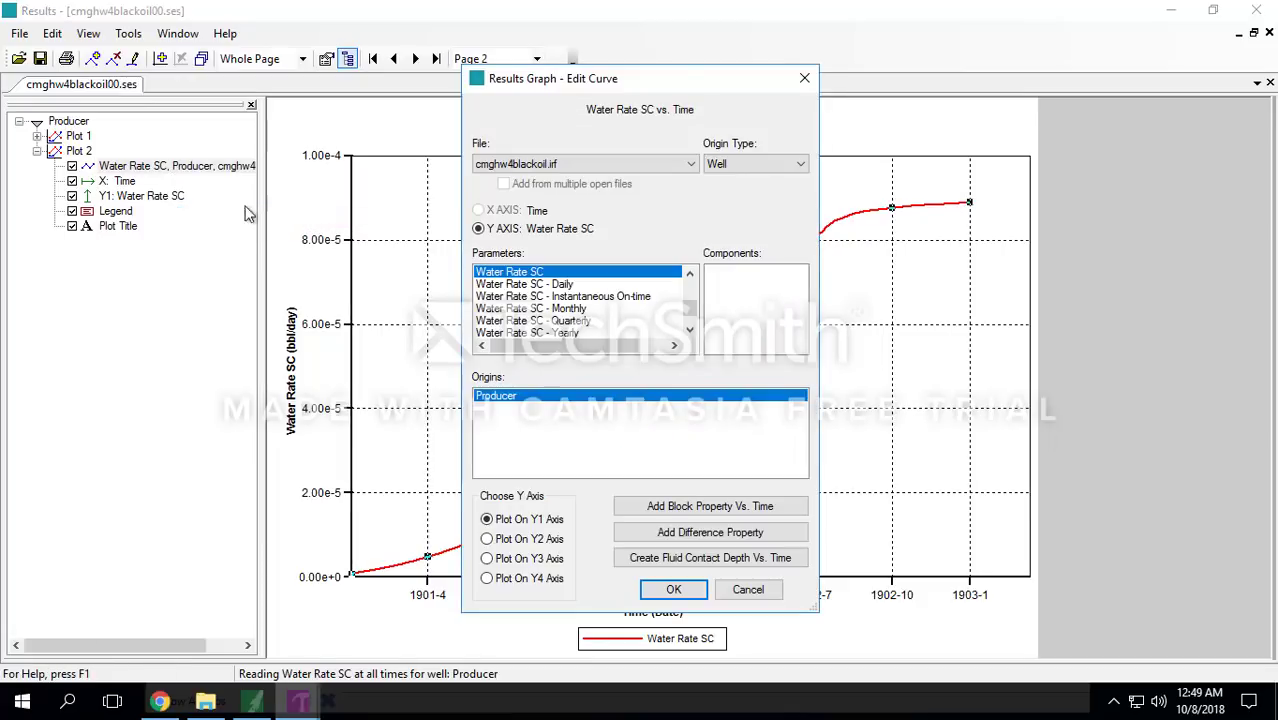
left_click(731, 588)
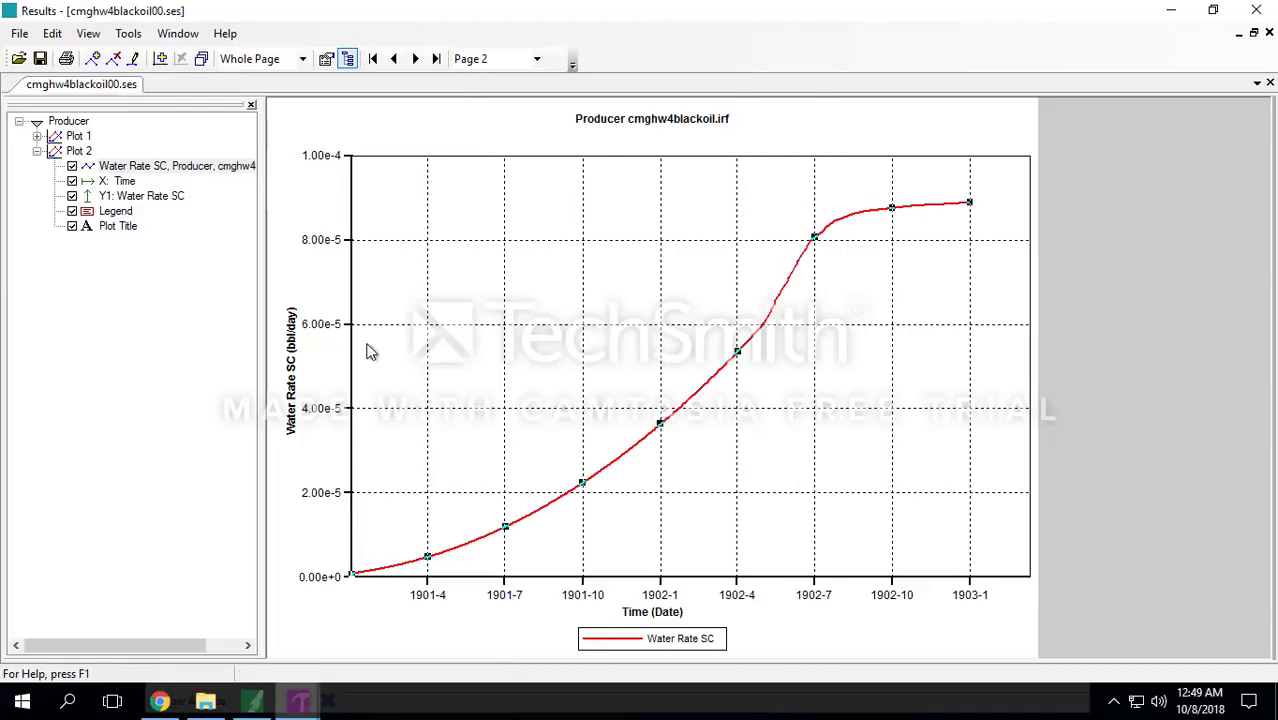
Step: Add the Producer's Oil Rate SC curve to Plot 2 on the Y1 axis
right_click(206, 161)
left_click(188, 168)
right_click(204, 163)
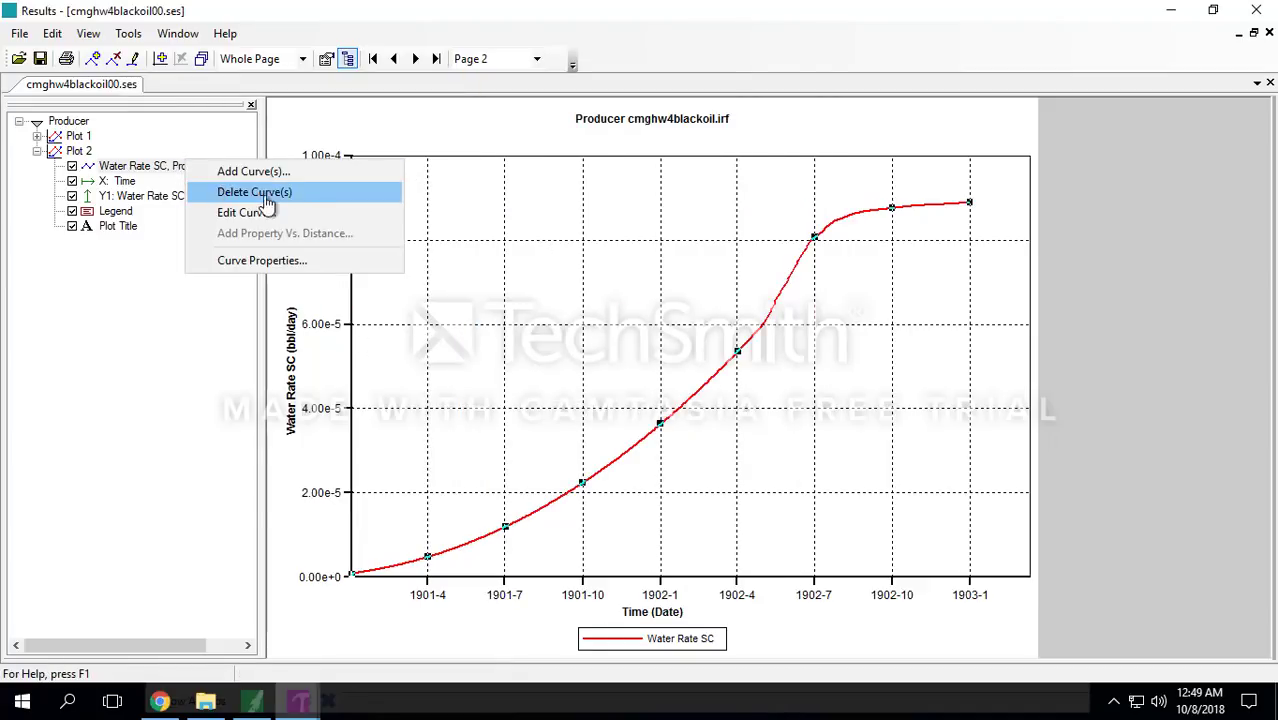
left_click(255, 171)
left_click(690, 275)
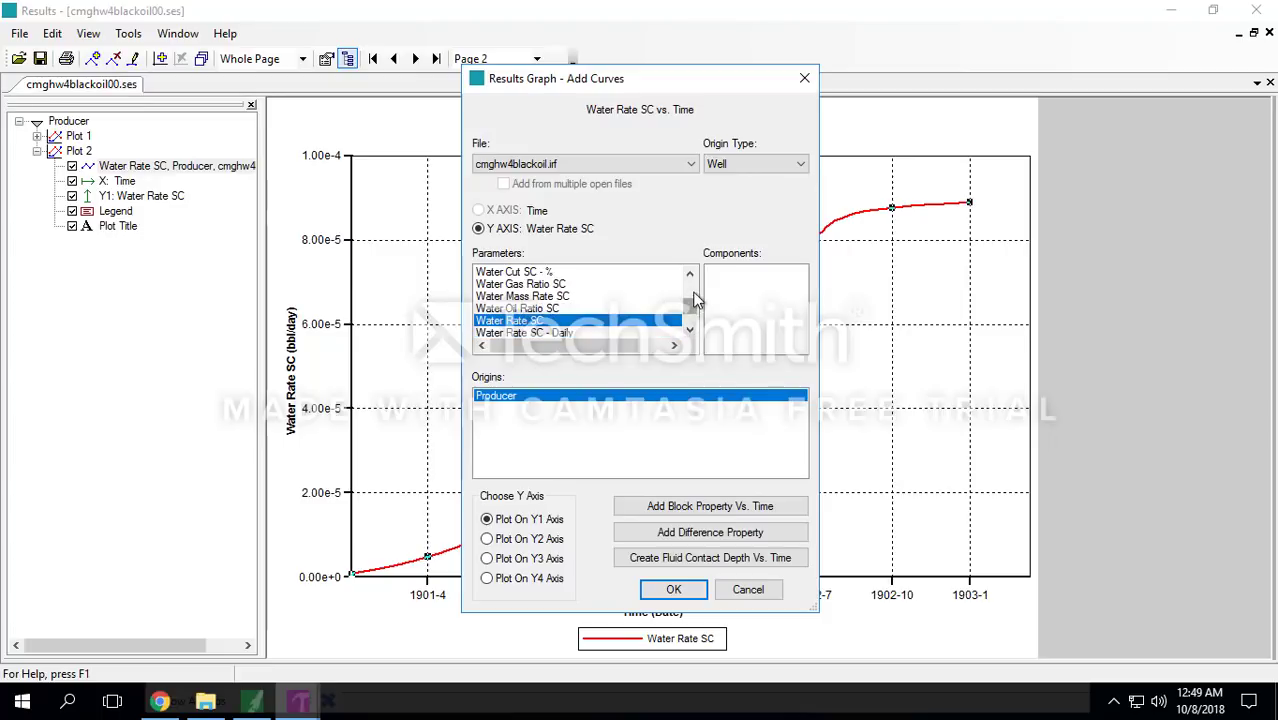
left_click(690, 275)
left_click(690, 275)
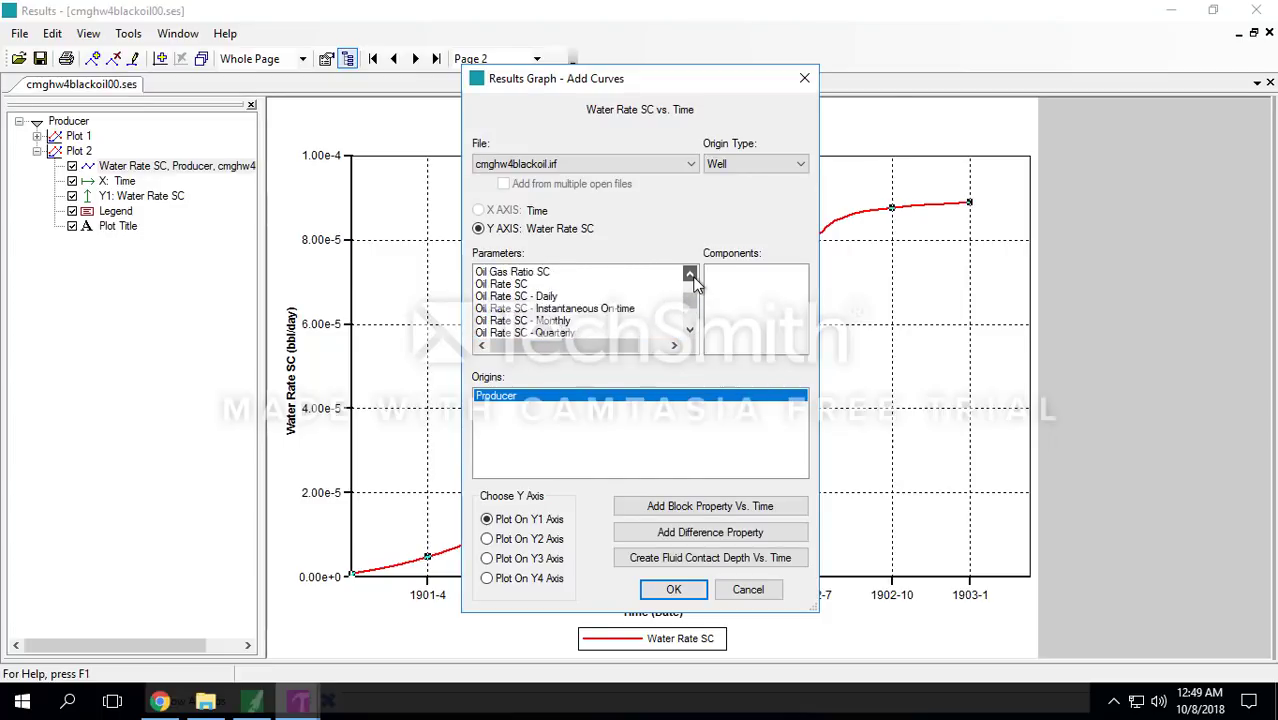
left_click(545, 309)
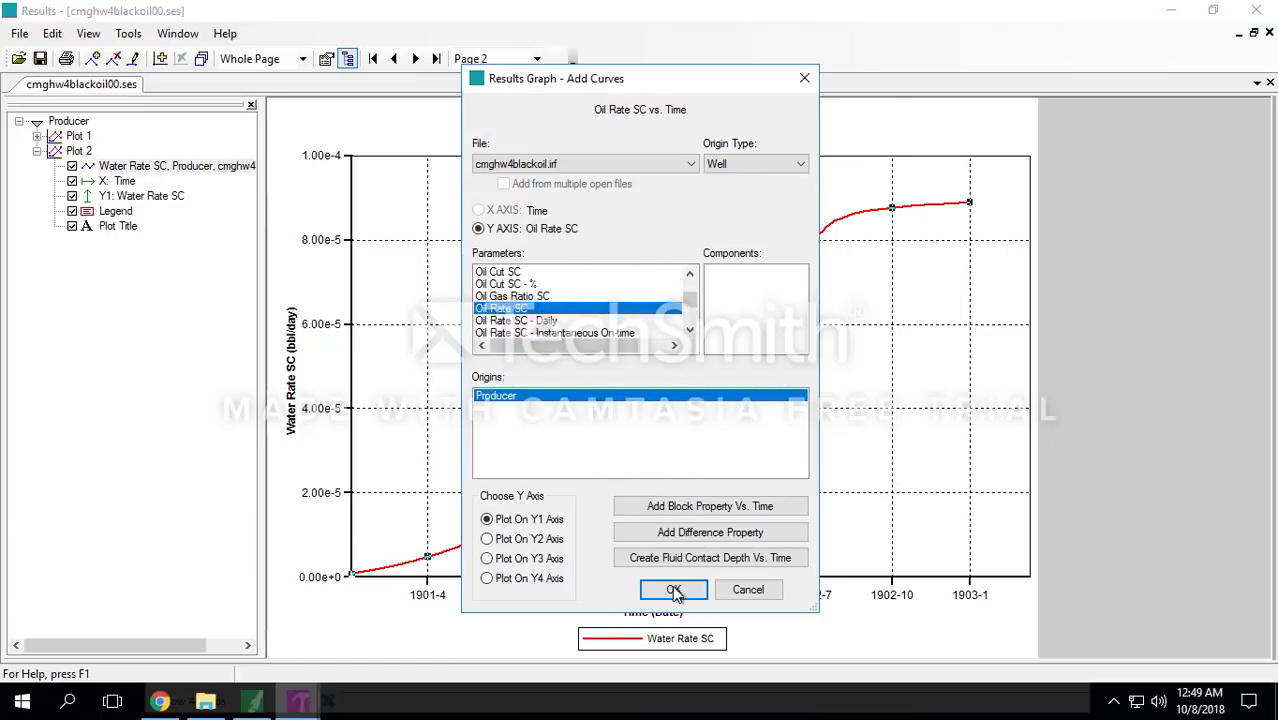
left_click(672, 589)
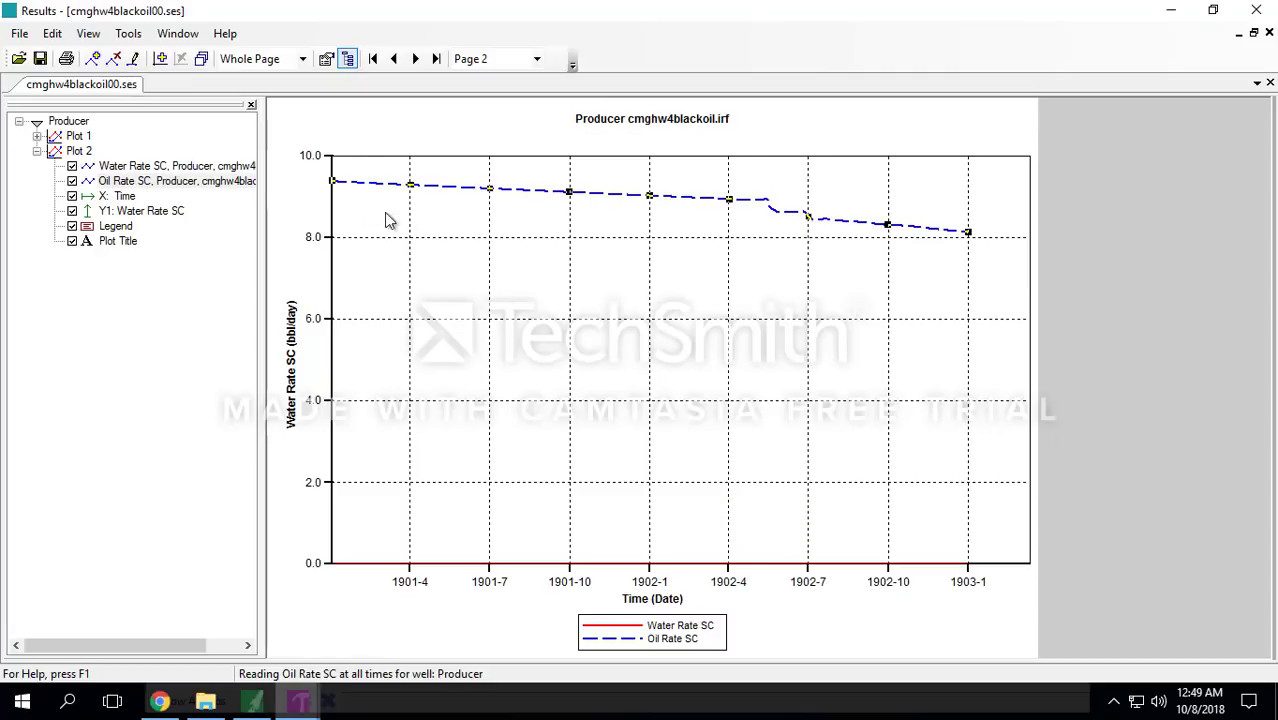
Step: Set the first page title of Plot 2 to "Water and Oil Rate (STB/day) vs Time (days)"
mouse_move(757, 193)
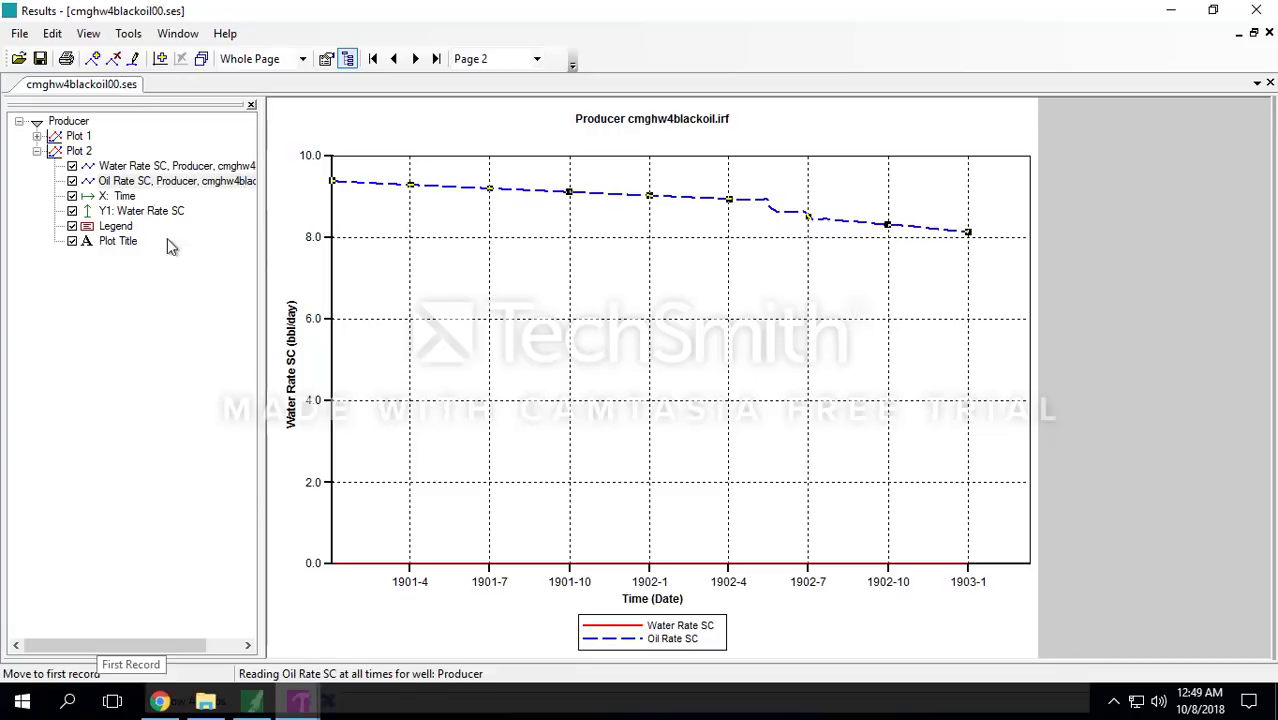
double_click(130, 211)
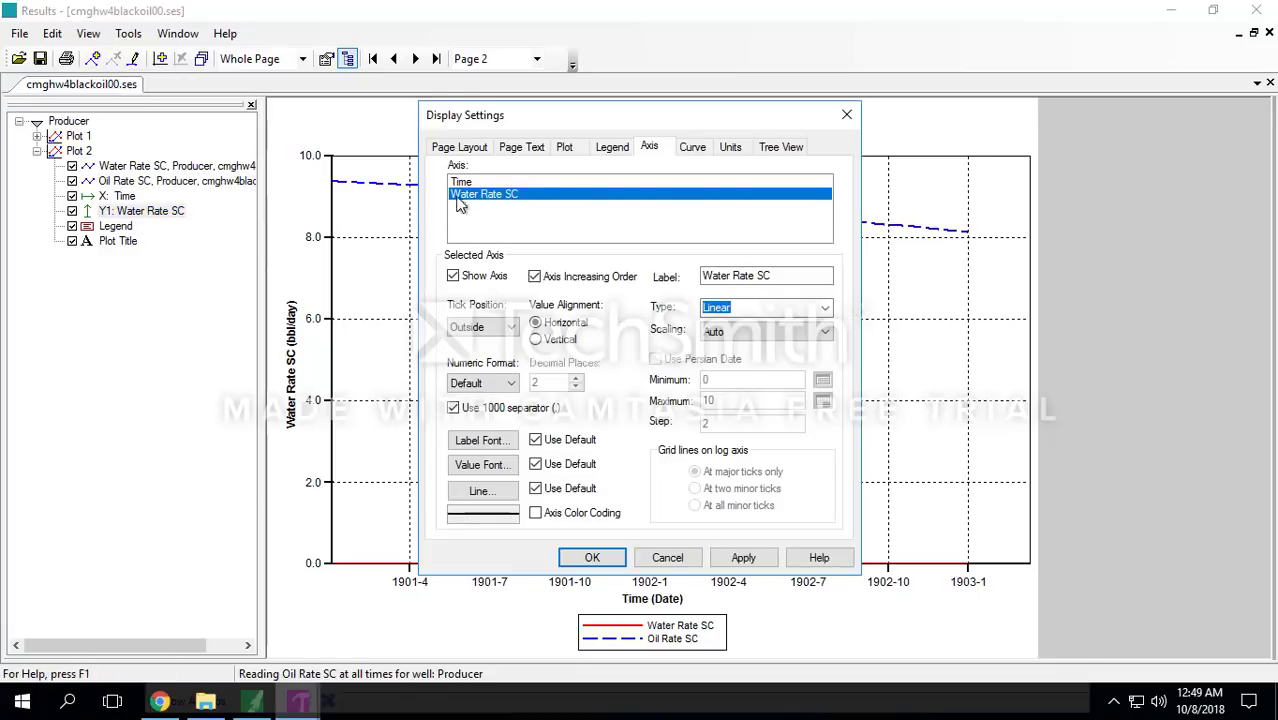
left_click(469, 152)
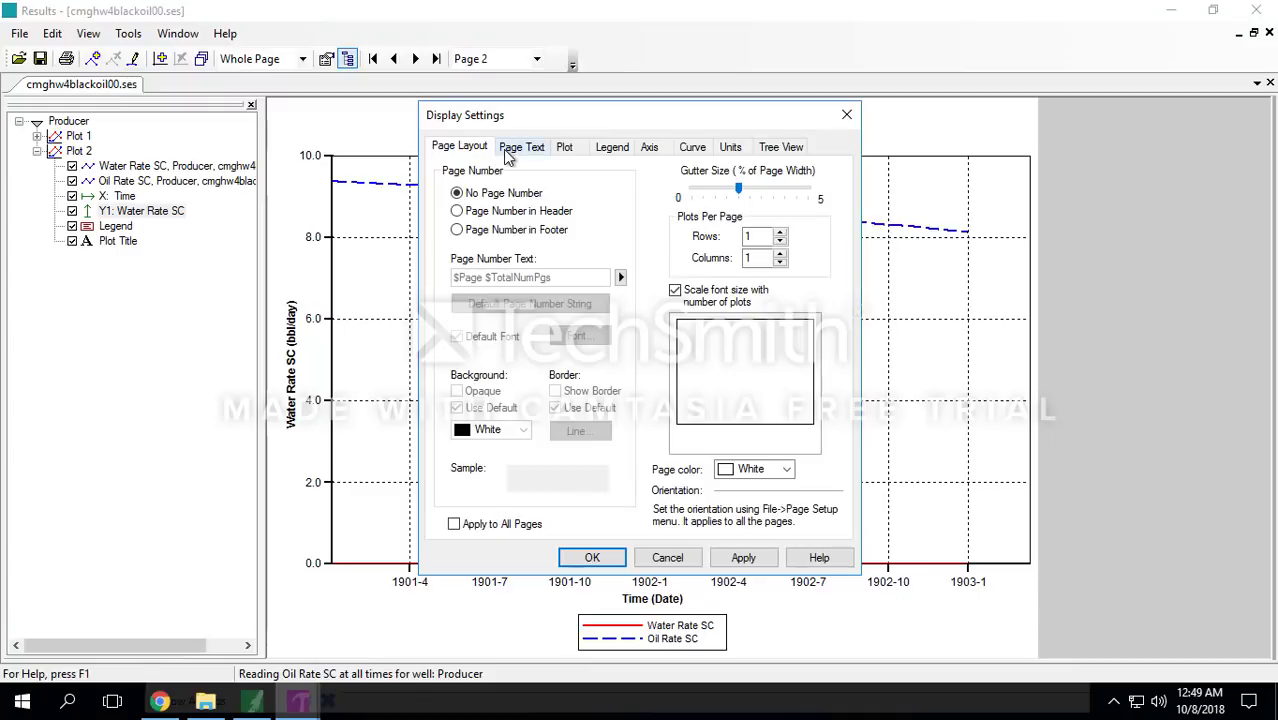
left_click(510, 150)
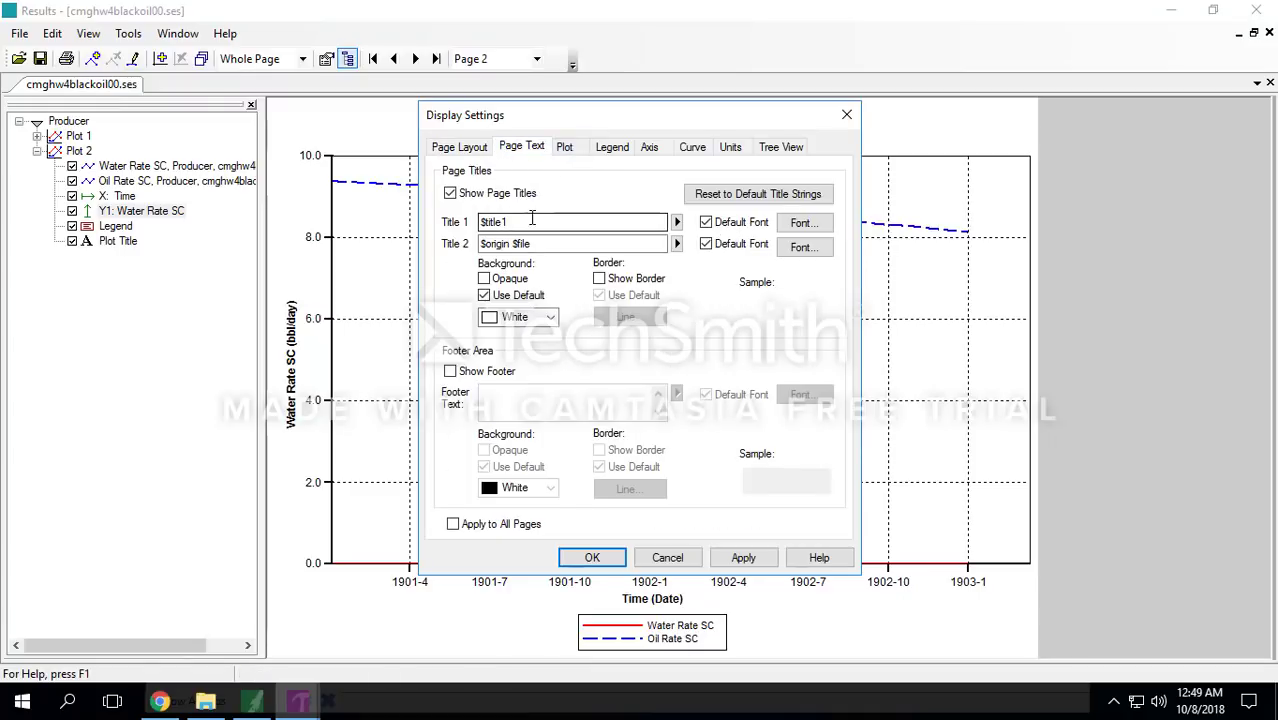
left_click_drag(554, 120, 554, 223)
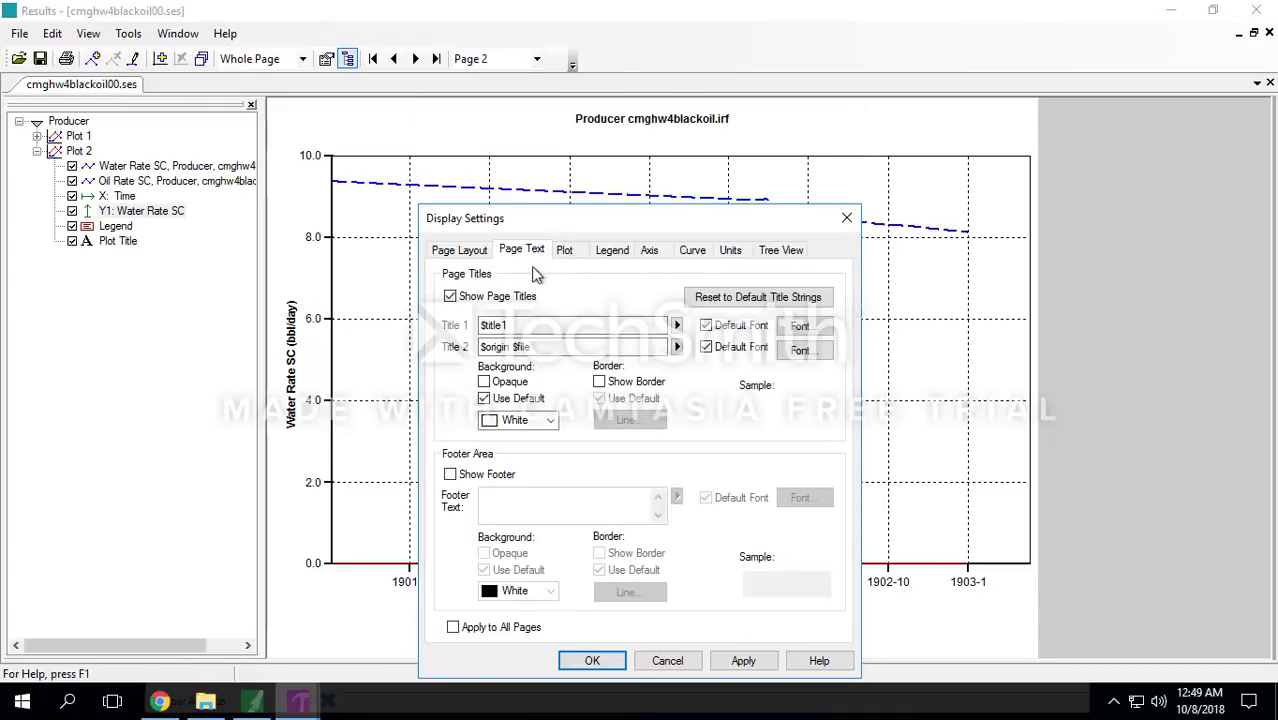
left_click_drag(517, 327, 418, 336)
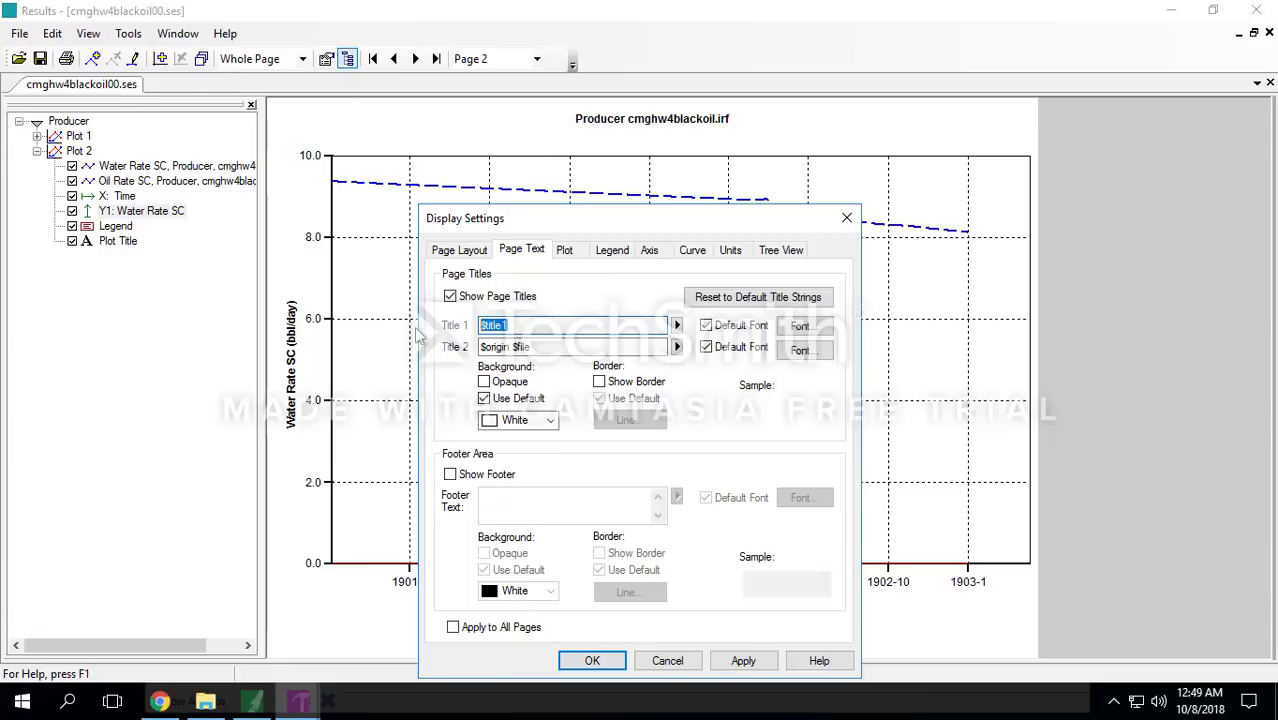
type("W")
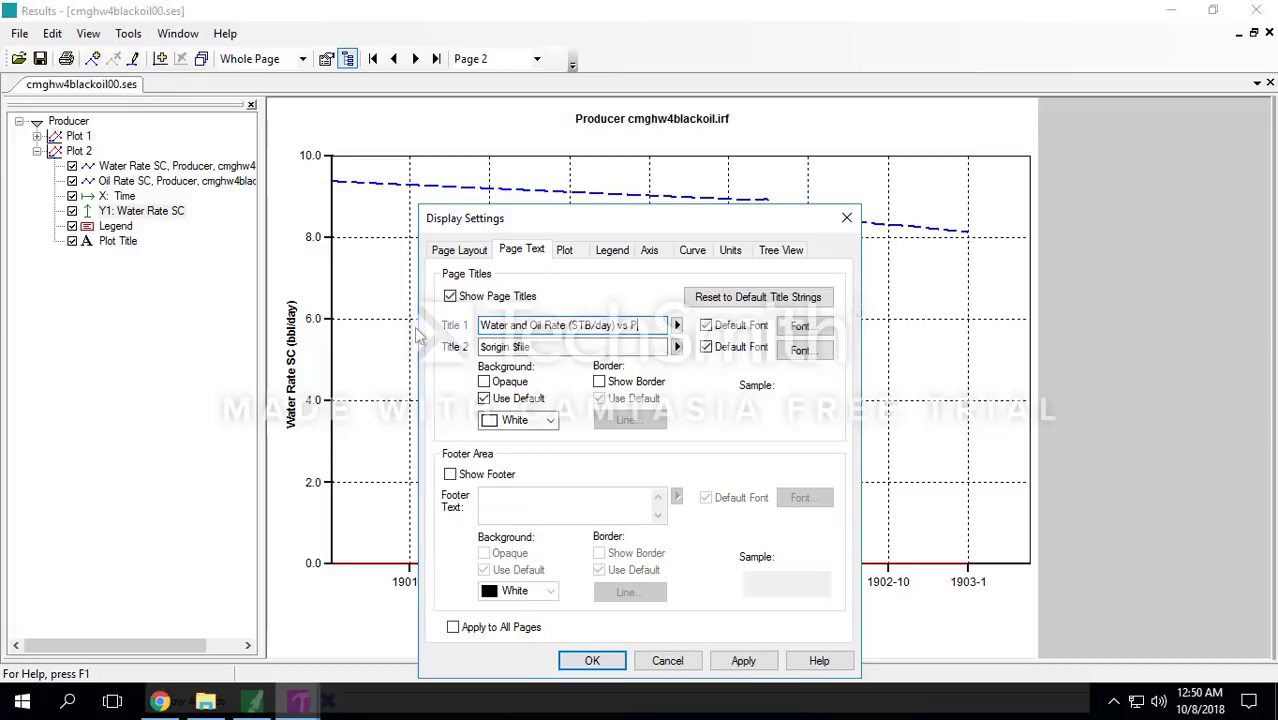
type("days)")
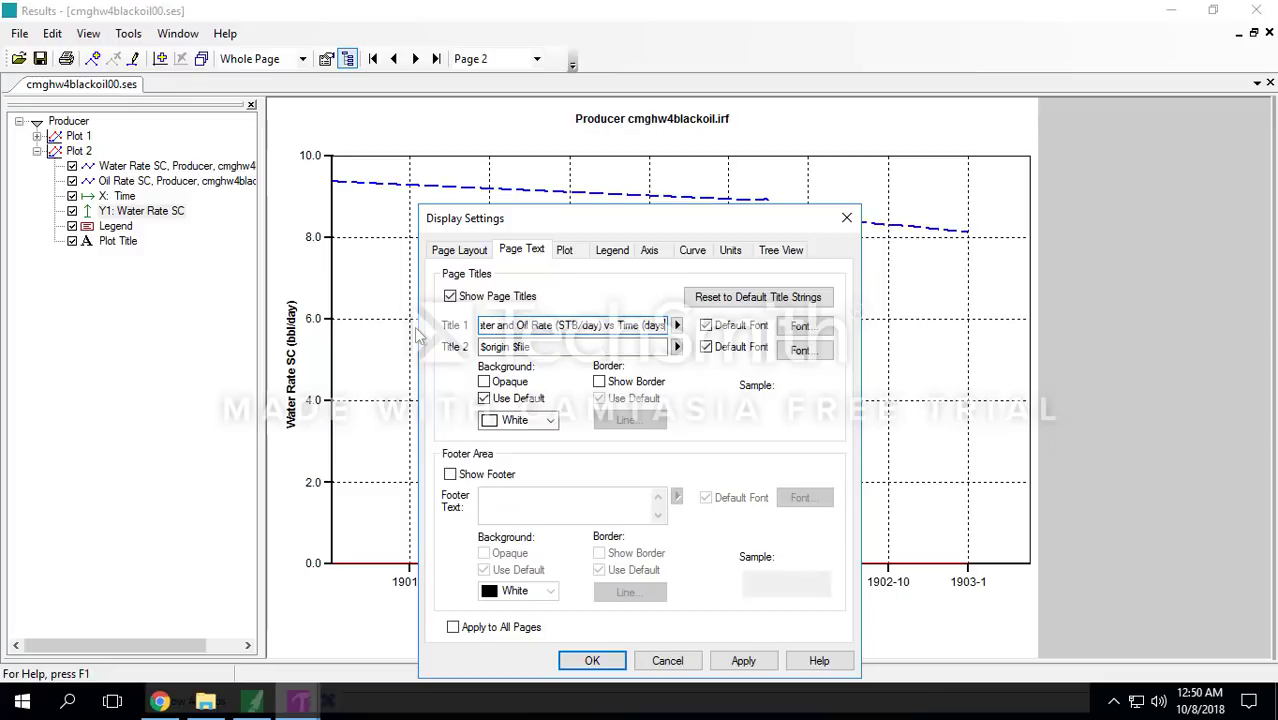
left_click(595, 660)
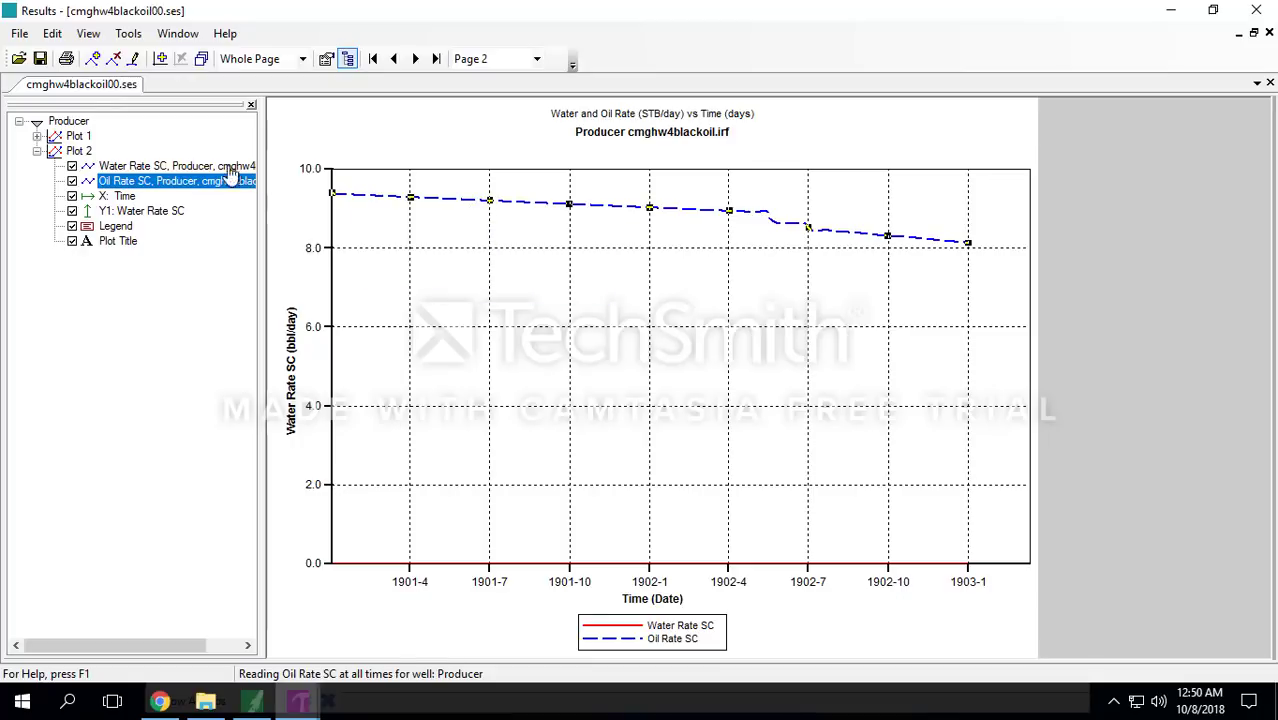
left_click(17, 33)
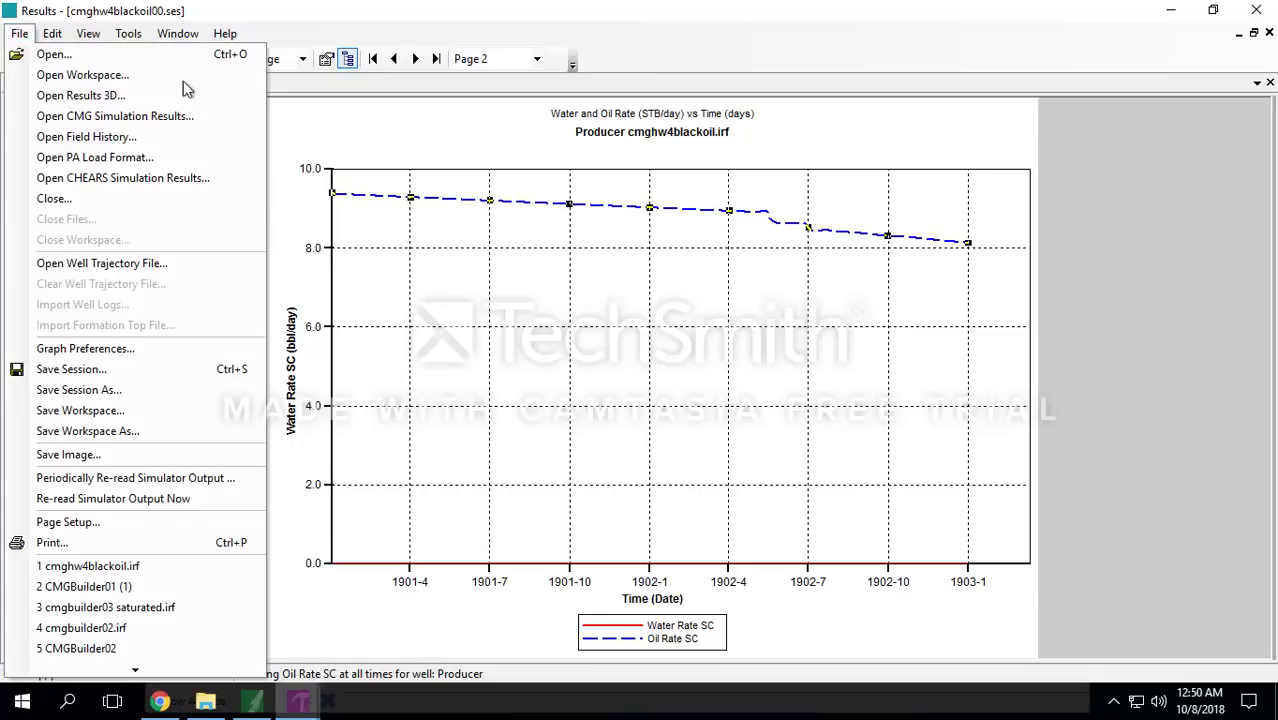
left_click(369, 113)
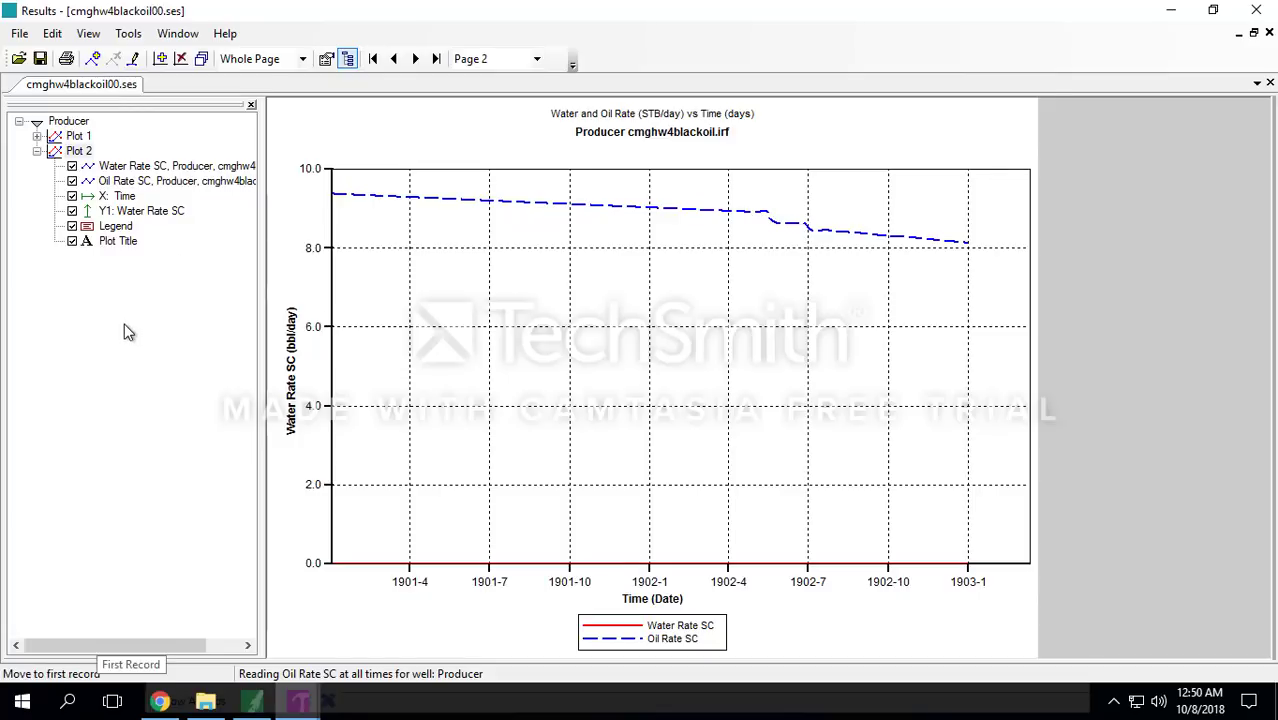
Step: Display Plot 1 and read data points along the Producer's Well Bottom-hole Pressure curve
left_click(40, 137)
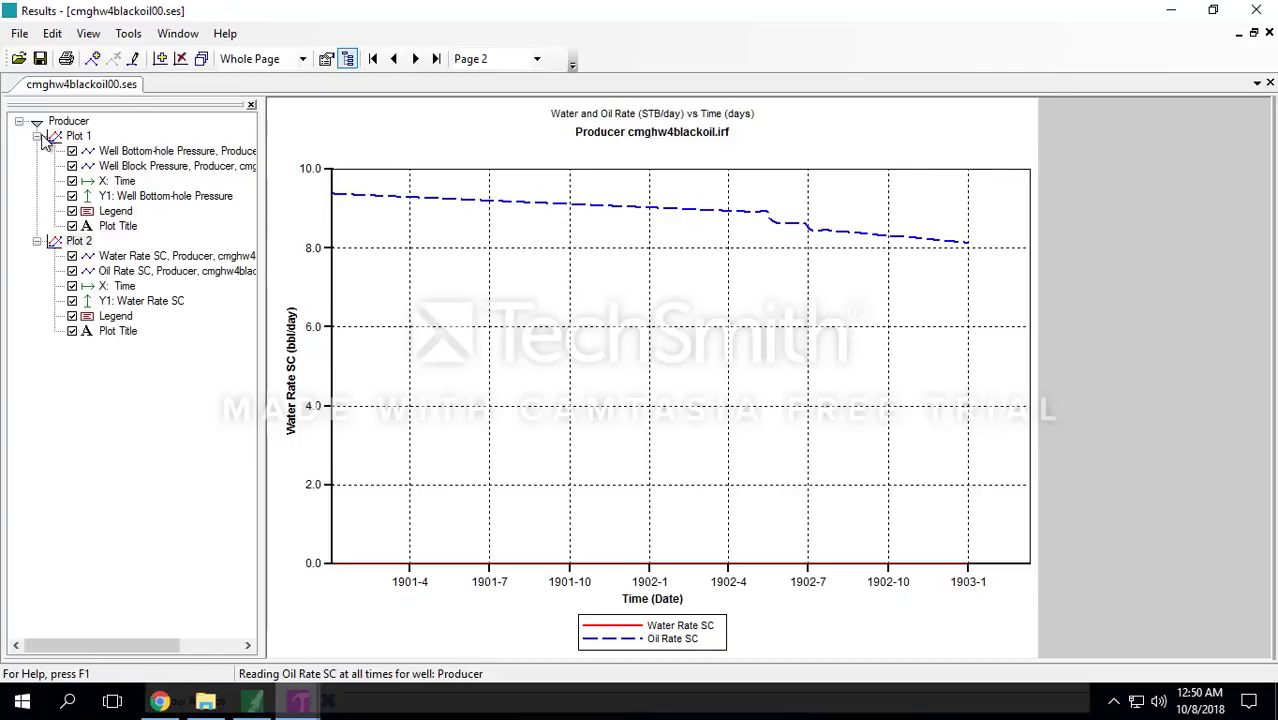
left_click(117, 153)
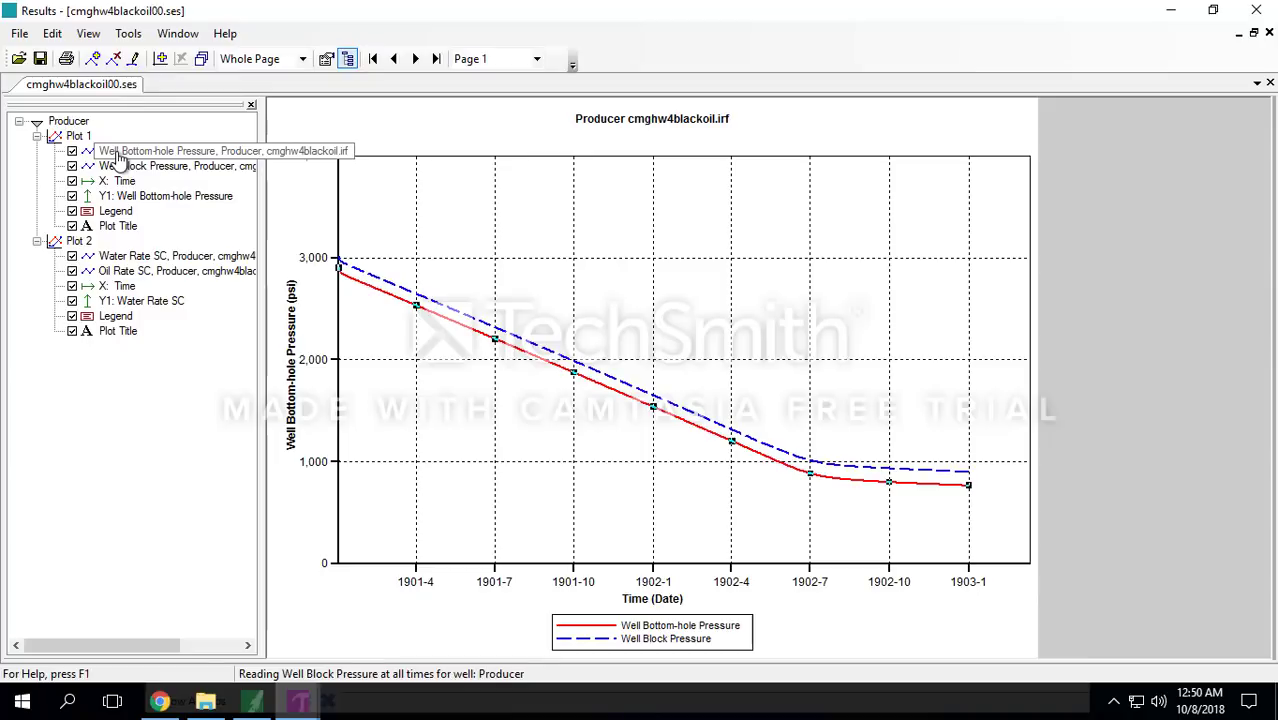
mouse_move(424, 313)
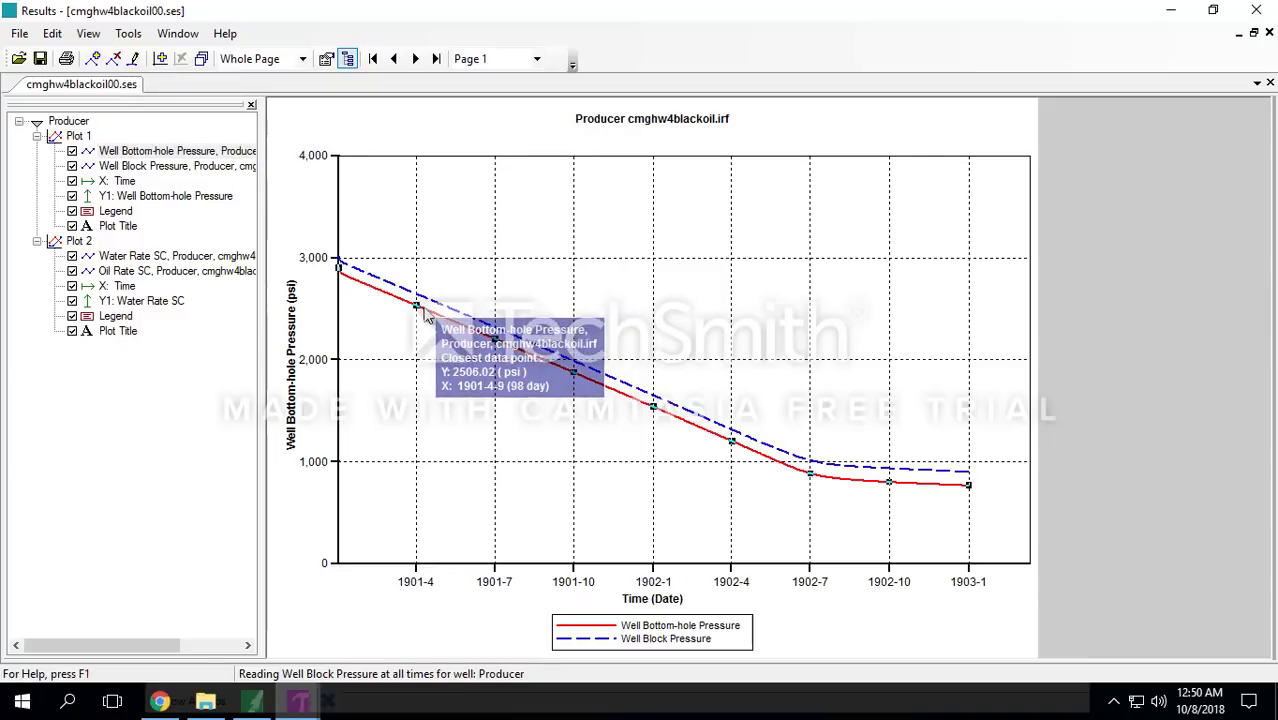
mouse_move(545, 374)
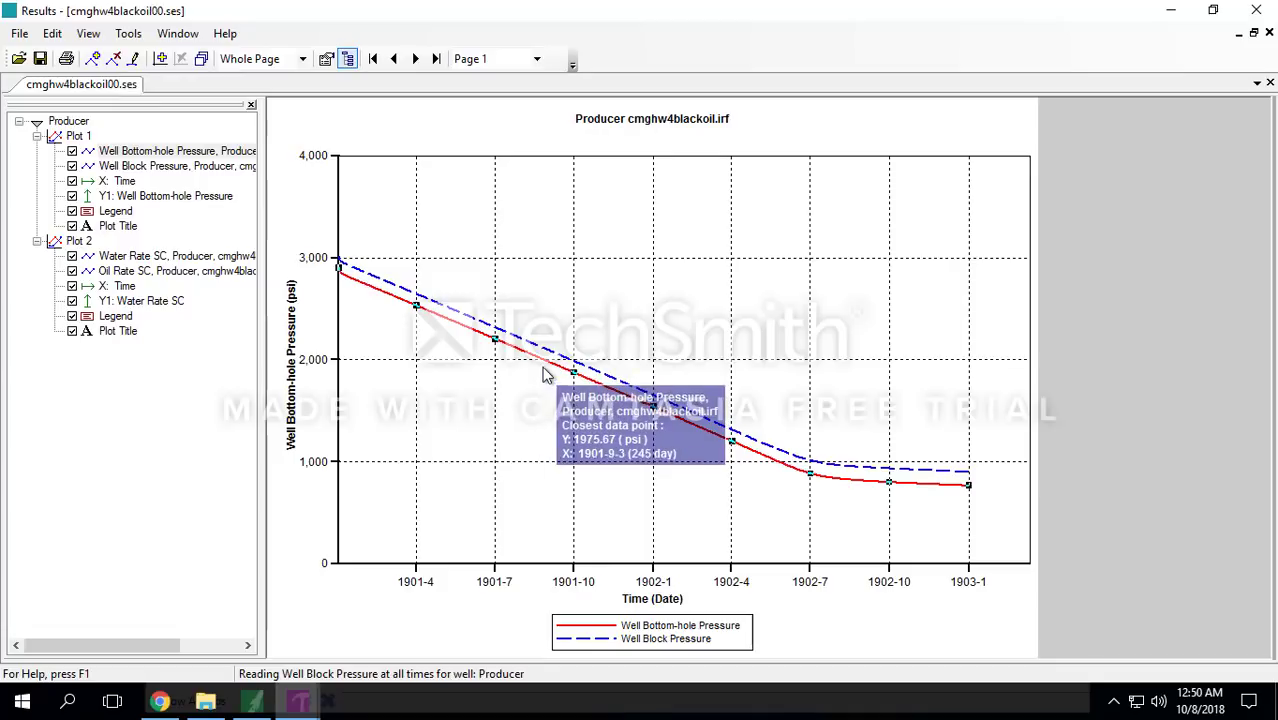
mouse_move(626, 404)
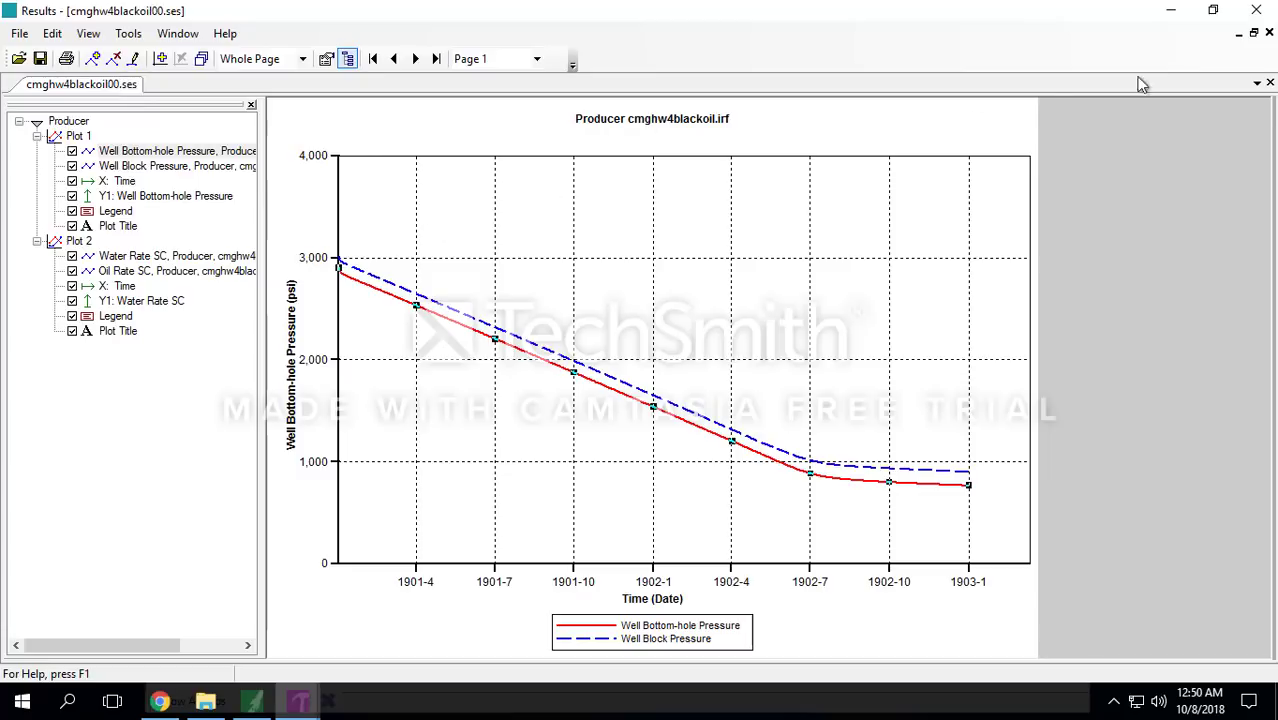
Step: Close Results Graph without saving the session changes, and close the Validate / Run Simulator window in Builder
left_click(1256, 10)
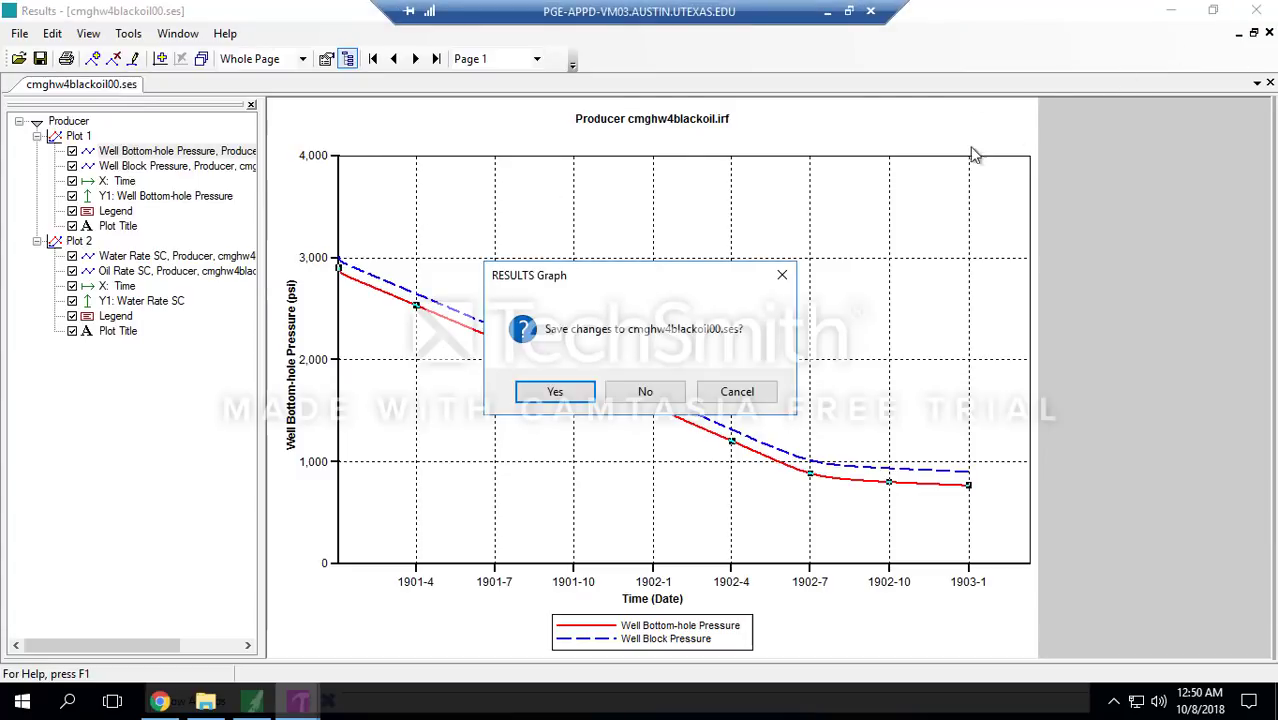
left_click(652, 389)
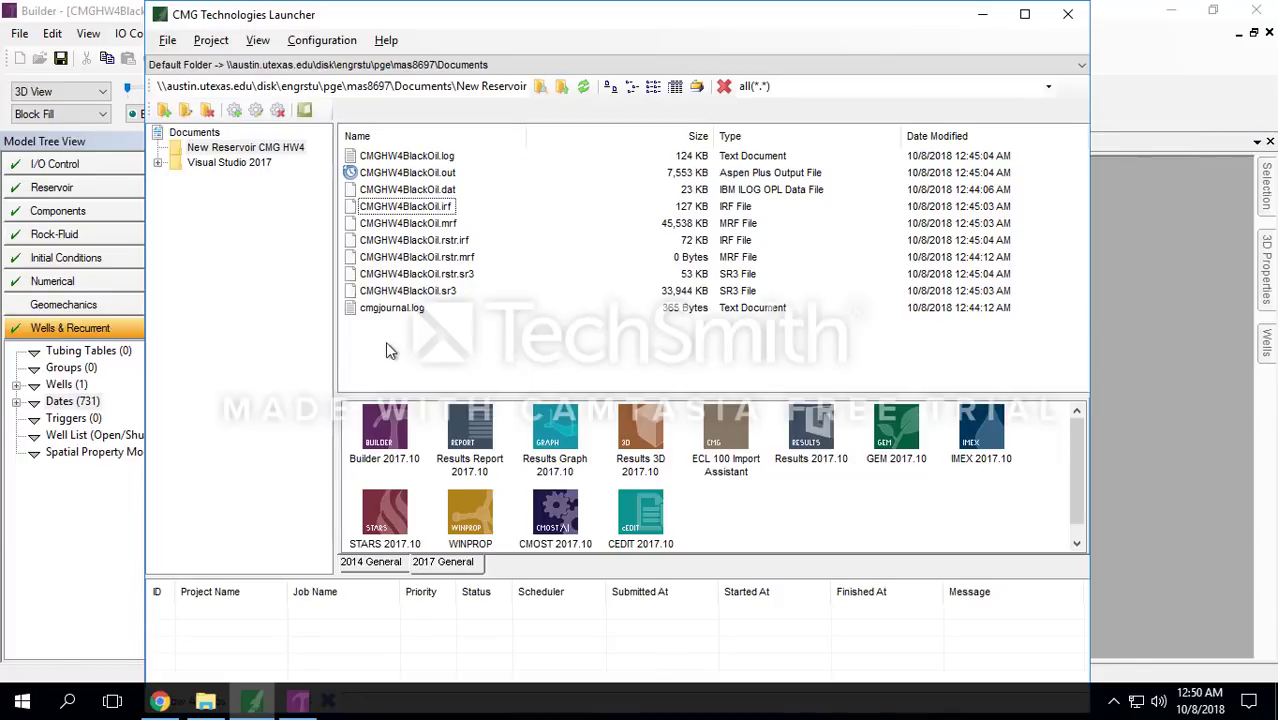
left_click(1162, 273)
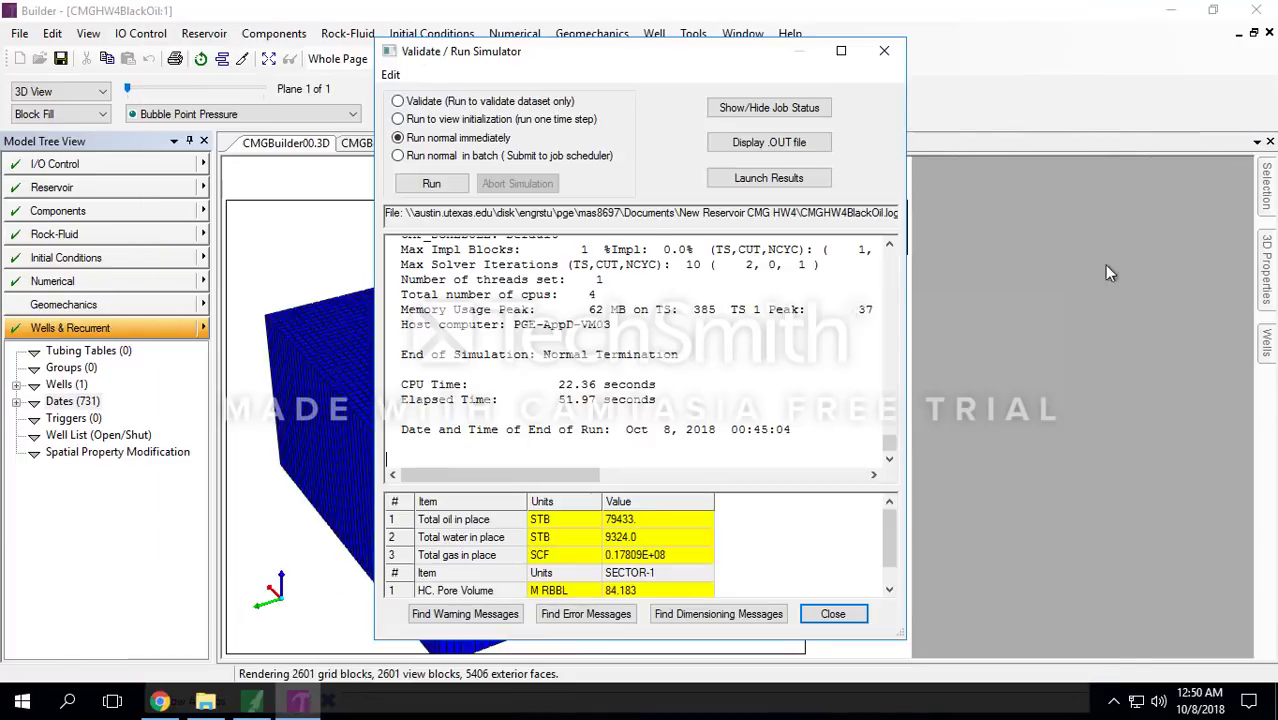
left_click(833, 613)
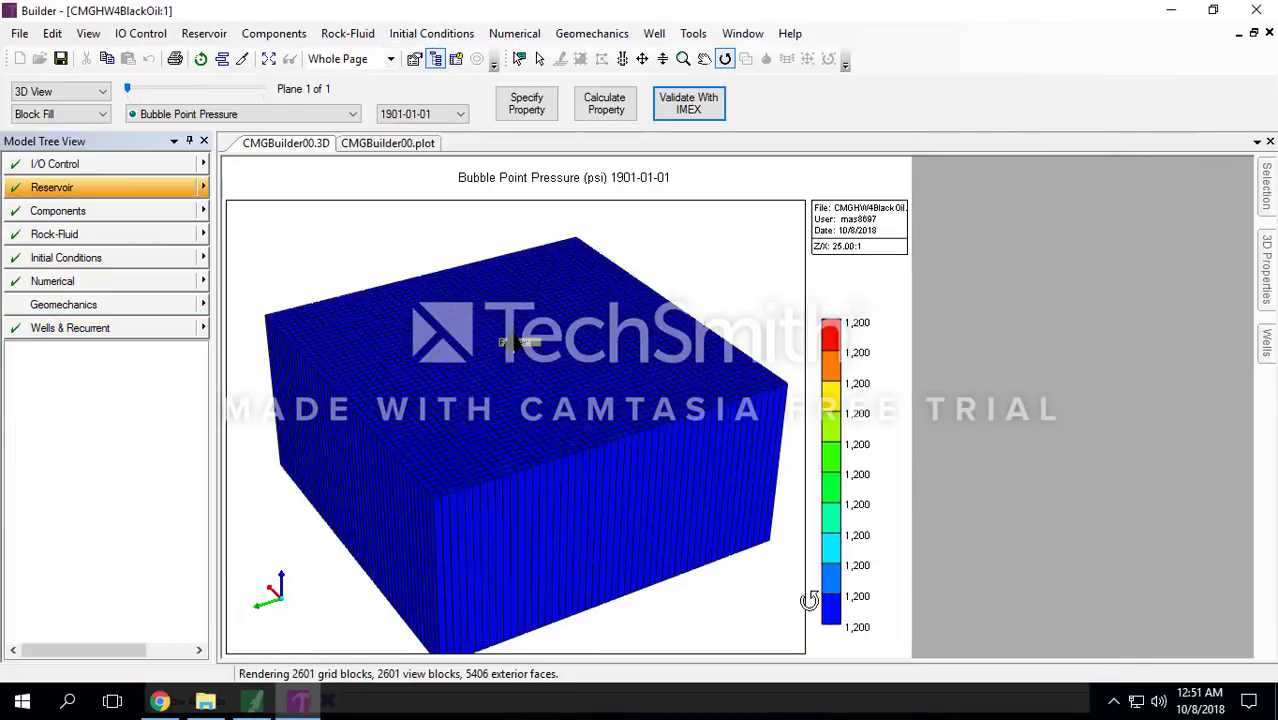
Step: Save the dataset under the new main file name CMGHW4DryGas.dat in the same folder
left_click(20, 33)
left_click(55, 95)
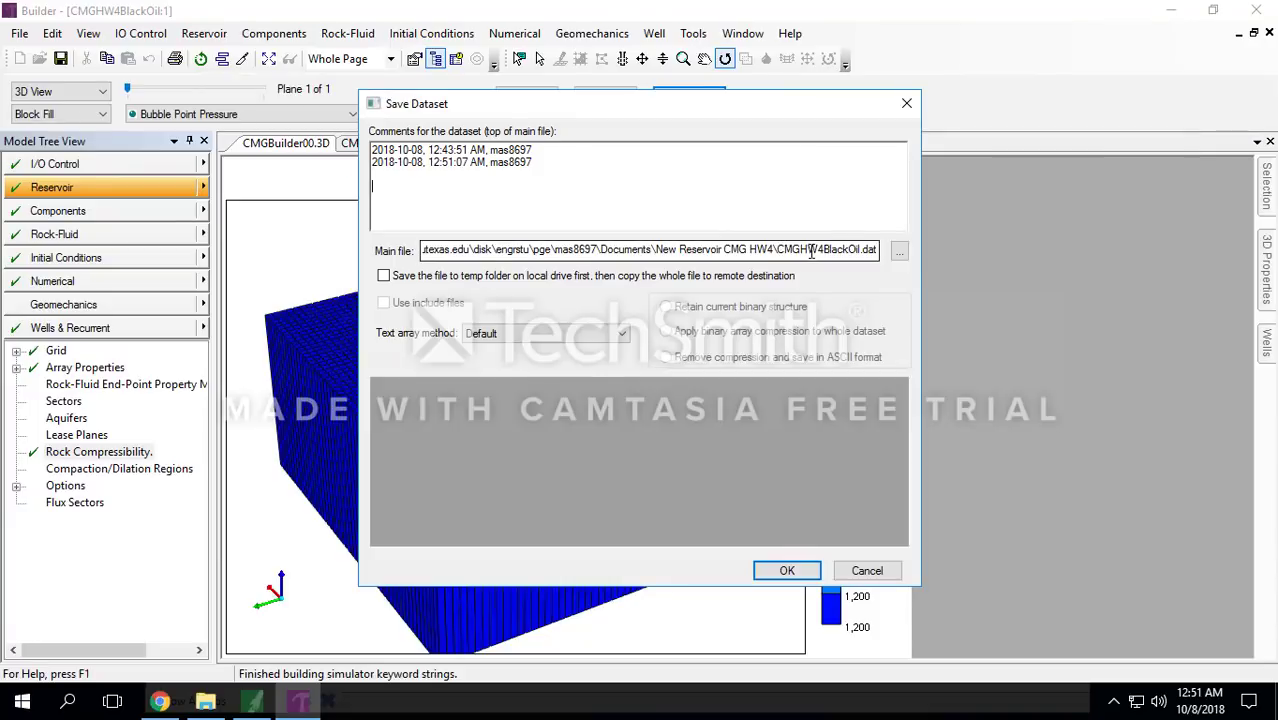
left_click_drag(824, 249, 862, 249)
key("BackSpace")
type("D")
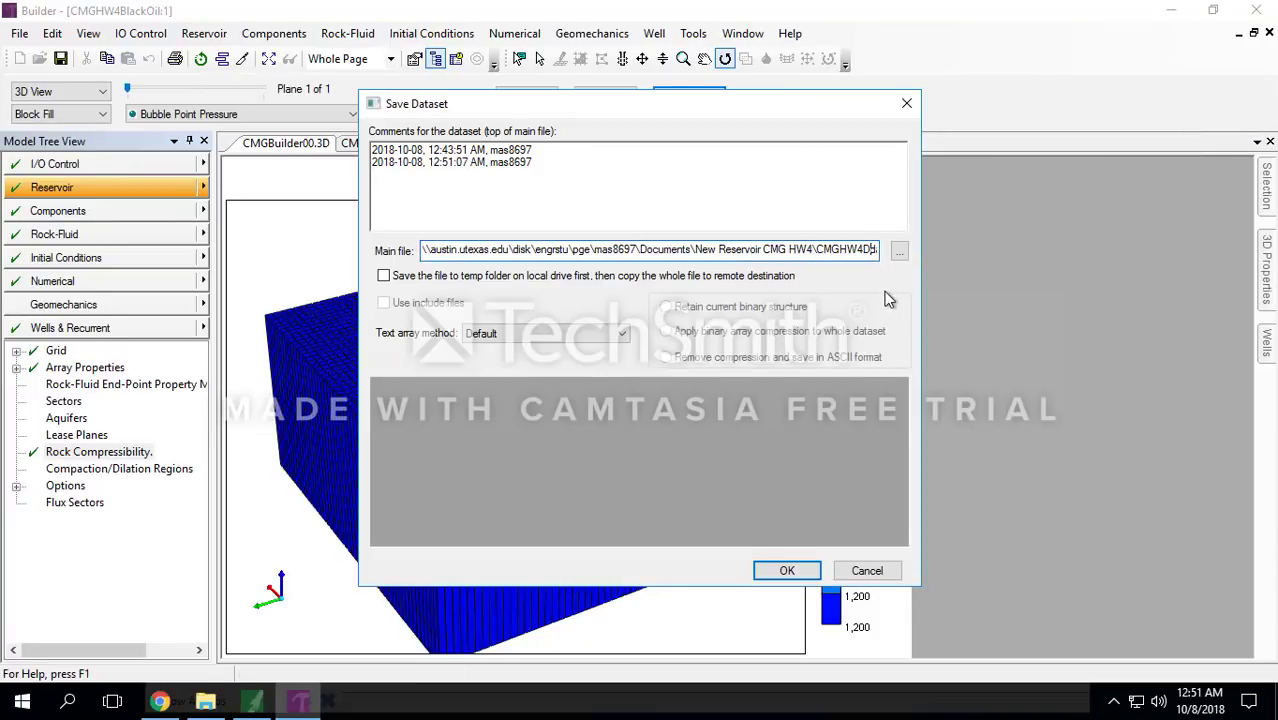
type("ryGas")
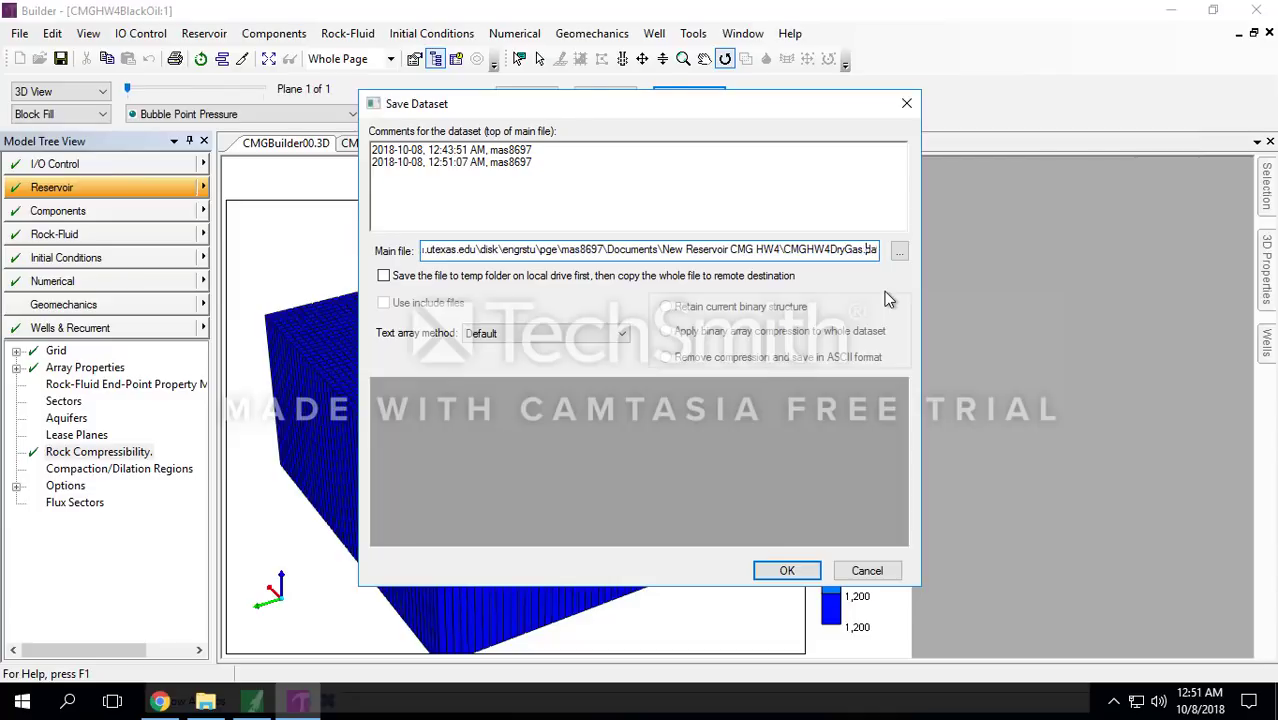
key("Return")
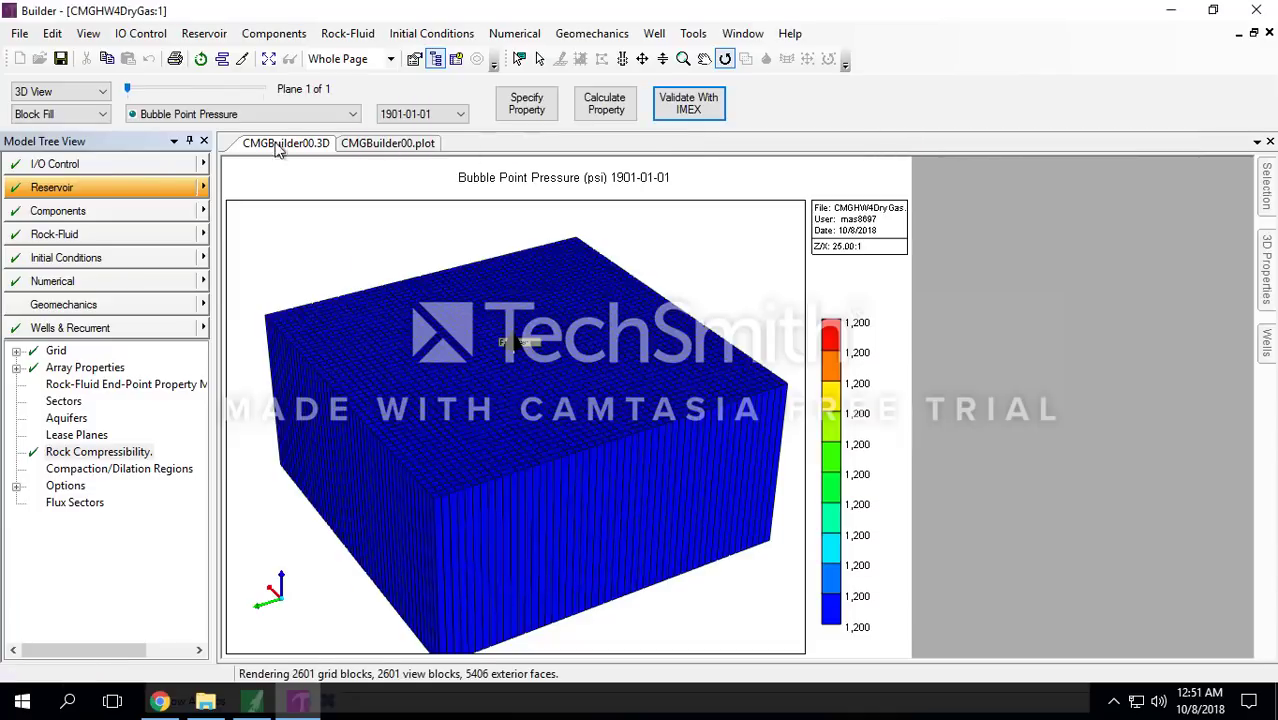
Step: Set the initial conditions to a gravity-capillary equilibrium for a reservoir initially containing Water, Gas
left_click(124, 169)
left_click(114, 193)
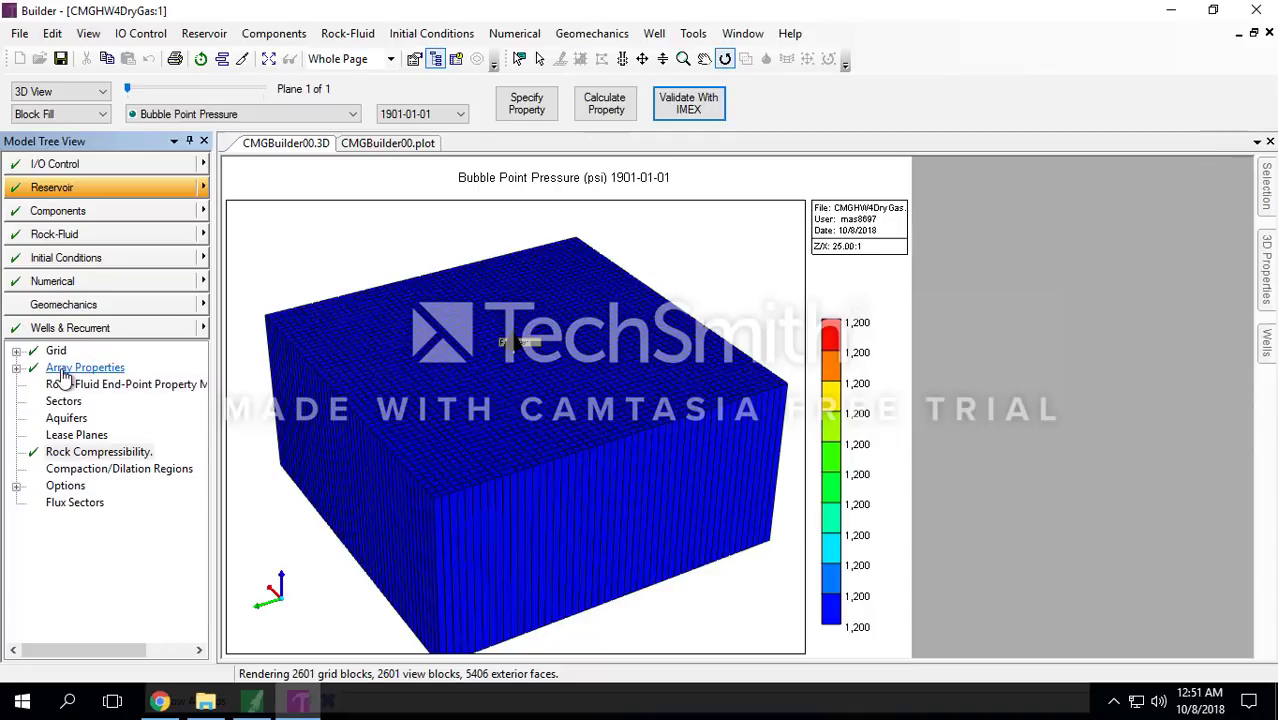
left_click(113, 262)
double_click(89, 349)
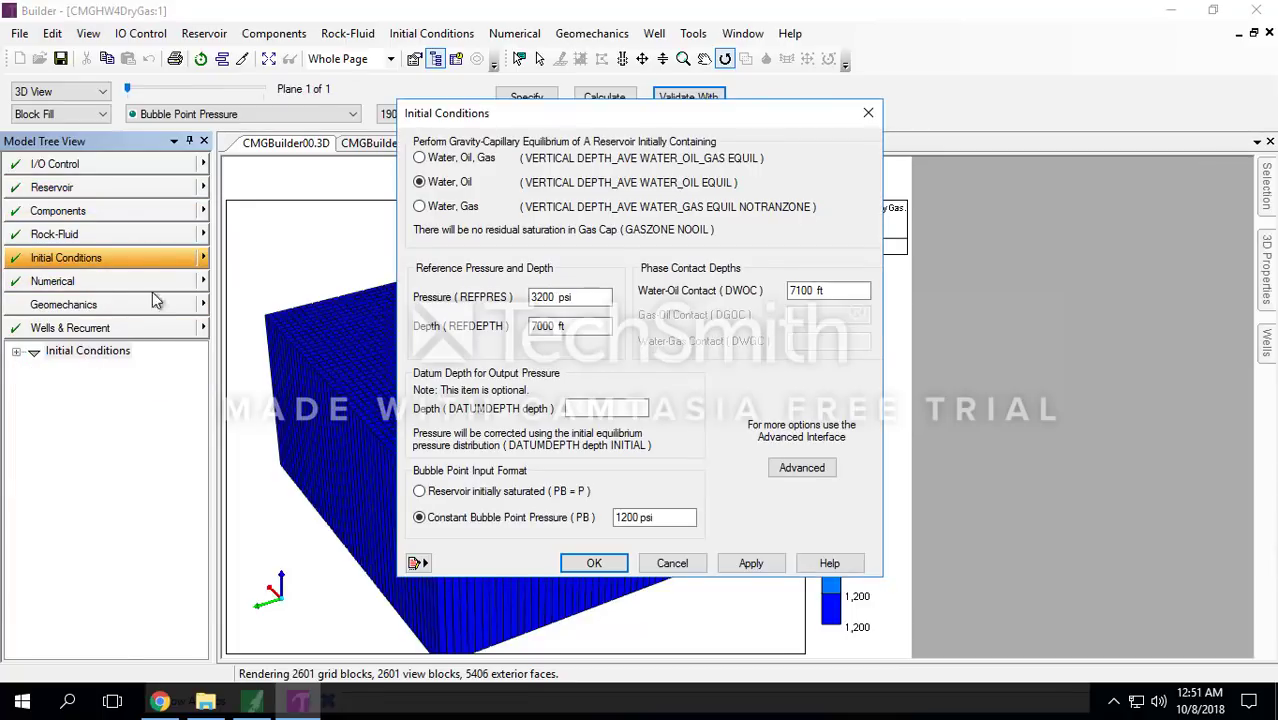
left_click(438, 202)
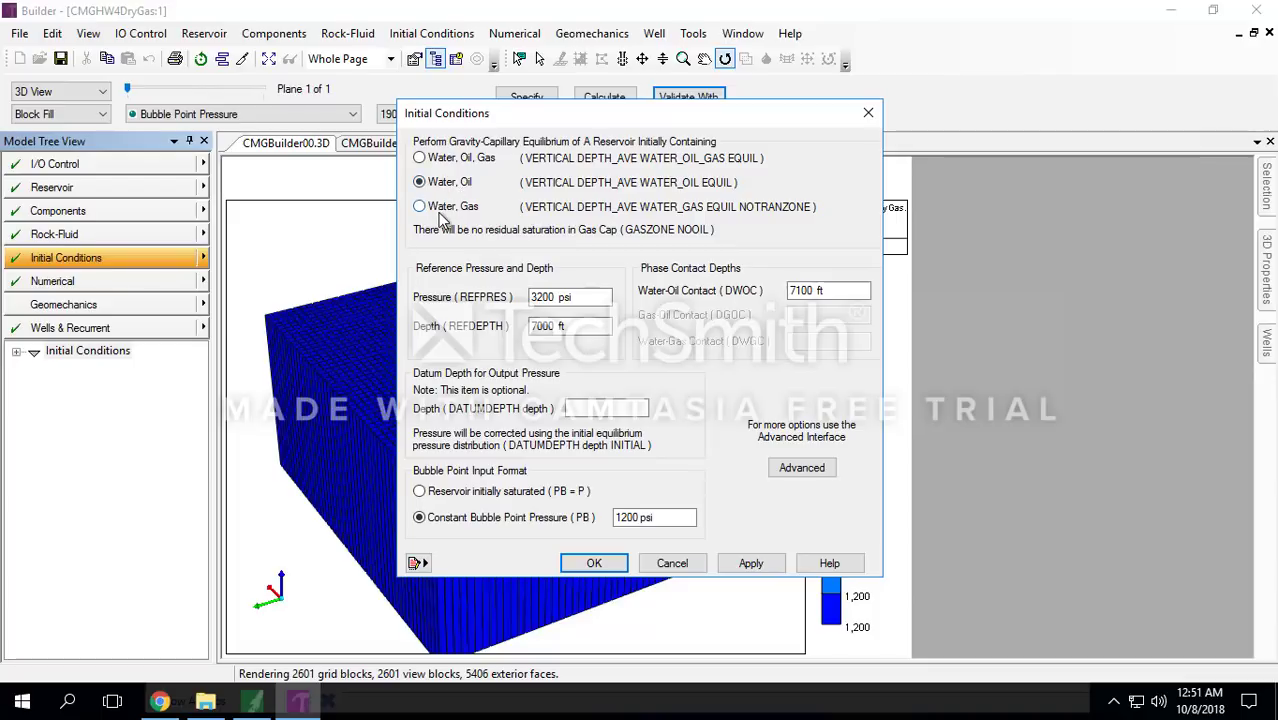
Step: Set the reference pressure to 1100 psi, reference depth to 2500 ft and water-gas contact to 2510 ft, and accept the initial conditions
left_click(559, 296)
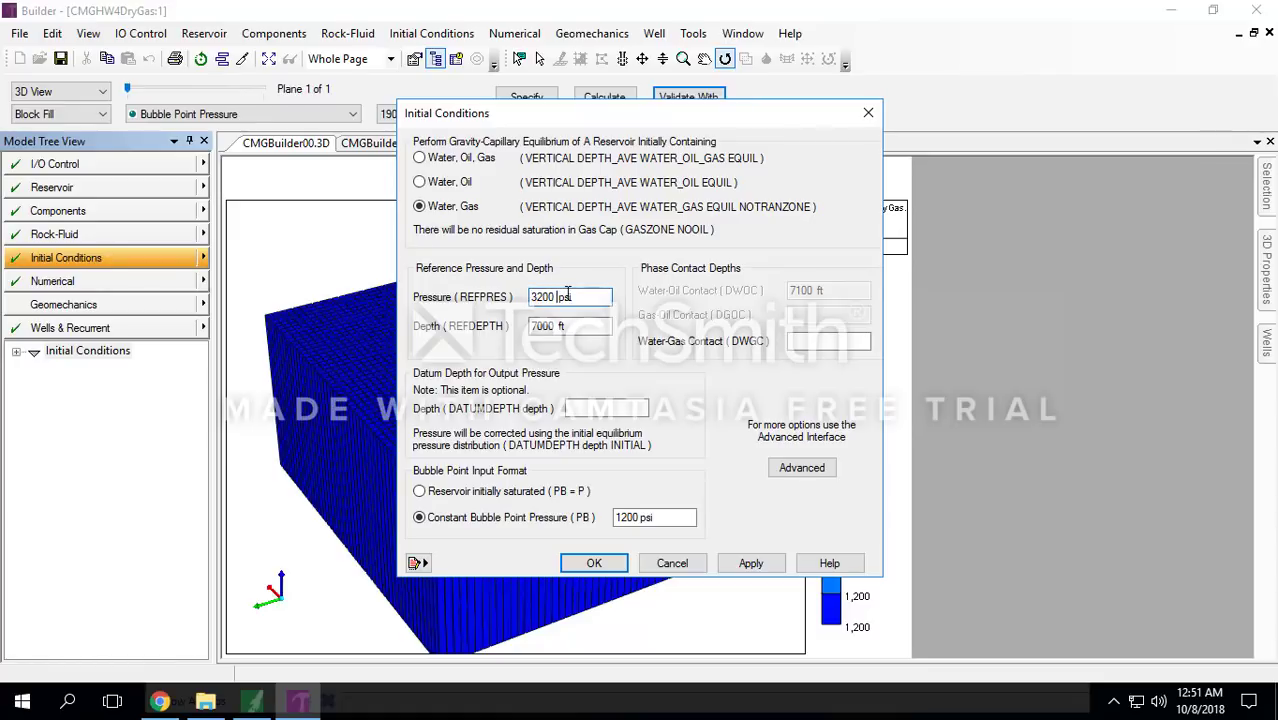
key("BackSpace")
key("BackSpace")
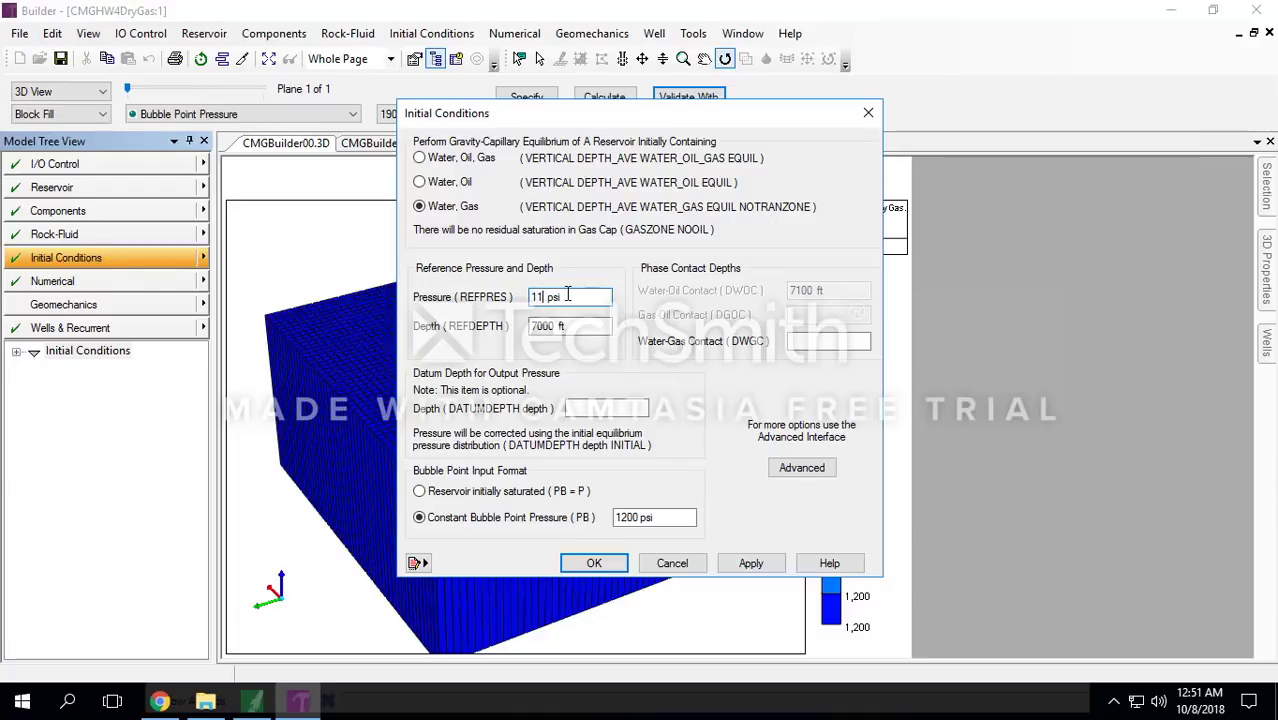
type("1100")
left_click(560, 326)
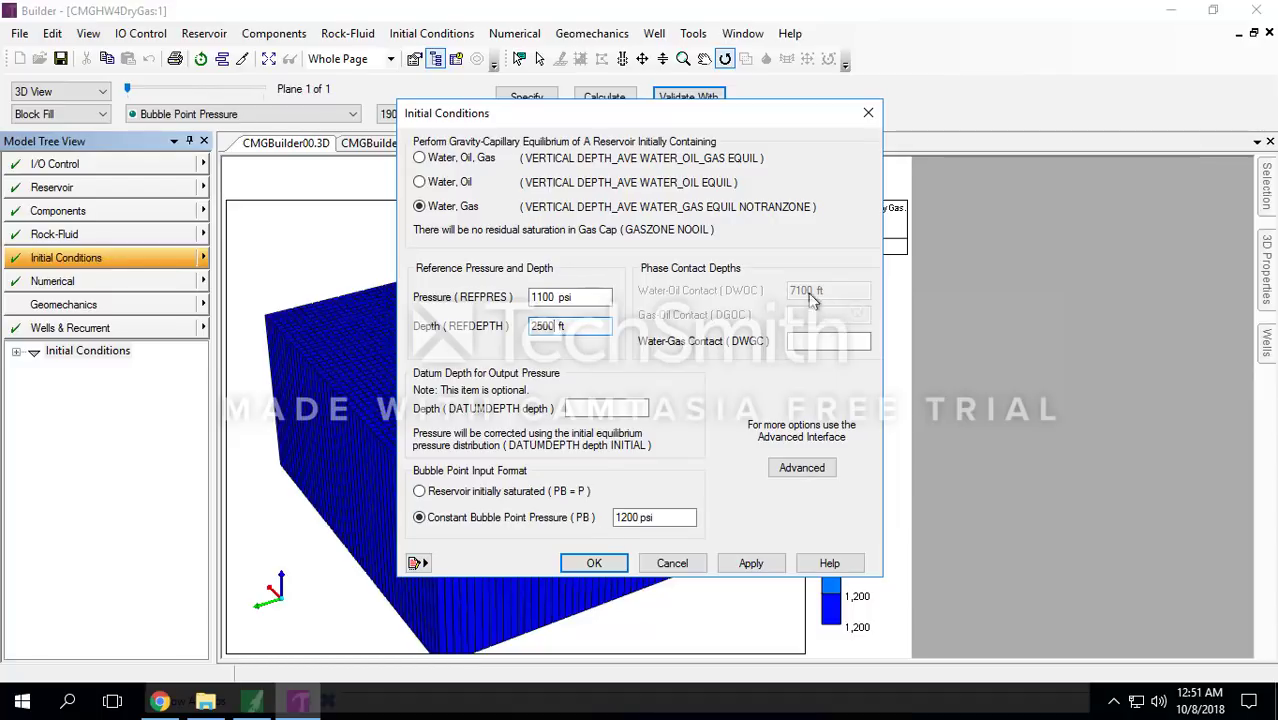
left_click(811, 342)
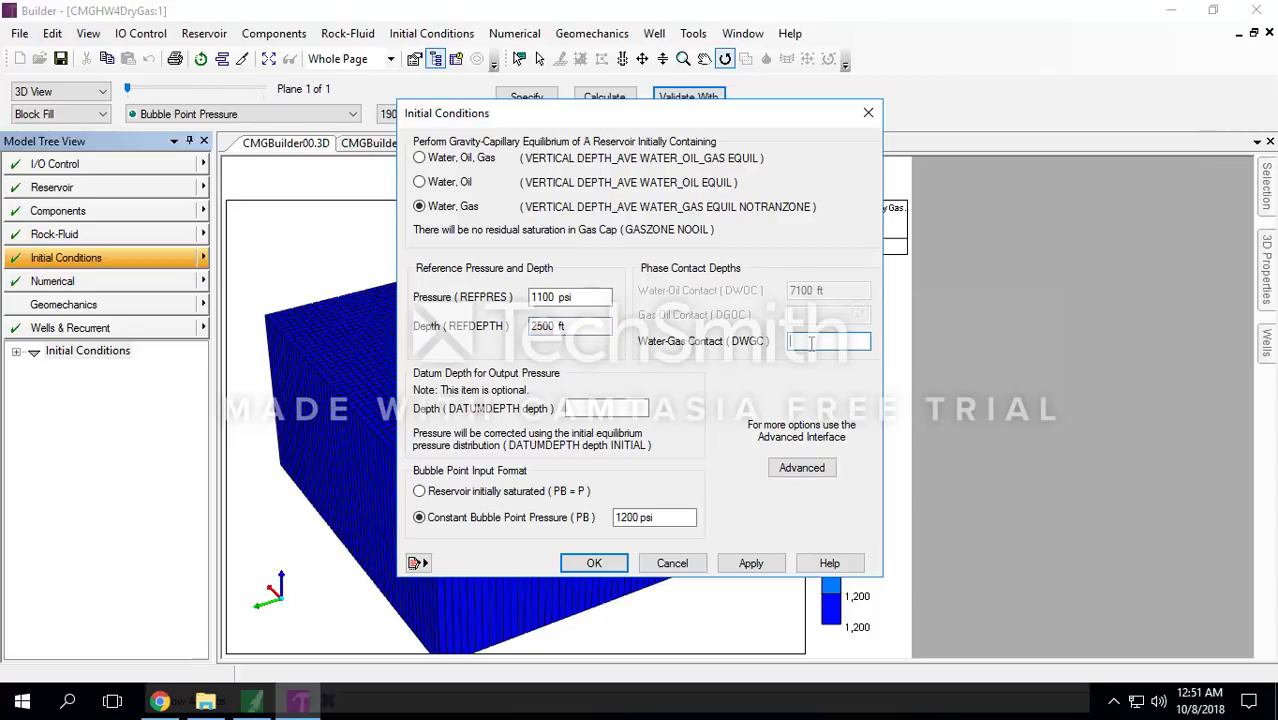
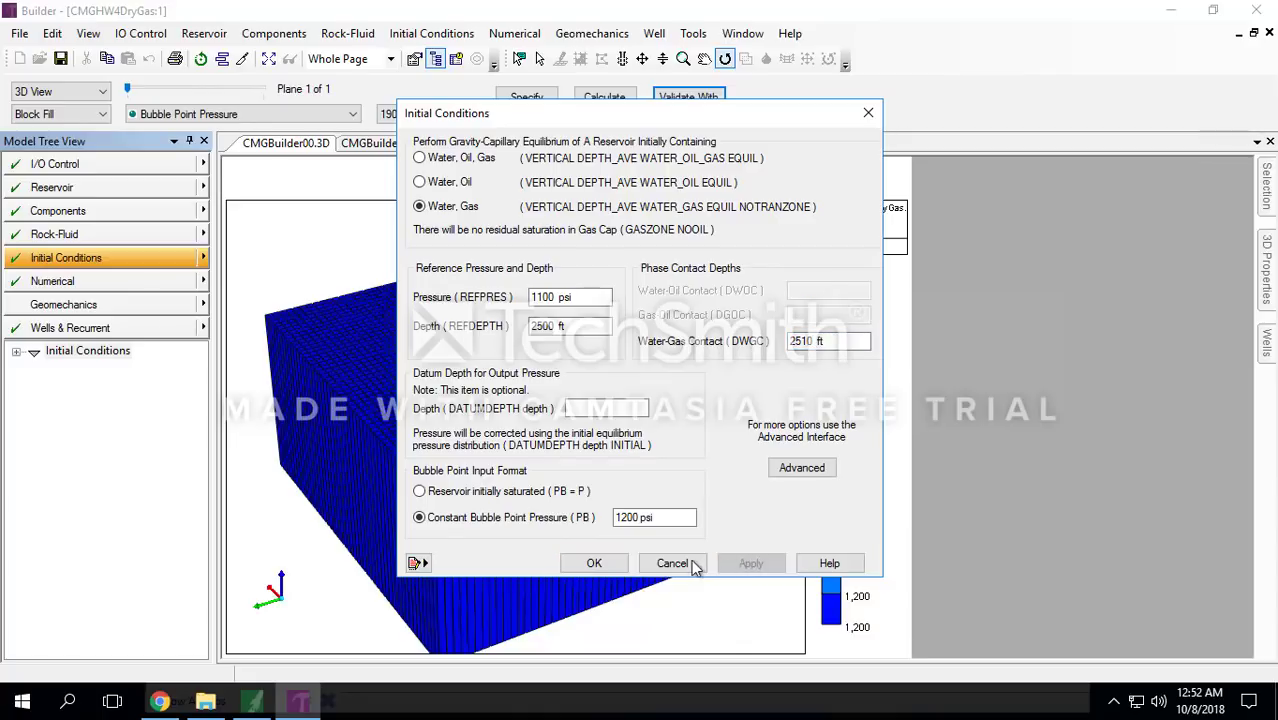
left_click(594, 563)
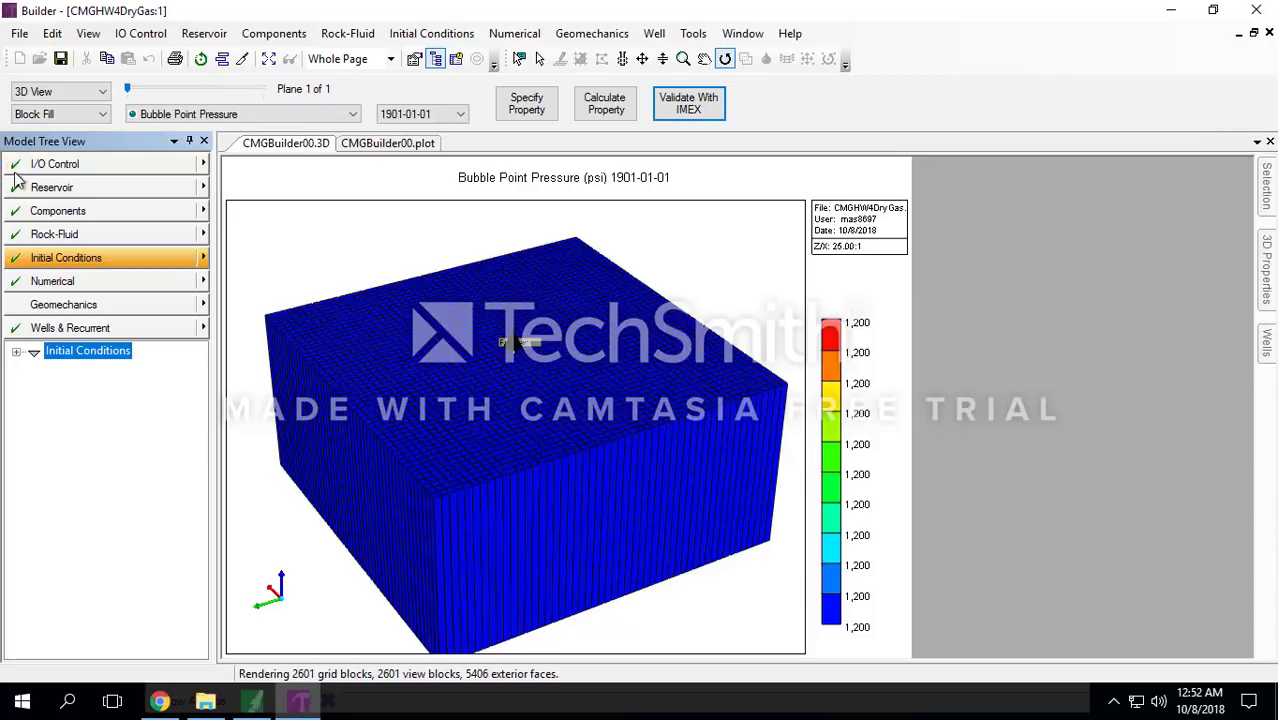
Step: Set the Layer 1 Grid Top to 2490 ft in the reservoir array properties and recalculate the block values
left_click(90, 194)
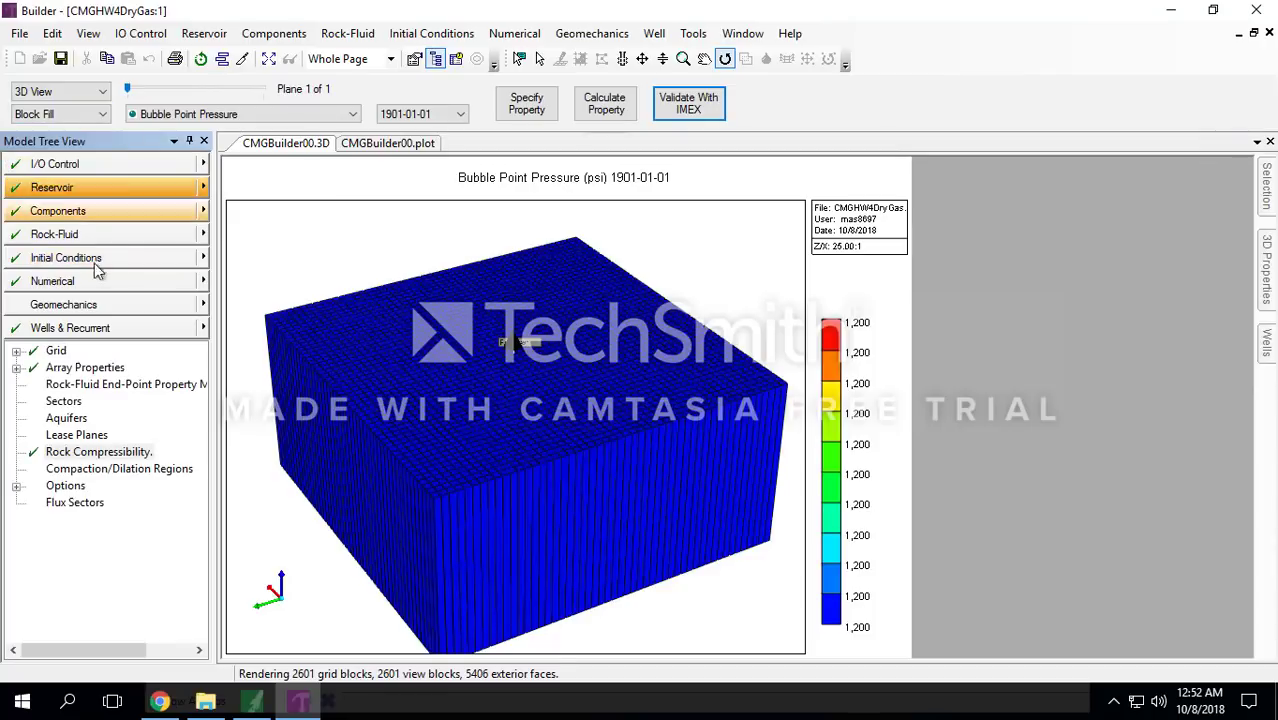
double_click(72, 374)
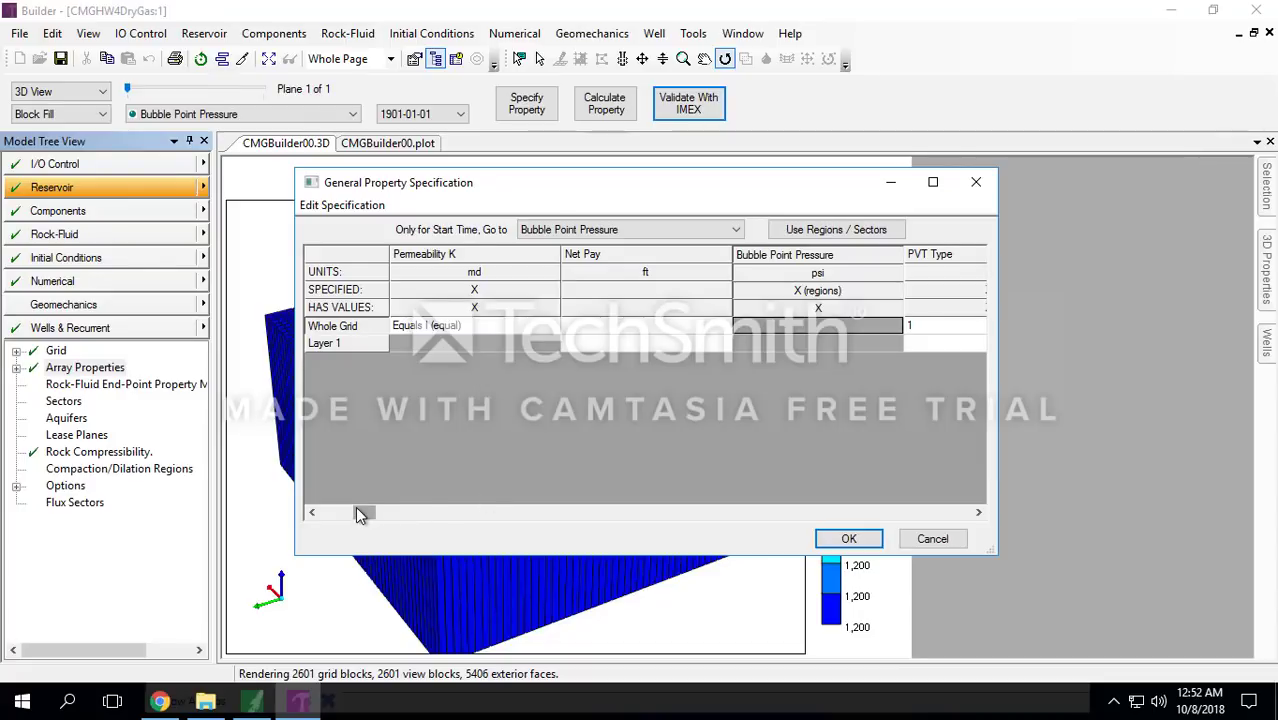
left_click_drag(361, 514, 333, 514)
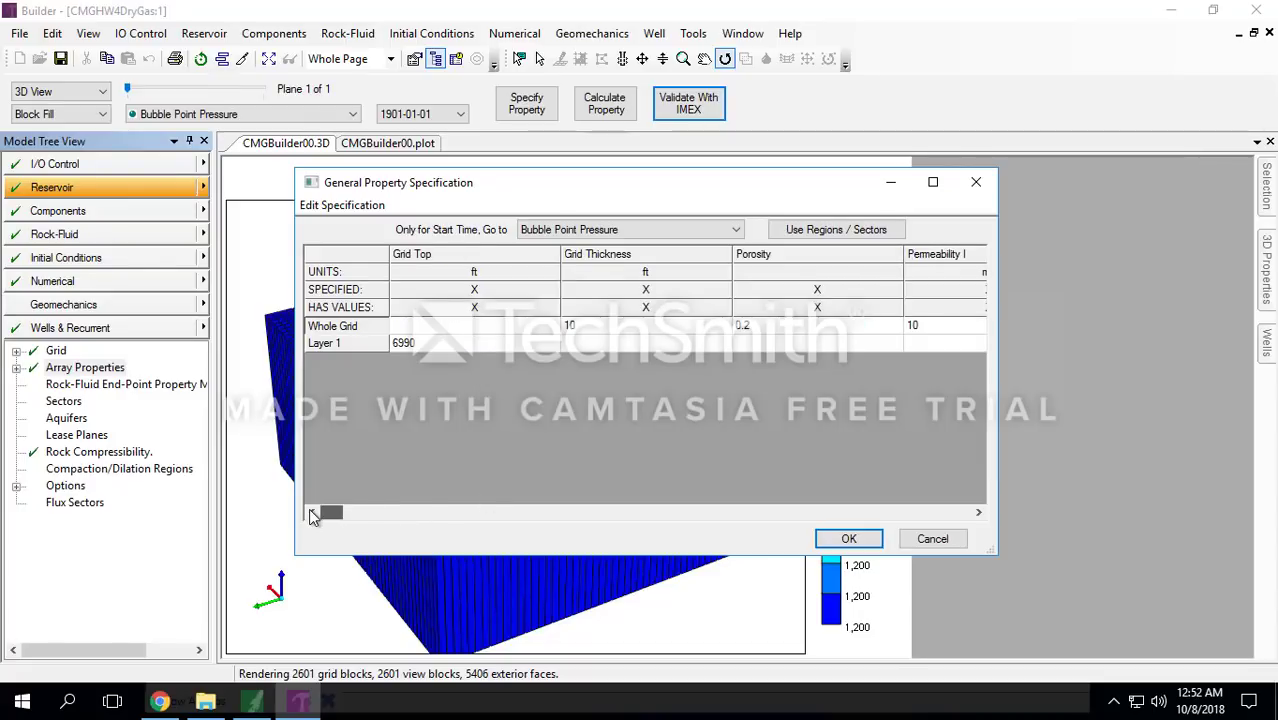
left_click(404, 344)
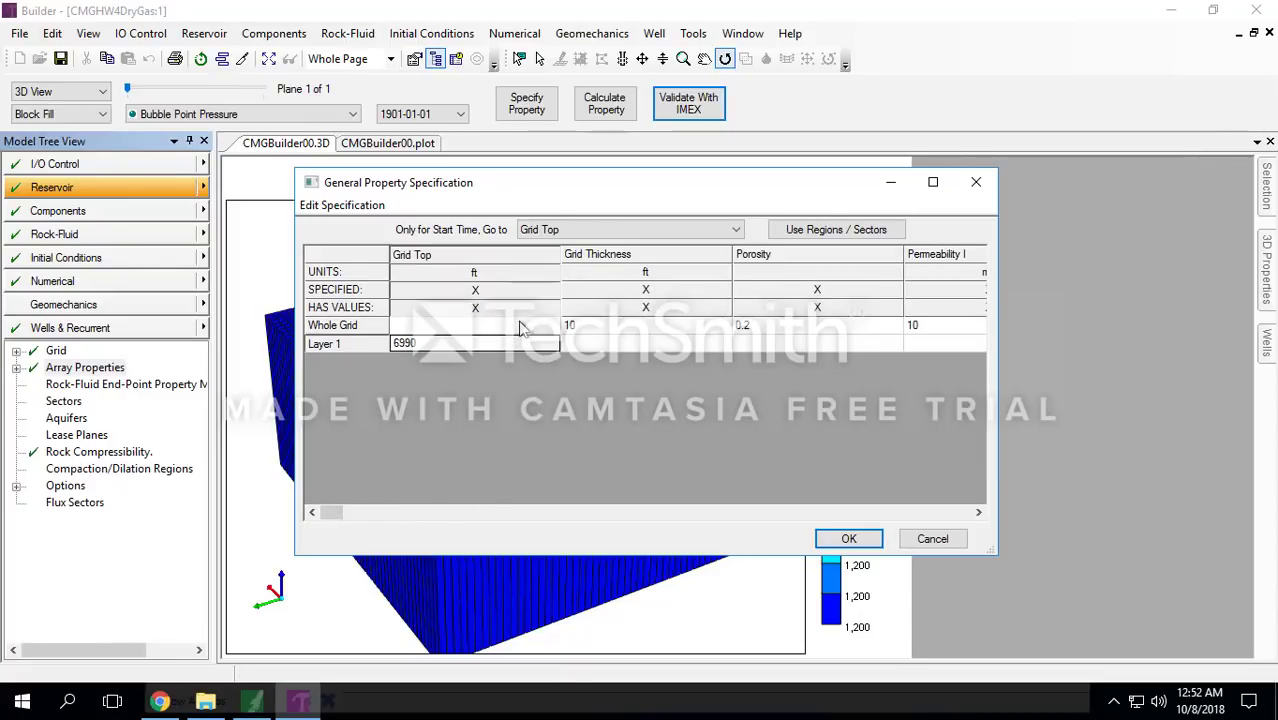
type("24")
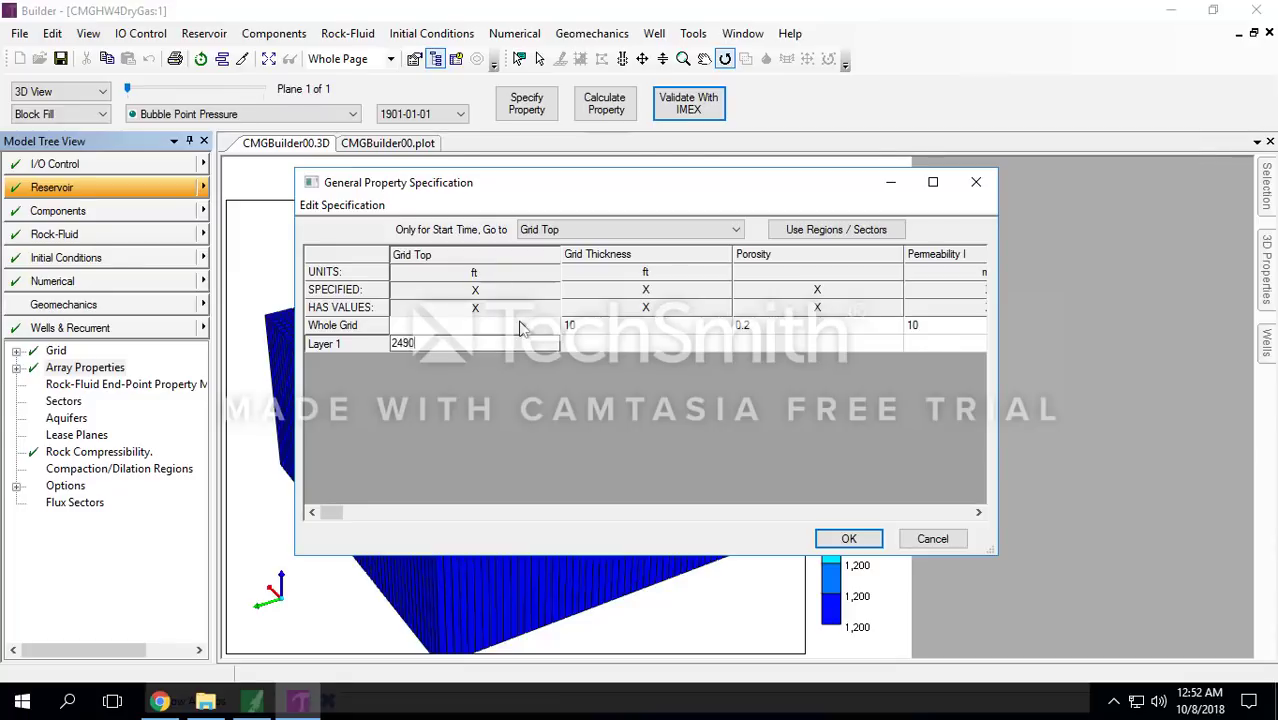
type("90")
left_click(848, 539)
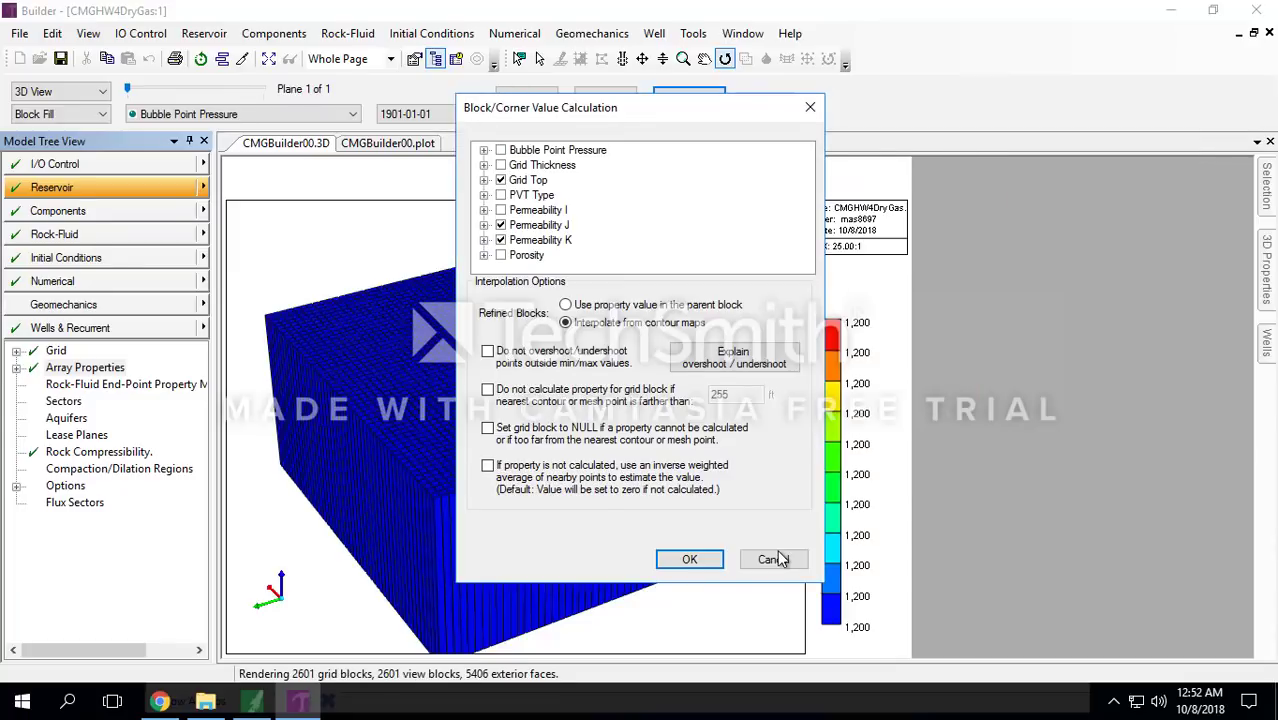
left_click(690, 559)
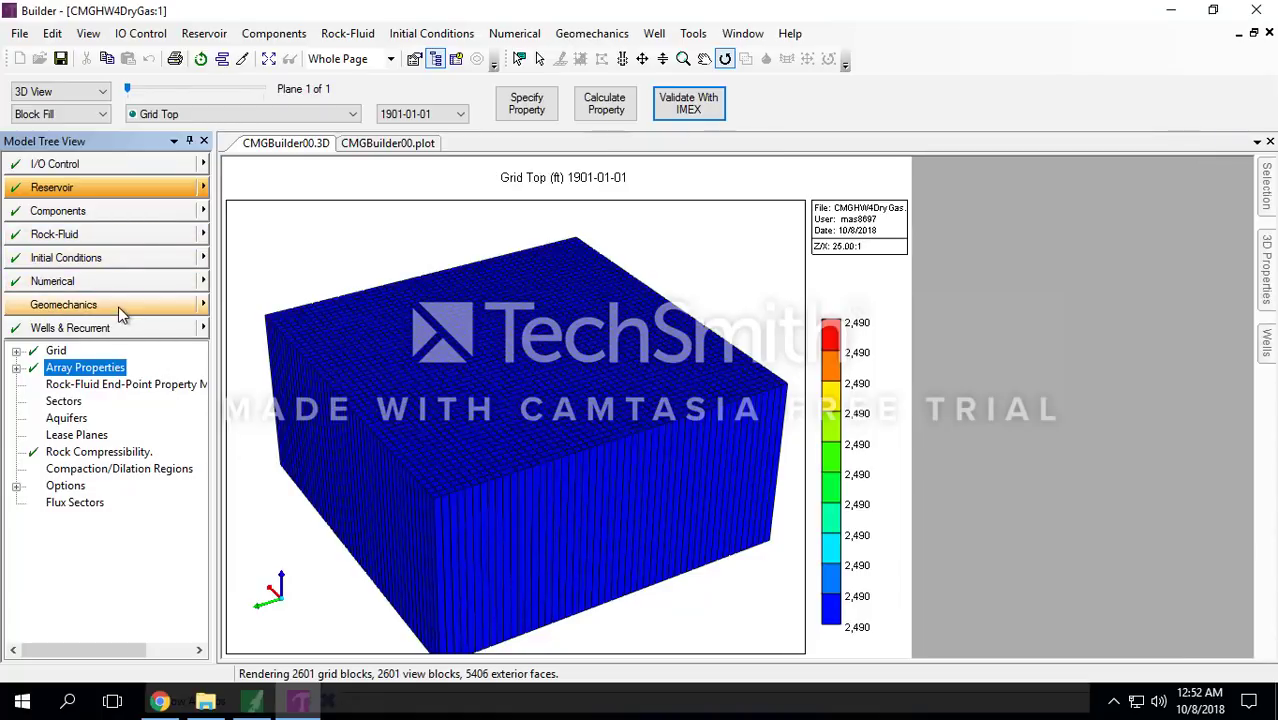
left_click(123, 229)
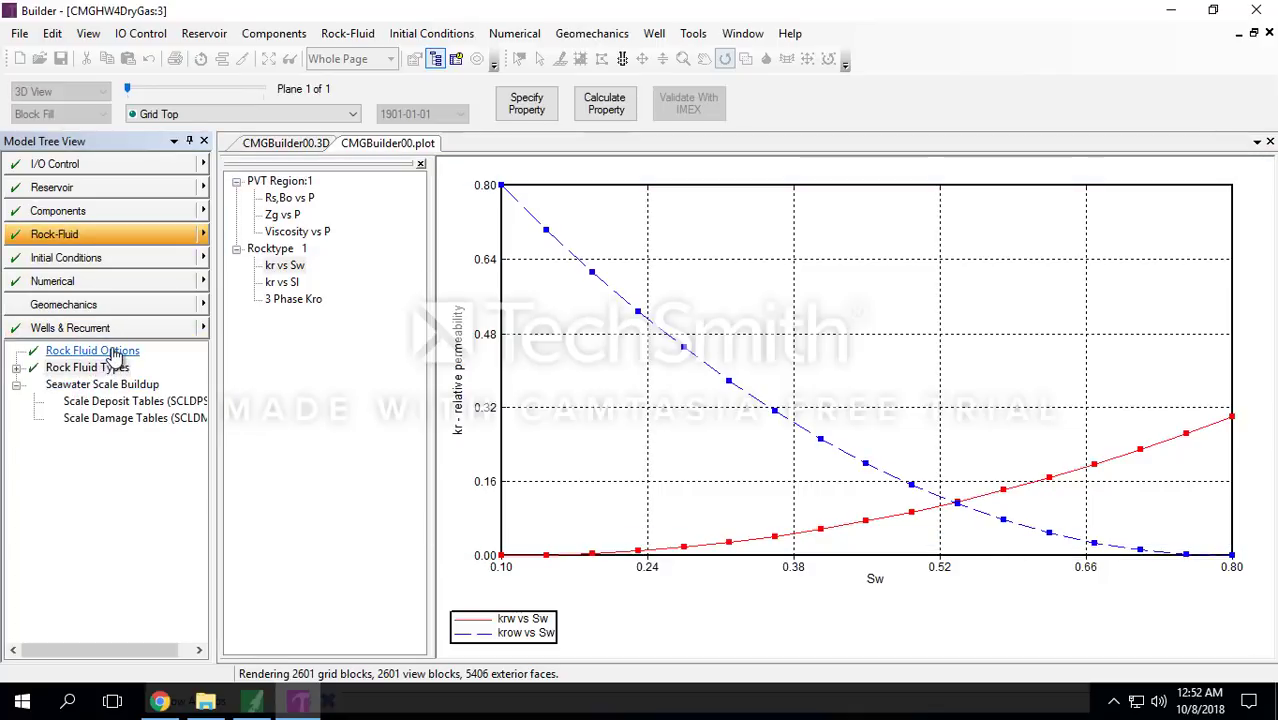
double_click(100, 369)
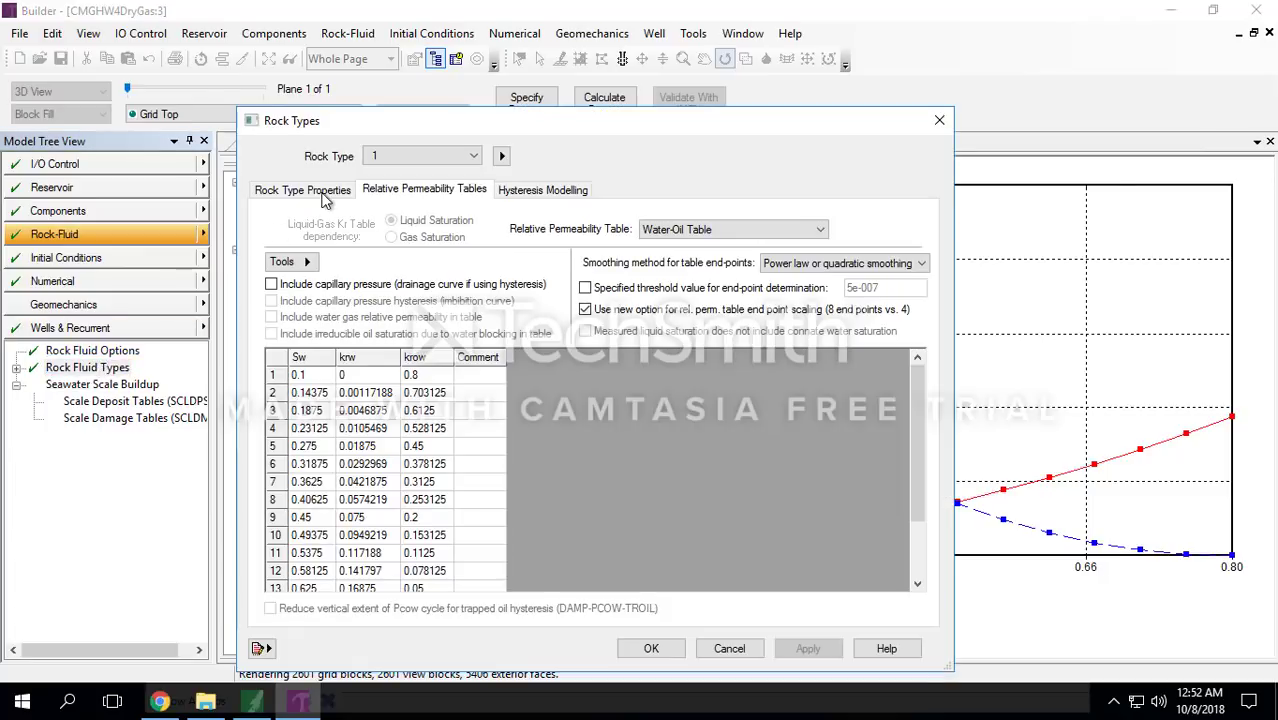
left_click(940, 120)
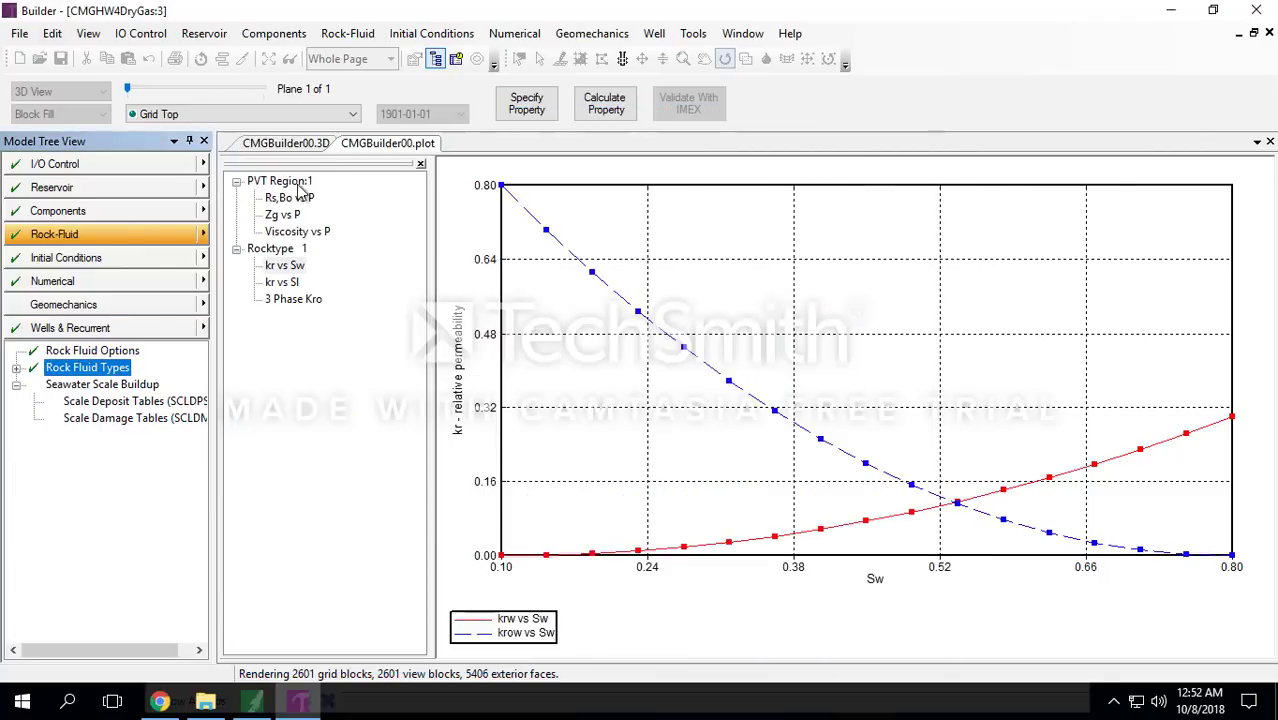
Step: Set the reservoir temperature of PVT Region 1 to 90 F in its general properties
left_click(100, 211)
double_click(93, 386)
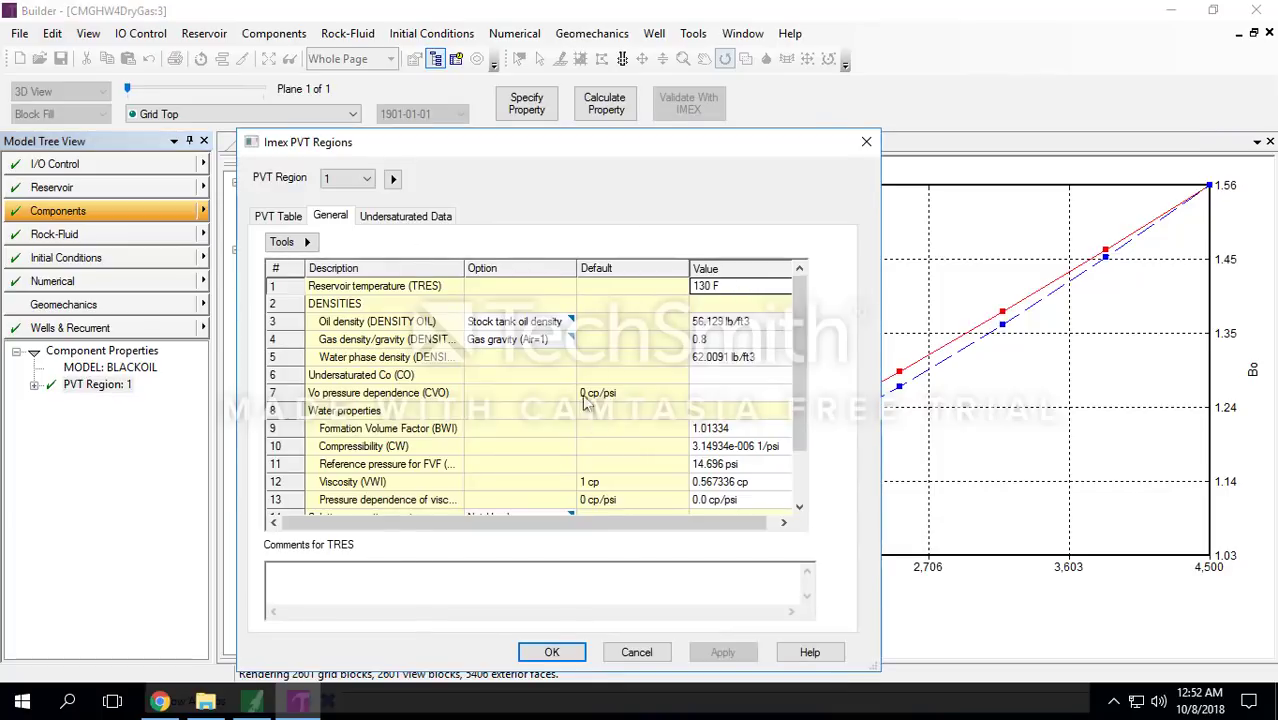
left_click(731, 285)
left_click_drag(714, 290, 687, 290)
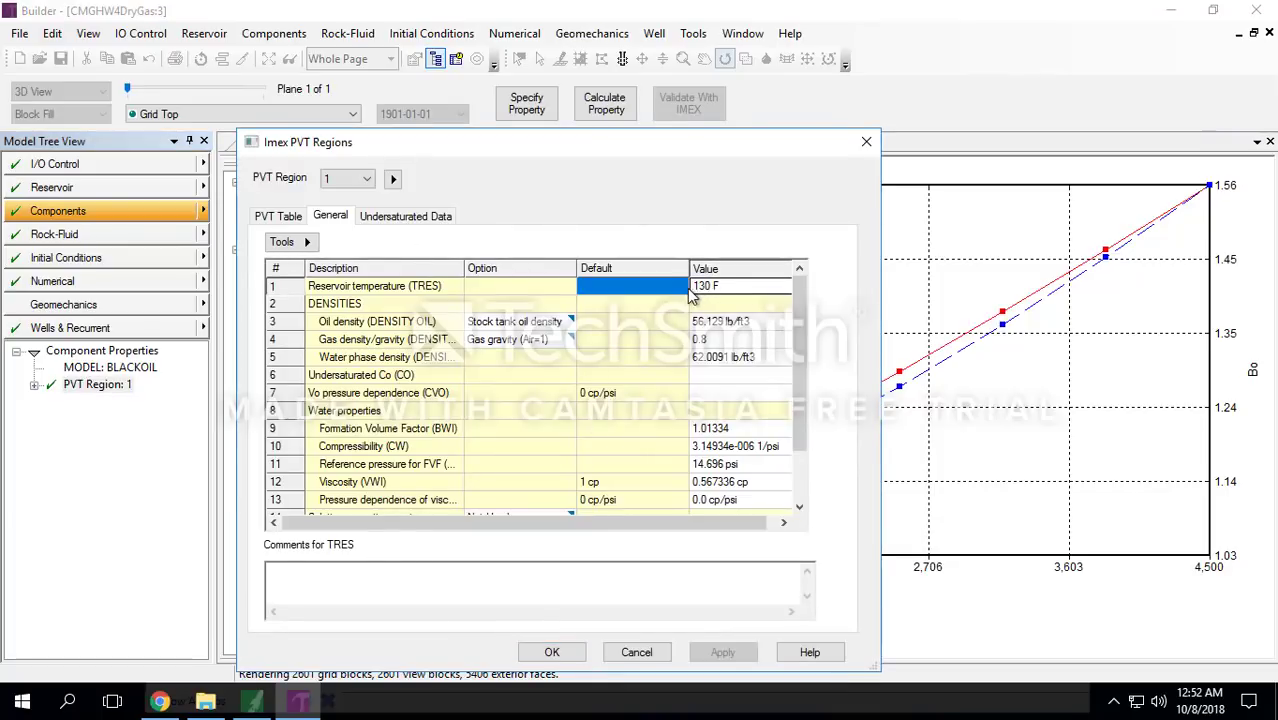
left_click(717, 290)
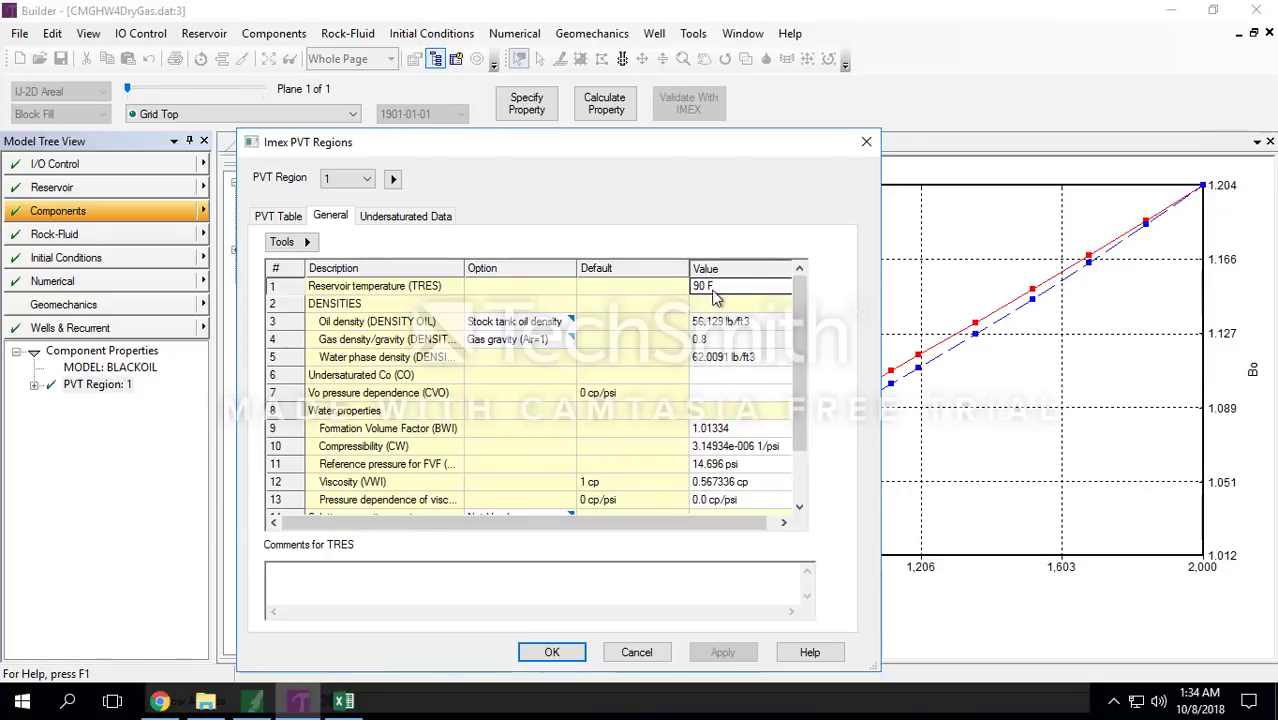
Step: Start generating the PVT table using correlations, with data up to a maximum pressure of 2000 psi
left_click(283, 218)
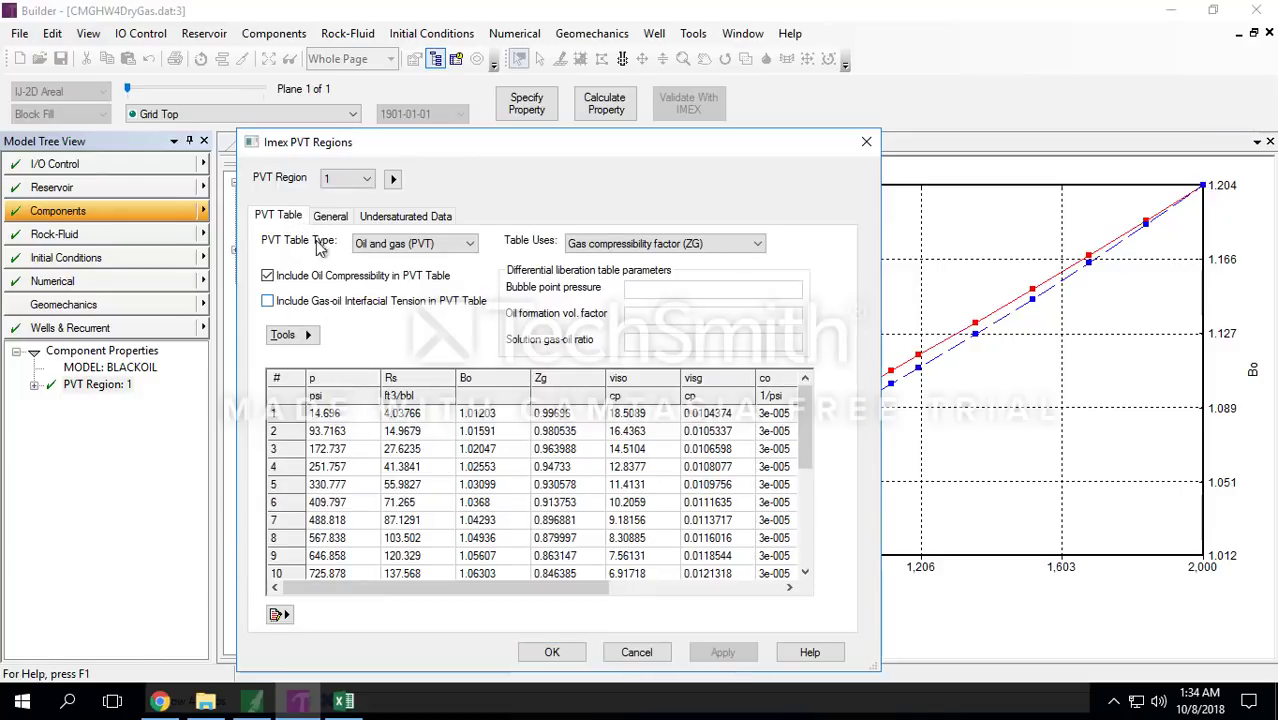
left_click(309, 340)
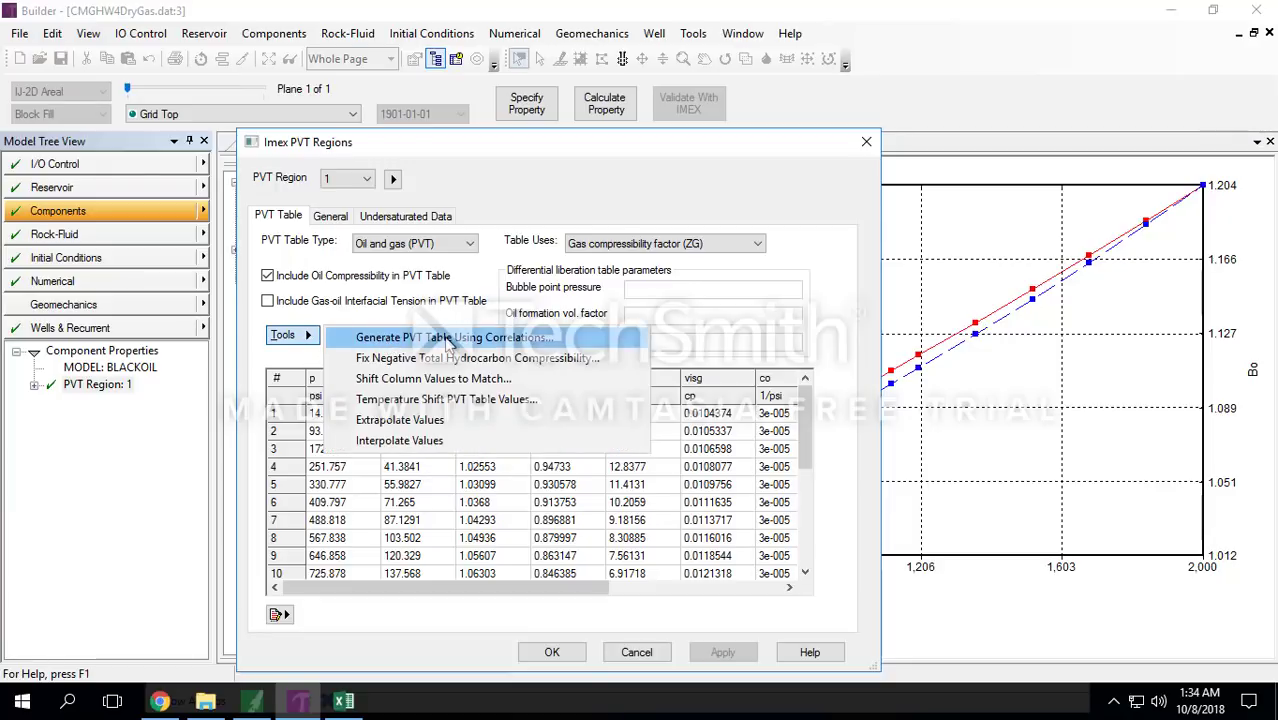
left_click(449, 341)
left_click(697, 316)
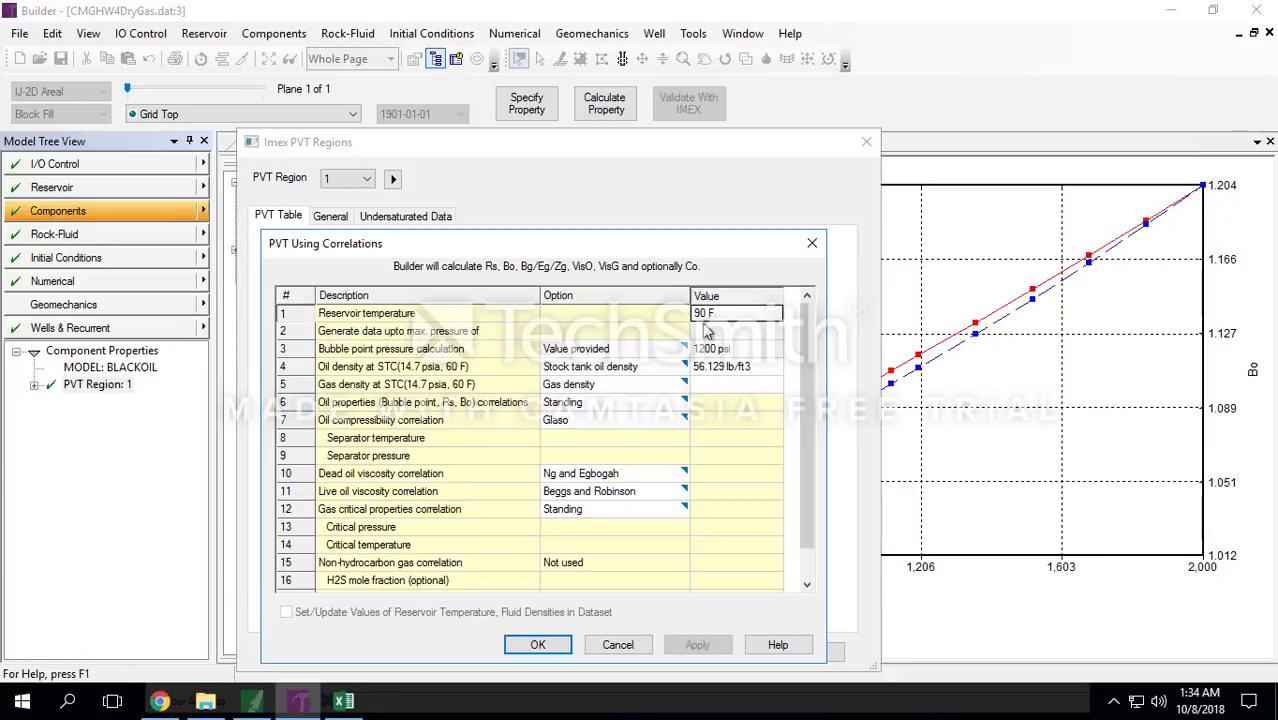
left_click(716, 331)
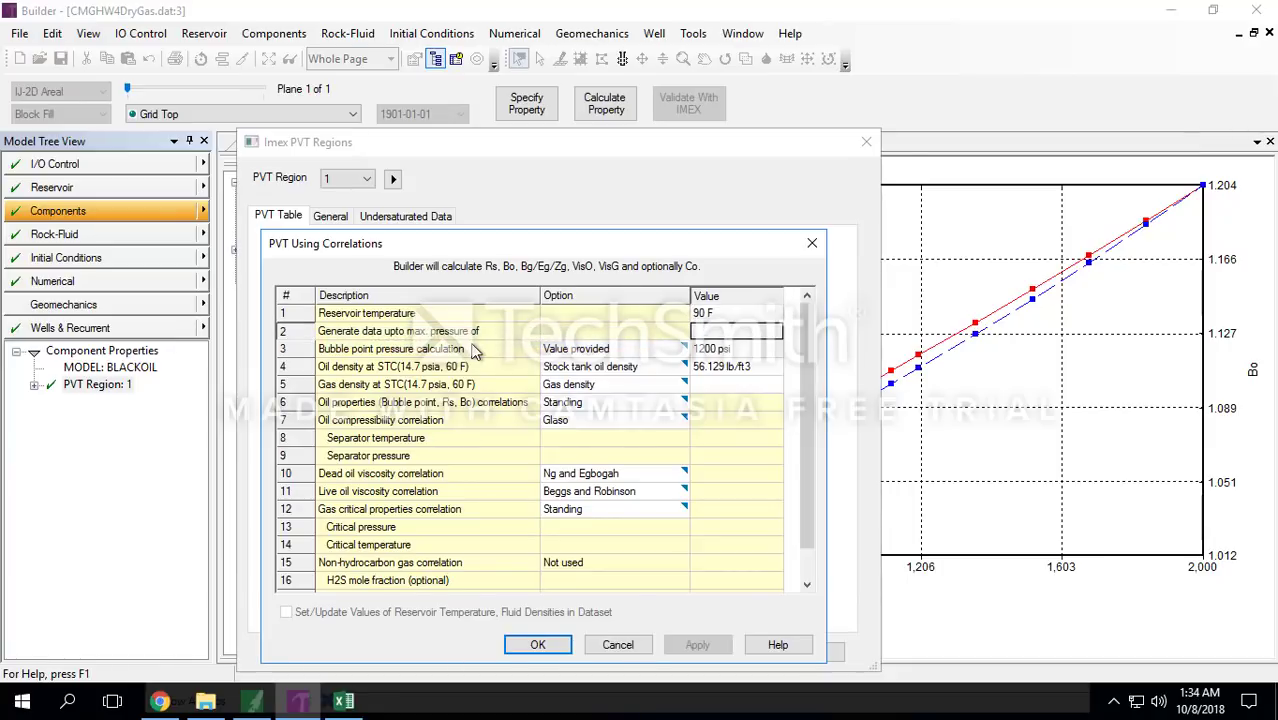
type("2000")
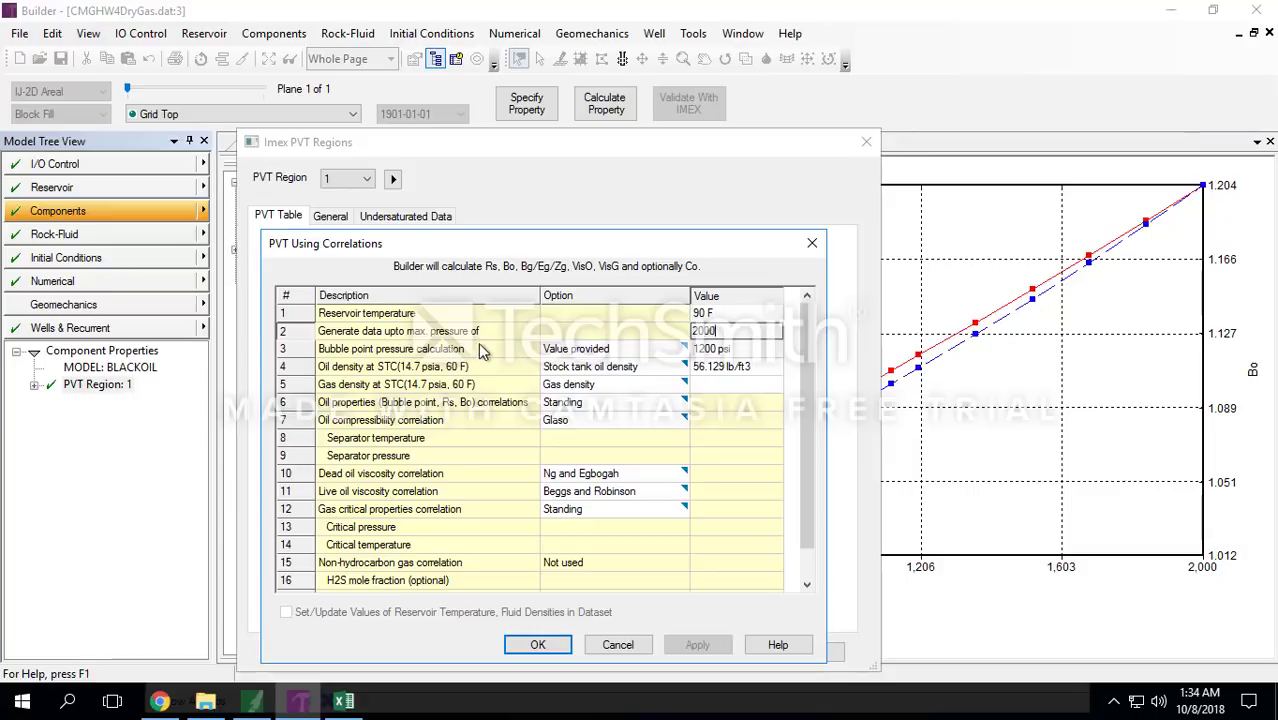
Step: Set the oil density option to Stock tank oil gravity (water=1) and the gas density option to Gas gravity (Air=1)
left_click(713, 368)
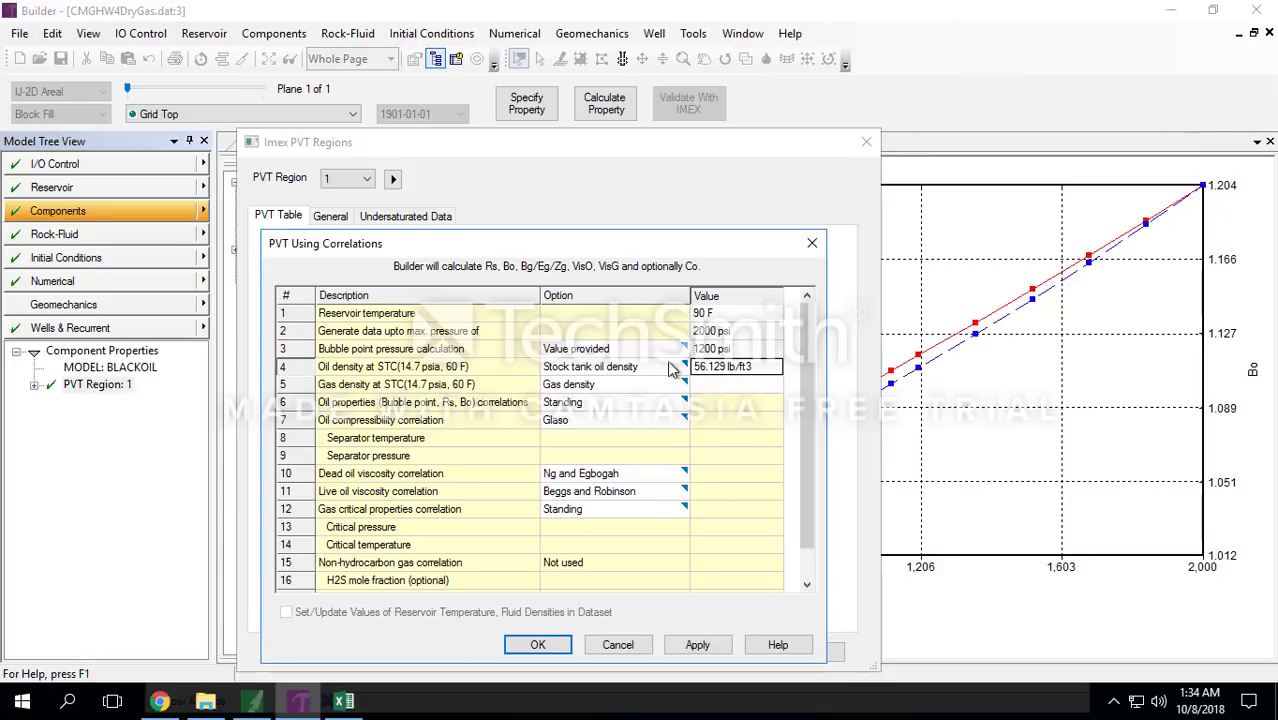
left_click(667, 367)
left_click(637, 369)
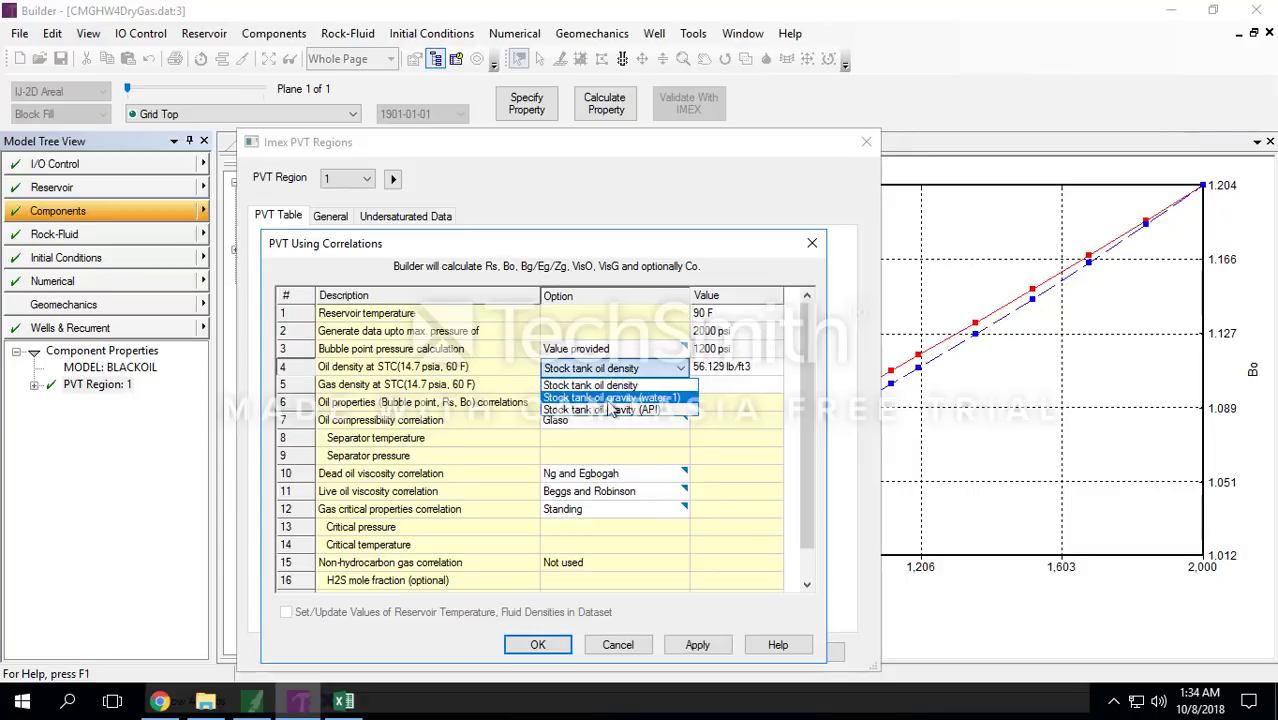
left_click(611, 398)
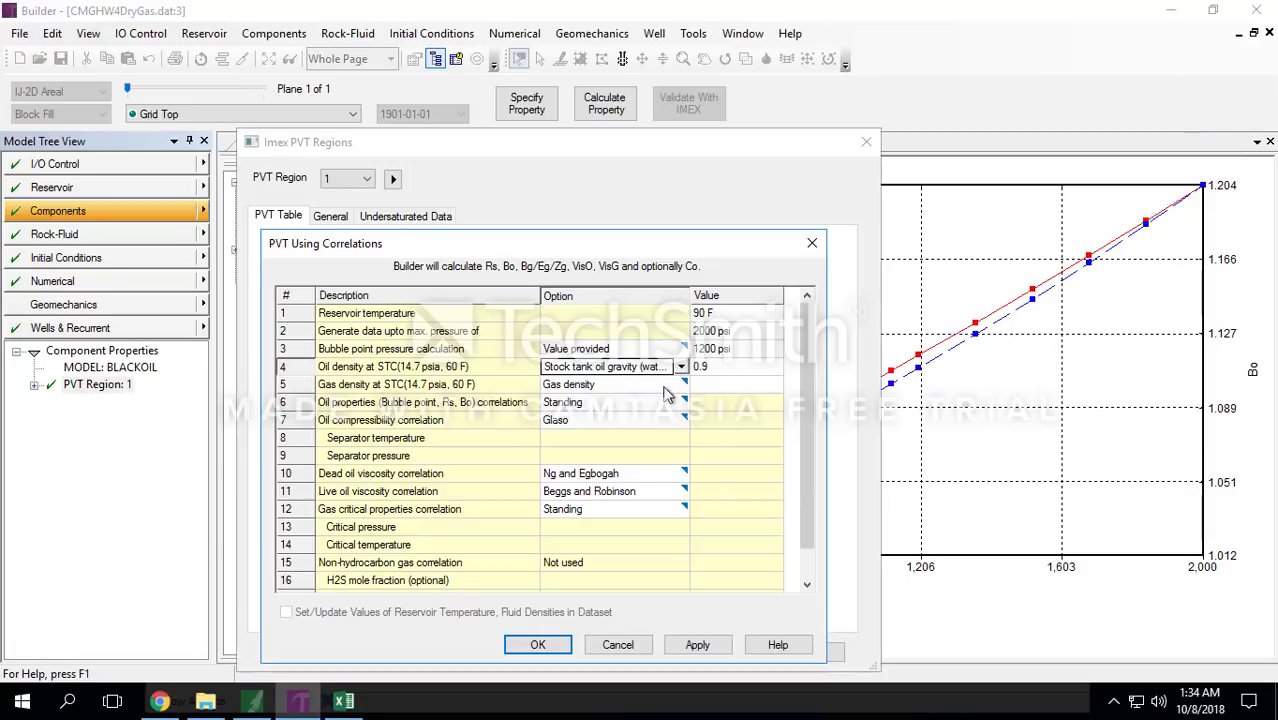
left_click(668, 393)
left_click(677, 390)
left_click(686, 404)
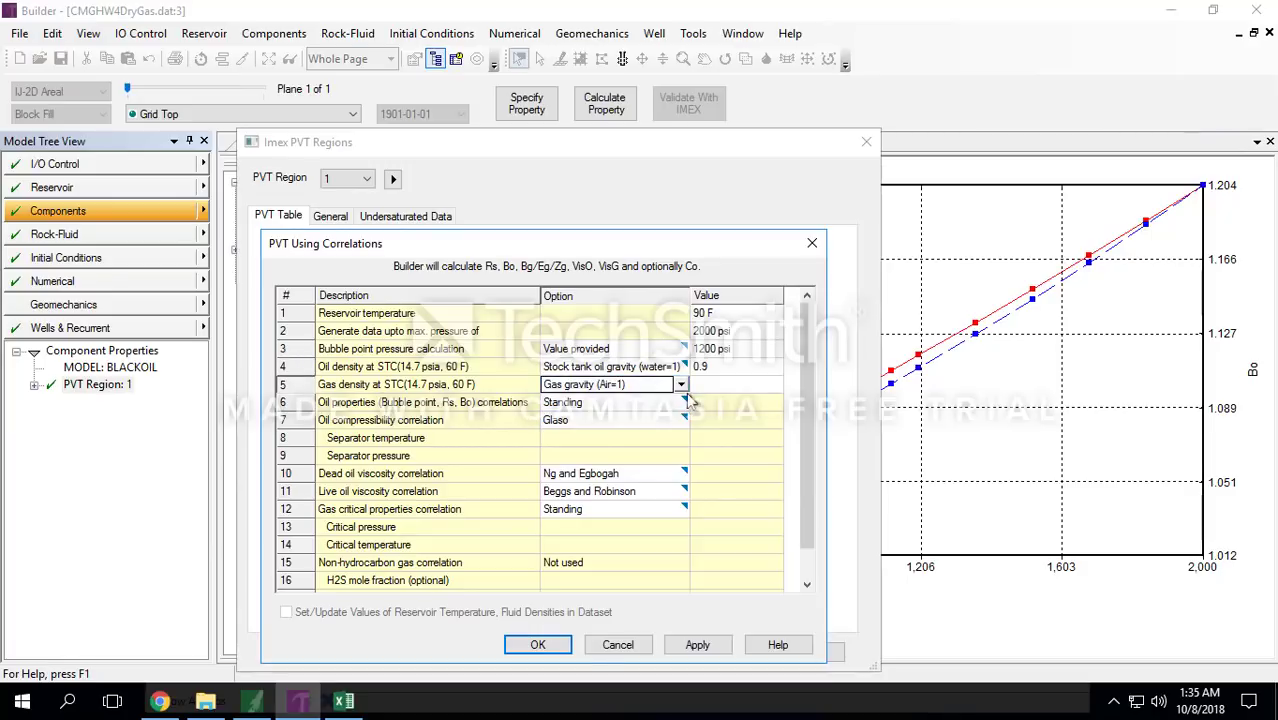
Step: Set the gas gravity to 0.8, generate the PVT table without changing the grid's bubble point pressure, and apply it to PVT Region 1
left_click(708, 390)
type("0.8")
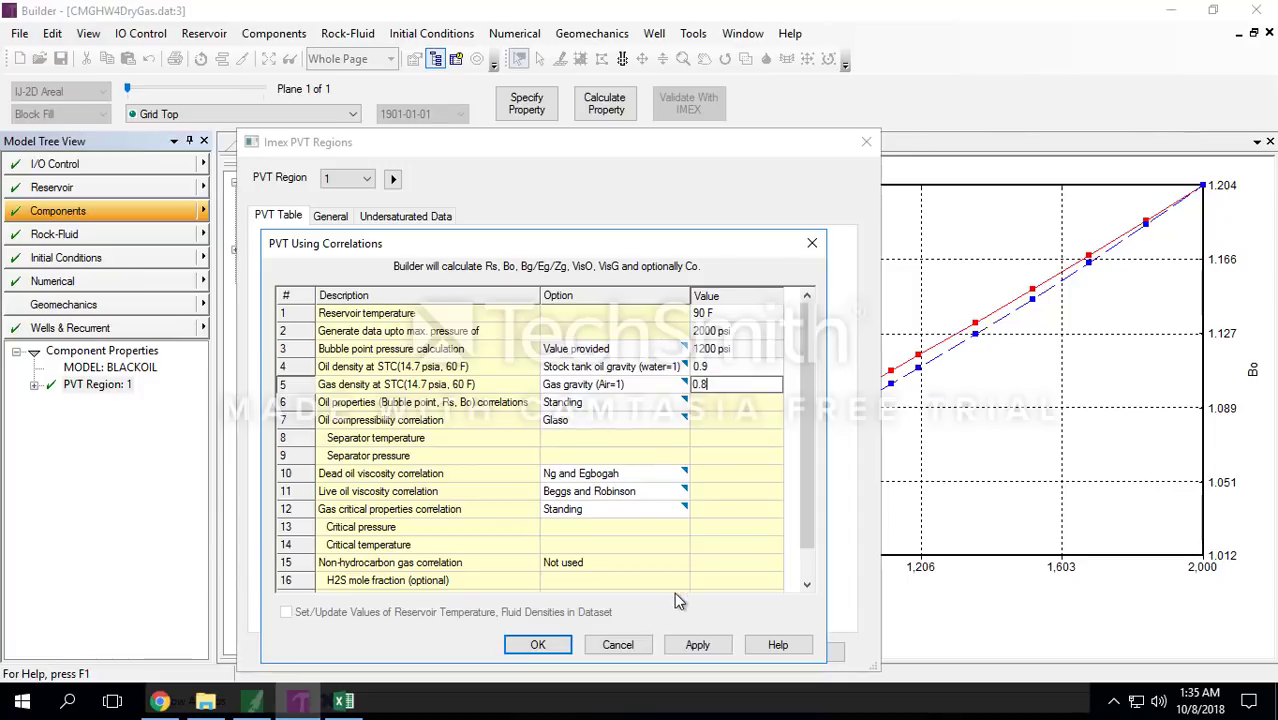
left_click(697, 645)
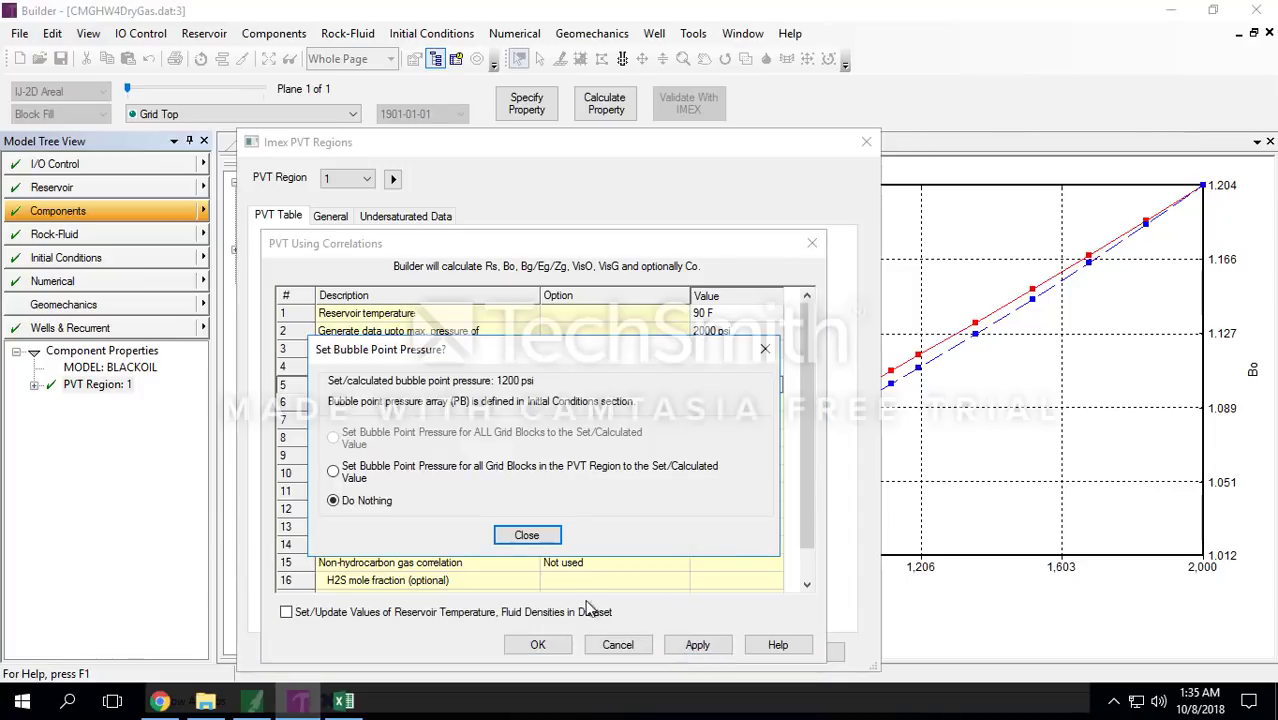
left_click(524, 534)
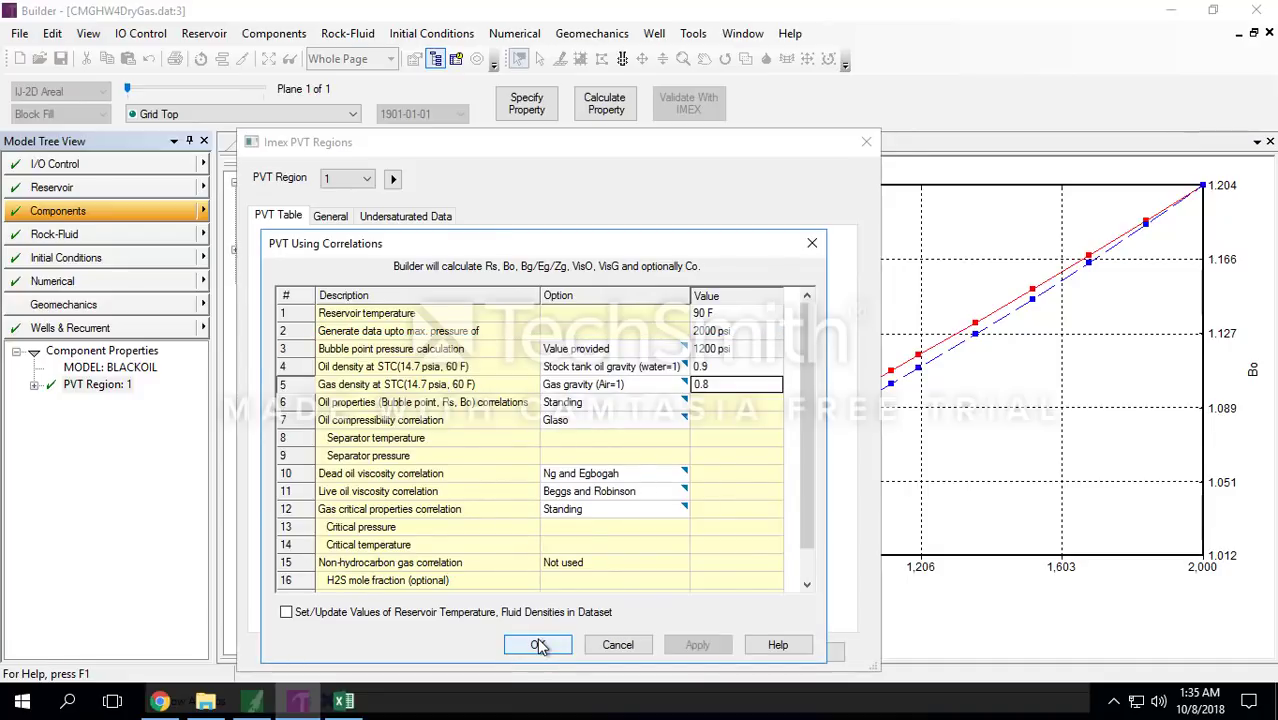
left_click(539, 646)
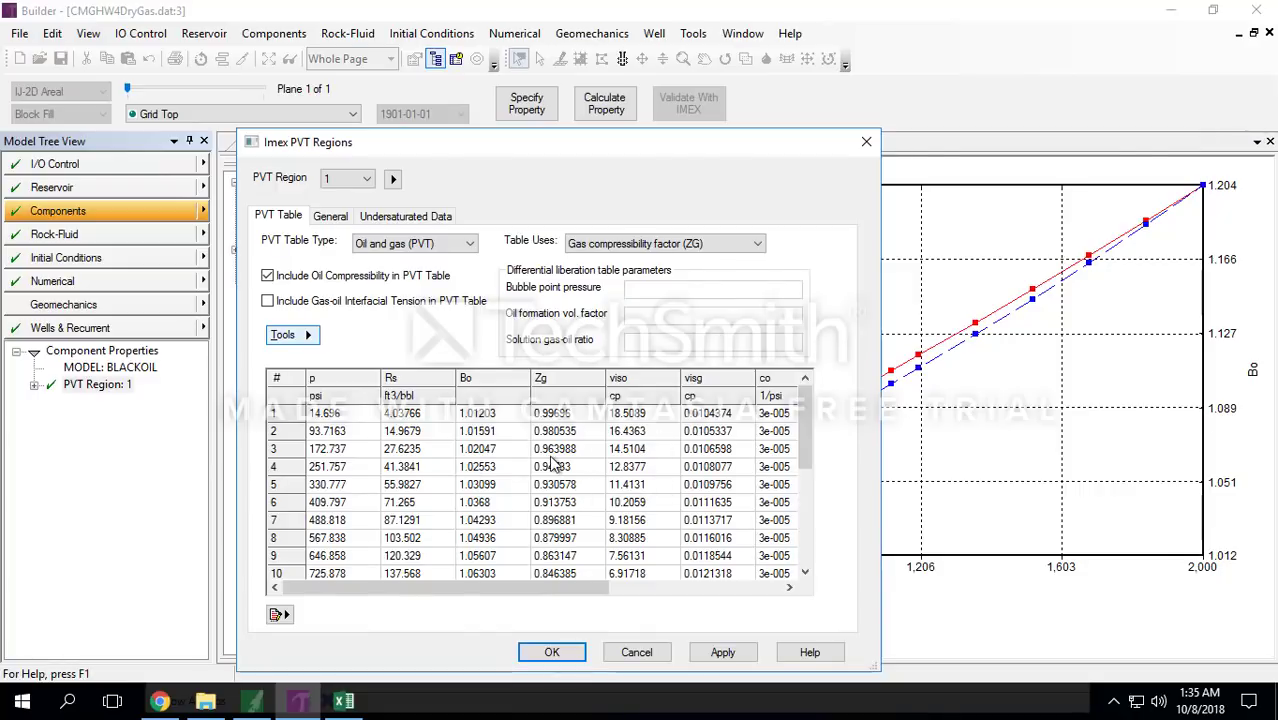
left_click(725, 653)
left_click(553, 653)
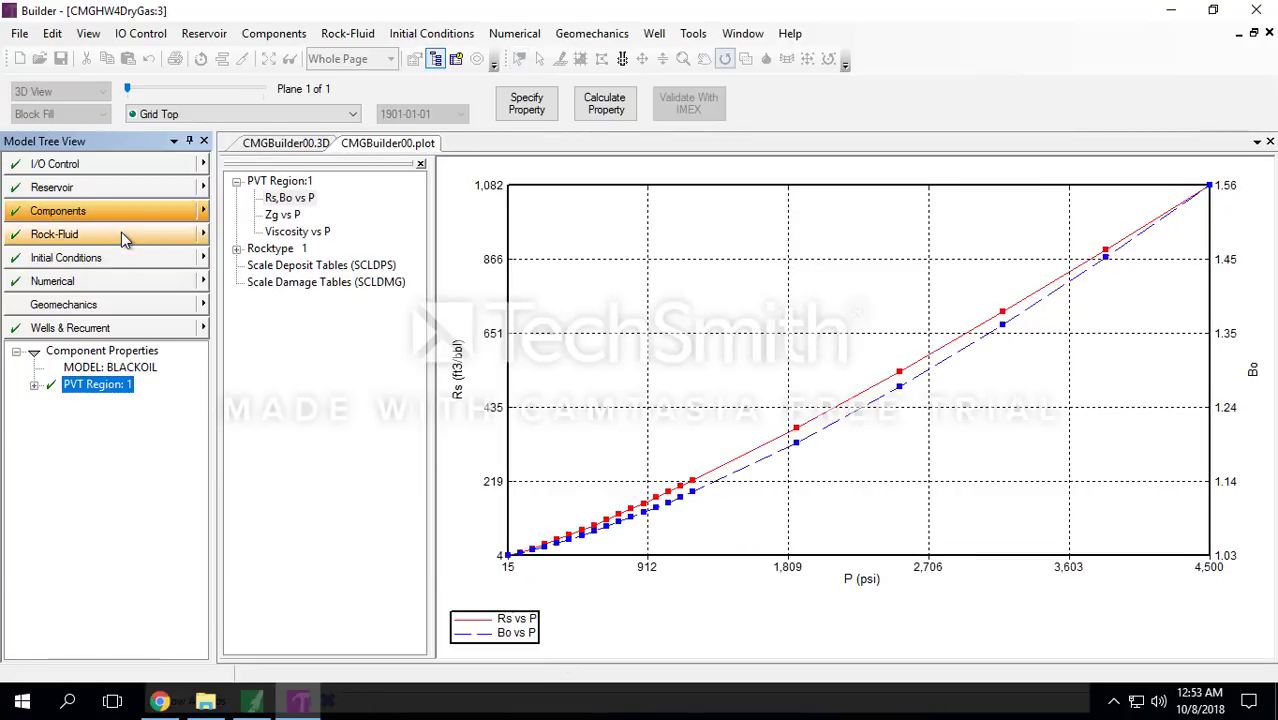
Step: Check the Producer well's completion data and set its maximum BHF total reservoir fluid rate constraint to 100 bbl/day
left_click(108, 328)
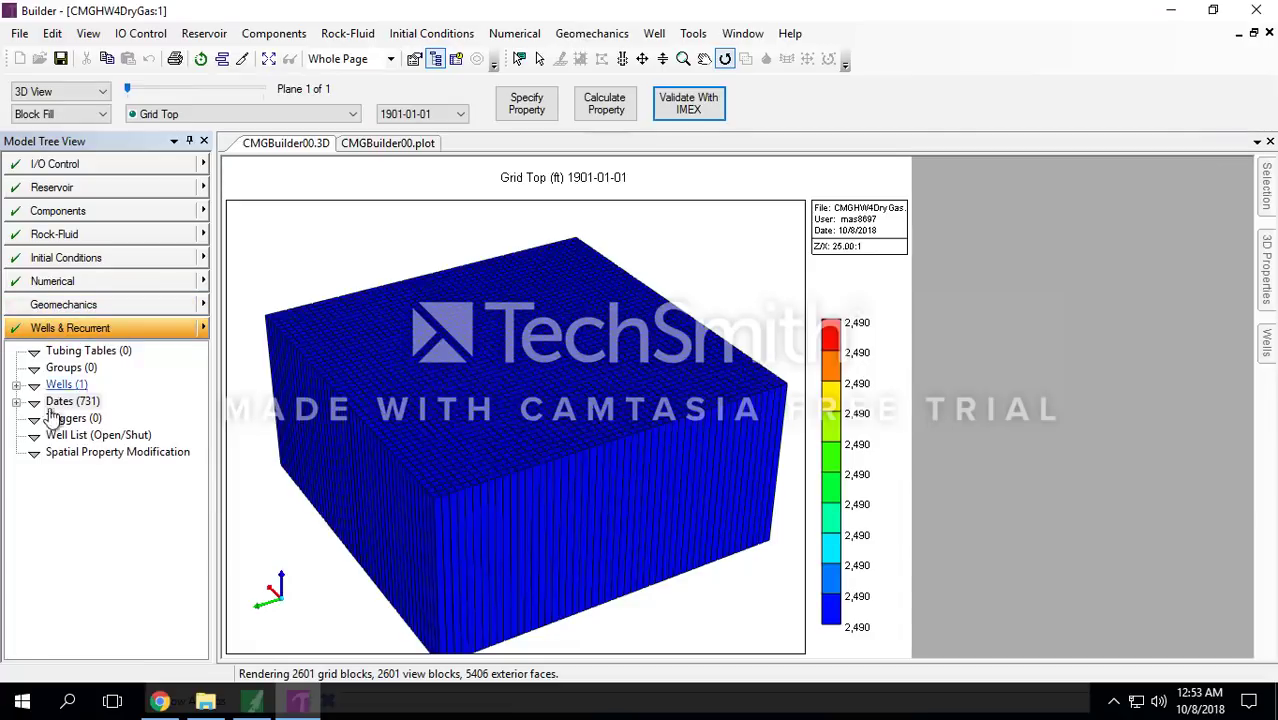
left_click(16, 384)
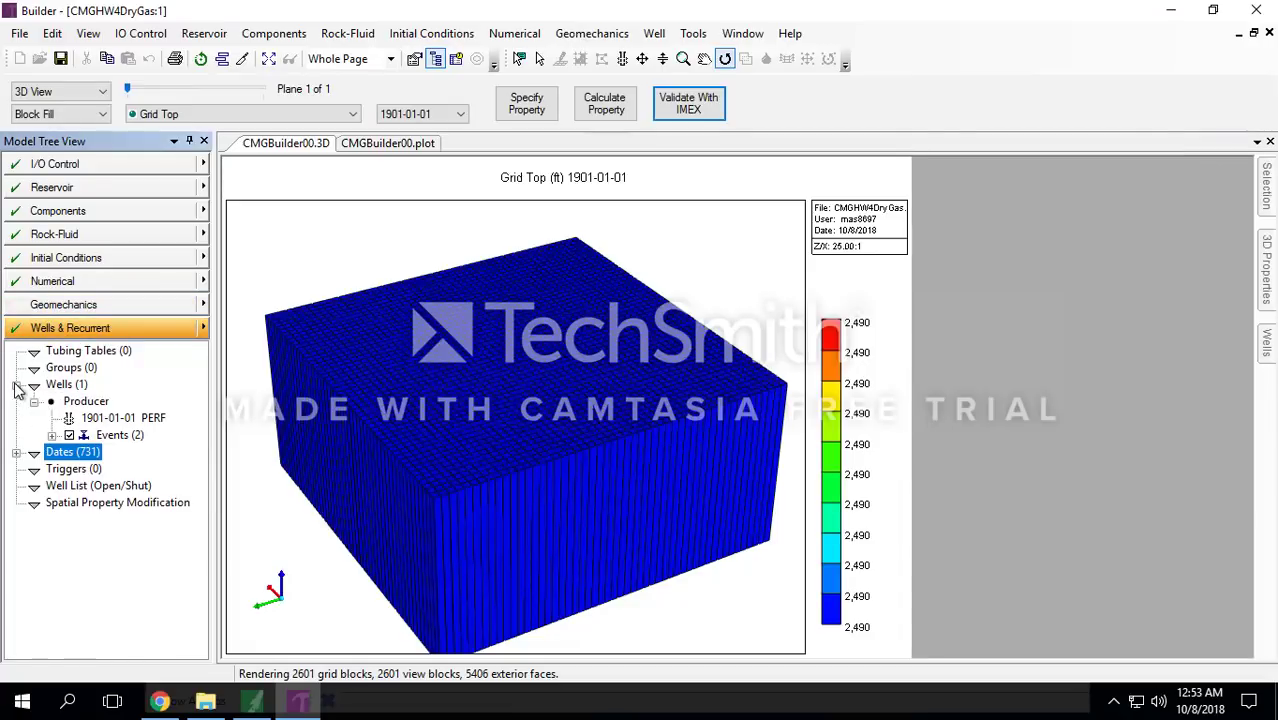
double_click(112, 420)
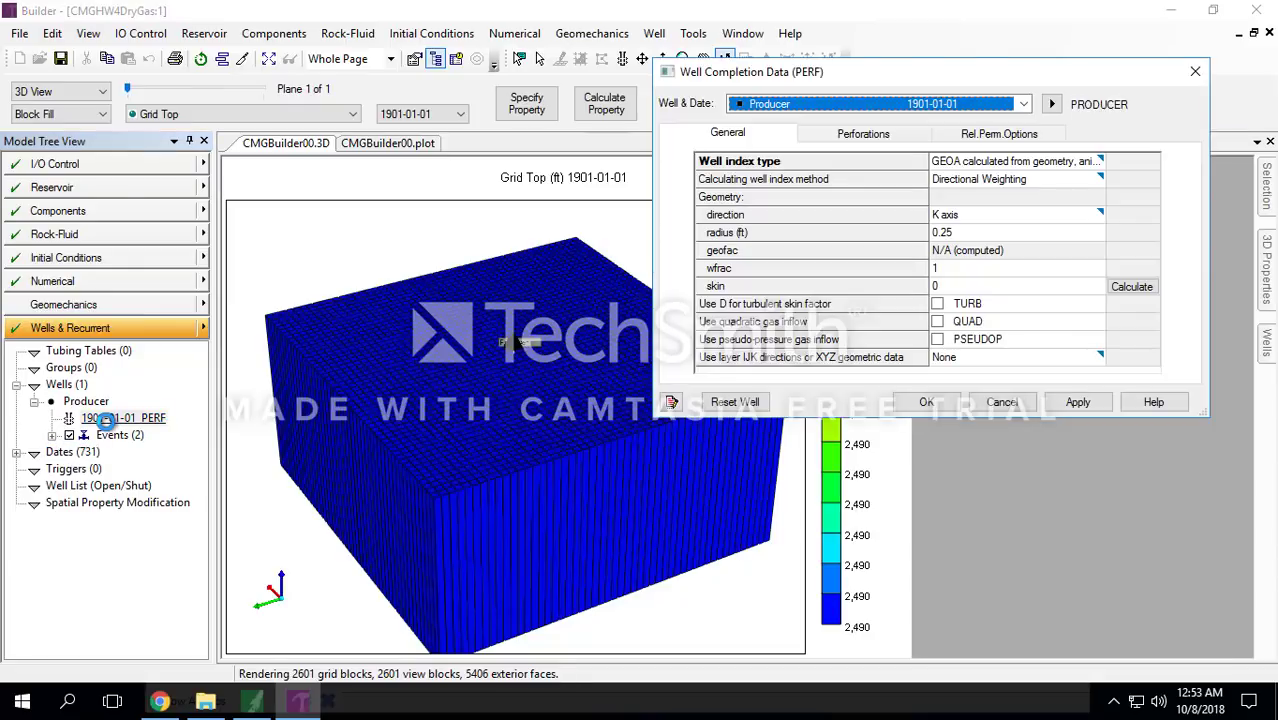
left_click(926, 401)
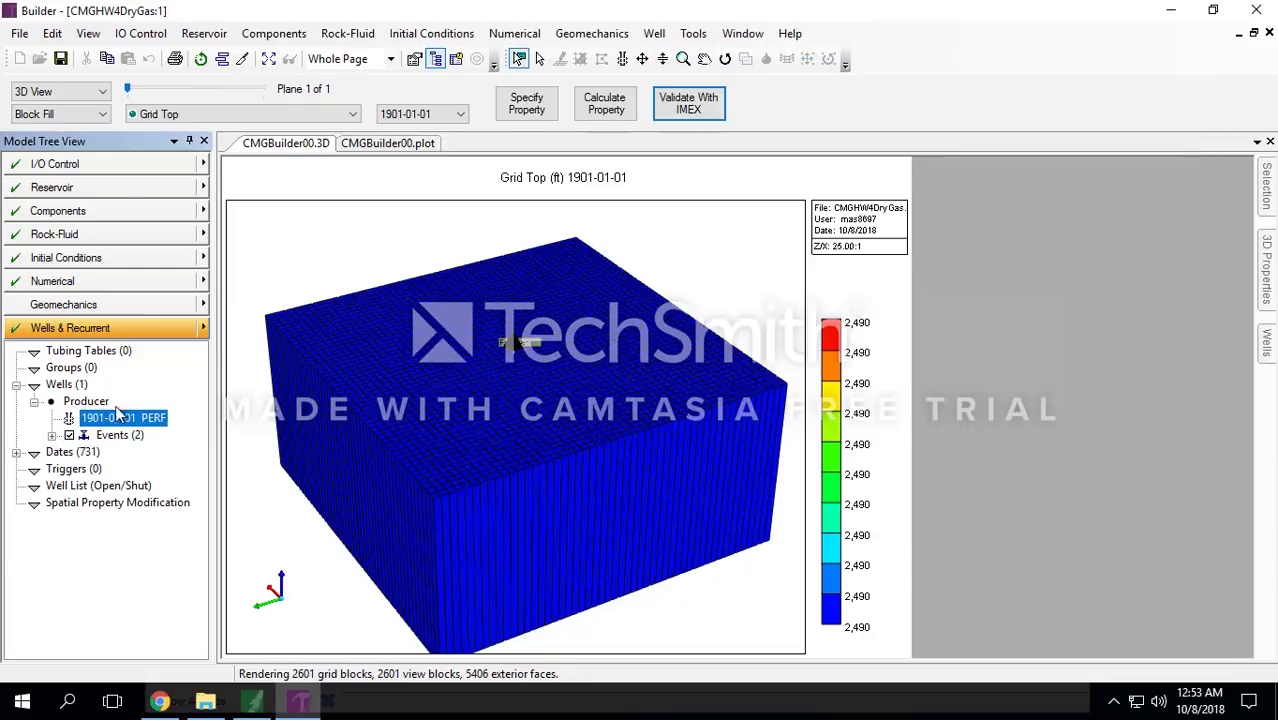
double_click(93, 406)
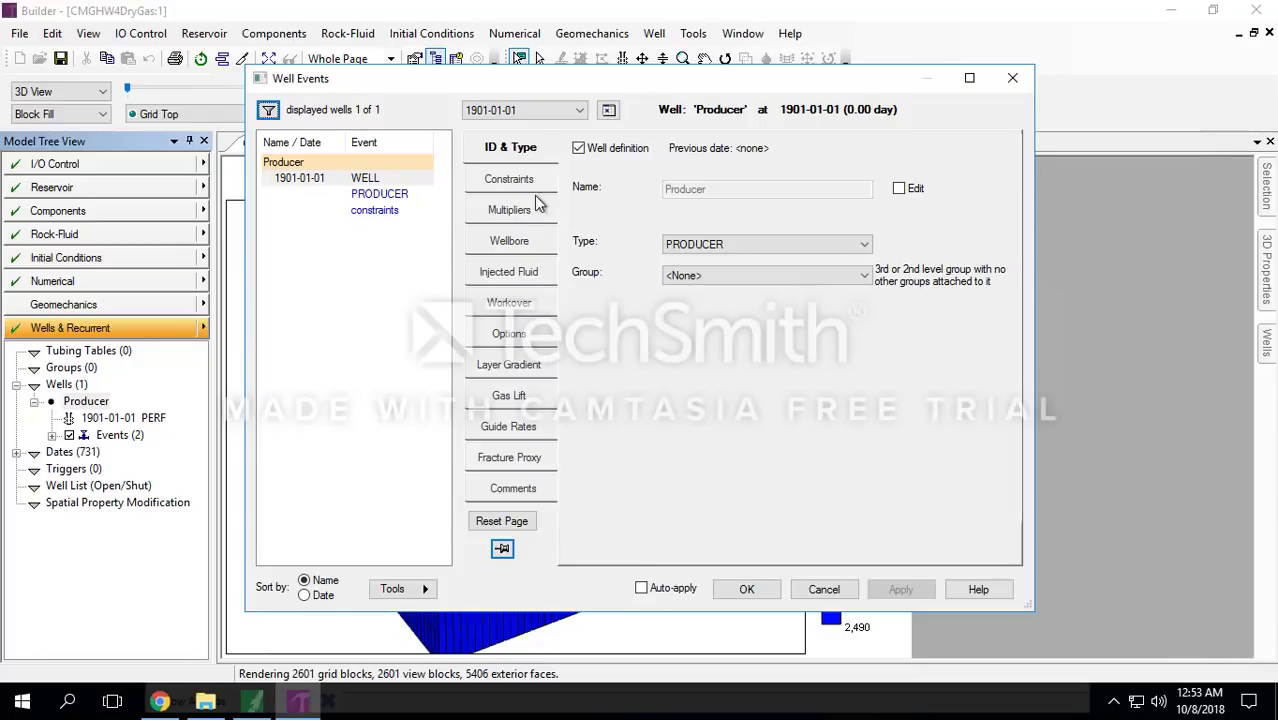
left_click(521, 190)
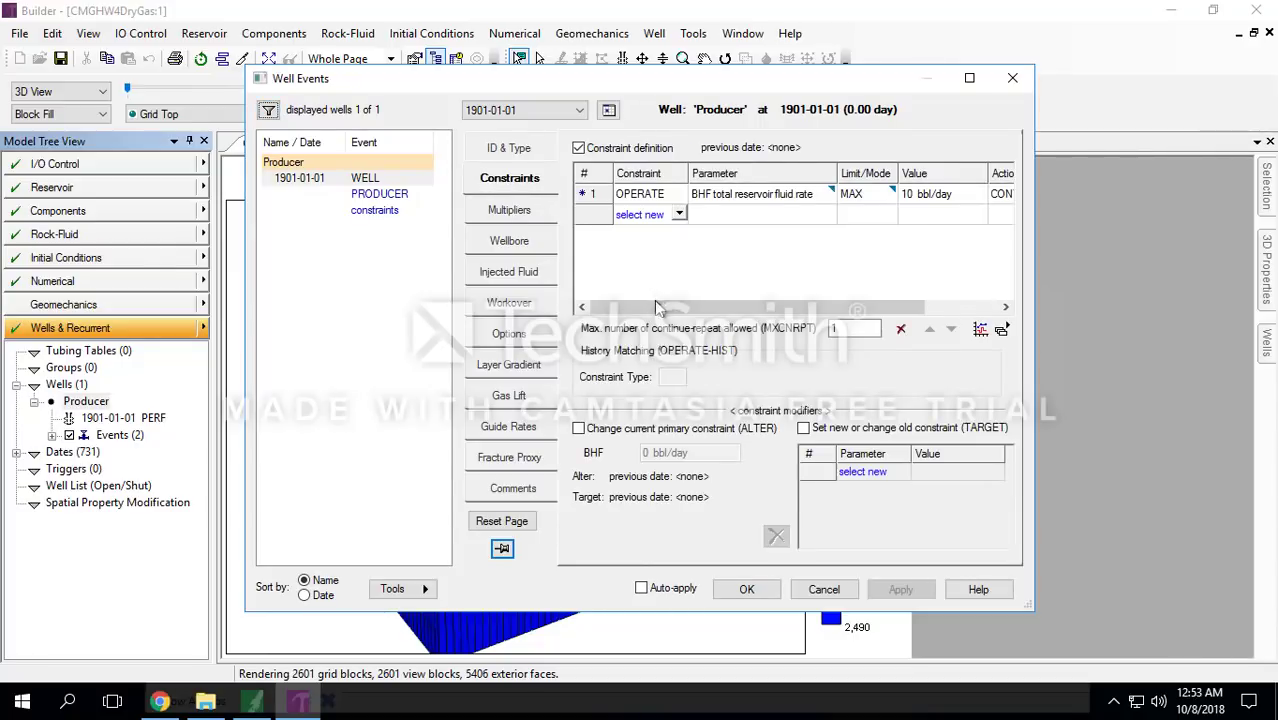
left_click_drag(650, 310, 670, 310)
left_click(840, 200)
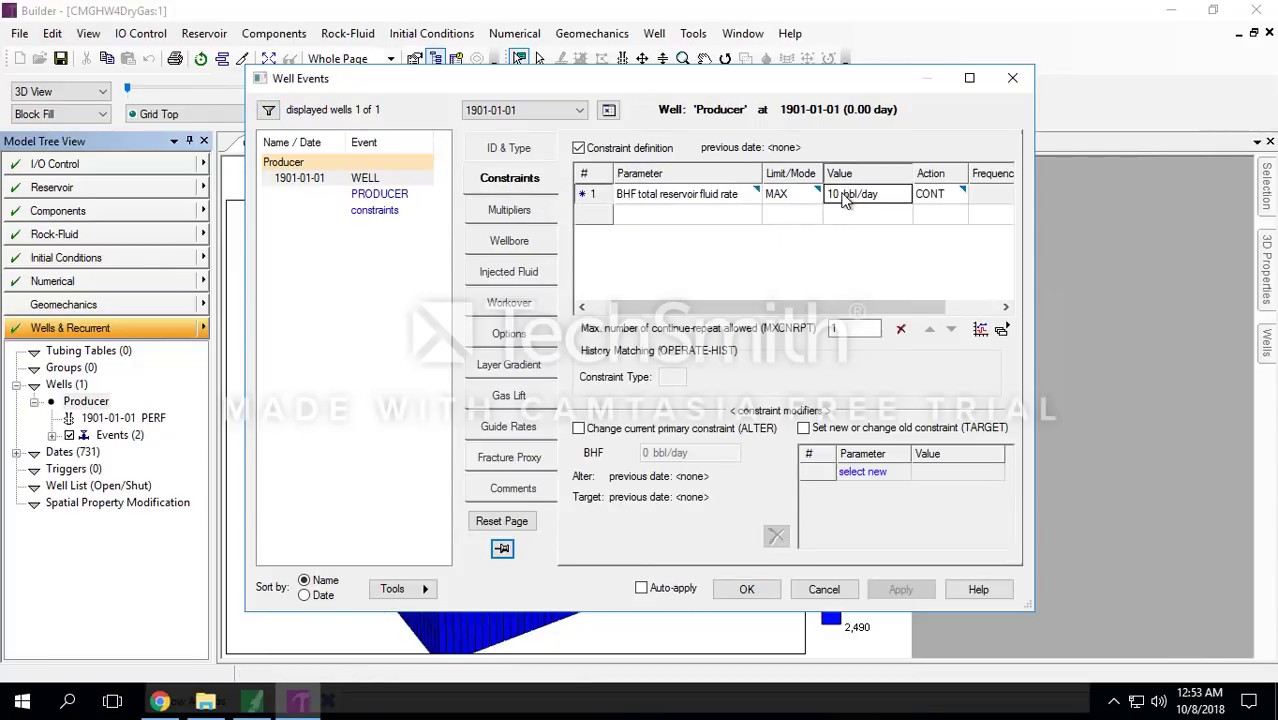
left_click(840, 200)
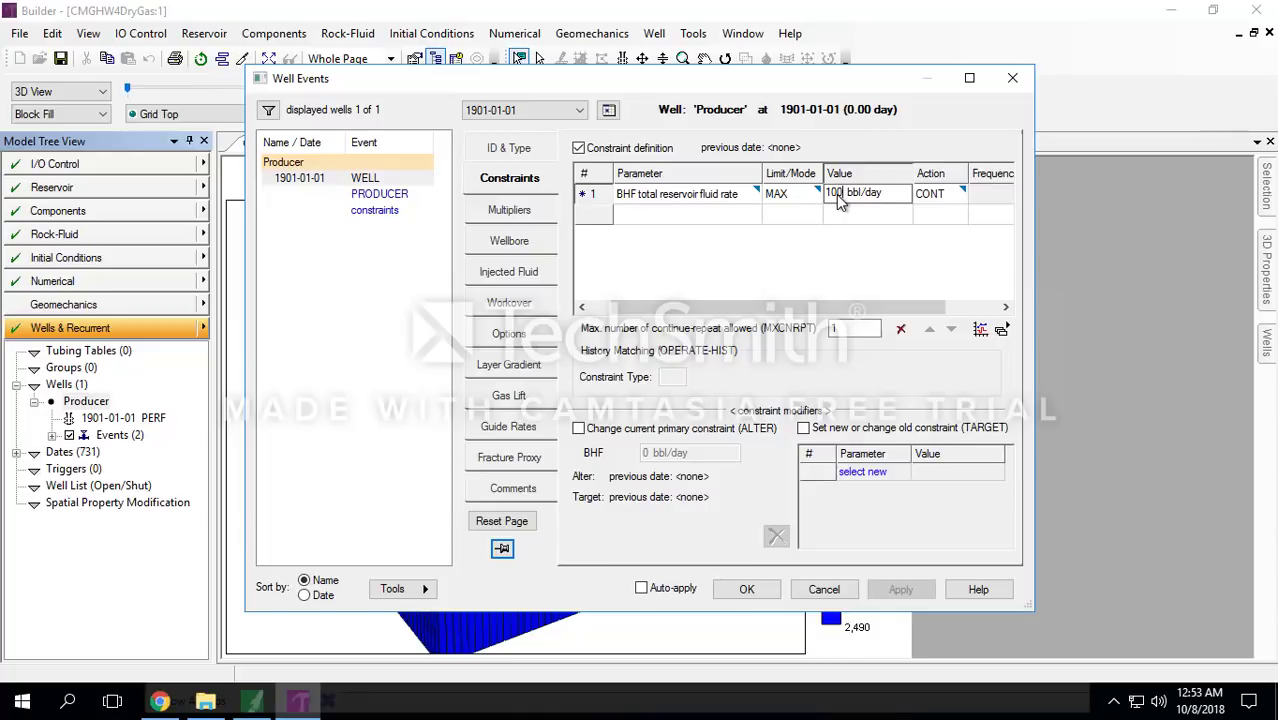
key("Return")
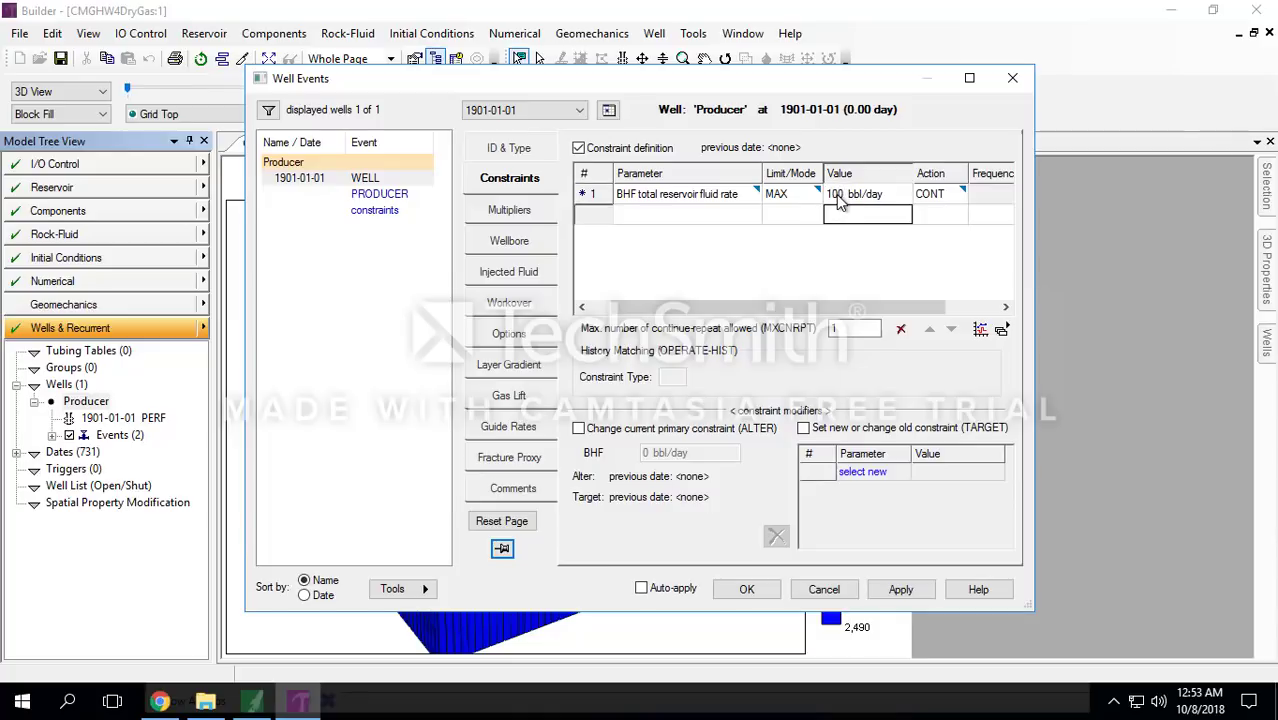
left_click(740, 589)
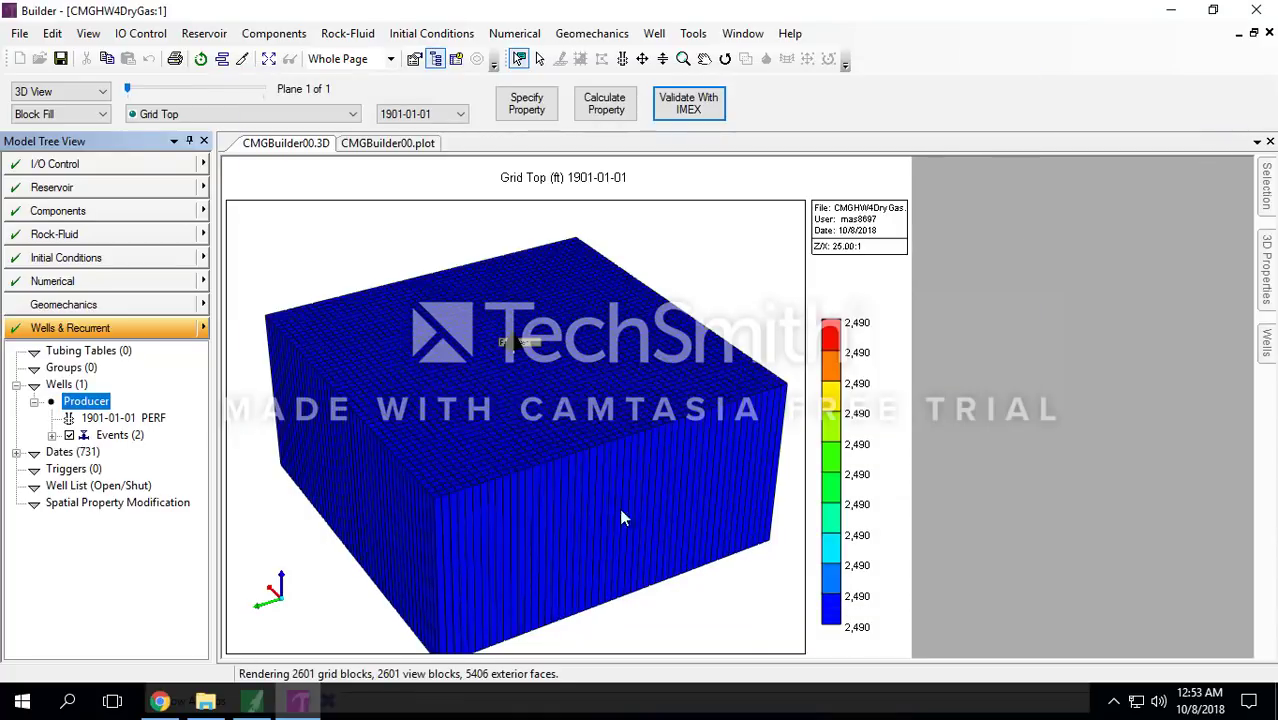
Step: Save the dry gas dataset and run it immediately as a normal IMEX simulation
left_click(85, 168)
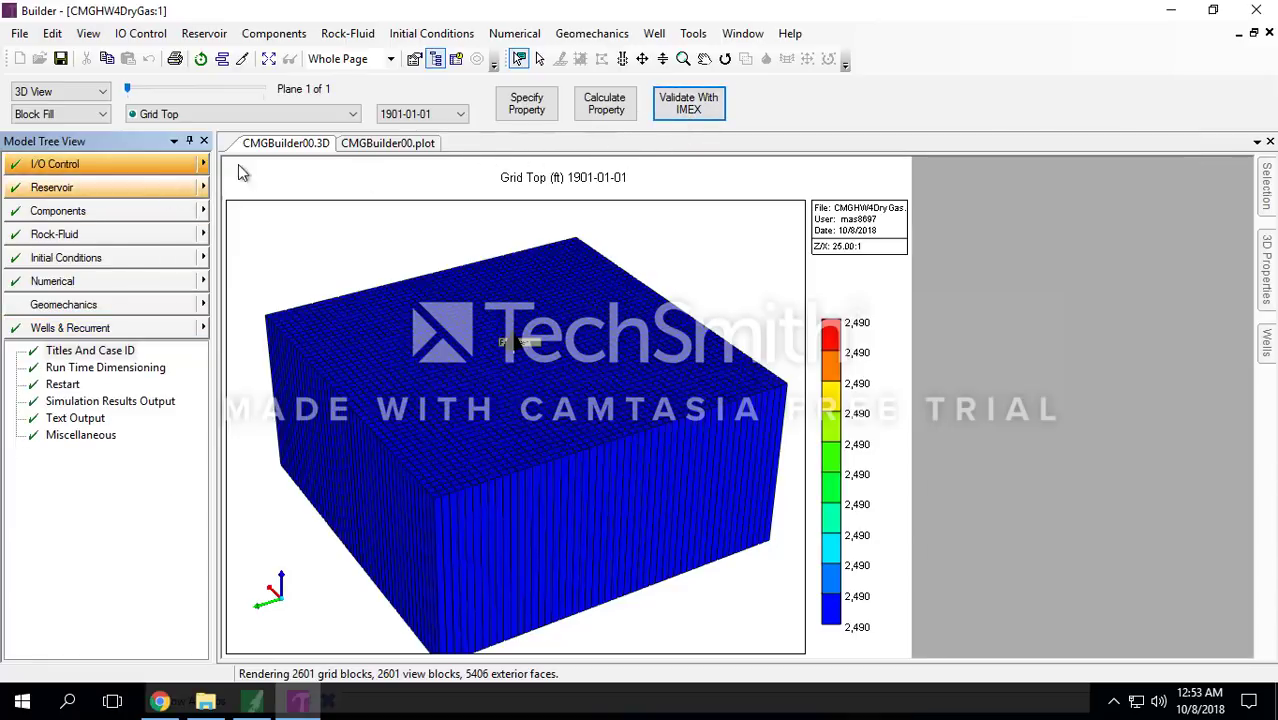
left_click(703, 108)
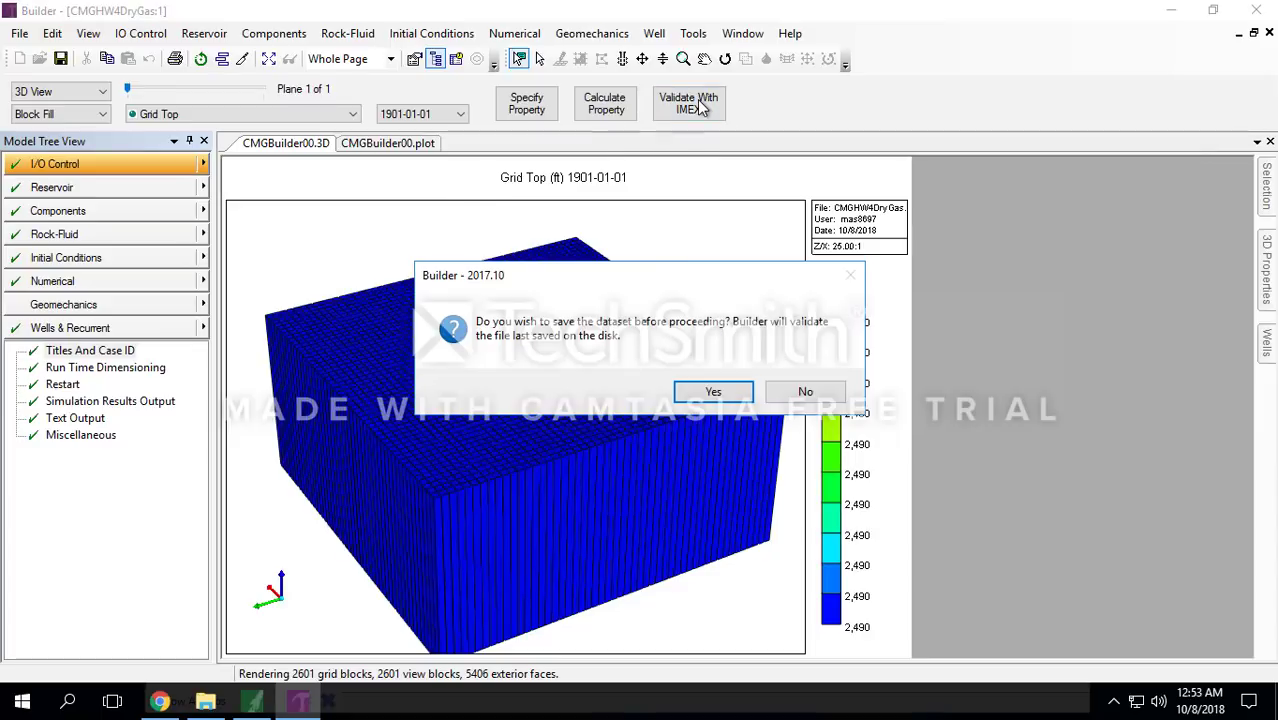
left_click(697, 392)
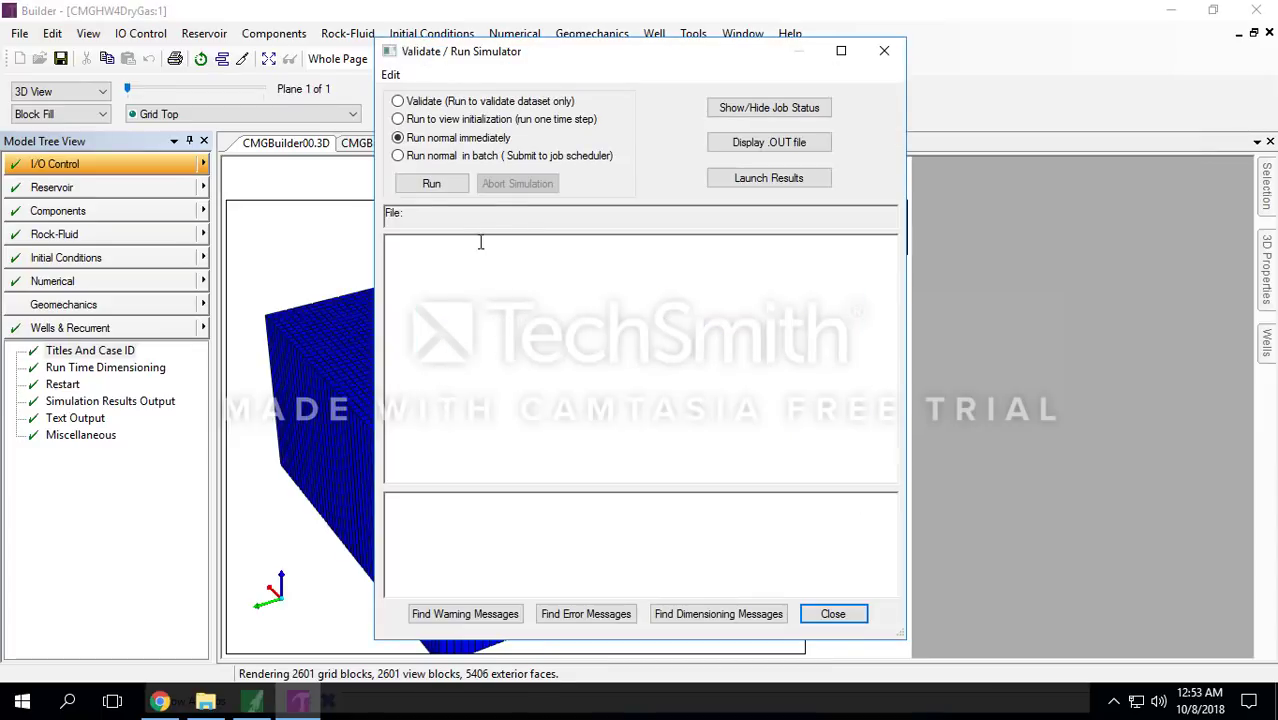
left_click(431, 183)
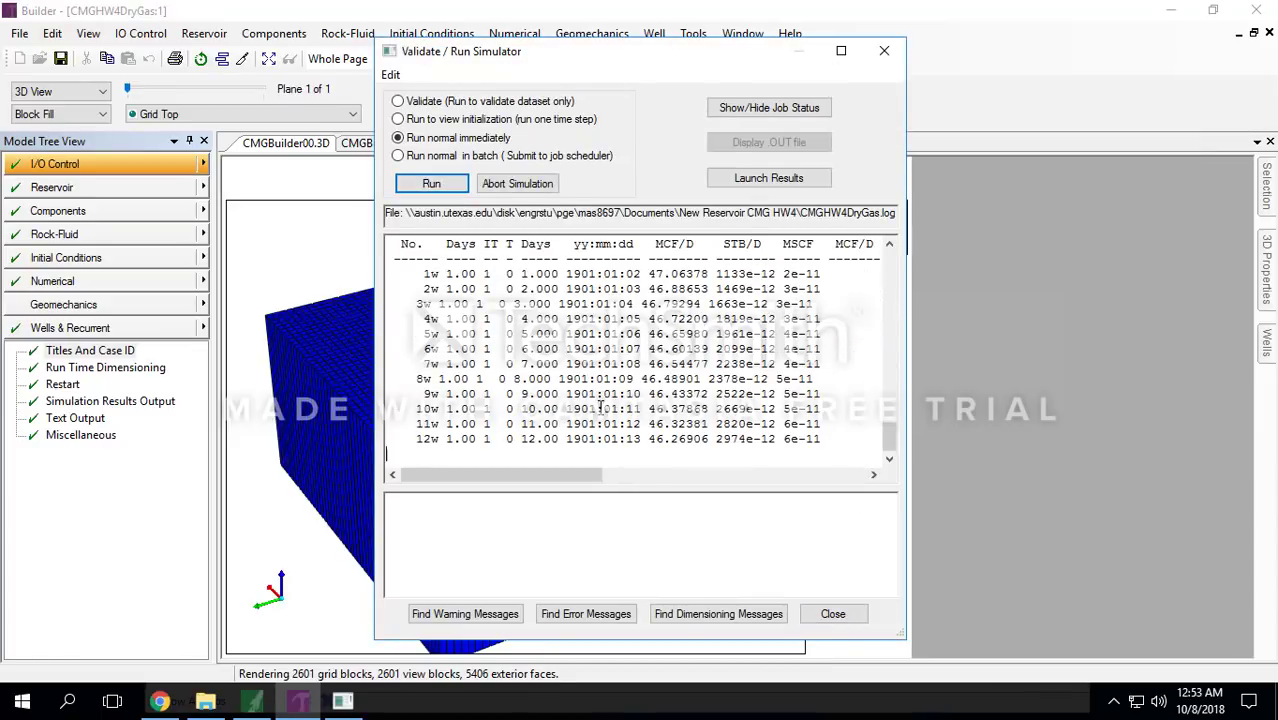